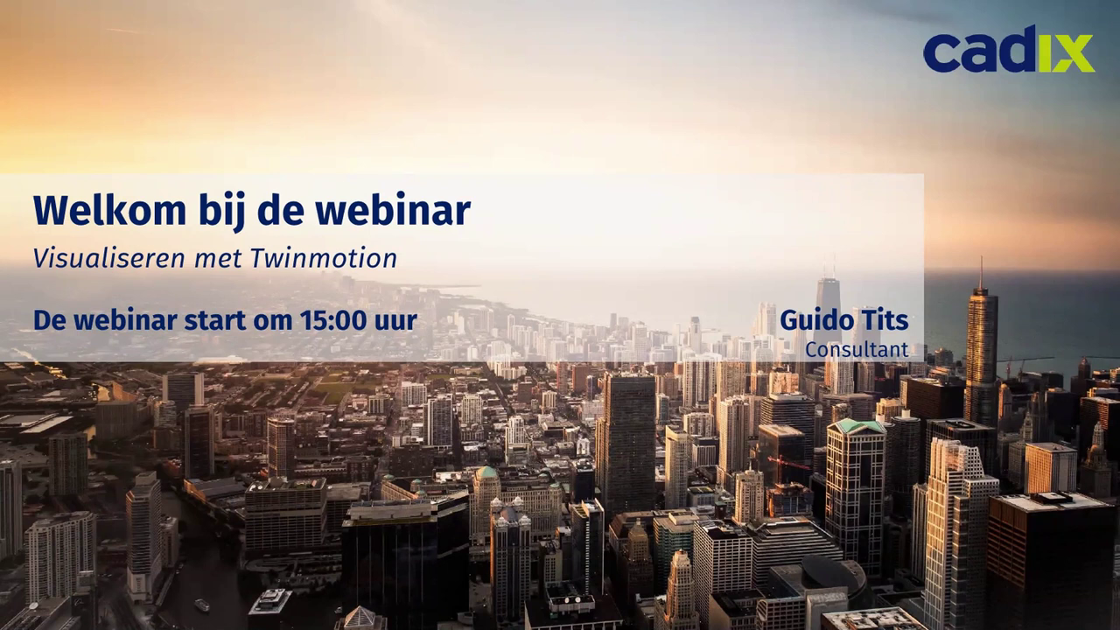
# Advance from the welcome slide to the 'Instructie Zoom' slide on Mute, Unmute and Audio settings.
pyautogui.click(698, 180)
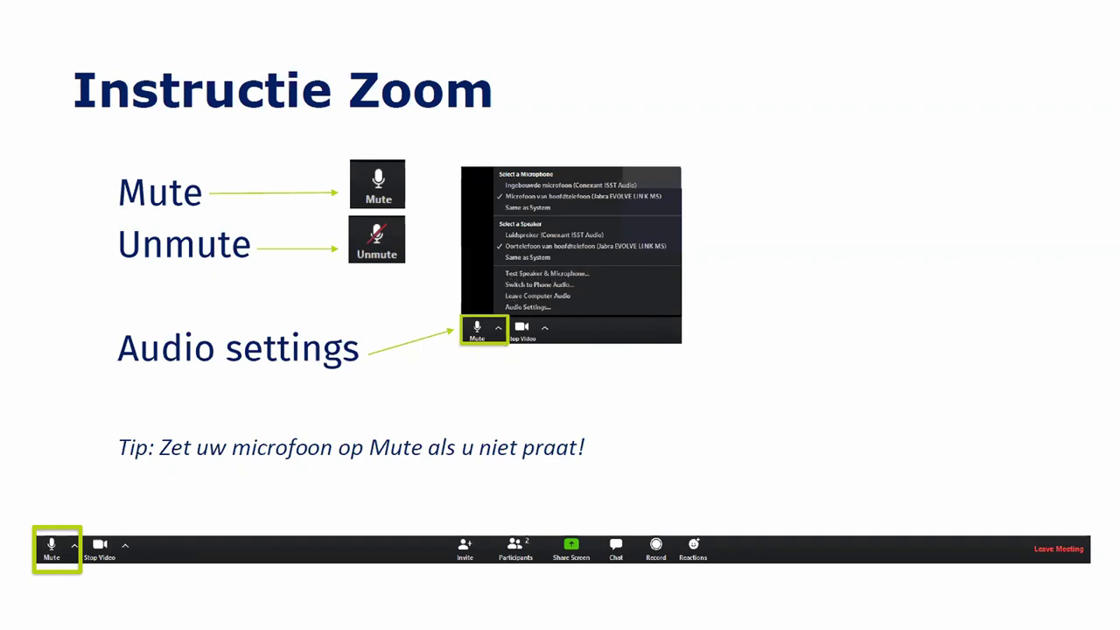
# Advance through the Zoom instruction slides to the 'Chatten' slide showing the group chat.
pyautogui.press('Right')
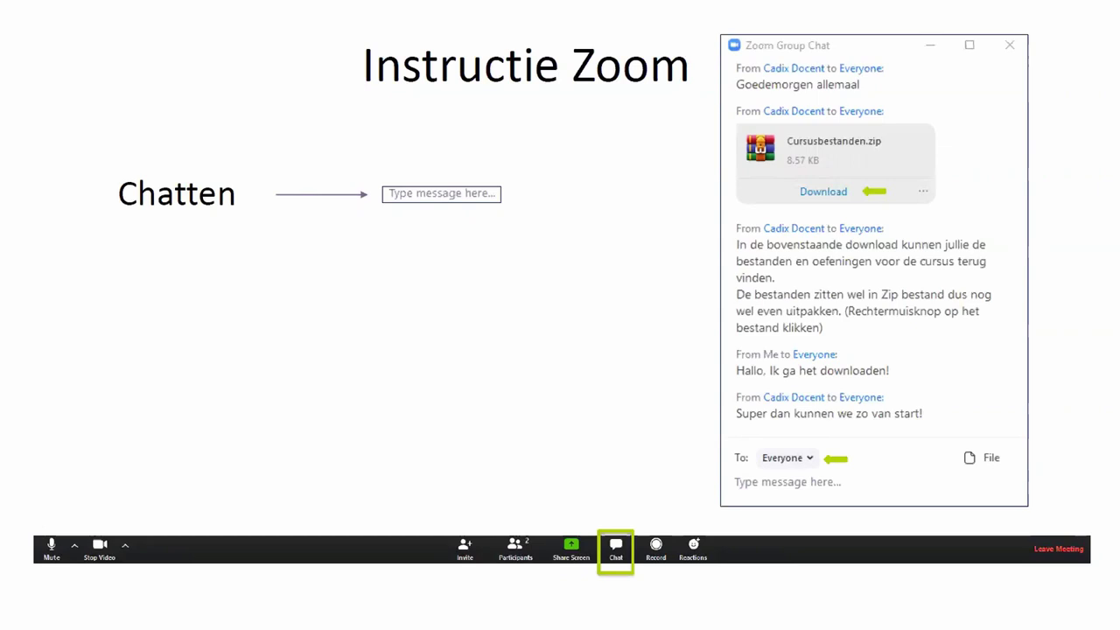
# Advance to the 'Wie is Cadix?' slide listing Trainingen, Oplossingen and Detachering.
pyautogui.press('Right')
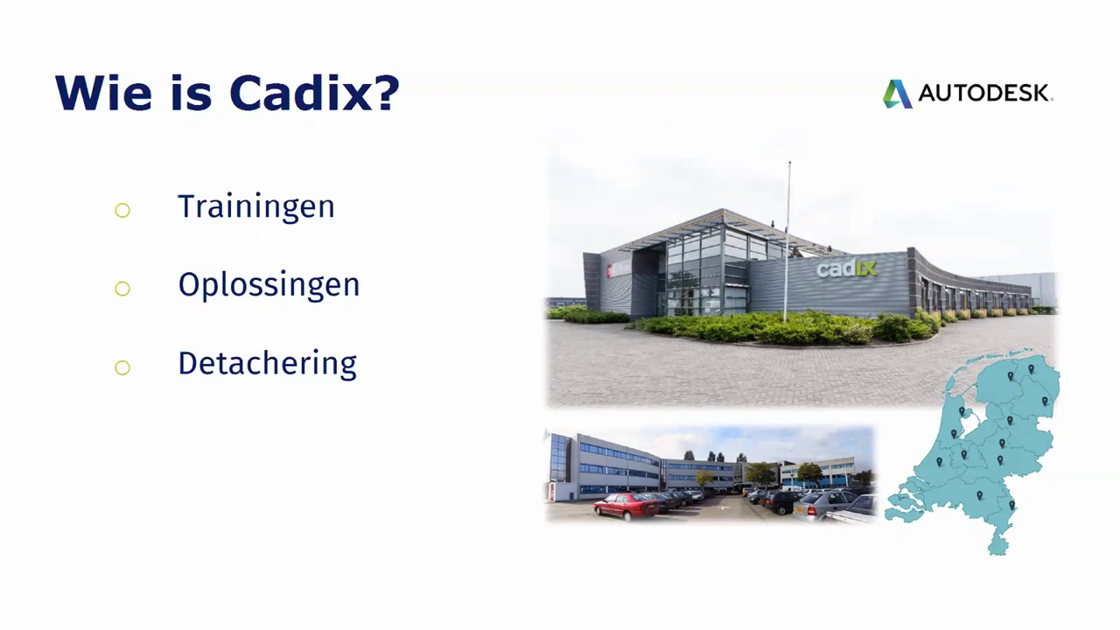
# Advance past the work-field slides to the 'Support' slide about CadixDESK.
pyautogui.press('Right')
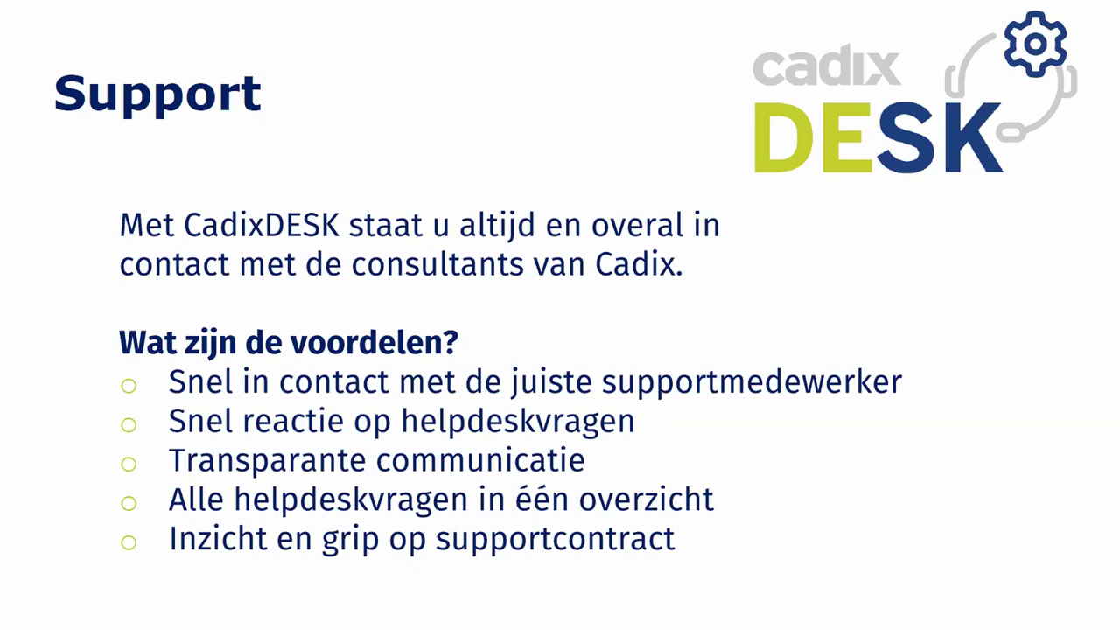
# Advance to the 'Agenda' slide listing topics from Twinmotion? through Licentiekosten.
pyautogui.click(564, 407)
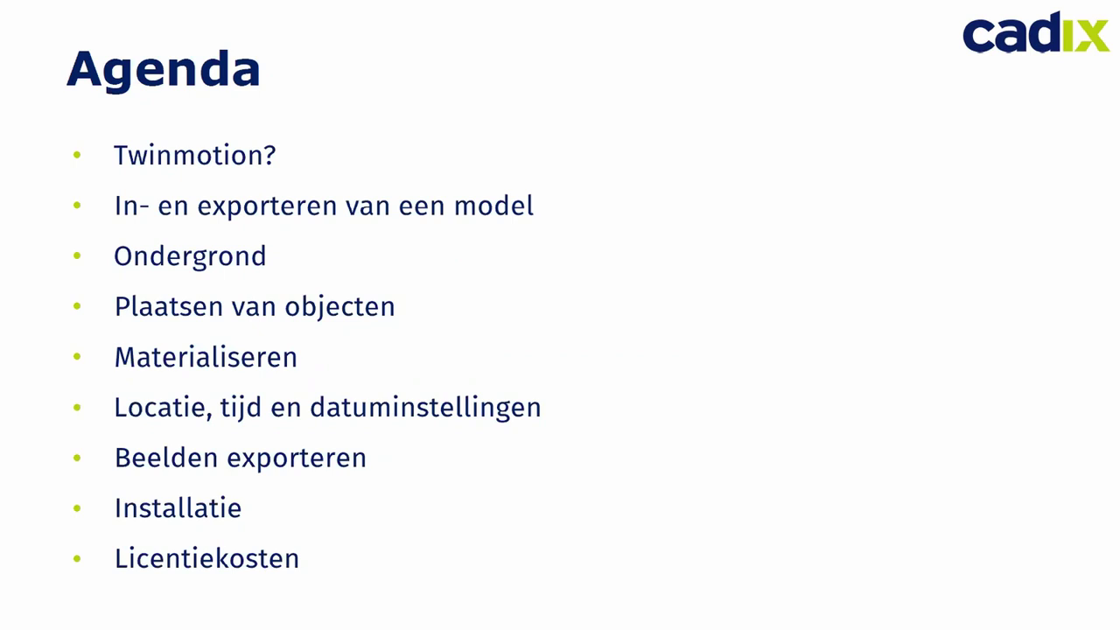
# Advance past the Twinmotion? and product logo slides, then exit full-screen at page 15 of 30.
pyautogui.press('Right')
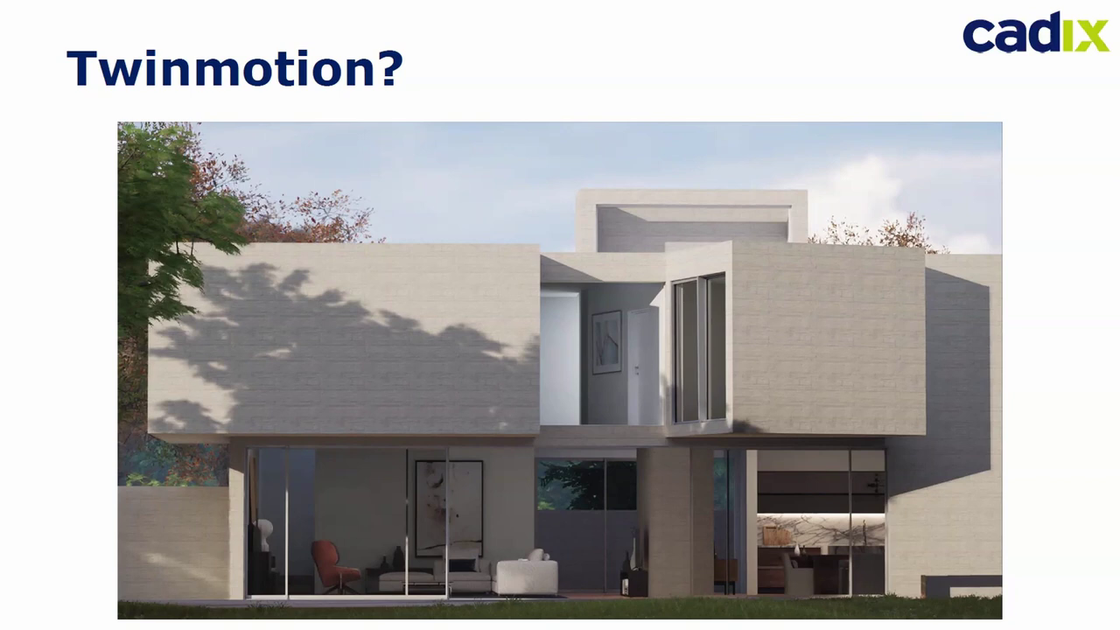
pyautogui.press('Right')
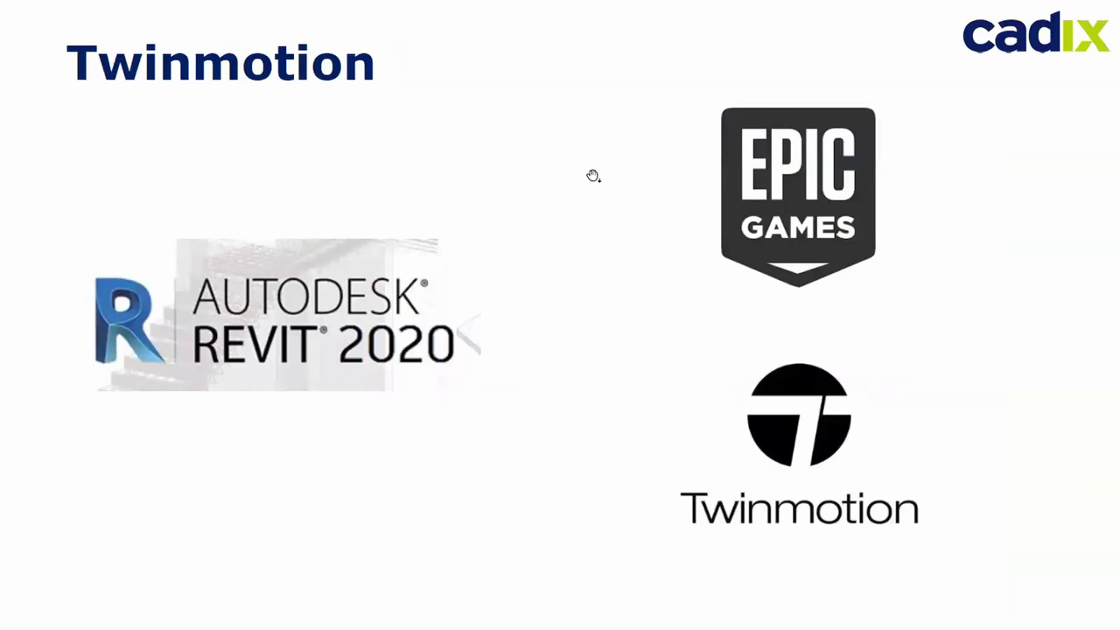
pyautogui.press('Right')
pyautogui.press('Escape')
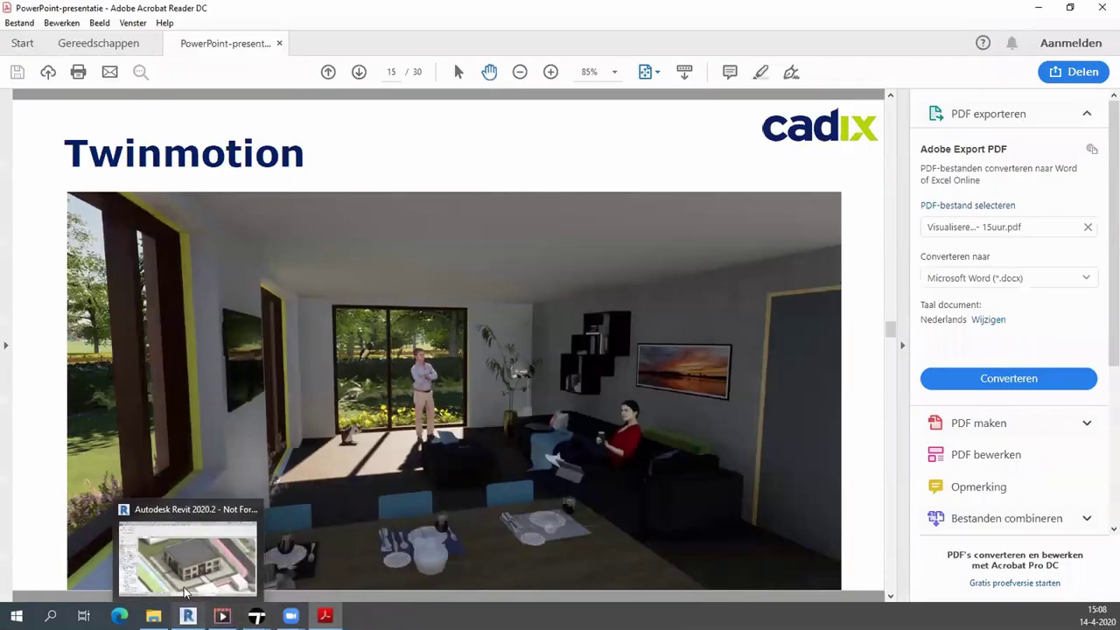
# Switch to Revit and orbit and zoom out on the R20_Complex building in its surroundings.
pyautogui.click(187, 616)
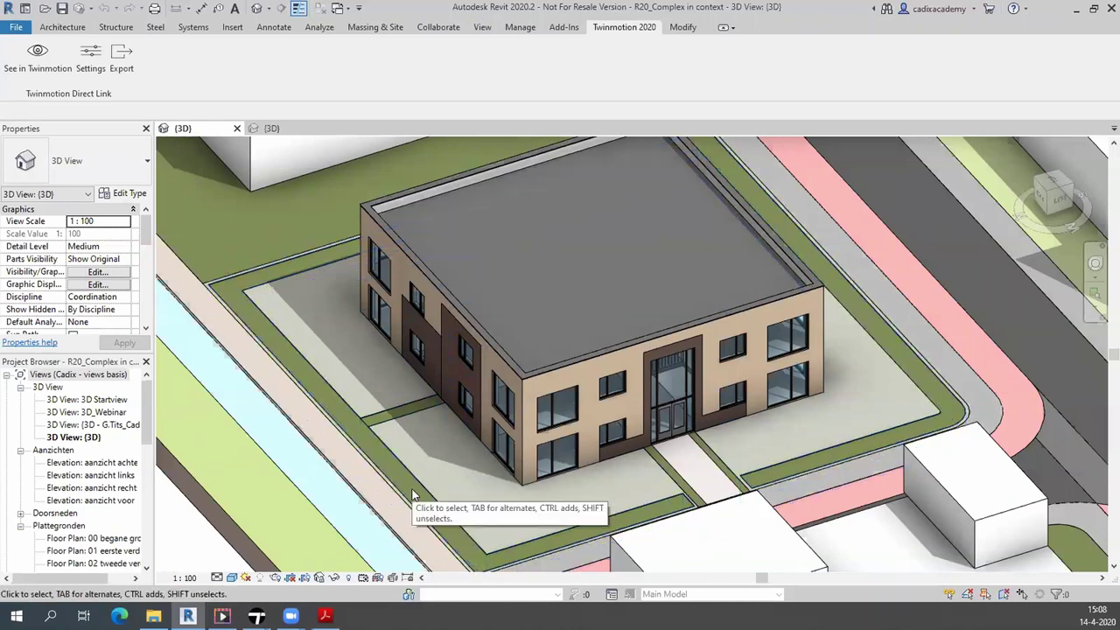
pyautogui.moveTo(458, 529)
pyautogui.keyDown('shift'); pyautogui.mouseDown(button='middle')
pyautogui.moveTo(470, 527)
pyautogui.moveTo(425, 511)
pyautogui.moveTo(430, 491)
pyautogui.mouseUp(button='middle'); pyautogui.keyUp('shift')
pyautogui.scroll(-2, 430, 490)
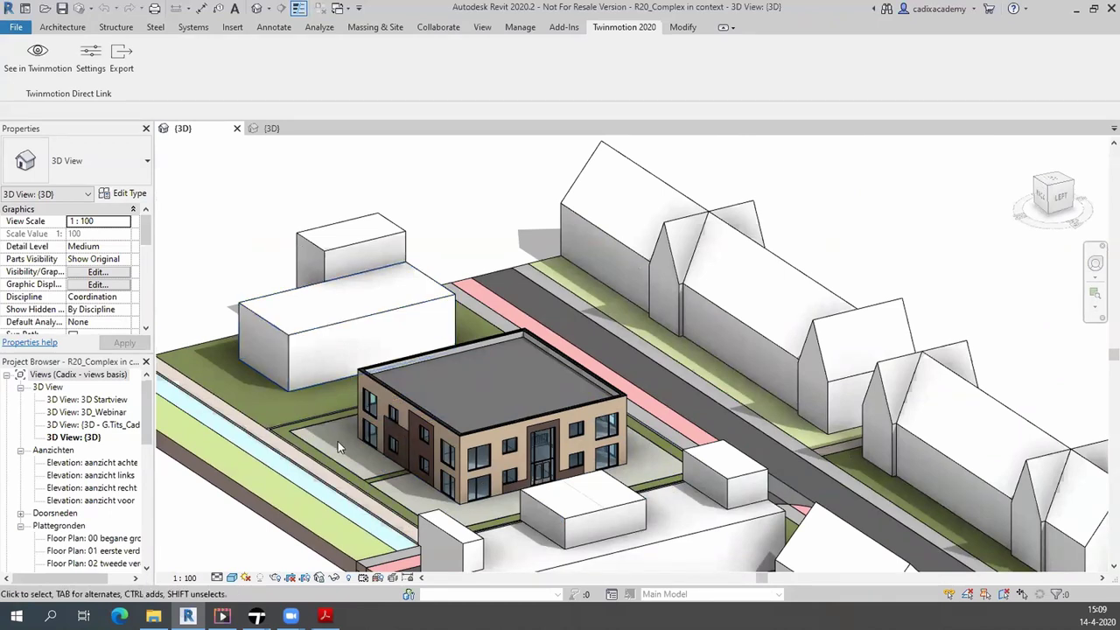
pyautogui.keyDown('shift'); pyautogui.moveTo(387, 492); pyautogui.dragTo(479, 408, button='middle'); pyautogui.keyUp('shift')
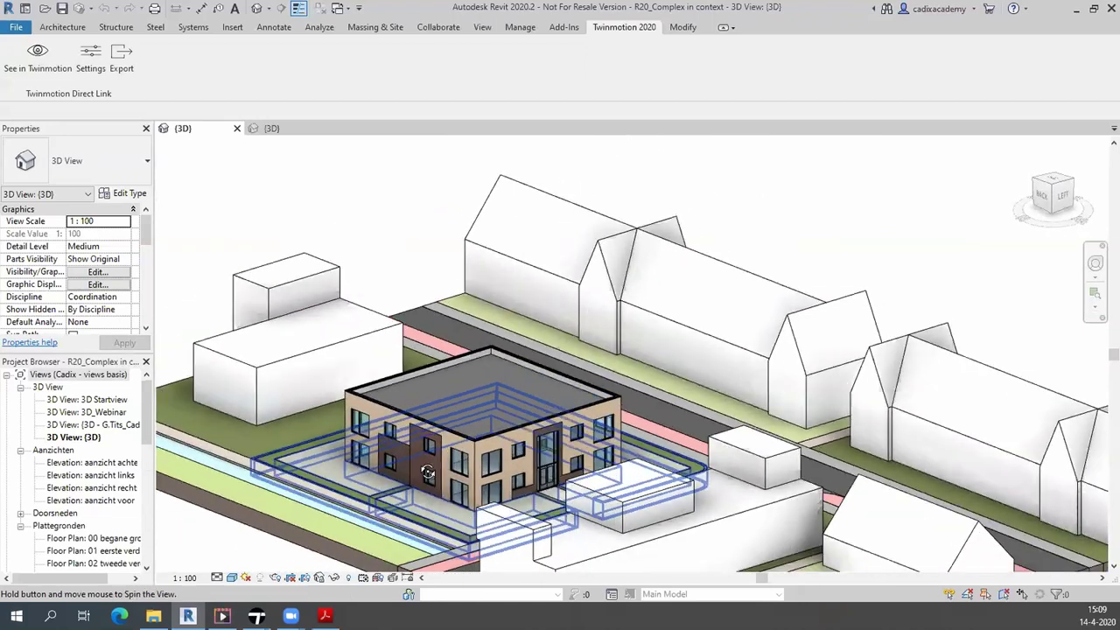
pyautogui.scroll(2, 479, 411)
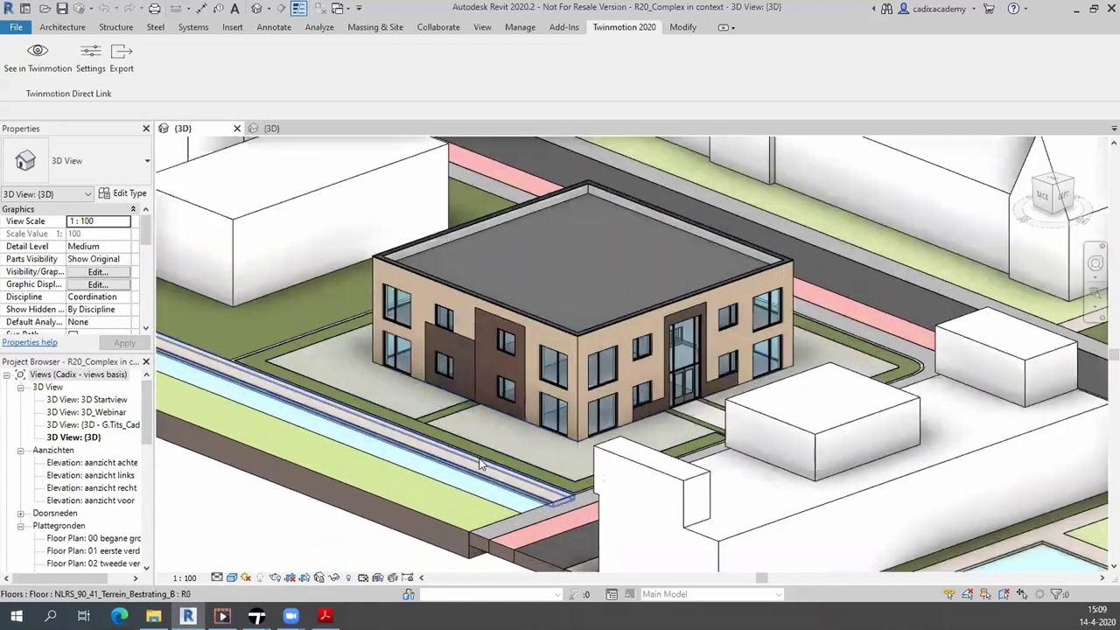
pyautogui.scroll(2, 483, 464)
pyautogui.scroll(2, 492, 551)
pyautogui.scroll(2, 473, 520)
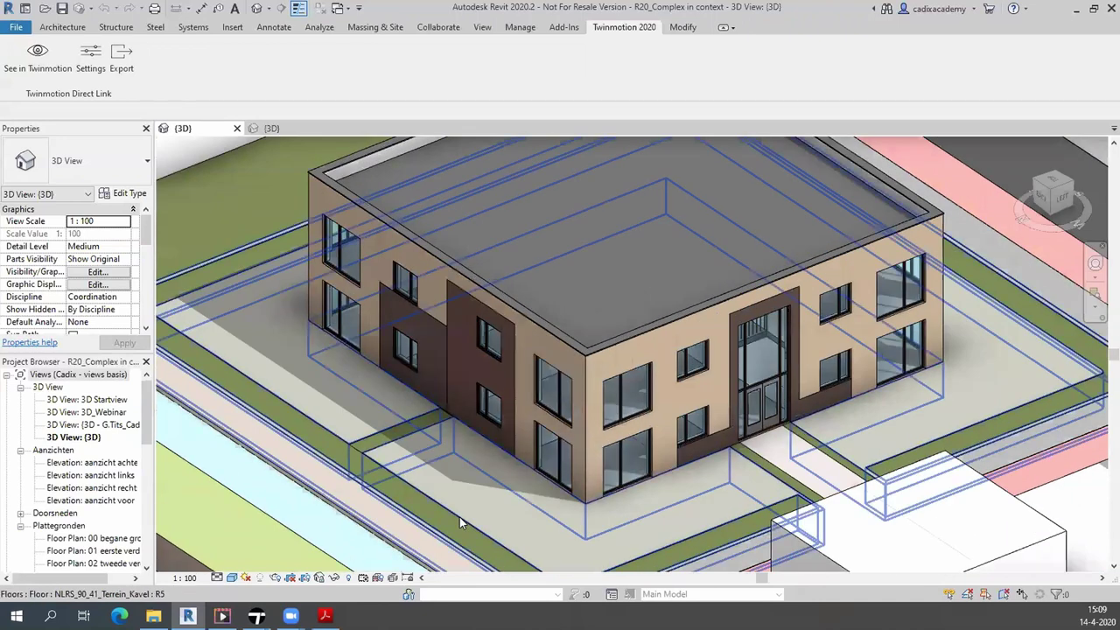
pyautogui.click(459, 517)
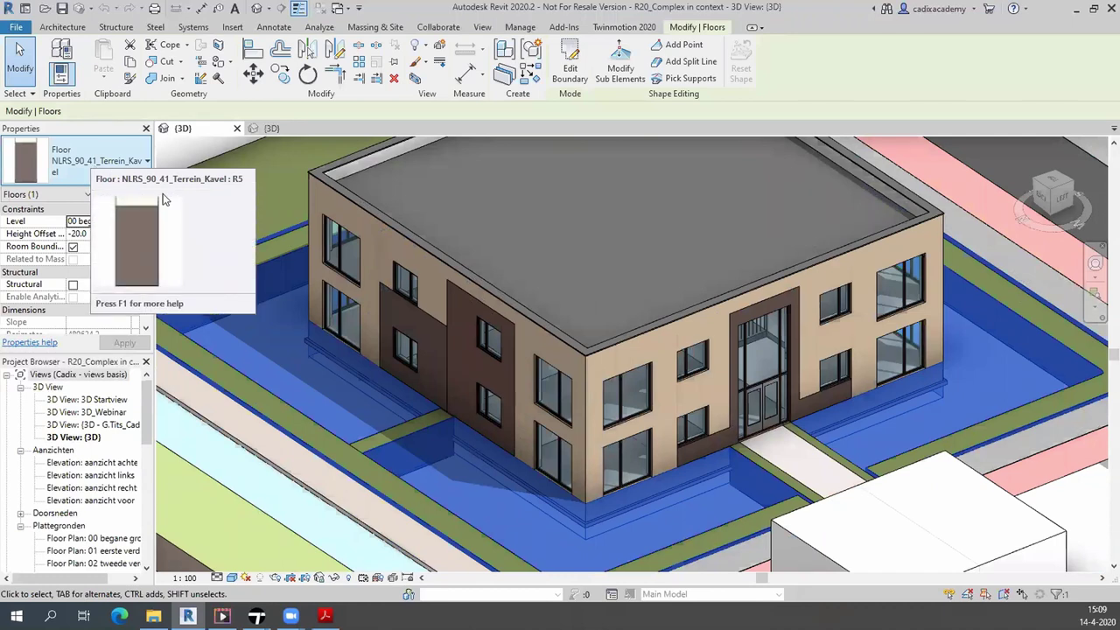
pyautogui.press('Escape')
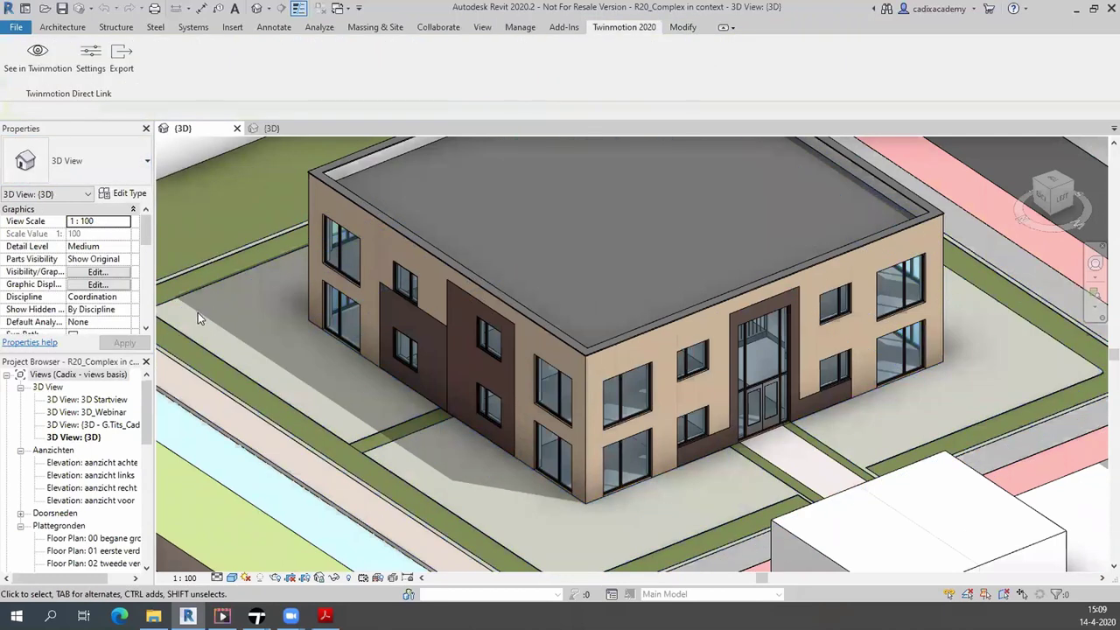
pyautogui.click(287, 406)
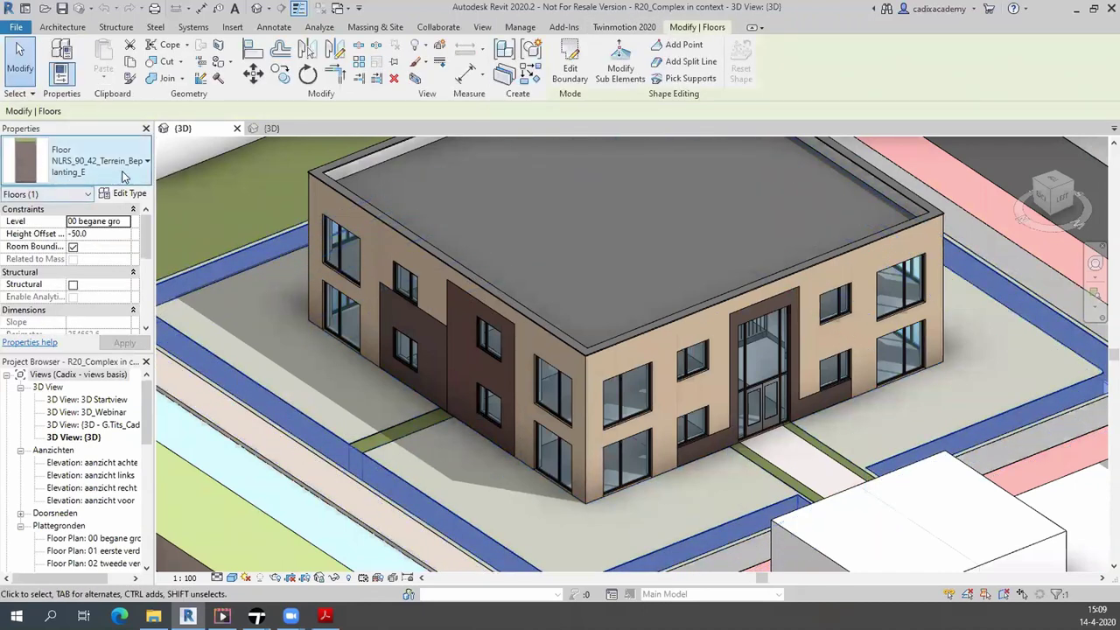
pyautogui.click(351, 444)
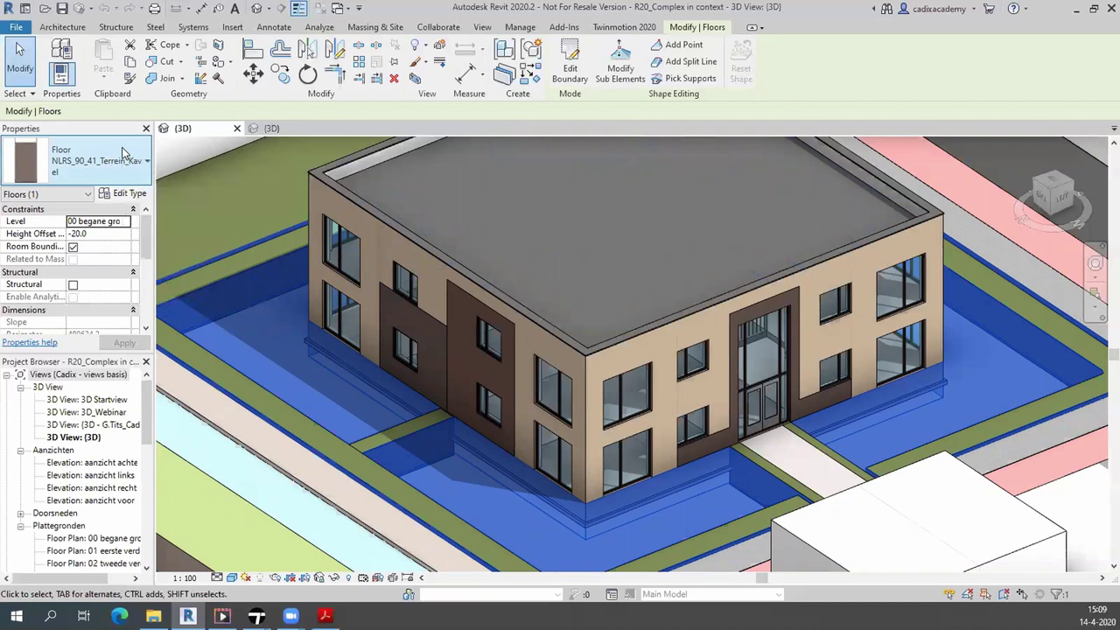
pyautogui.press('Escape')
pyautogui.scroll(-3, 413, 182)
pyautogui.scroll(-1, 420, 453)
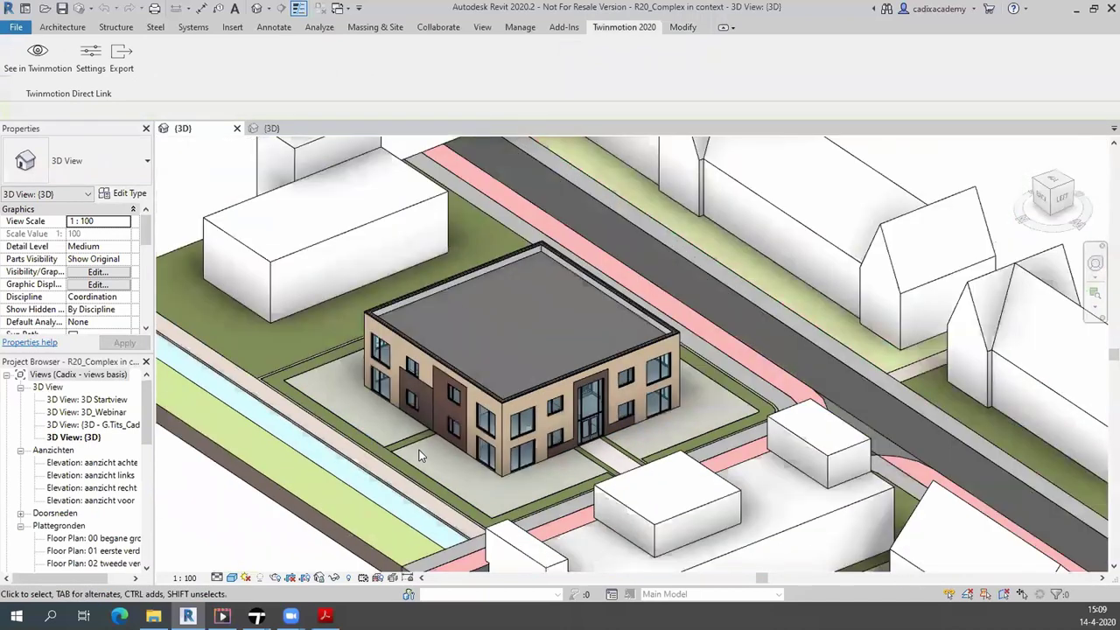
pyautogui.scroll(-2, 420, 455)
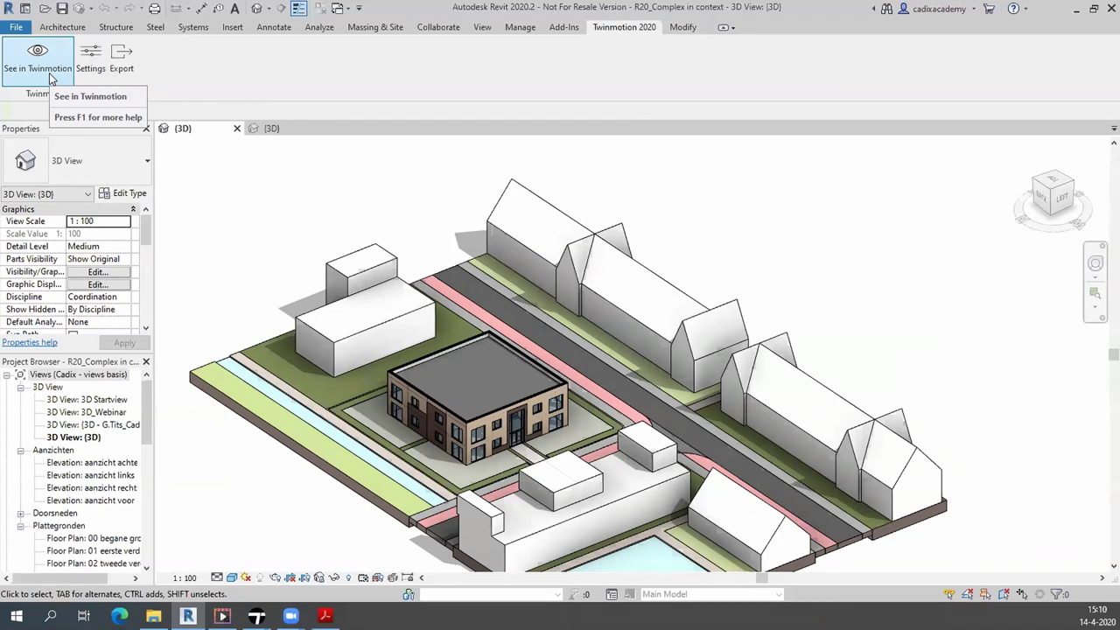
# Open the Twinmotion Synchronization settings from the See in Twinmotion tools.
pyautogui.click(49, 77)
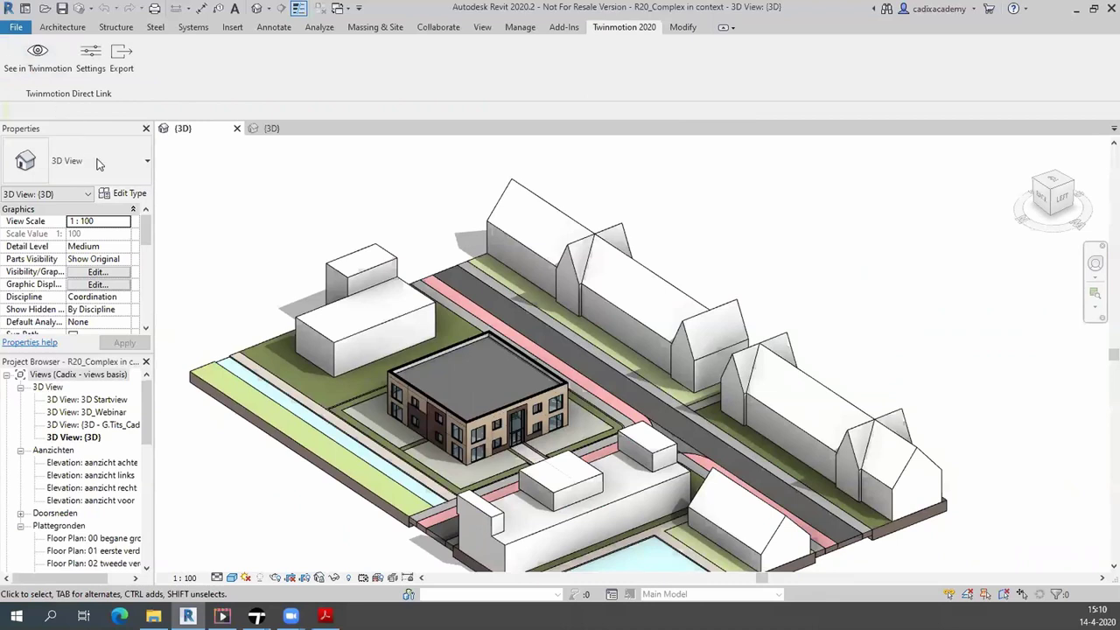
pyautogui.click(95, 81)
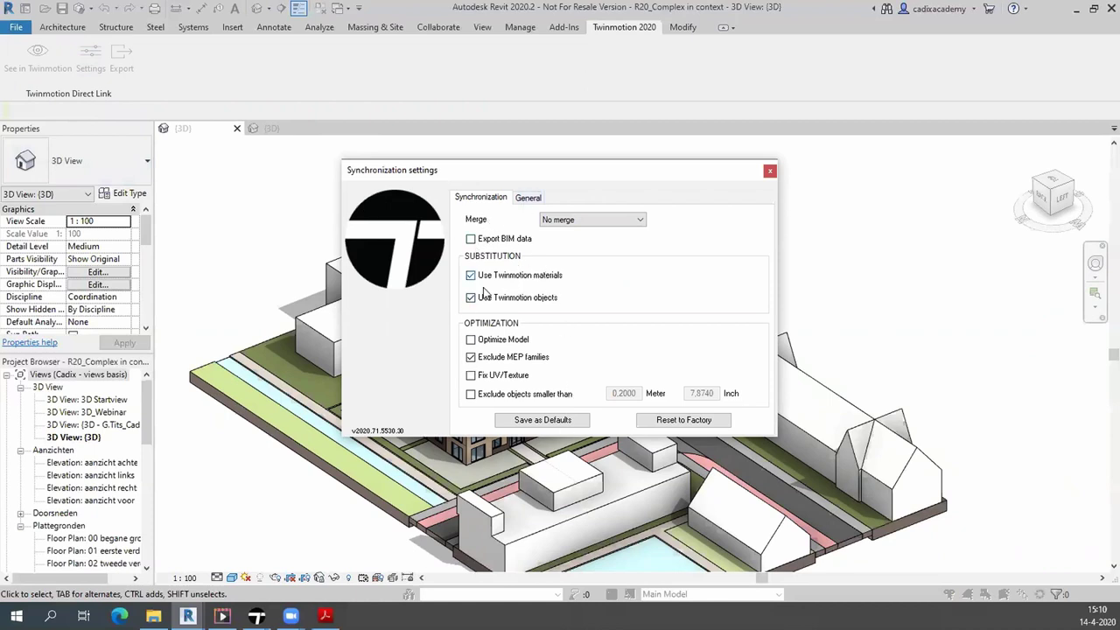
# Review the General and Synchronization settings, close them unchanged, and start the Twinmotion Export.
pyautogui.click(526, 200)
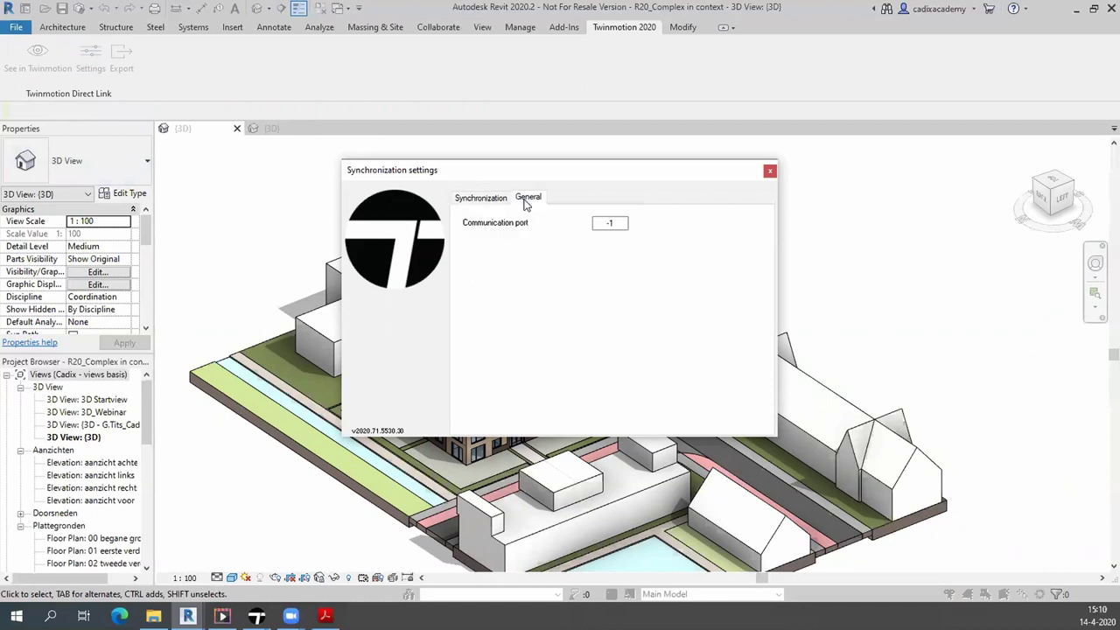
pyautogui.click(500, 200)
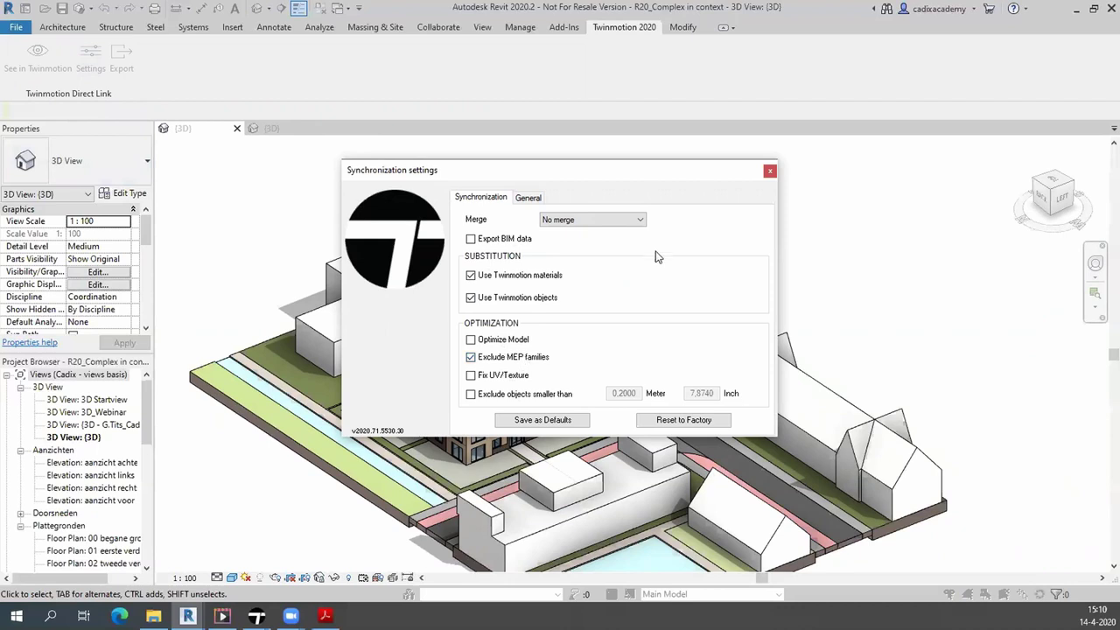
pyautogui.click(771, 173)
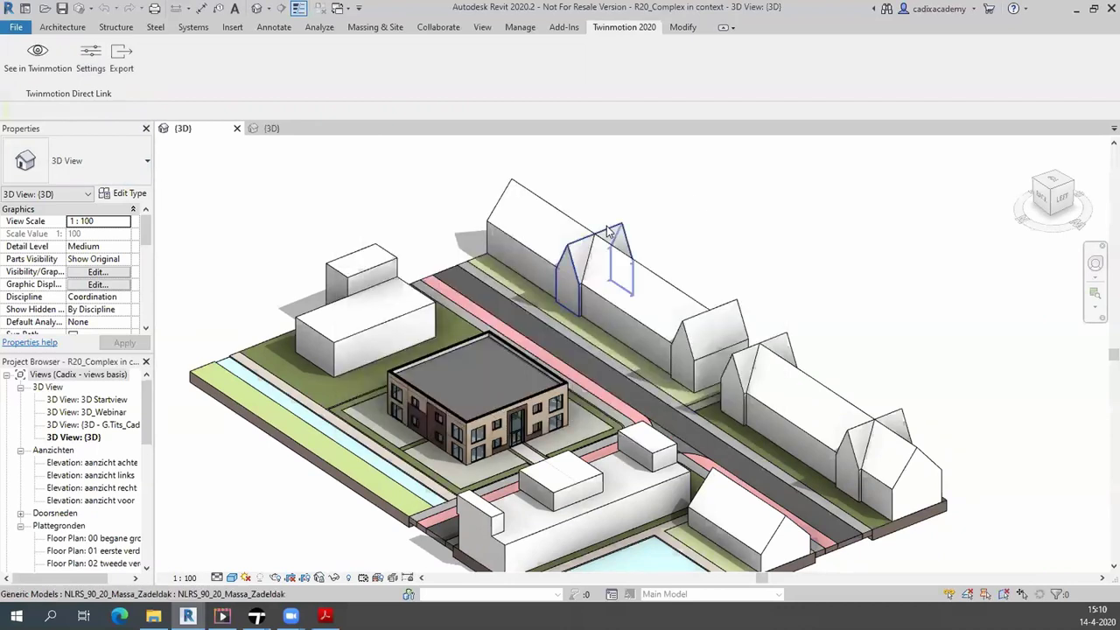
pyautogui.click(124, 69)
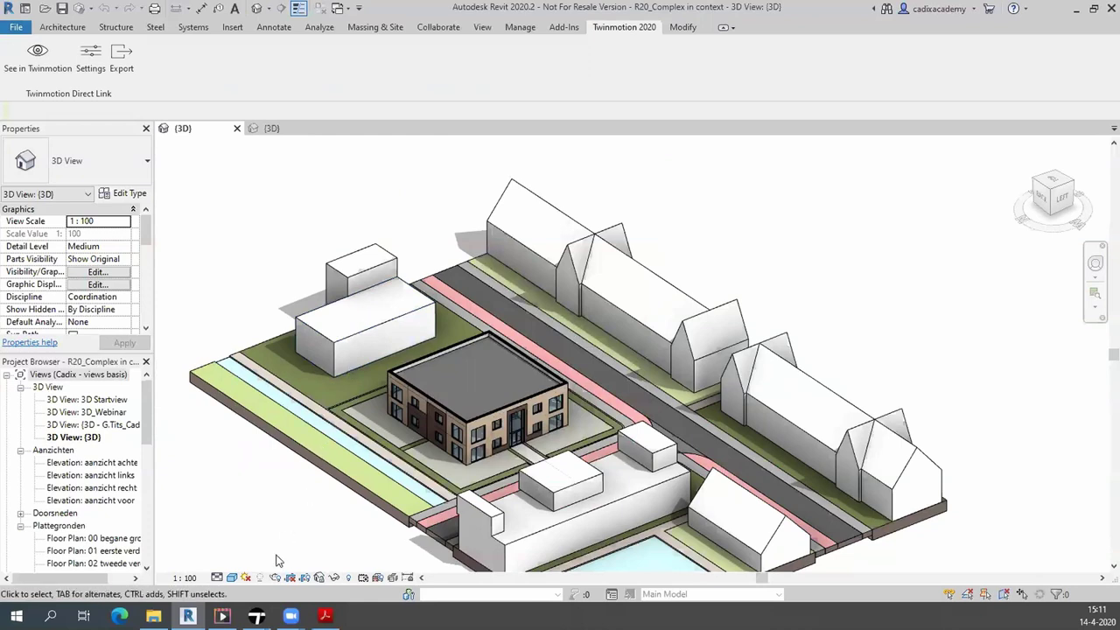
pyautogui.moveTo(256, 616)
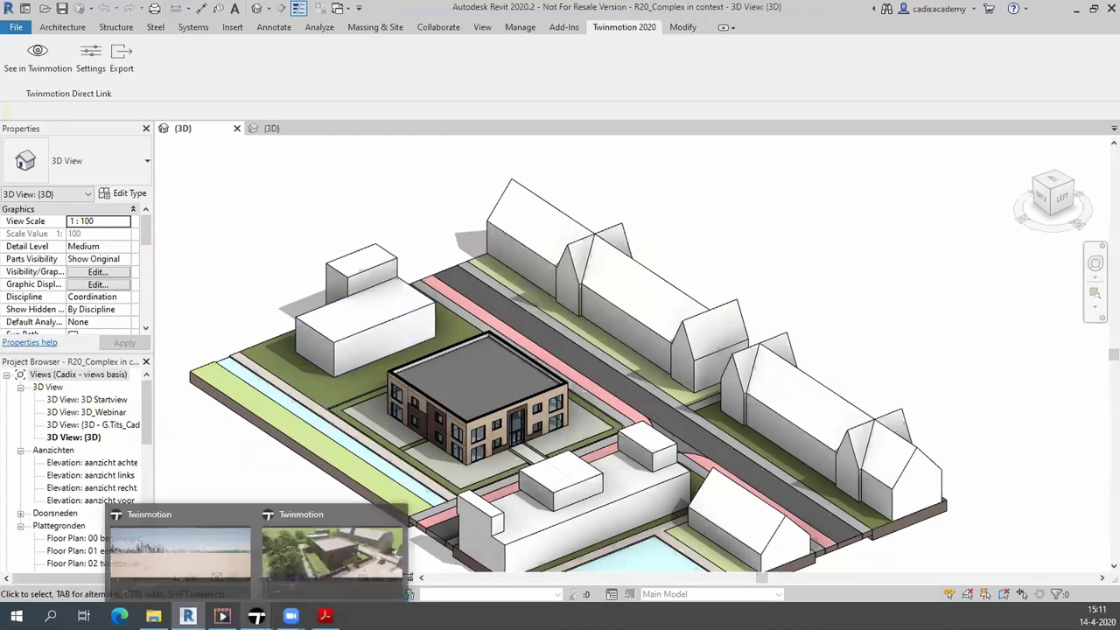
pyautogui.click(226, 577)
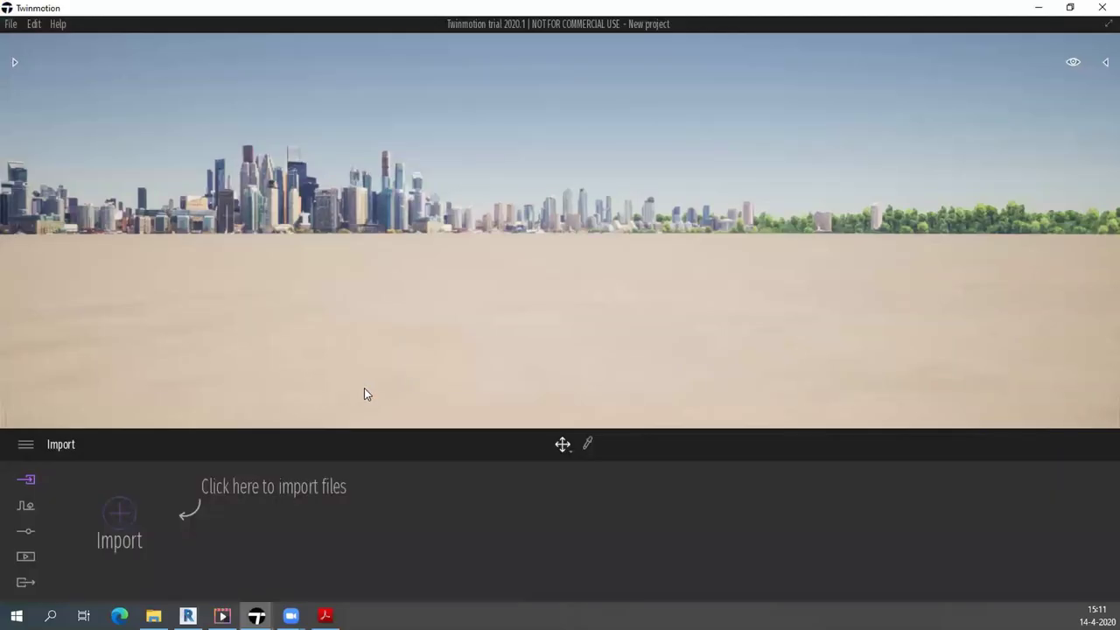
pyautogui.press('Right')
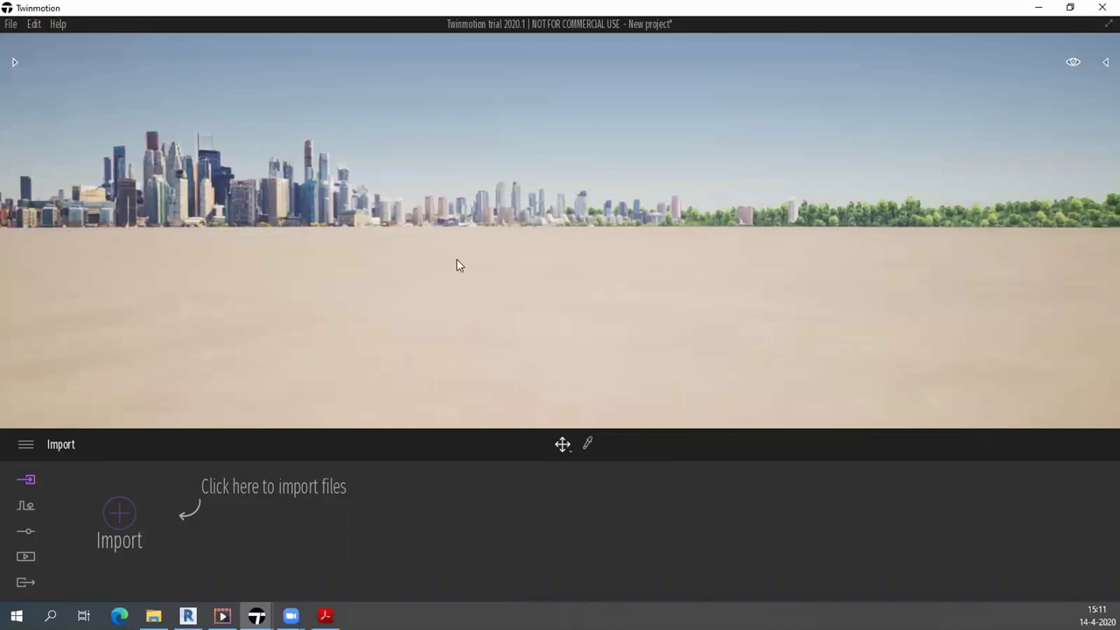
pyautogui.moveTo(464, 263); pyautogui.dragTo(613, 267)
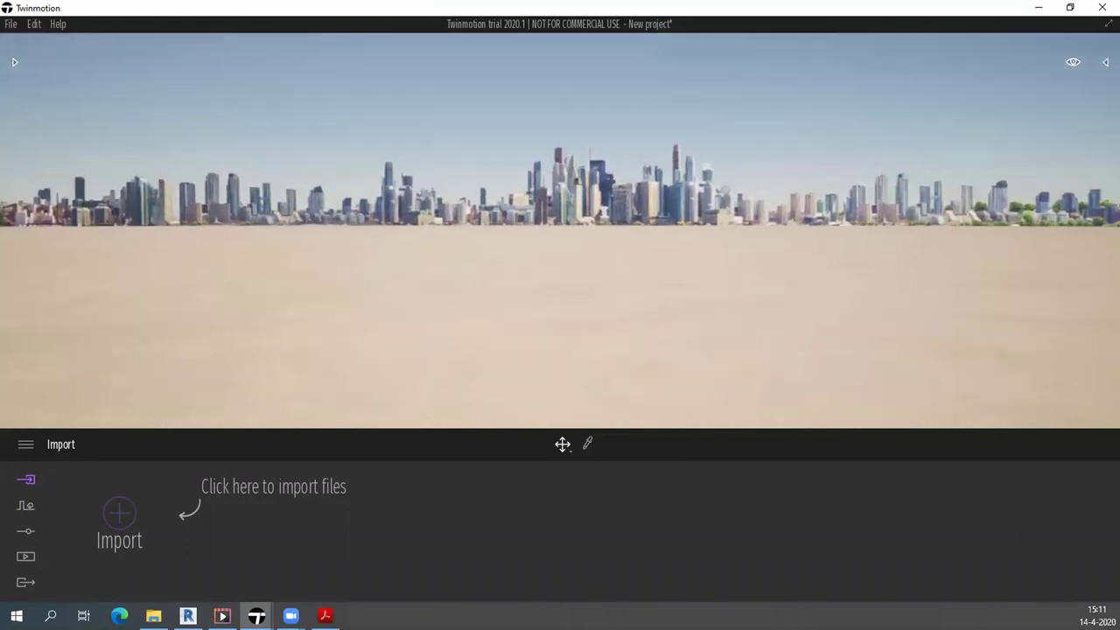
pyautogui.moveTo(490, 266); pyautogui.dragTo(508, 266)
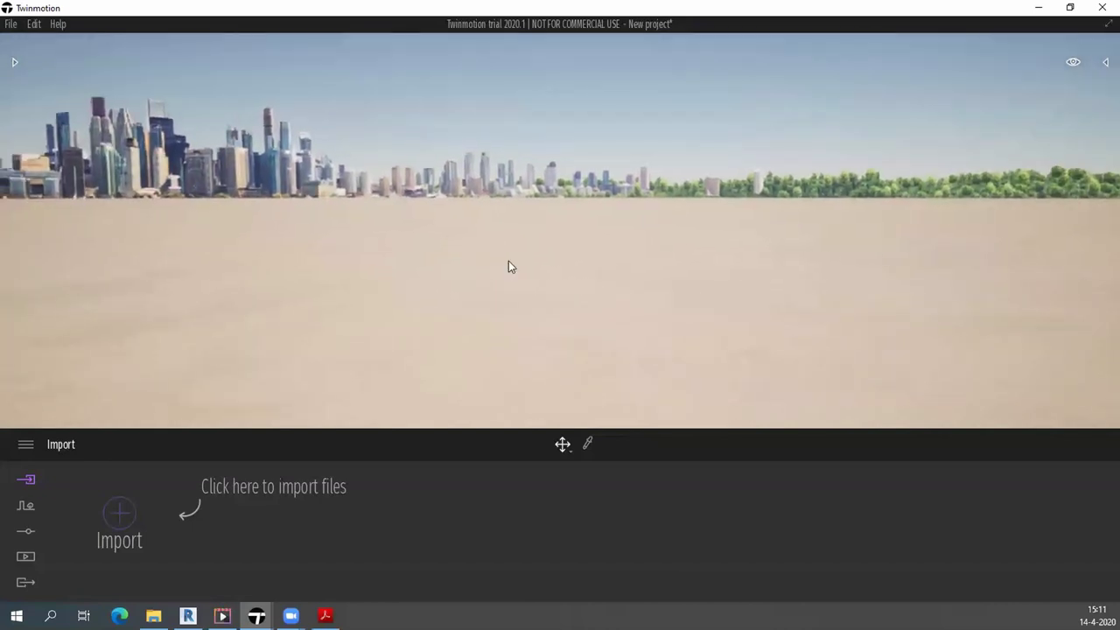
pyautogui.moveTo(521, 192); pyautogui.dragTo(521, 262)
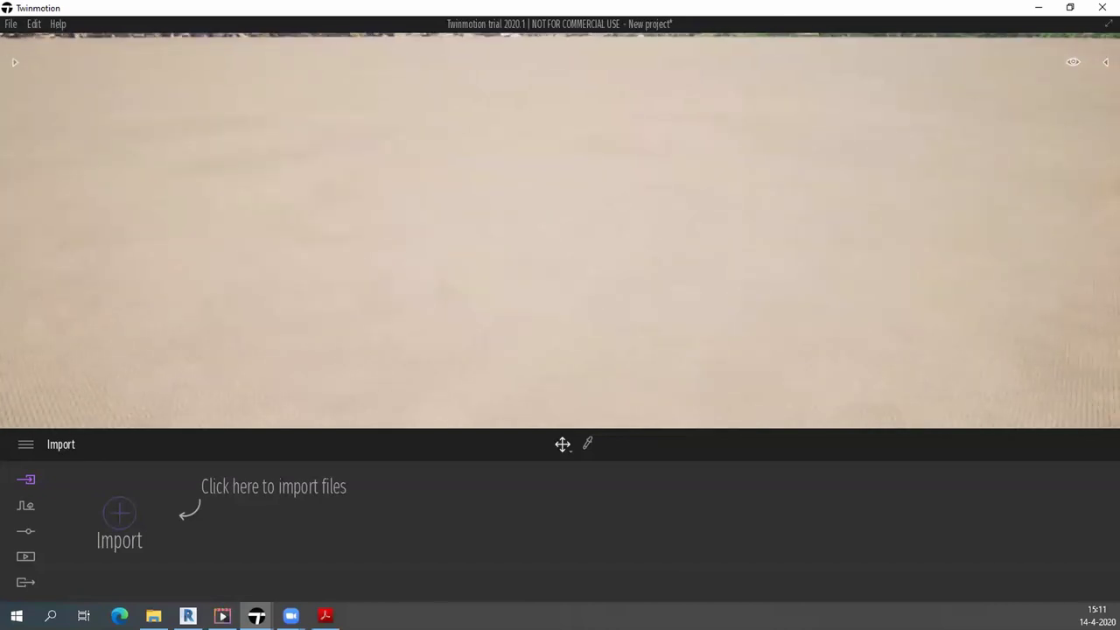
pyautogui.moveTo(77, 371); pyautogui.dragTo(270, 237)
pyautogui.moveTo(557, 321)
pyautogui.mouseDown()
pyautogui.moveTo(558, 289)
pyautogui.moveTo(577, 256)
pyautogui.mouseUp()
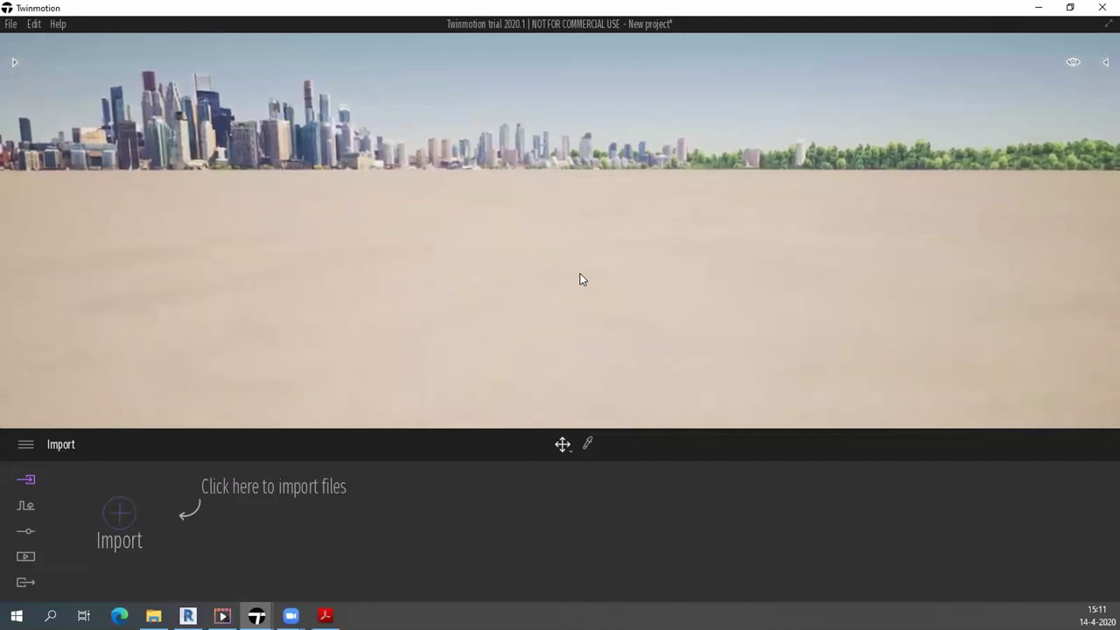
pyautogui.moveTo(658, 252)
pyautogui.mouseDown()
pyautogui.moveTo(613, 254)
pyautogui.moveTo(672, 249)
pyautogui.mouseUp()
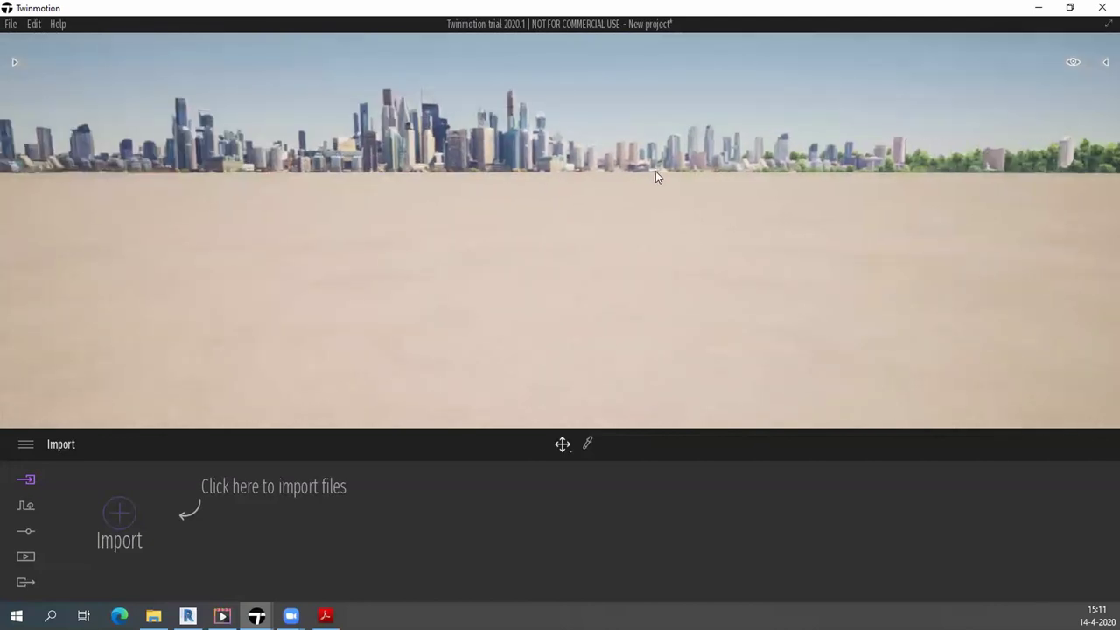
pyautogui.moveTo(642, 166)
pyautogui.mouseDown()
pyautogui.moveTo(648, 185)
pyautogui.moveTo(611, 130)
pyautogui.mouseUp()
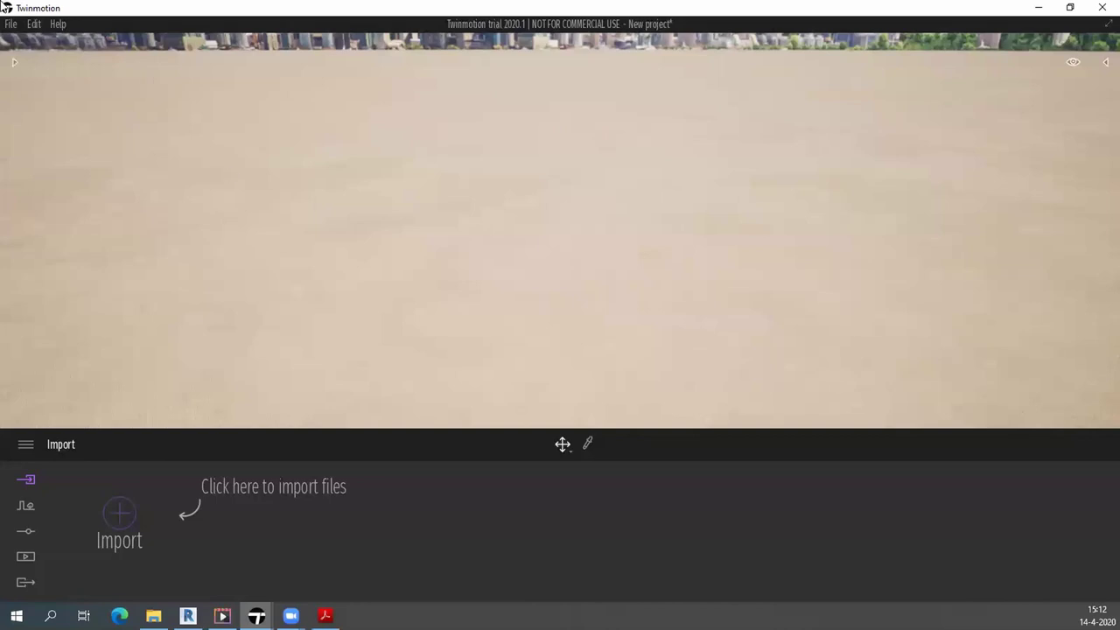
# Browse the File, Edit and Help menus, restore the skyline view, and open the main project menu.
pyautogui.click(10, 27)
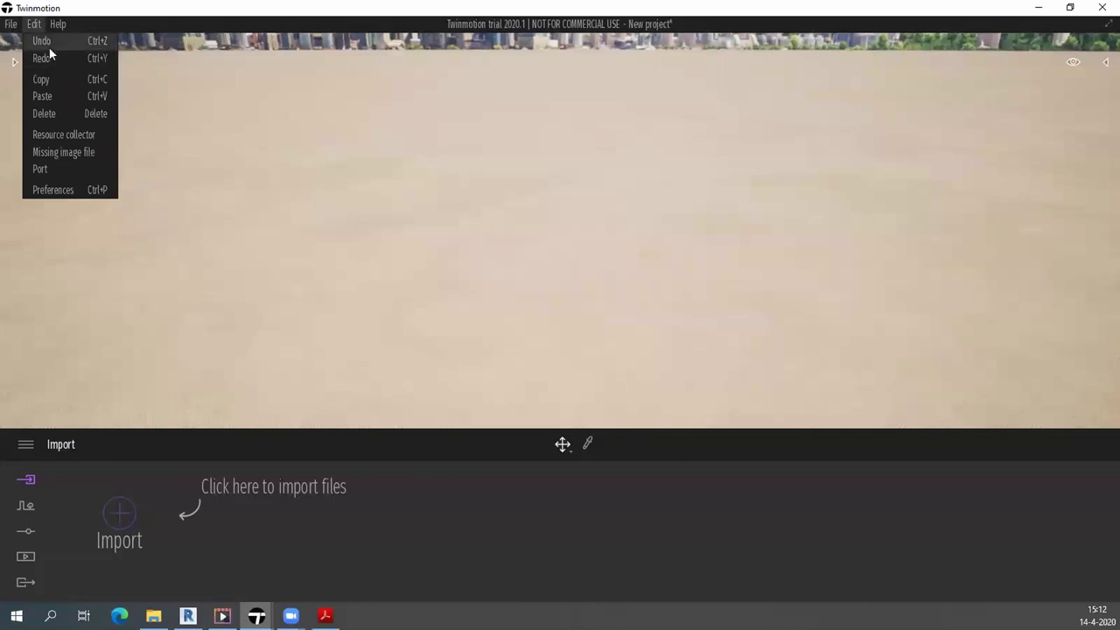
pyautogui.click(207, 159)
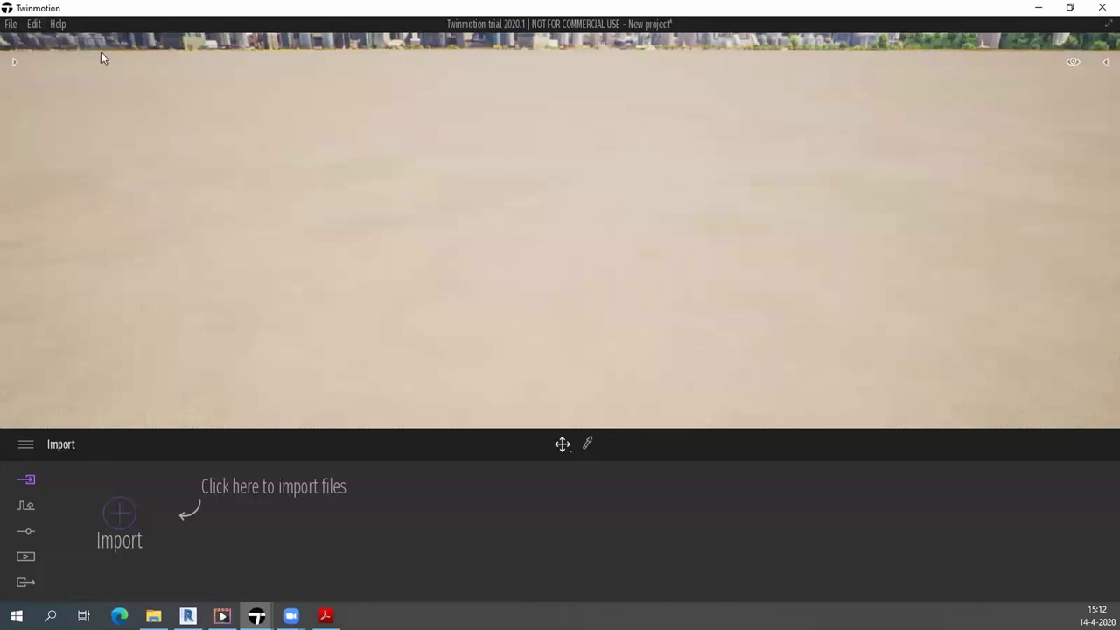
pyautogui.click(57, 24)
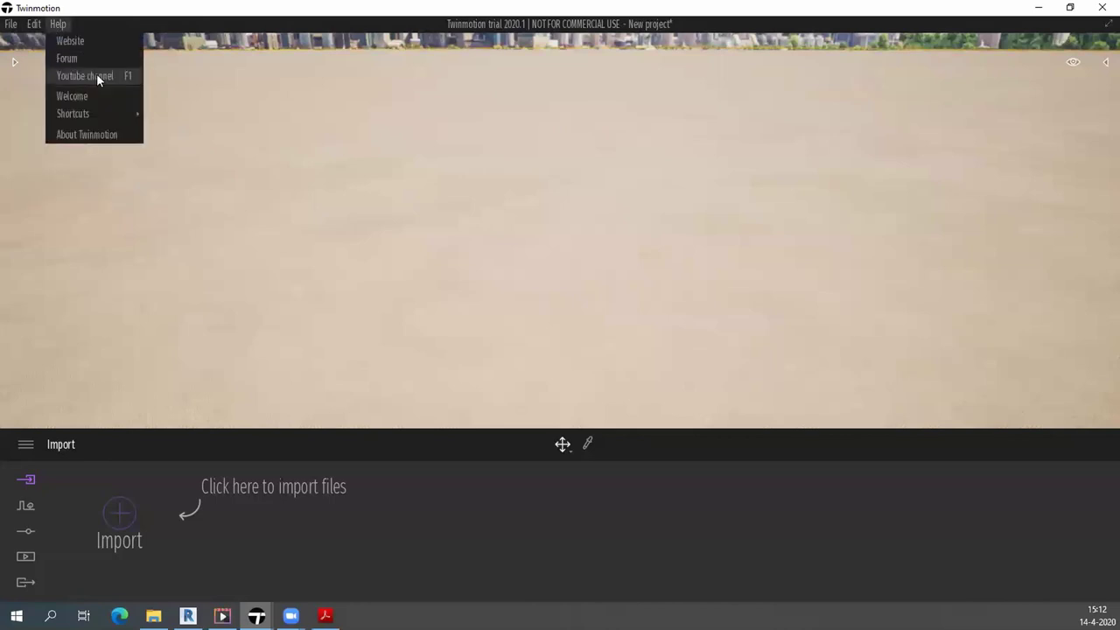
pyautogui.click(293, 120)
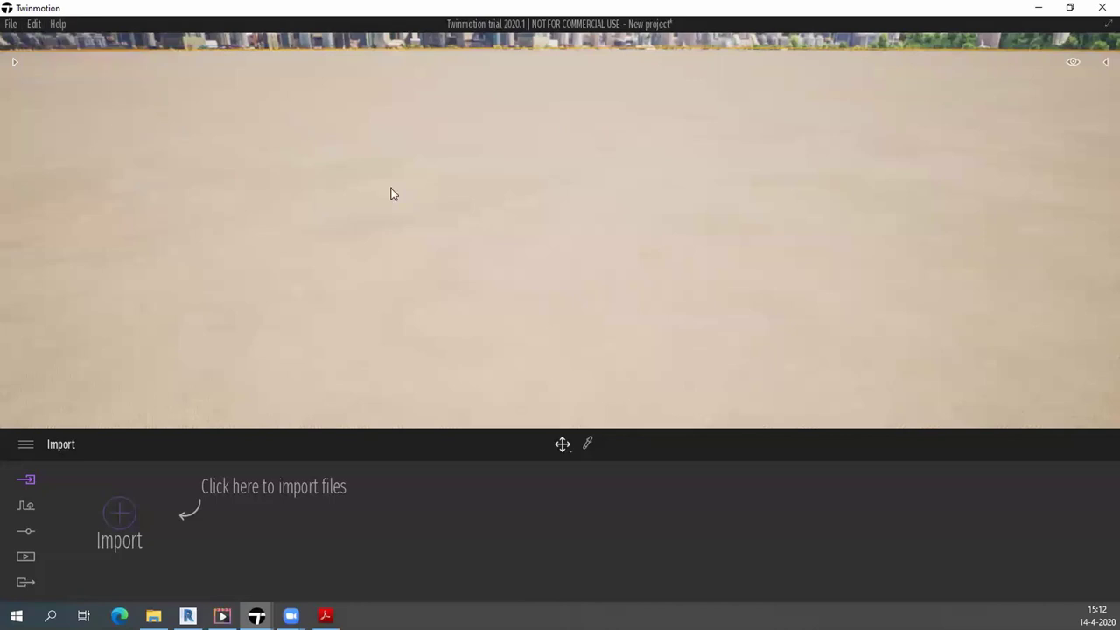
pyautogui.moveTo(335, 253); pyautogui.dragTo(334, 252)
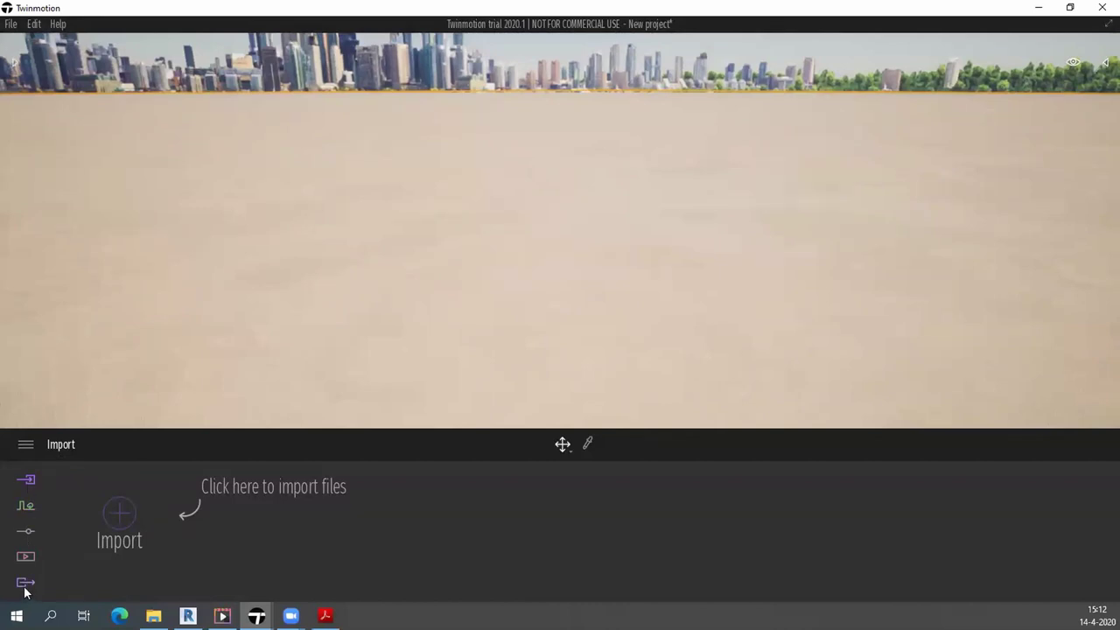
pyautogui.click(26, 446)
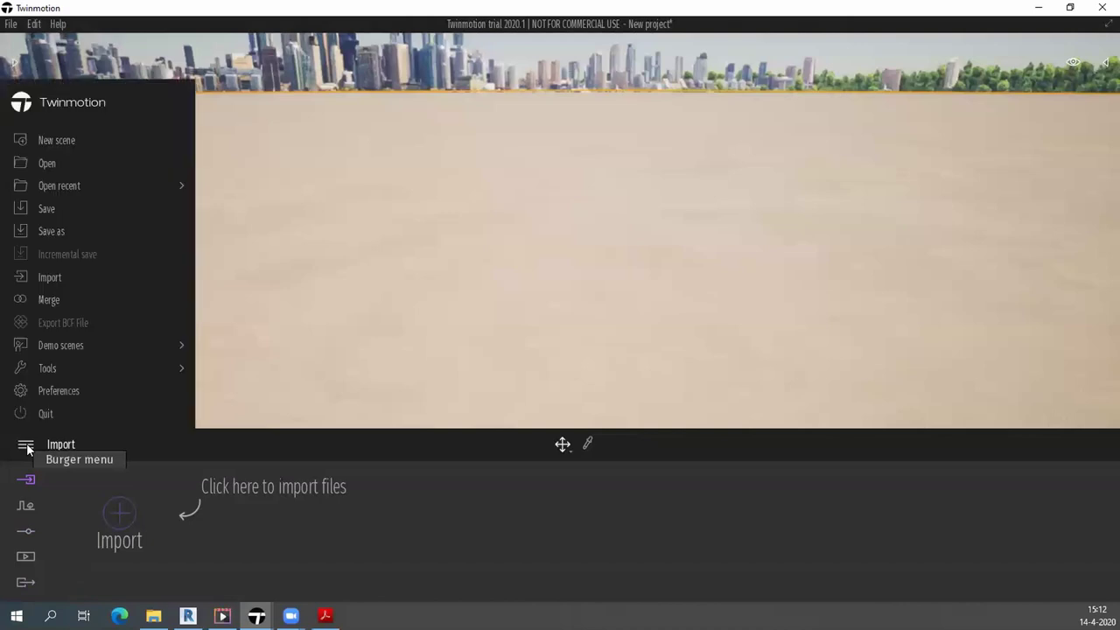
# In Preferences, switch the rendering quality preset from Ultra to High and confirm.
pyautogui.click(58, 391)
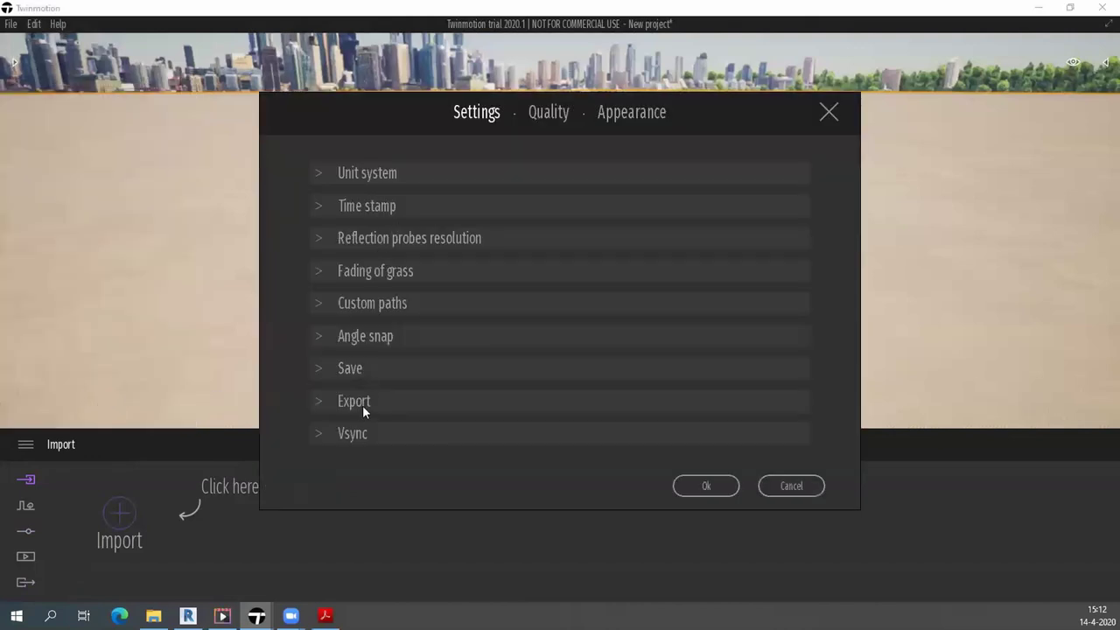
pyautogui.click(612, 112)
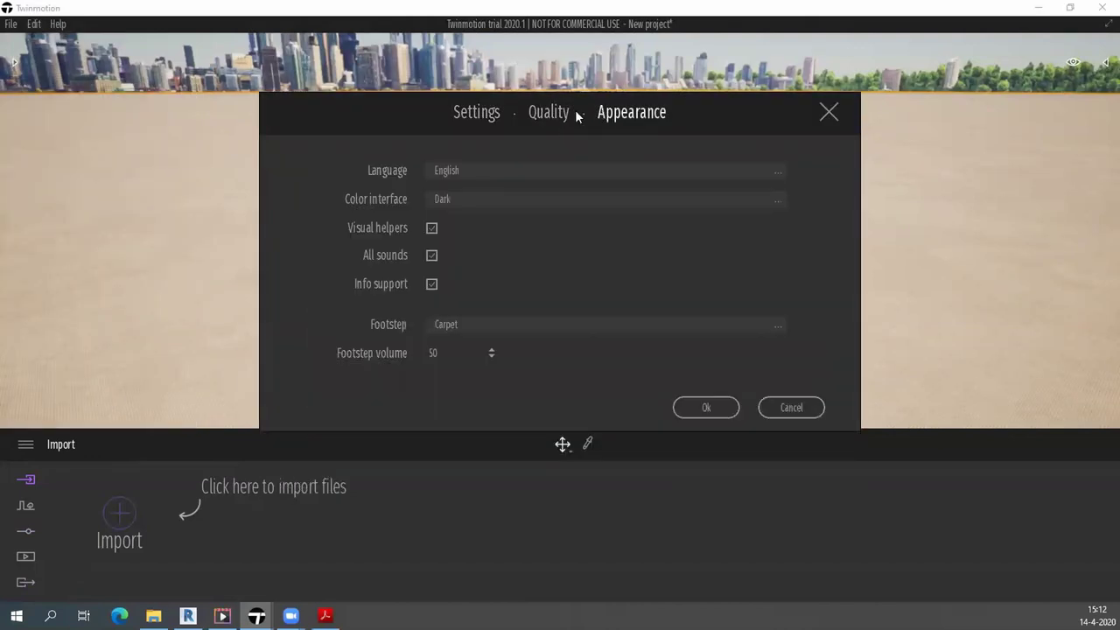
pyautogui.click(567, 114)
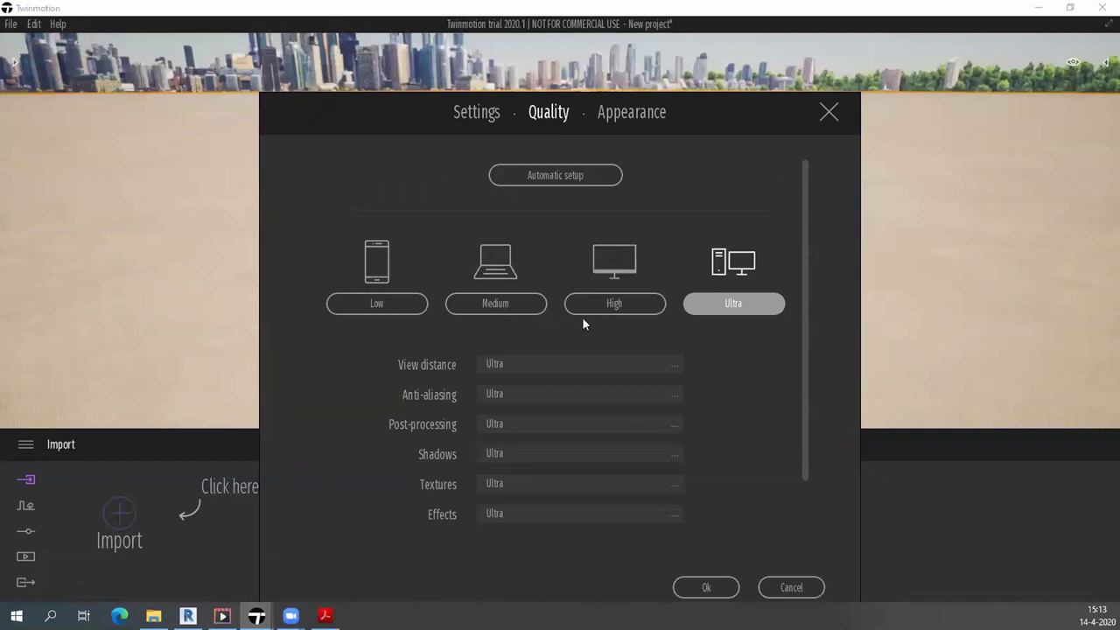
pyautogui.click(615, 302)
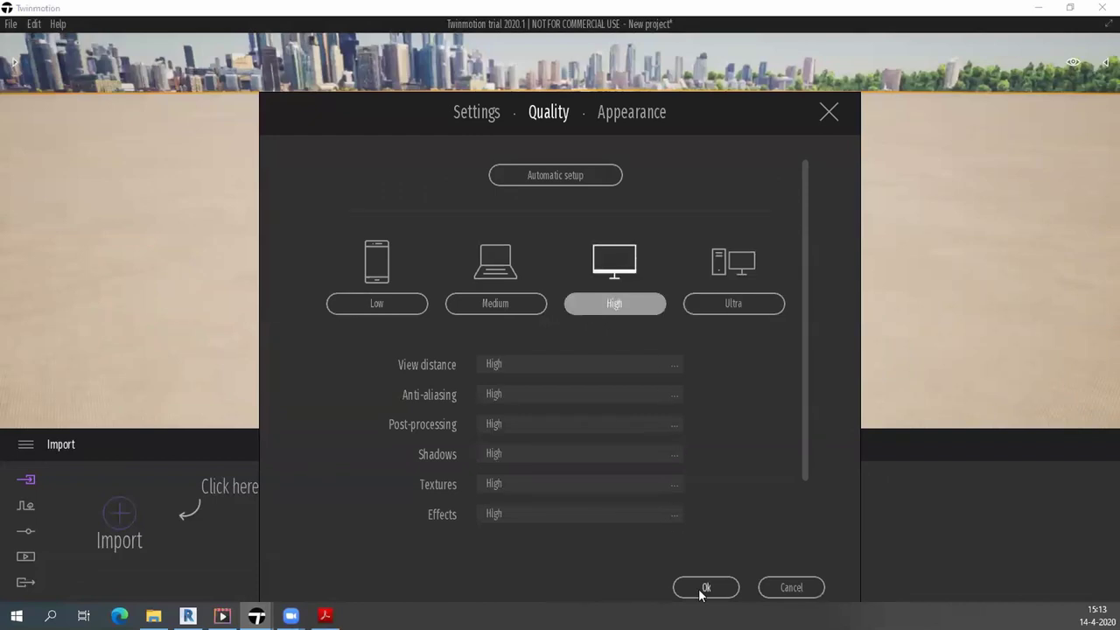
pyautogui.click(707, 587)
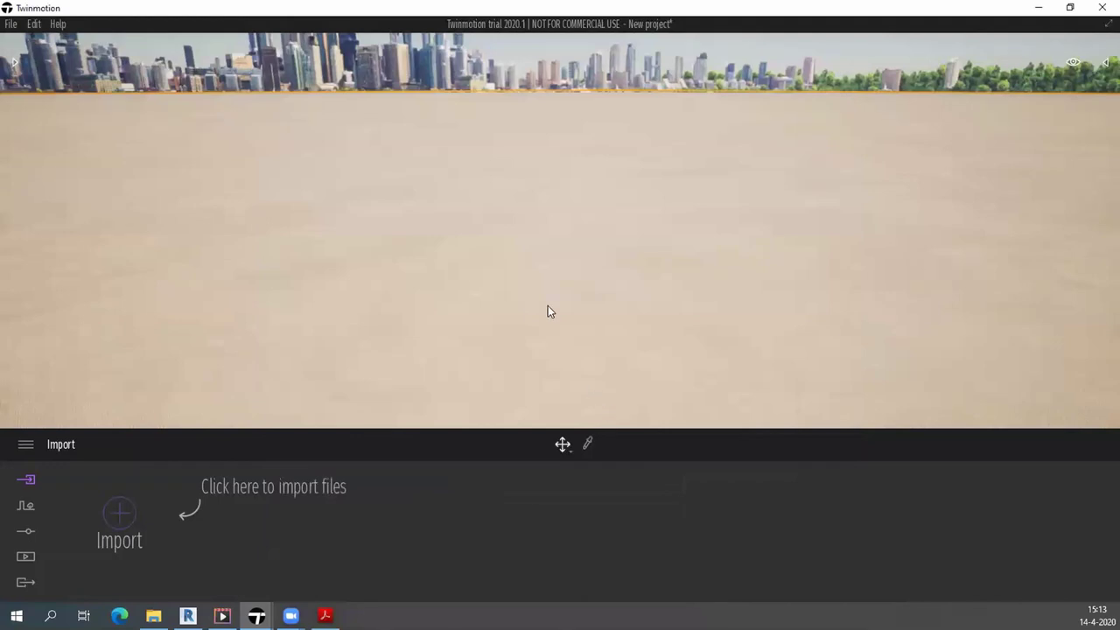
# Open the Library panel and enter the Vegetation and landscape collection.
pyautogui.moveTo(591, 318); pyautogui.dragTo(590, 294, button='right')
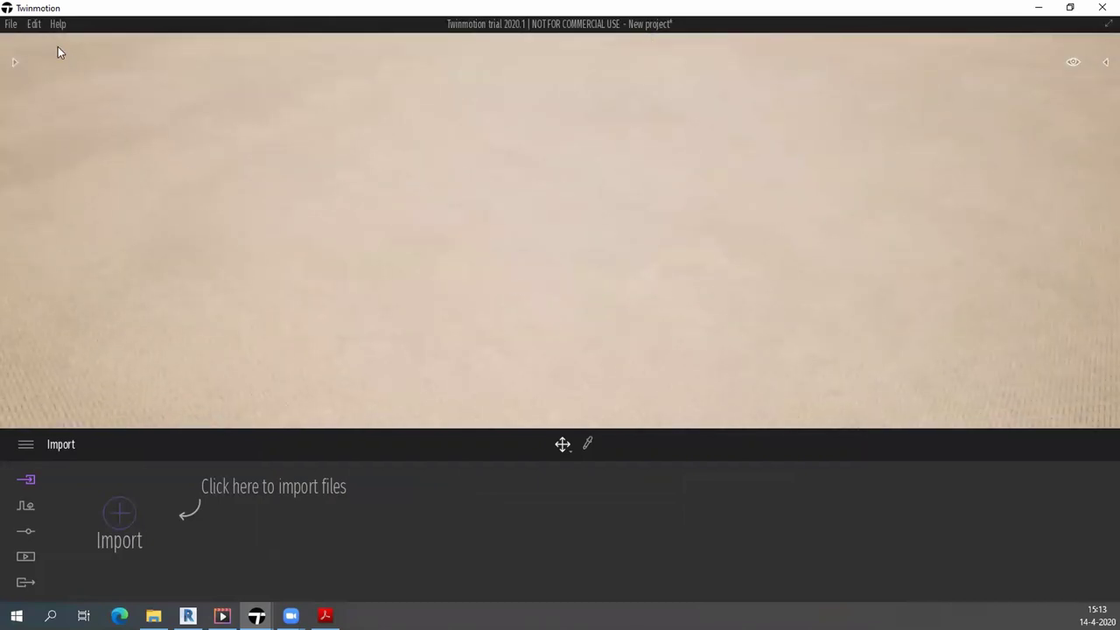
pyautogui.click(16, 63)
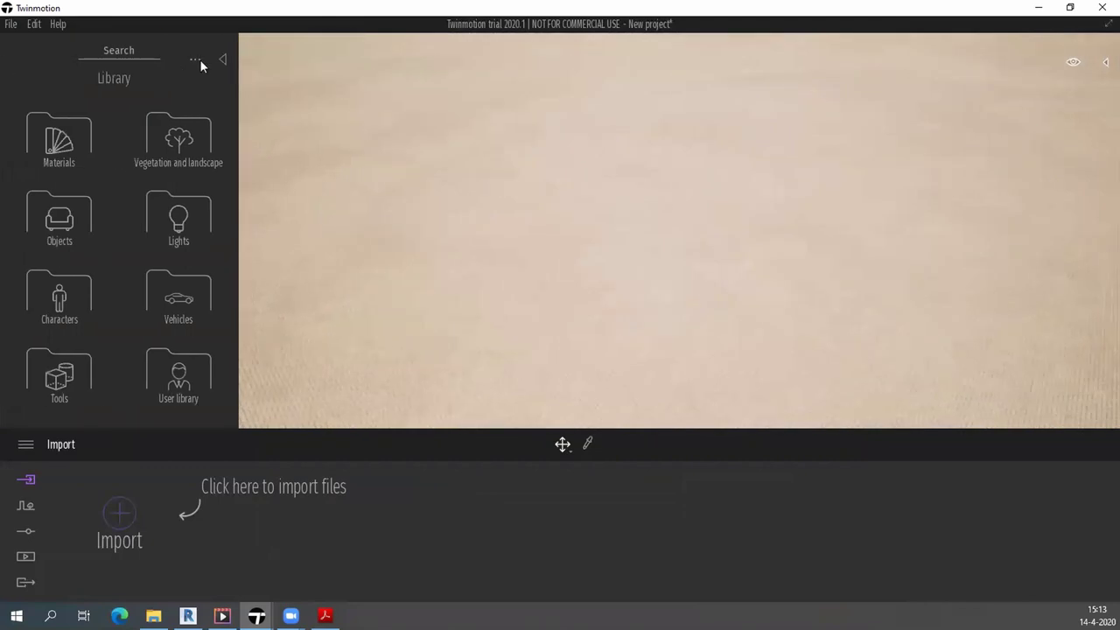
pyautogui.click(224, 59)
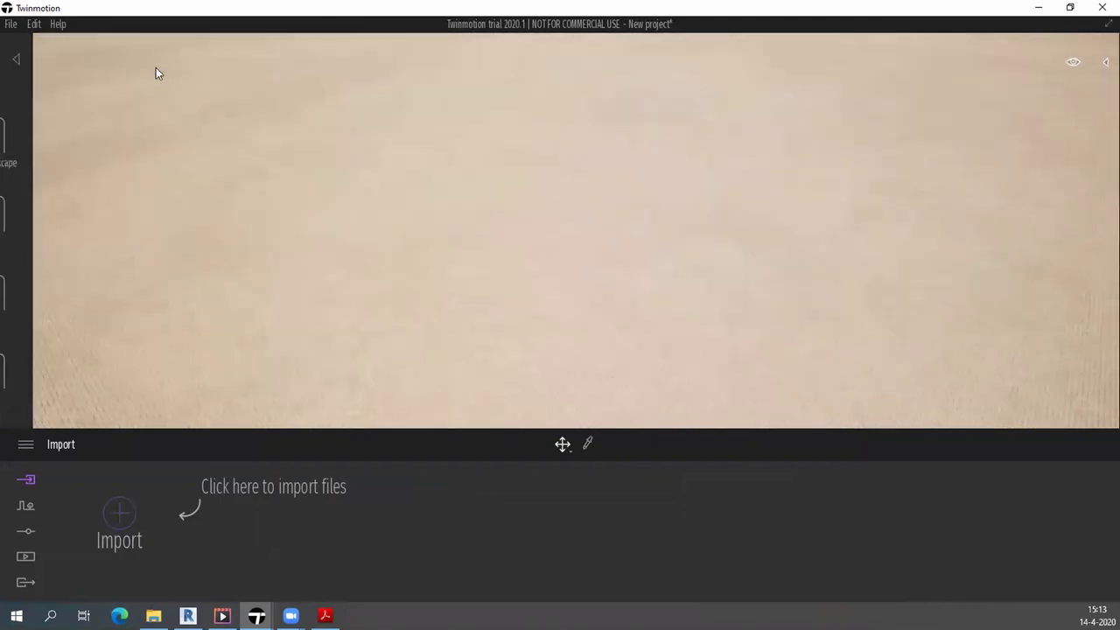
pyautogui.click(15, 62)
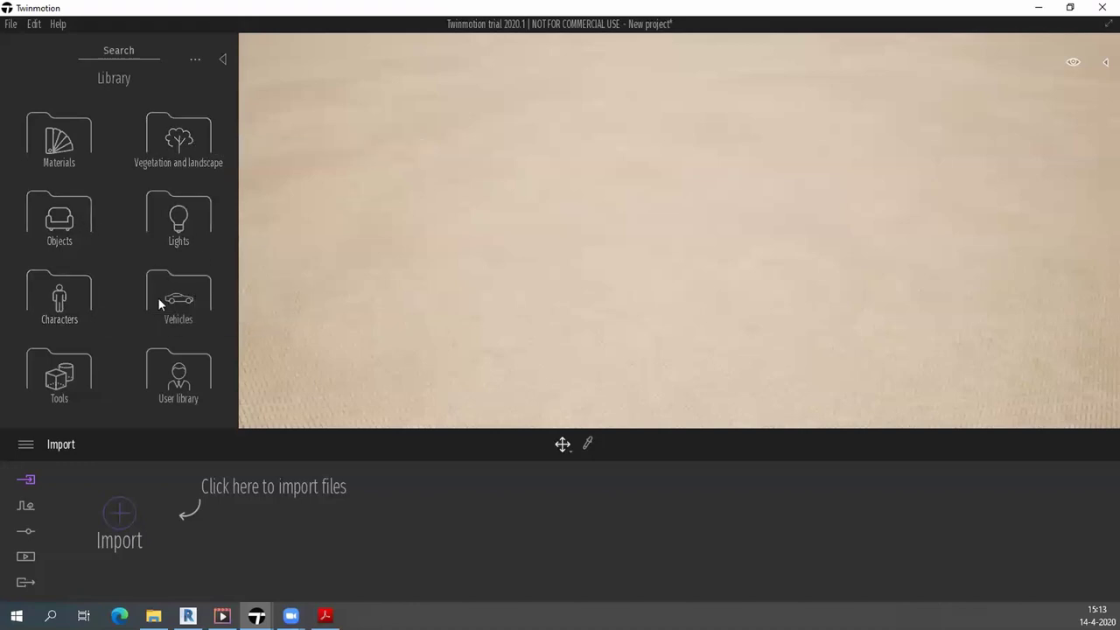
pyautogui.click(179, 140)
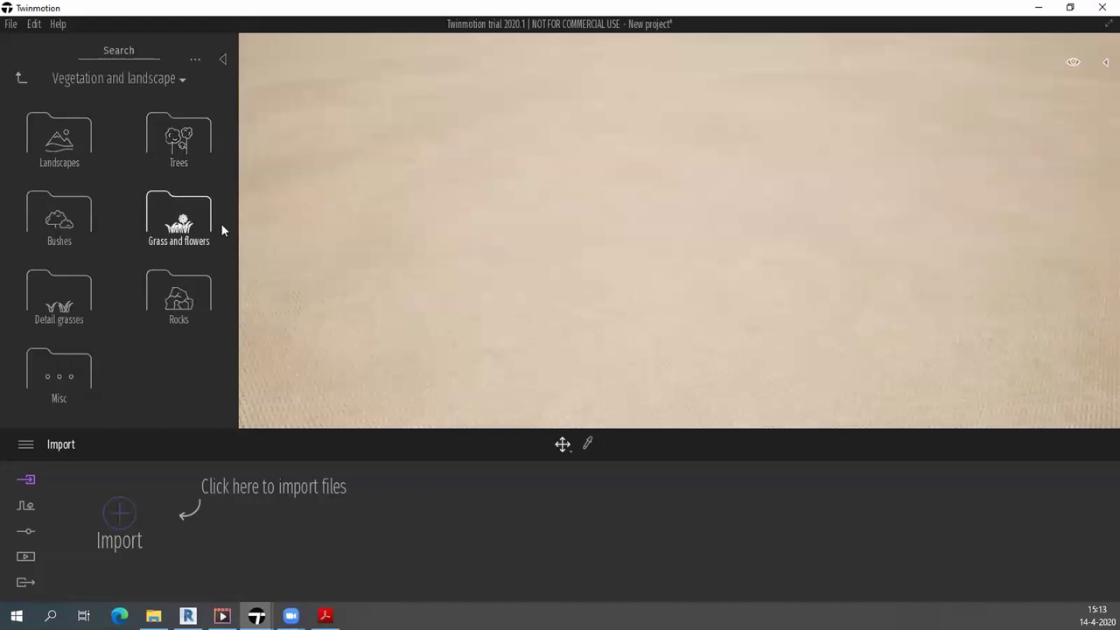
# Drag the Flat landscape from the Landscapes folder into the scene to cover the sand with grass.
pyautogui.click(67, 151)
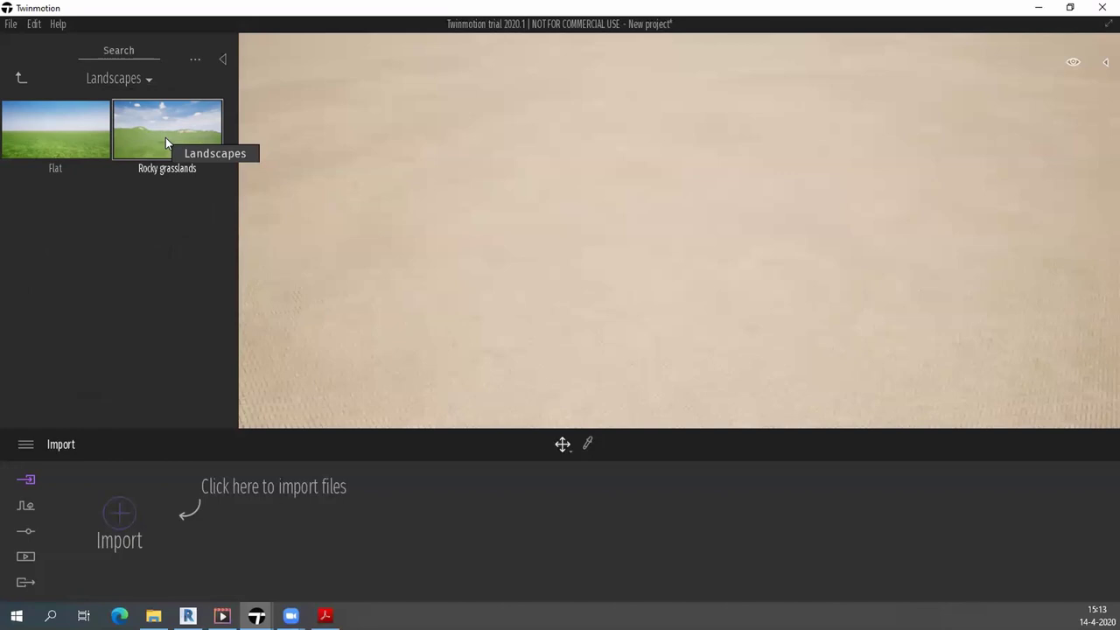
pyautogui.moveTo(82, 137); pyautogui.dragTo(537, 271)
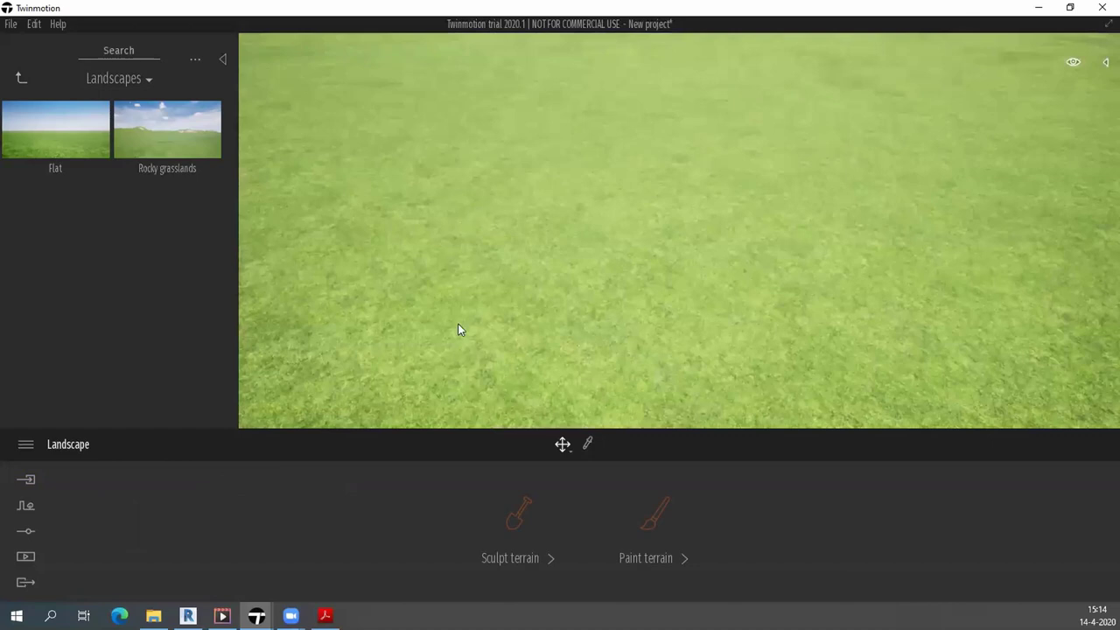
pyautogui.moveTo(507, 287)
pyautogui.mouseDown(button='right')
pyautogui.moveTo(506, 245)
pyautogui.moveTo(511, 307)
pyautogui.mouseUp(button='right')
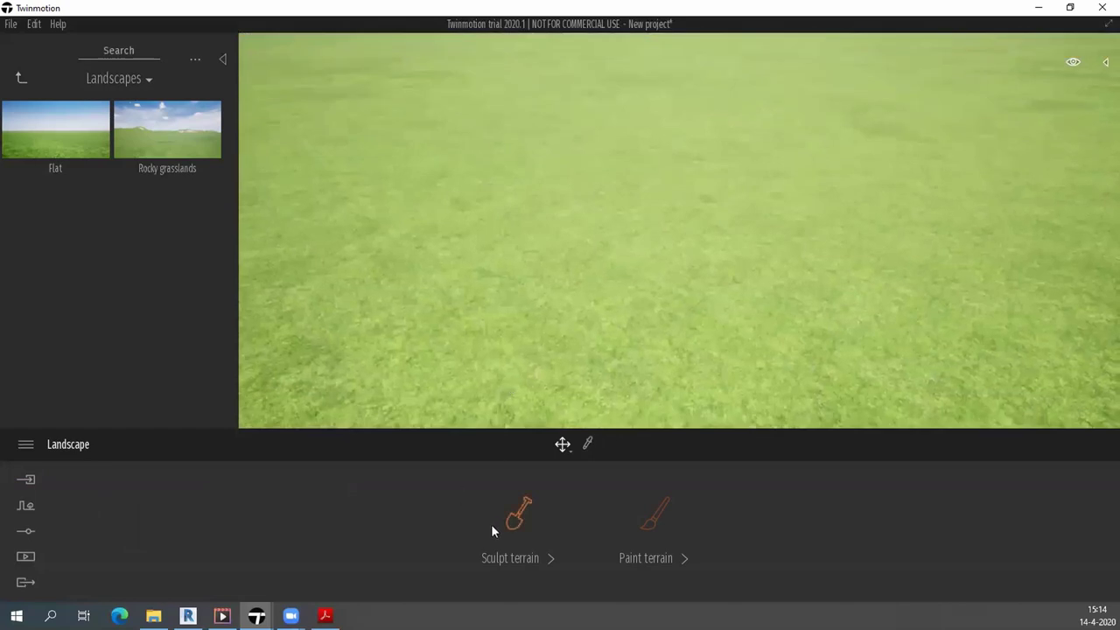
# Raise two mounds in the grass terrain, then dig them into hollows with Lower.
pyautogui.click(516, 560)
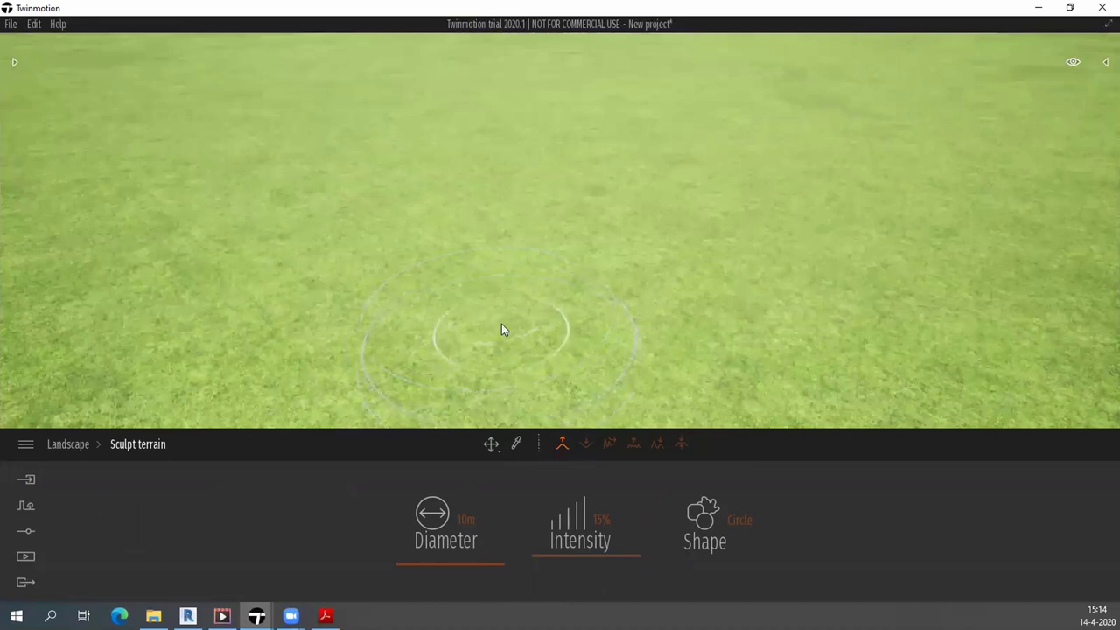
pyautogui.moveTo(501, 330); pyautogui.dragTo(742, 260)
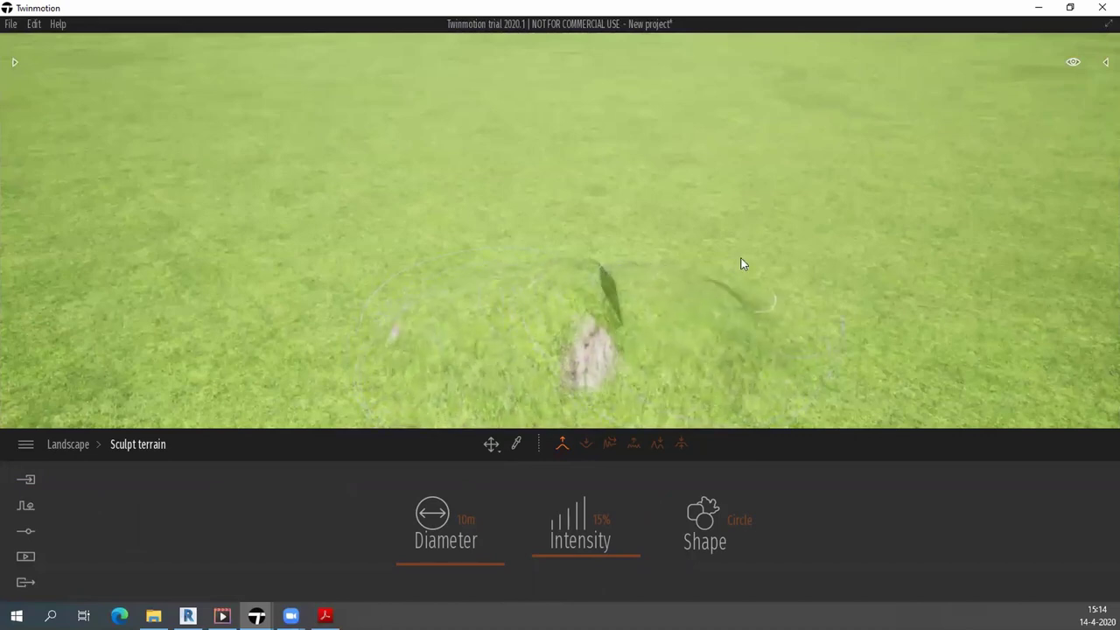
pyautogui.click(382, 278)
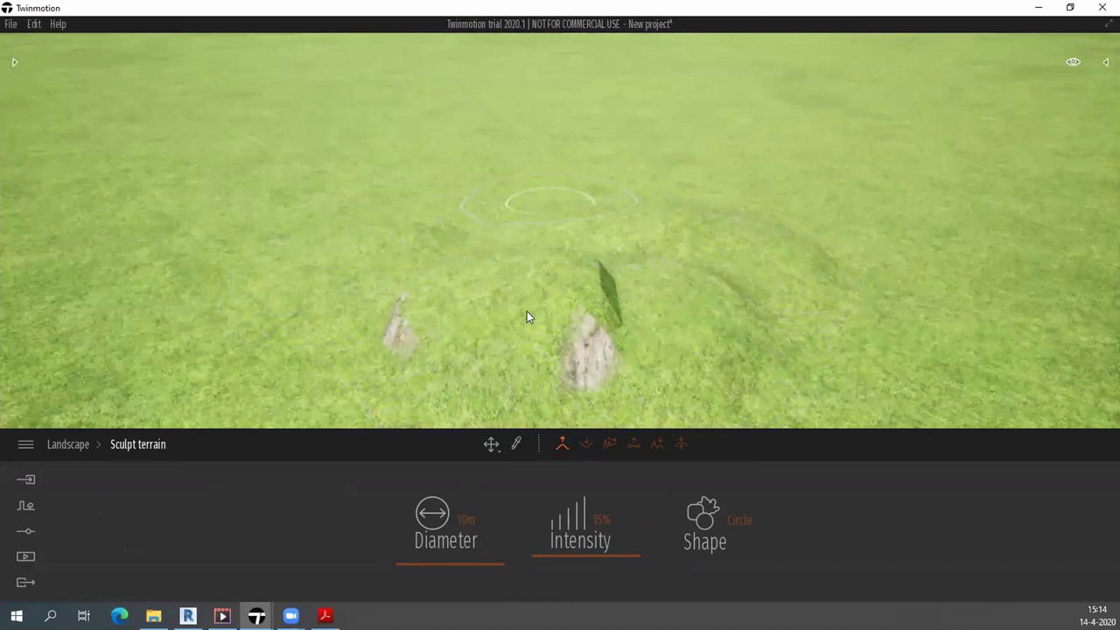
pyautogui.click(586, 443)
pyautogui.moveTo(552, 338)
pyautogui.mouseDown()
pyautogui.moveTo(566, 321)
pyautogui.moveTo(555, 402)
pyautogui.mouseUp()
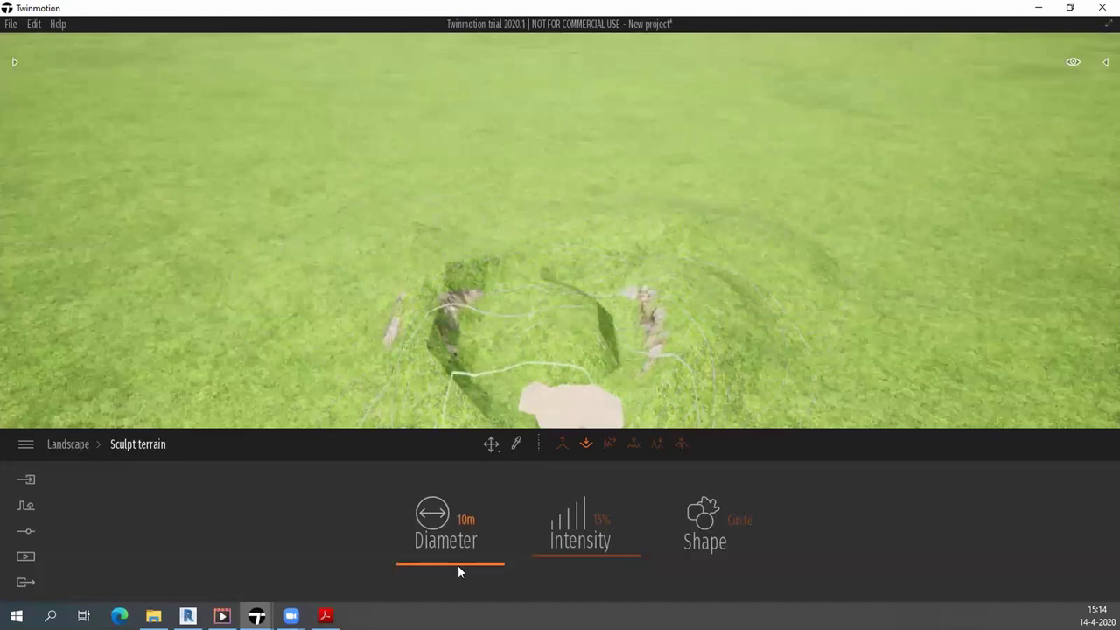
# Widen the sculpt brush diameter to 58 m.
pyautogui.moveTo(455, 565); pyautogui.dragTo(457, 551)
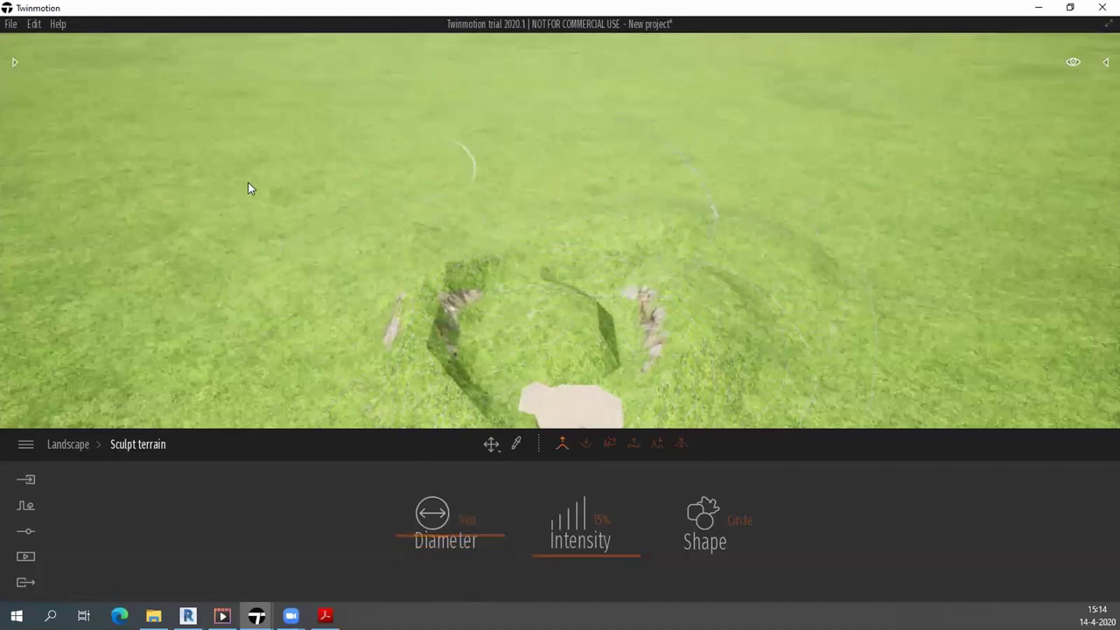
pyautogui.moveTo(247, 182); pyautogui.dragTo(254, 188, button='right')
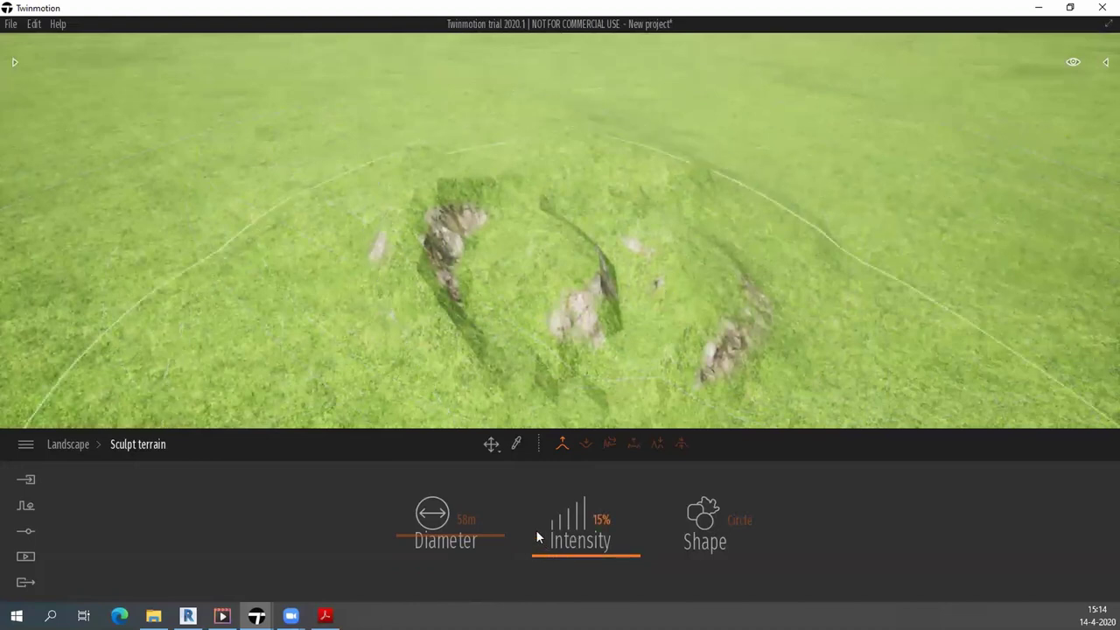
pyautogui.scroll(5, 550, 377)
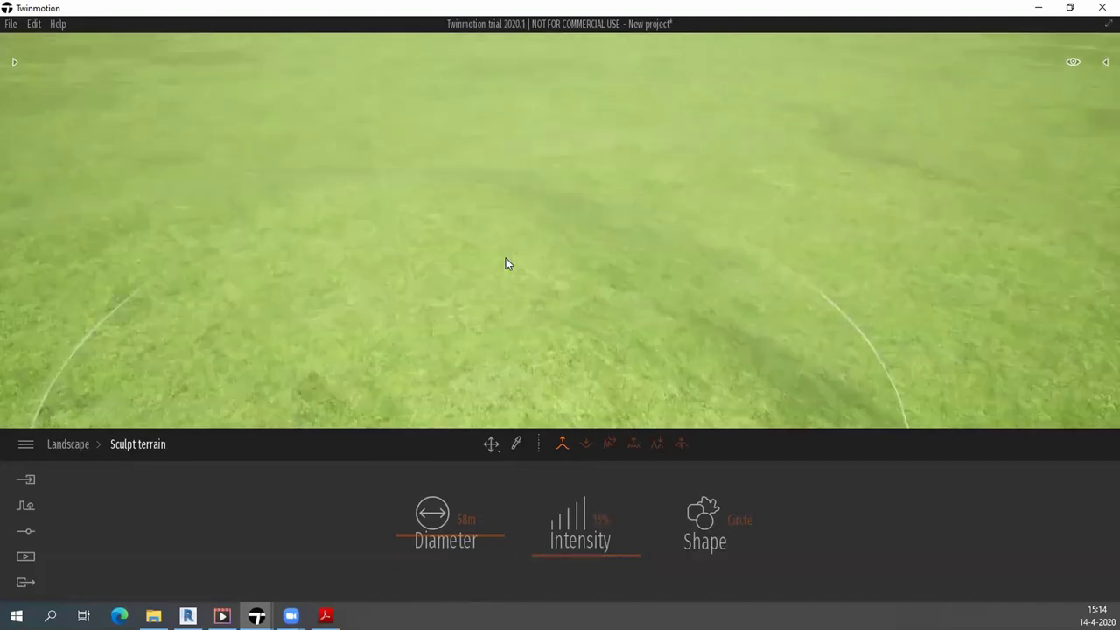
# Shrink the sculpt brush to 21 m diameter and raise a small mound.
pyautogui.moveTo(506, 263); pyautogui.dragTo(506, 218, button='right')
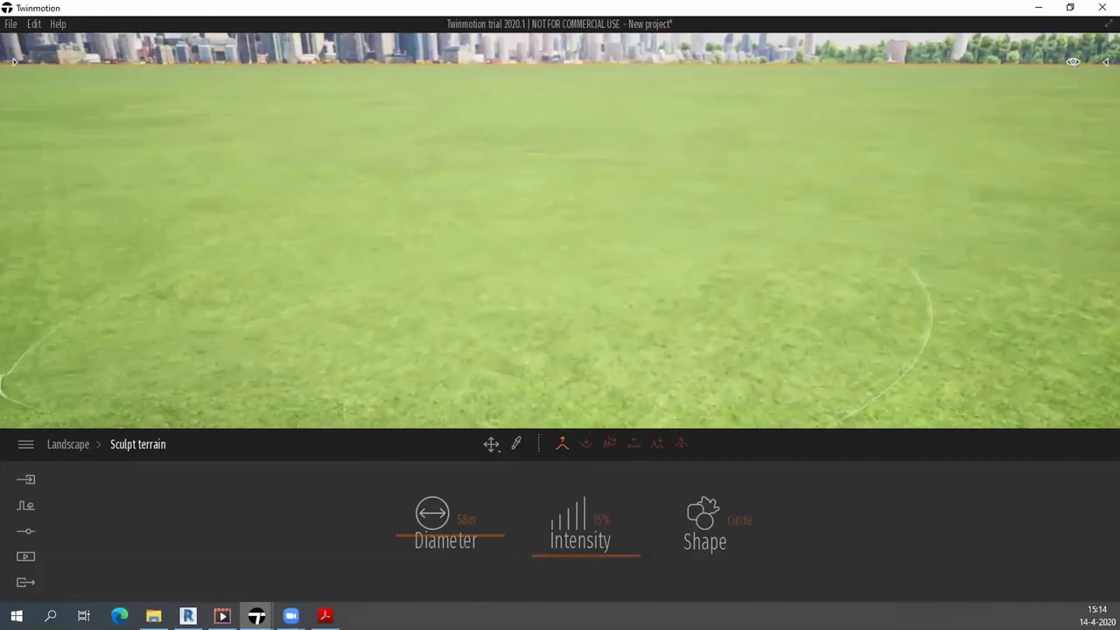
pyautogui.moveTo(490, 534)
pyautogui.mouseDown()
pyautogui.moveTo(496, 562)
pyautogui.moveTo(555, 531)
pyautogui.moveTo(560, 508)
pyautogui.moveTo(563, 567)
pyautogui.mouseUp()
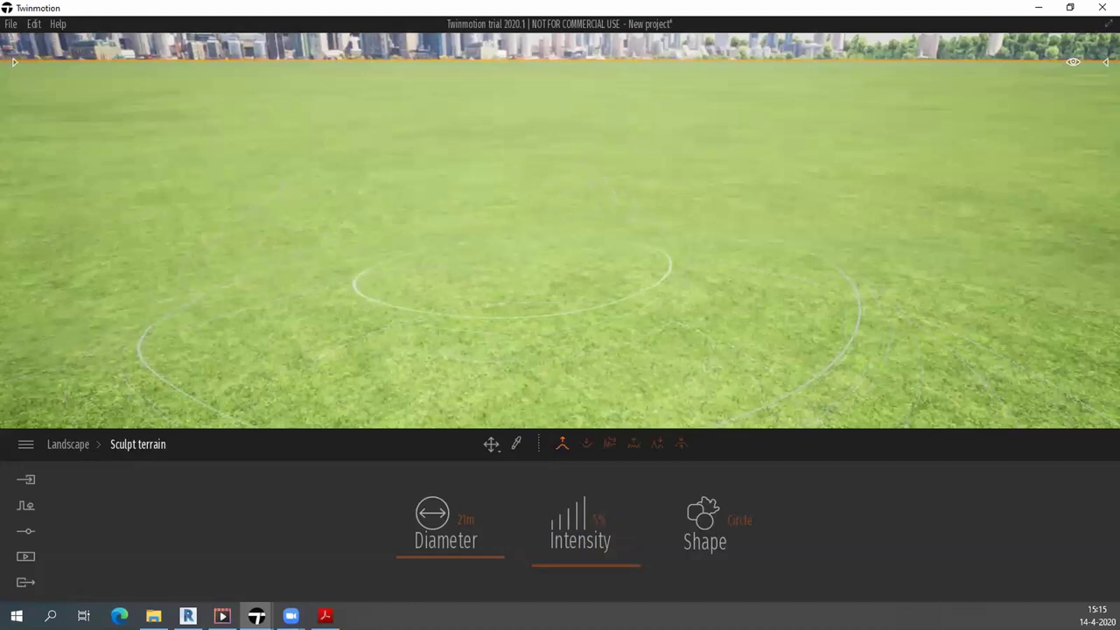
pyautogui.moveTo(515, 259); pyautogui.dragTo(525, 239, button='right')
pyautogui.moveTo(581, 280); pyautogui.dragTo(587, 280, button='right')
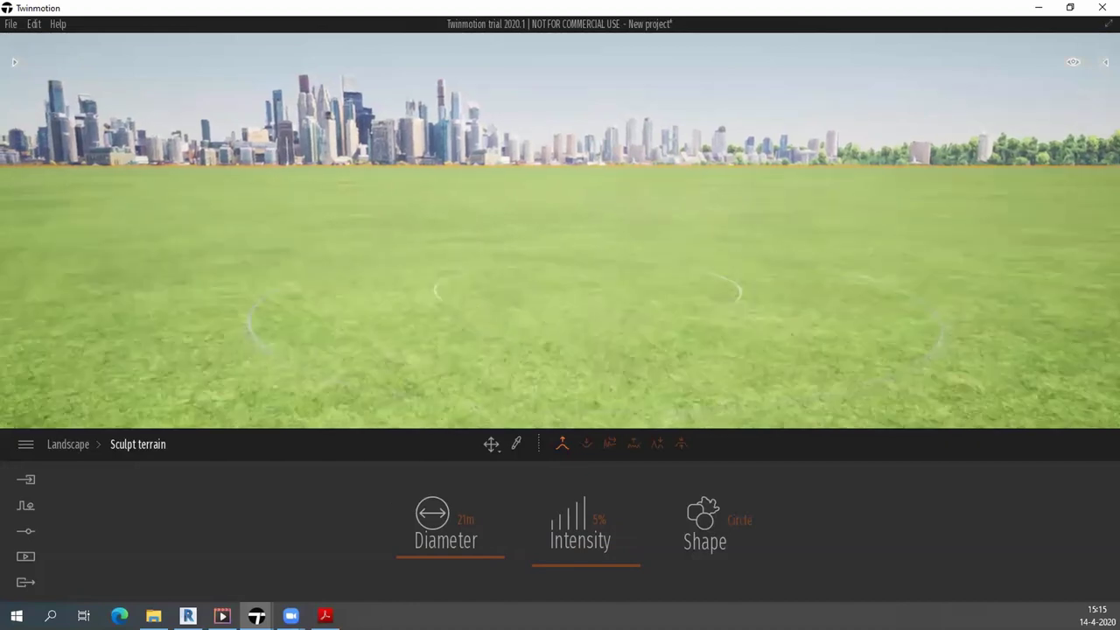
pyautogui.moveTo(550, 105); pyautogui.dragTo(550, 170, button='right')
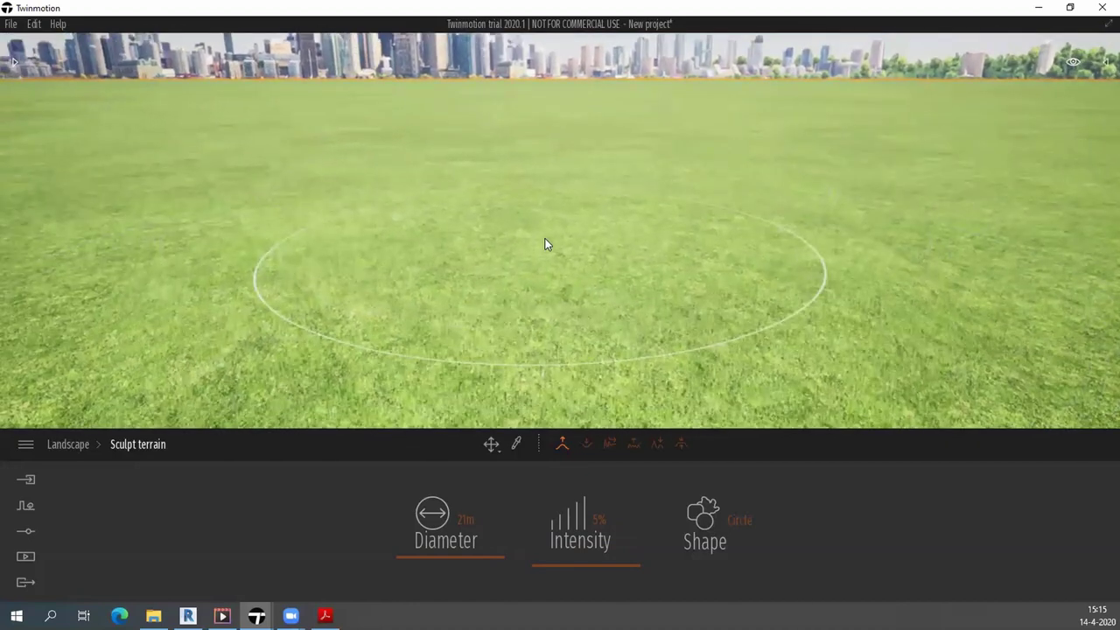
pyautogui.moveTo(544, 244); pyautogui.dragTo(450, 236)
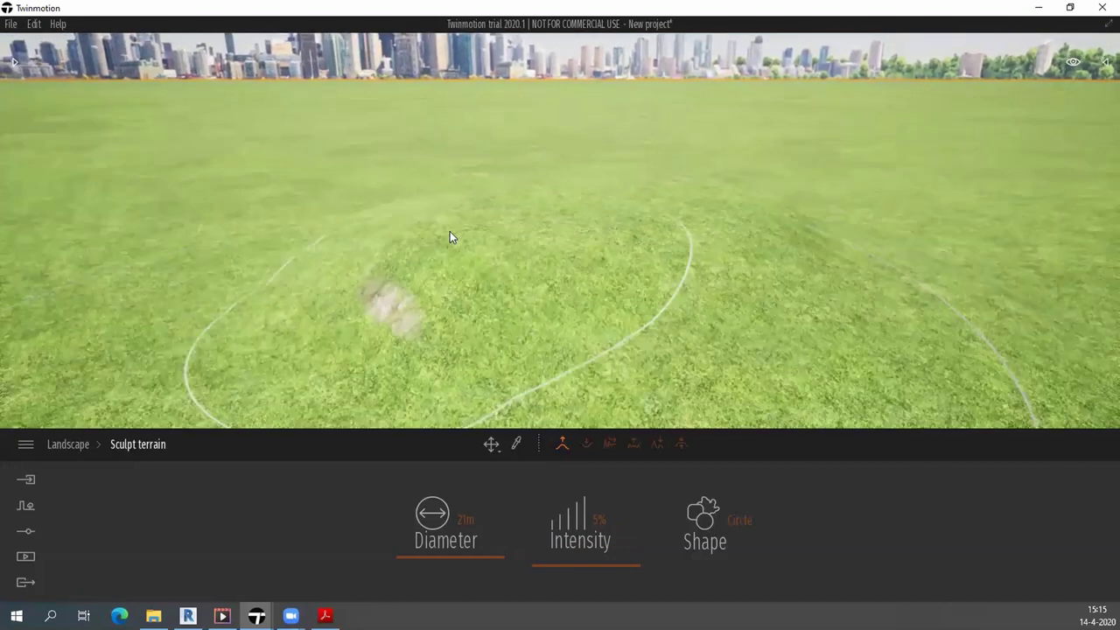
pyautogui.moveTo(450, 236); pyautogui.dragTo(579, 190, button='right')
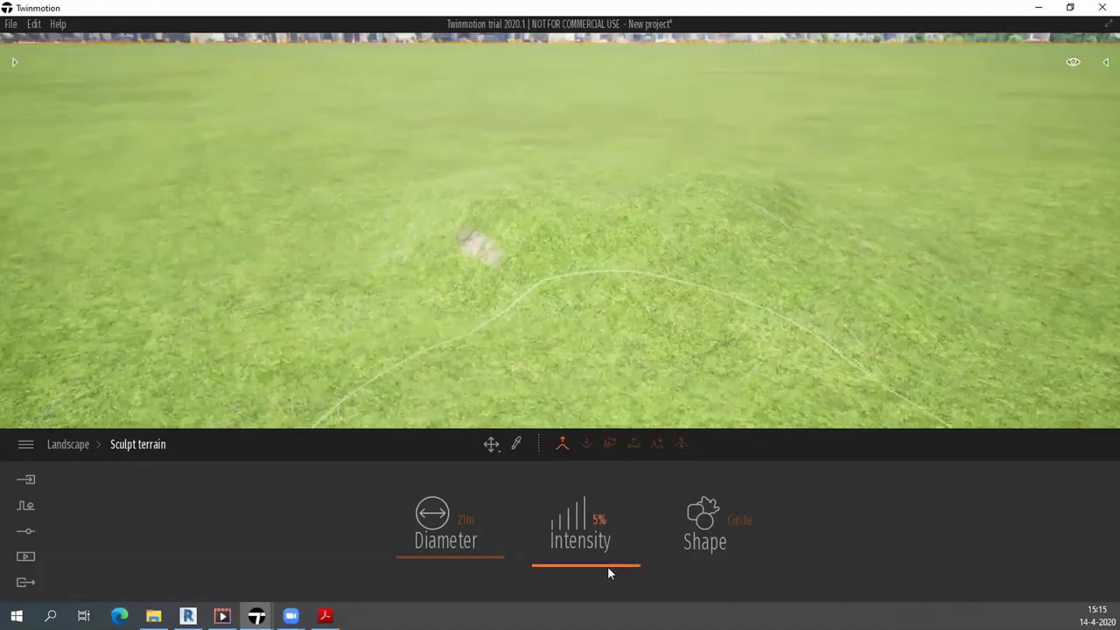
# At 65% intensity build a large rocky hill, then lower intensity to about 23%.
pyautogui.moveTo(607, 566); pyautogui.dragTo(613, 508)
pyautogui.moveTo(241, 277); pyautogui.dragTo(277, 270)
pyautogui.scroll(-3, 572, 243)
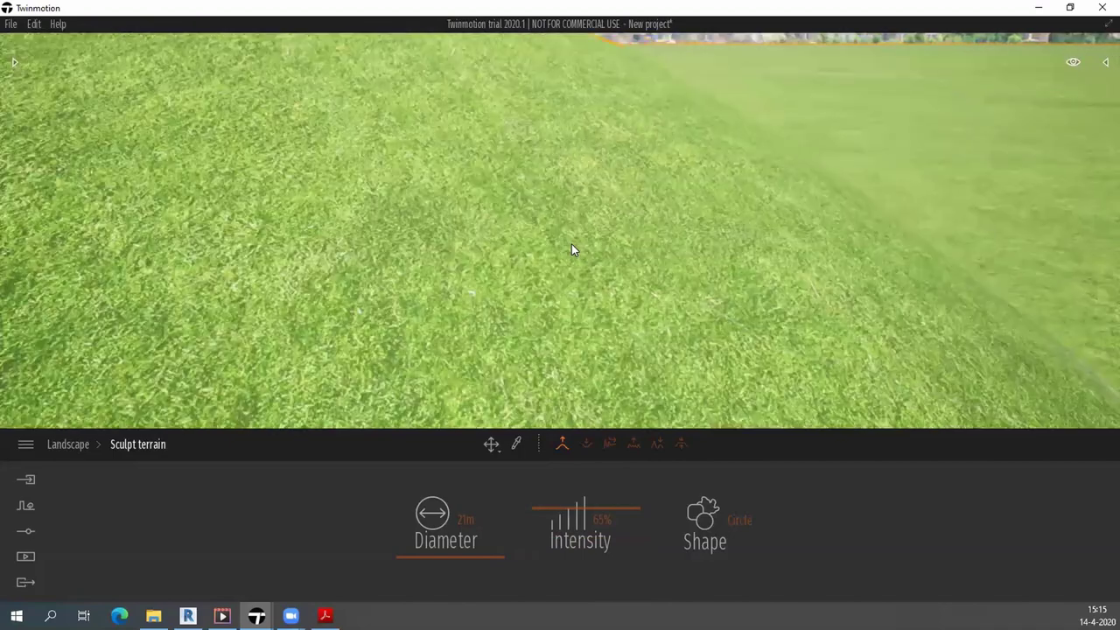
pyautogui.scroll(-3, 570, 250)
pyautogui.scroll(-2, 570, 250)
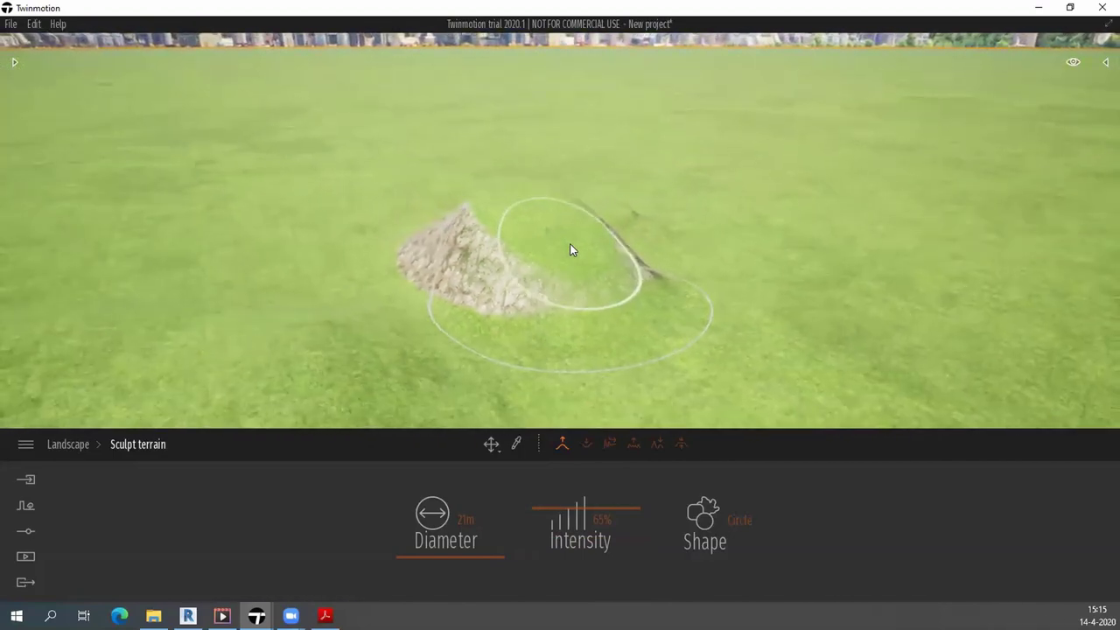
pyautogui.click(554, 507)
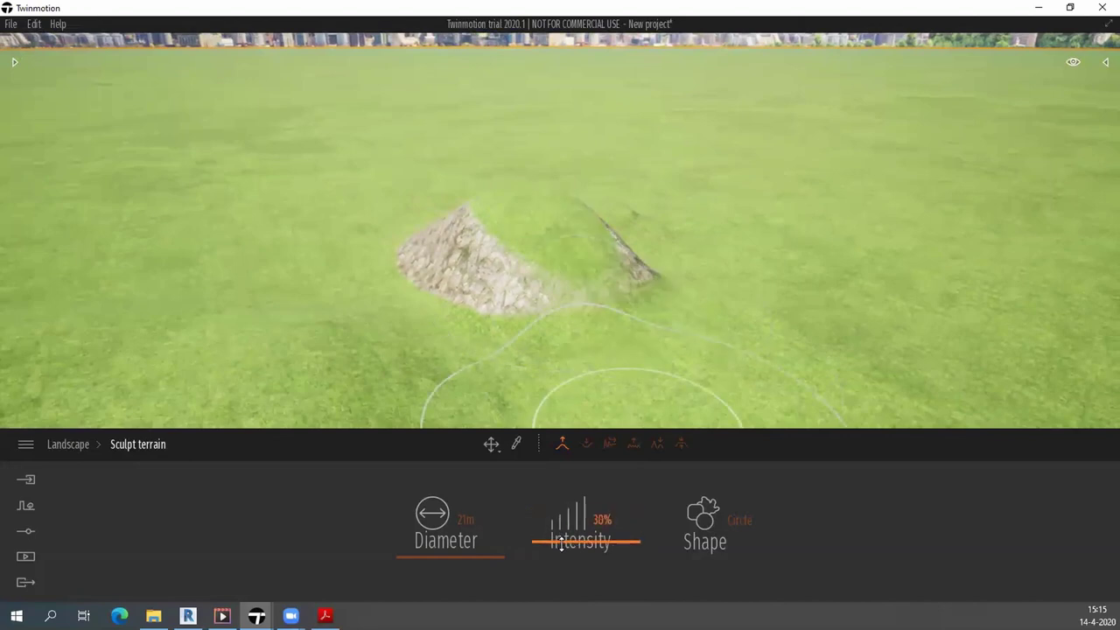
# Smooth the rocky mound nearly flat with the Smooth brush at 5% intensity.
pyautogui.click(609, 444)
pyautogui.moveTo(564, 341)
pyautogui.mouseDown()
pyautogui.moveTo(422, 300)
pyautogui.moveTo(490, 275)
pyautogui.mouseUp()
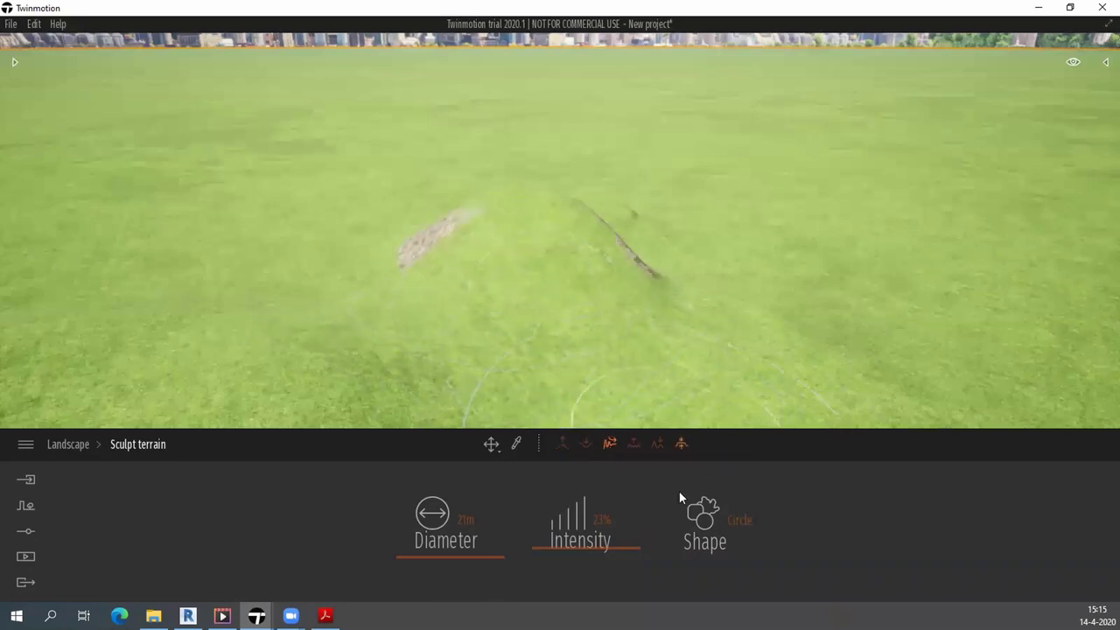
pyautogui.click(630, 557)
pyautogui.moveTo(630, 561); pyautogui.dragTo(631, 565)
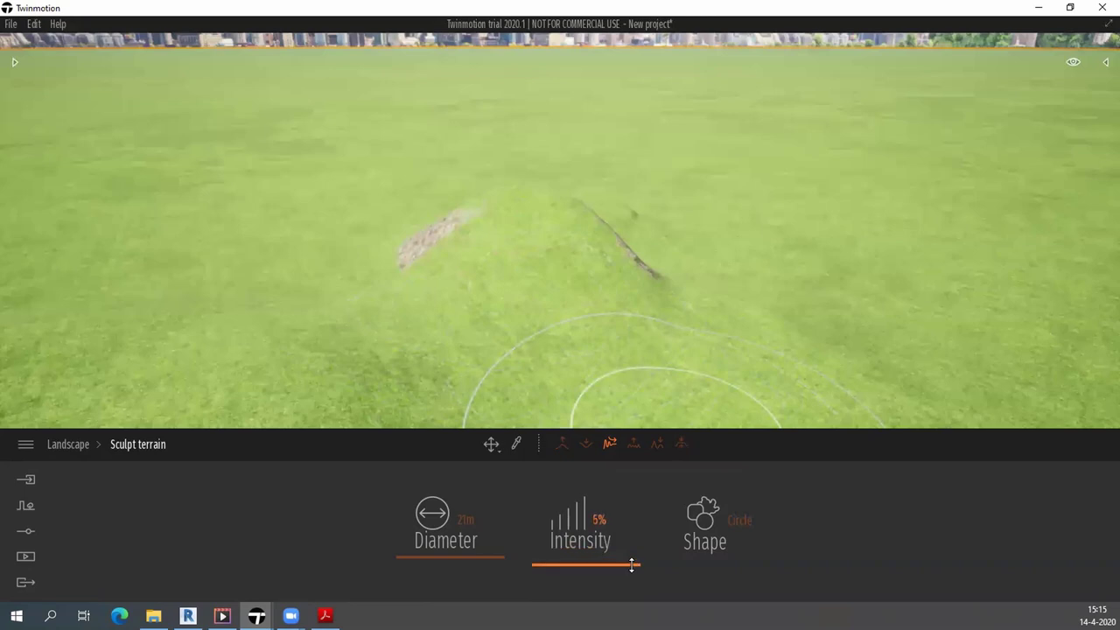
pyautogui.moveTo(493, 302); pyautogui.dragTo(672, 325)
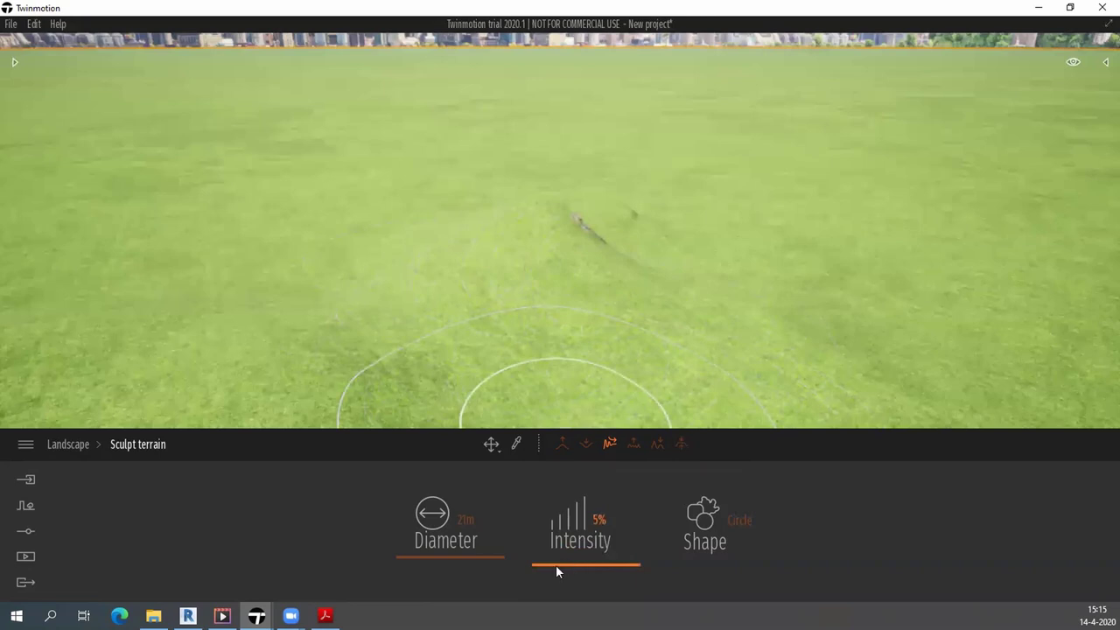
pyautogui.moveTo(541, 563)
pyautogui.mouseDown()
pyautogui.moveTo(549, 580)
pyautogui.moveTo(610, 522)
pyautogui.mouseUp()
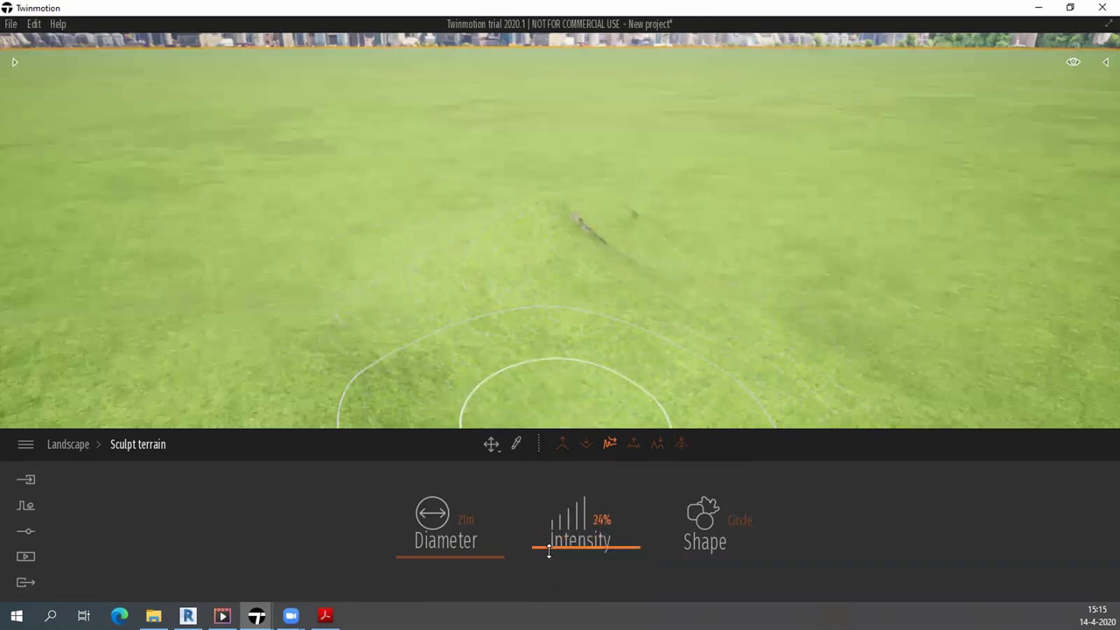
pyautogui.doubleClick(612, 519)
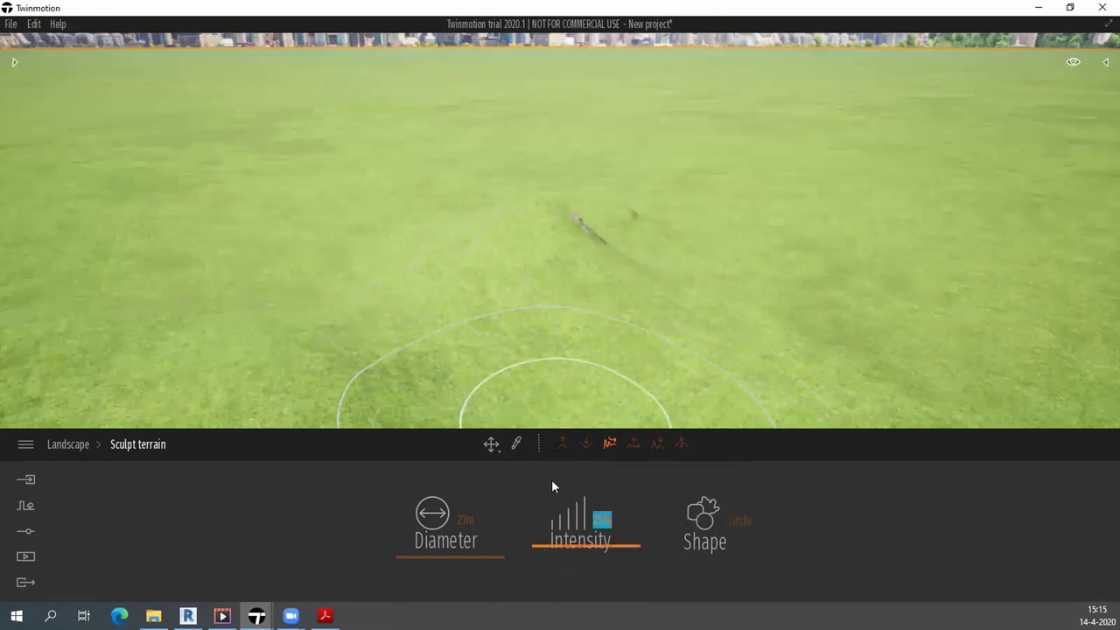
# Check the brush shapes list, leave sculpting, and reopen the Landscapes library.
pyautogui.click(710, 530)
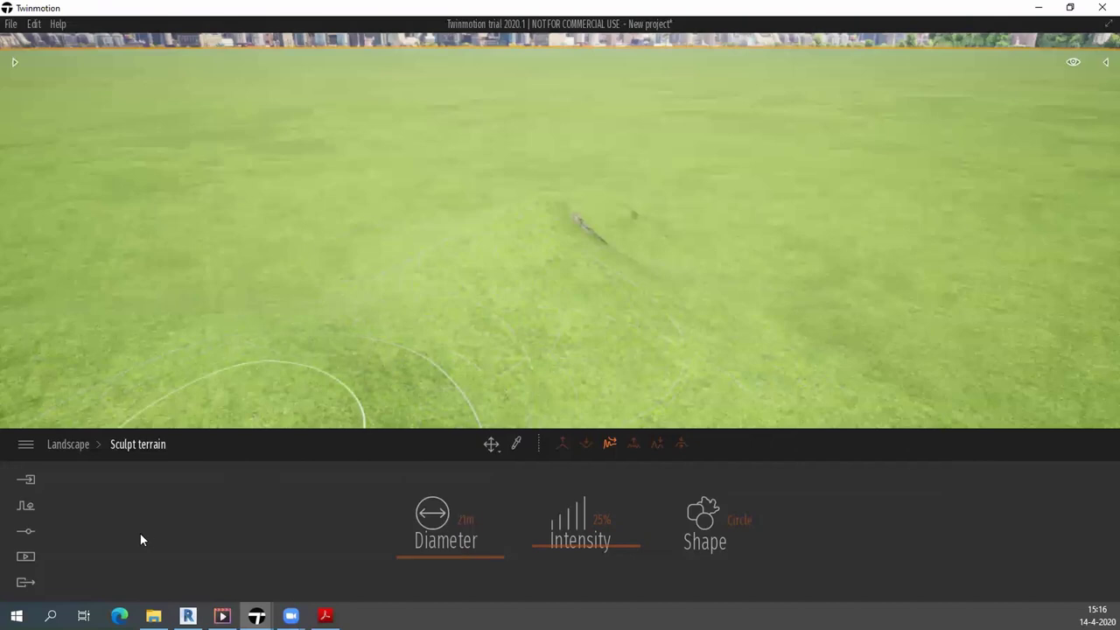
pyautogui.press('Escape')
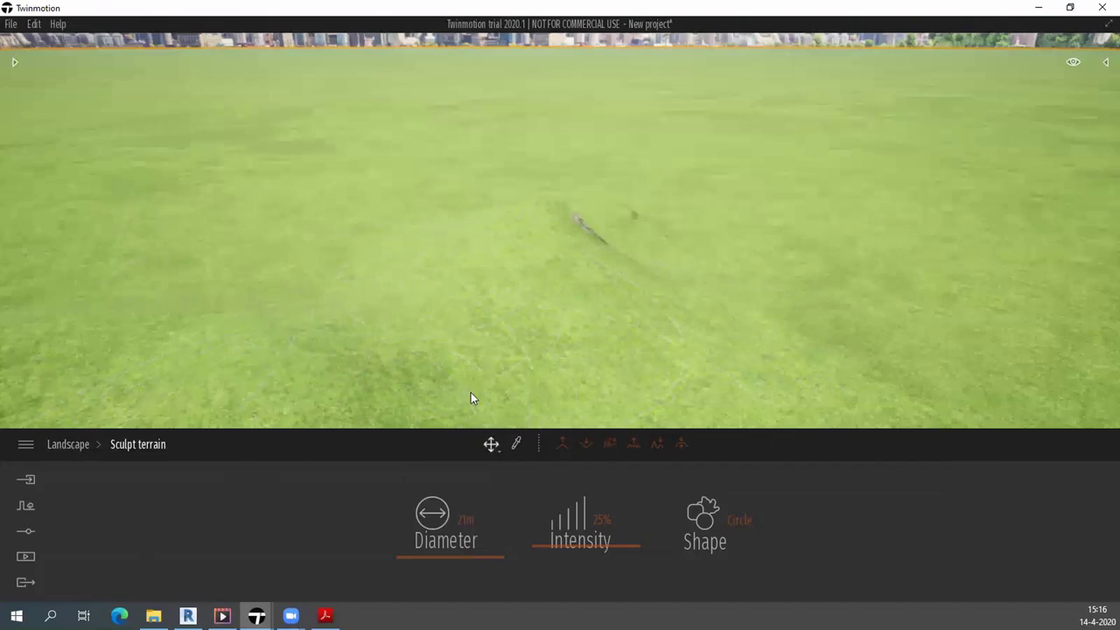
pyautogui.click(15, 63)
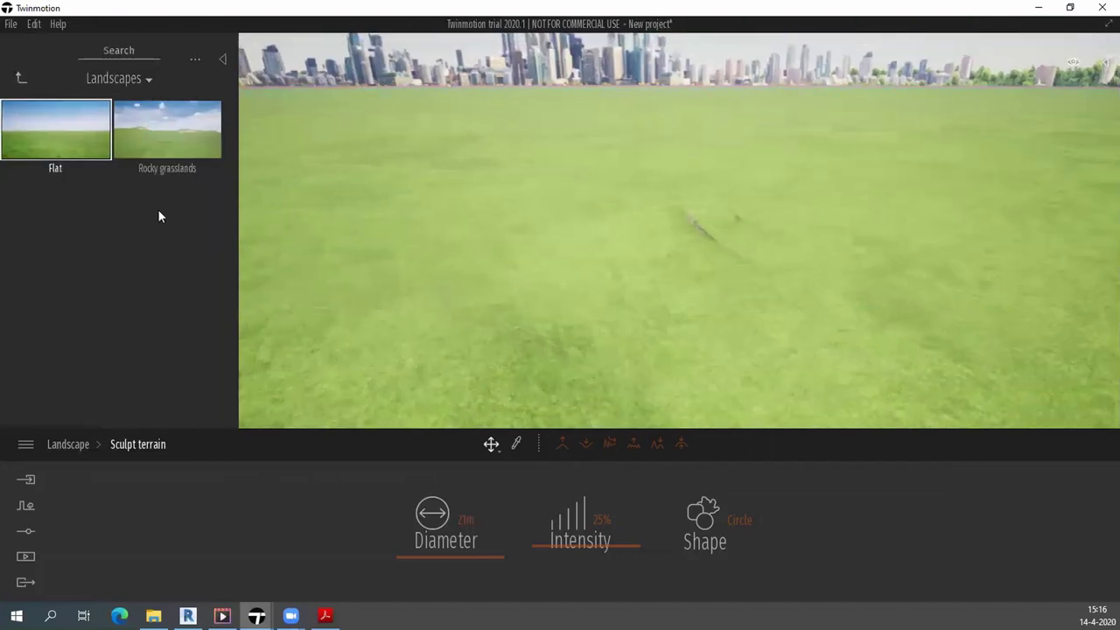
pyautogui.click(26, 478)
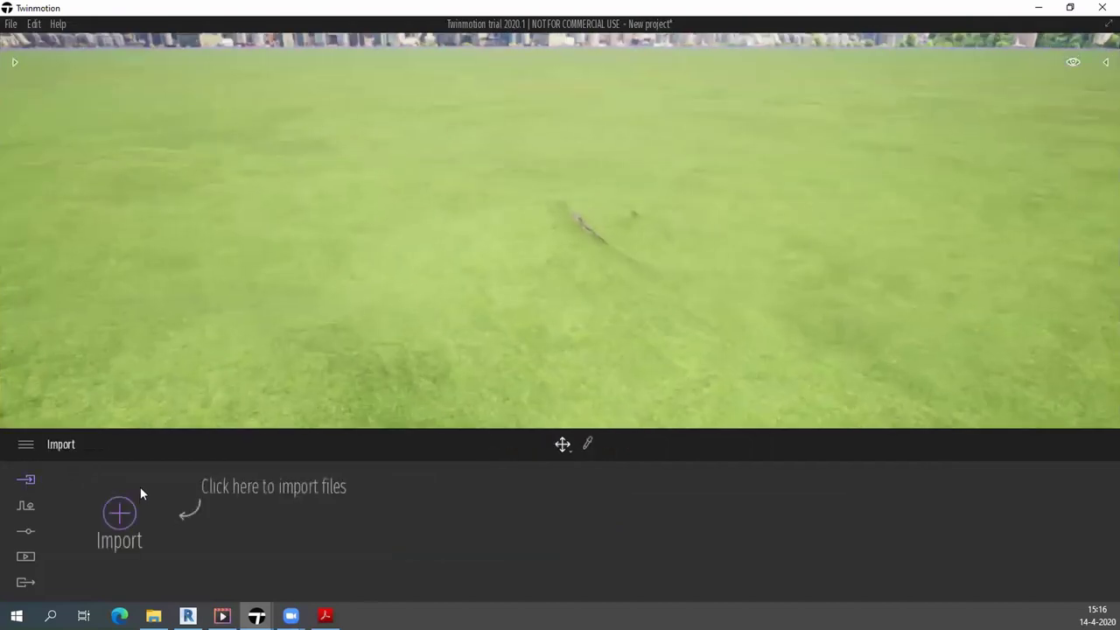
pyautogui.click(15, 63)
pyautogui.click(131, 81)
pyautogui.click(122, 127)
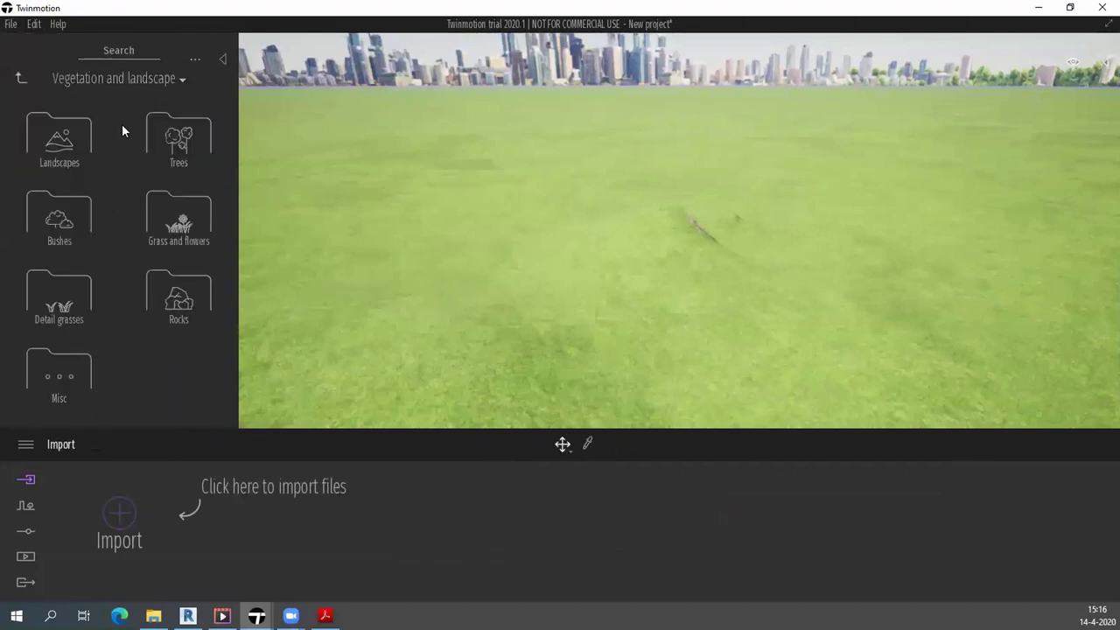
pyautogui.click(88, 144)
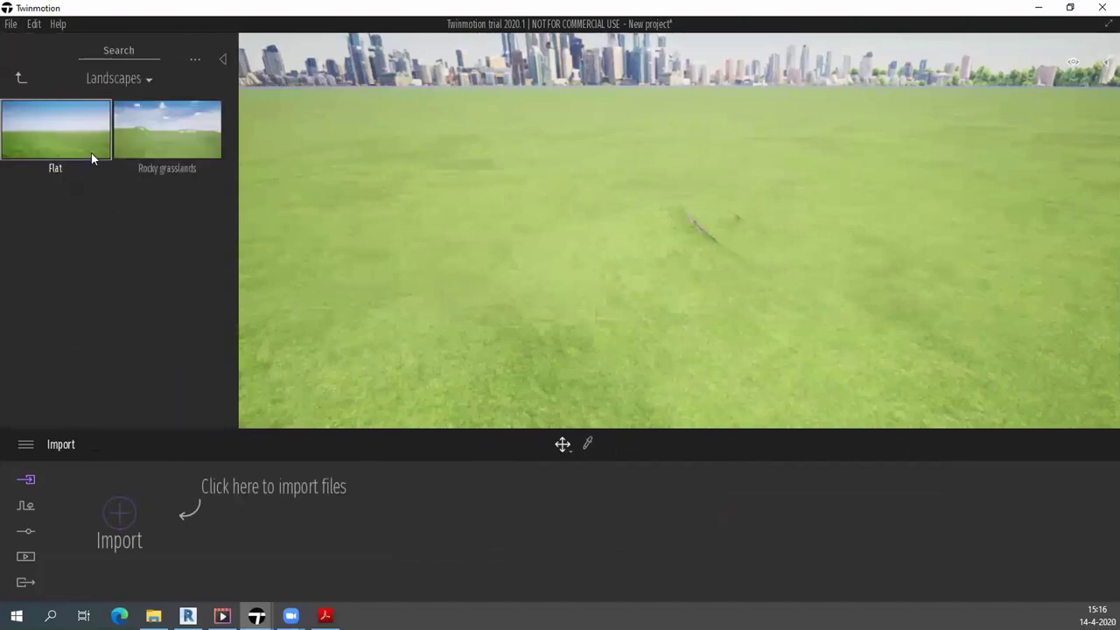
pyautogui.click(147, 77)
pyautogui.click(151, 129)
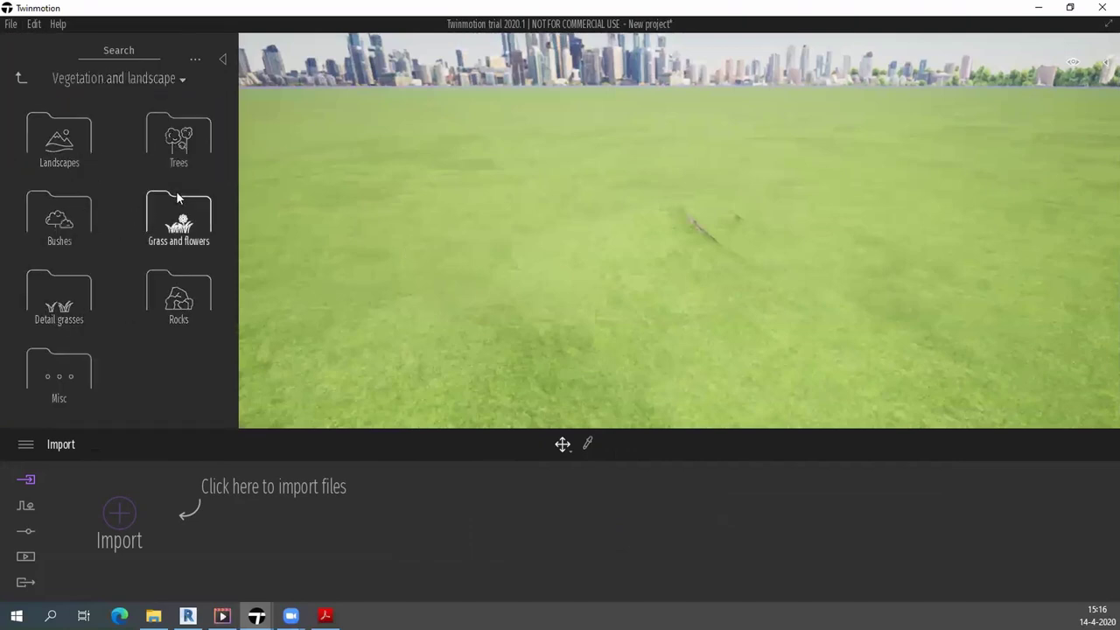
pyautogui.click(179, 140)
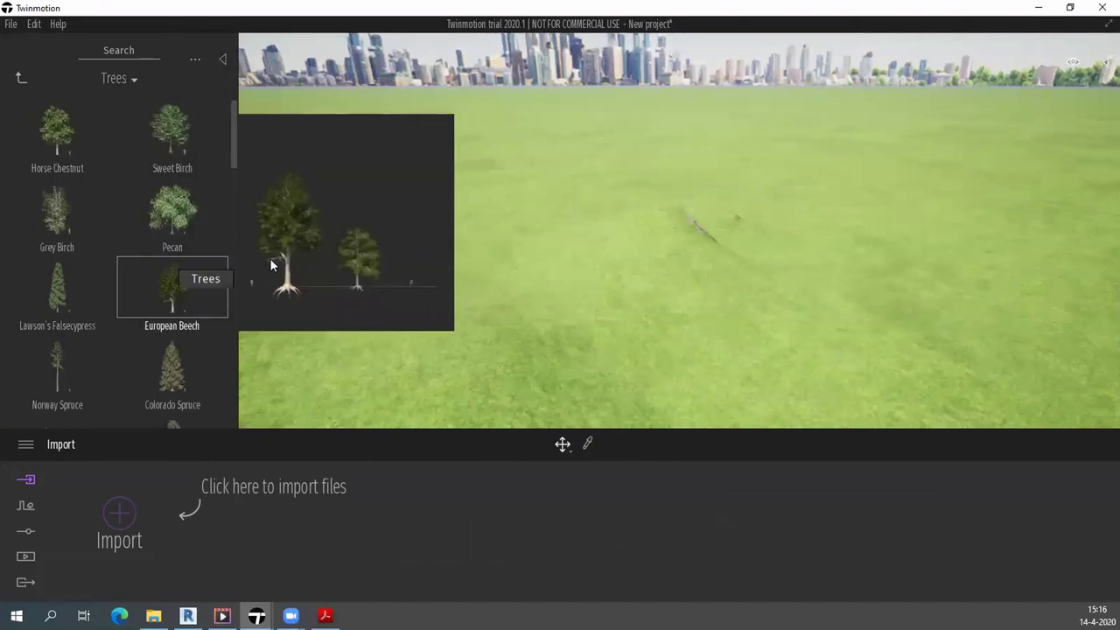
pyautogui.scroll(-1, 166, 217)
pyautogui.scroll(-2, 156, 210)
pyautogui.scroll(-1, 153, 235)
pyautogui.scroll(-3, 147, 236)
pyautogui.scroll(-2, 147, 236)
pyautogui.scroll(-1, 147, 238)
pyautogui.scroll(-1, 147, 237)
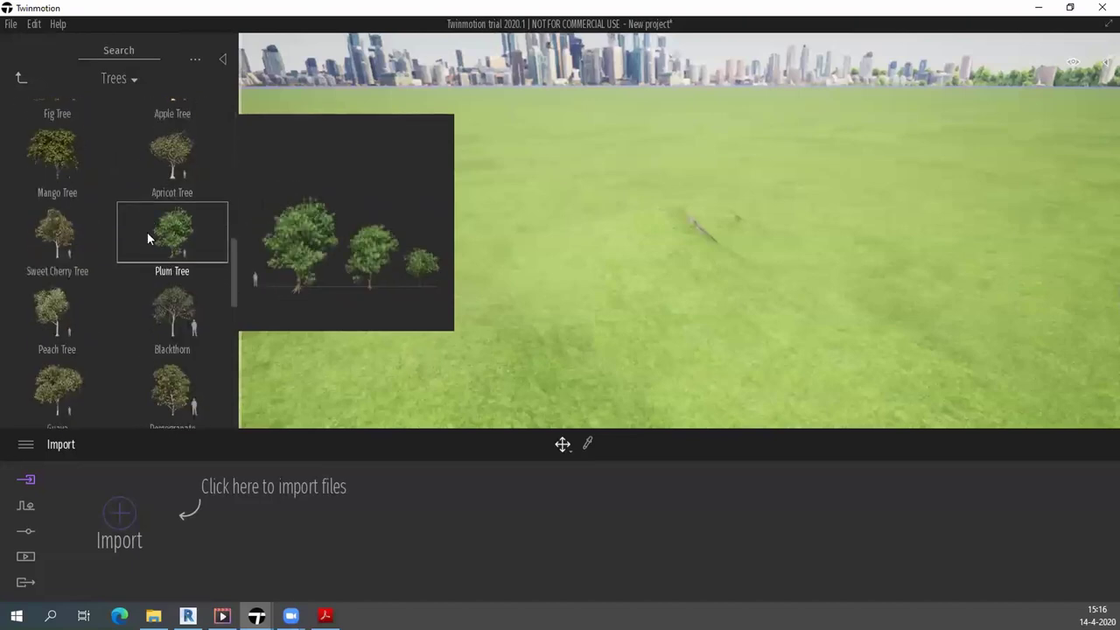
pyautogui.scroll(-2, 152, 301)
pyautogui.scroll(-1, 145, 333)
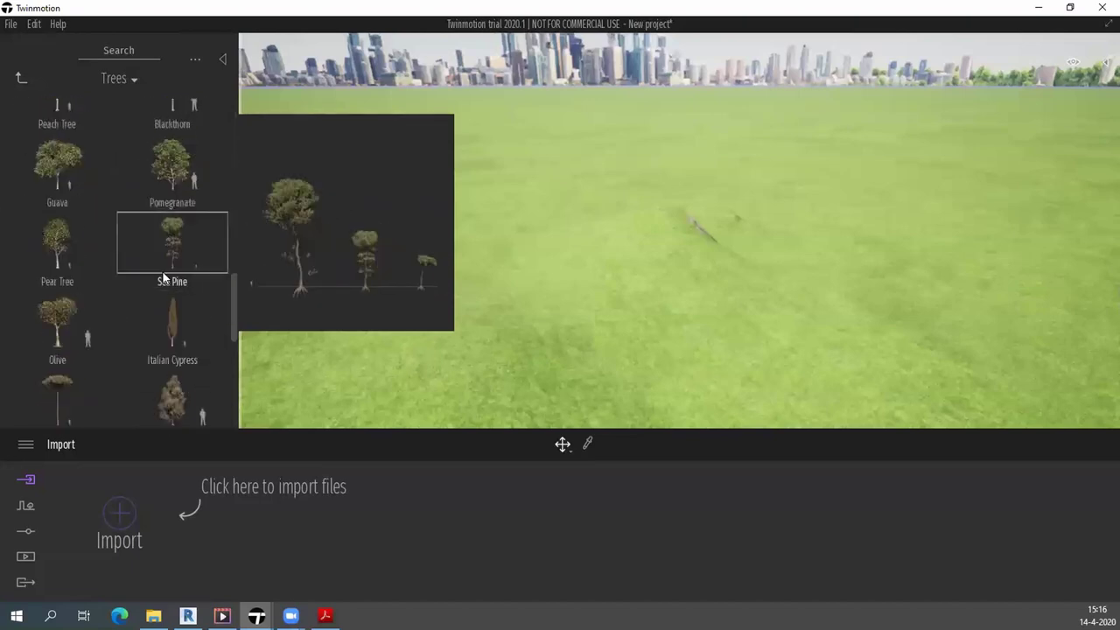
# Place a Pear Tree and four Pecan trees across the grass.
pyautogui.moveTo(55, 249); pyautogui.dragTo(583, 277)
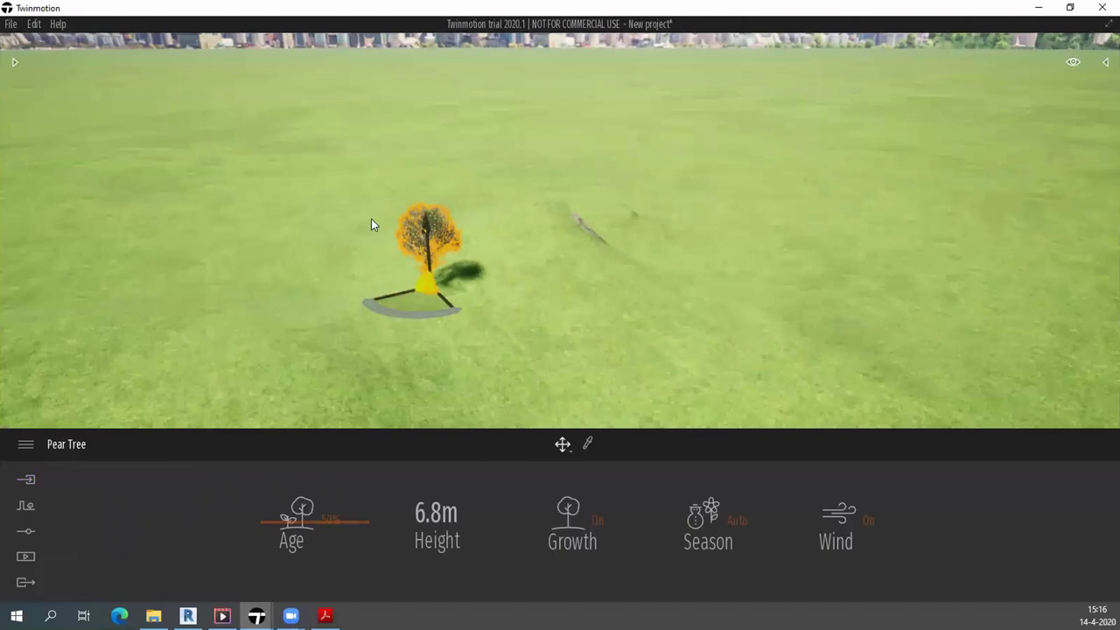
pyautogui.click(14, 63)
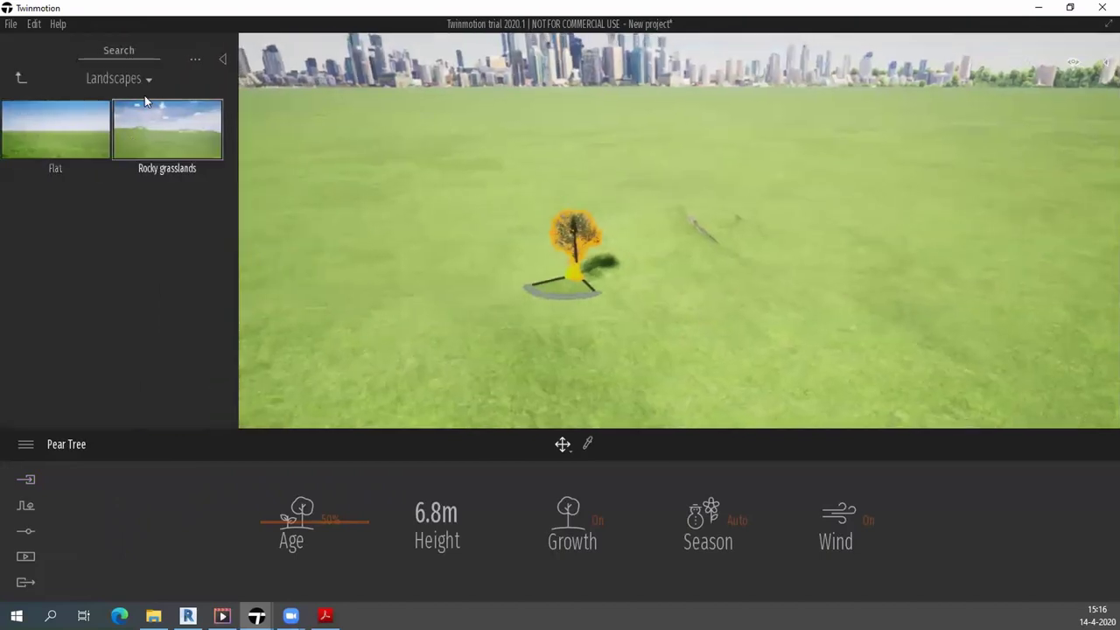
pyautogui.click(118, 129)
pyautogui.click(174, 138)
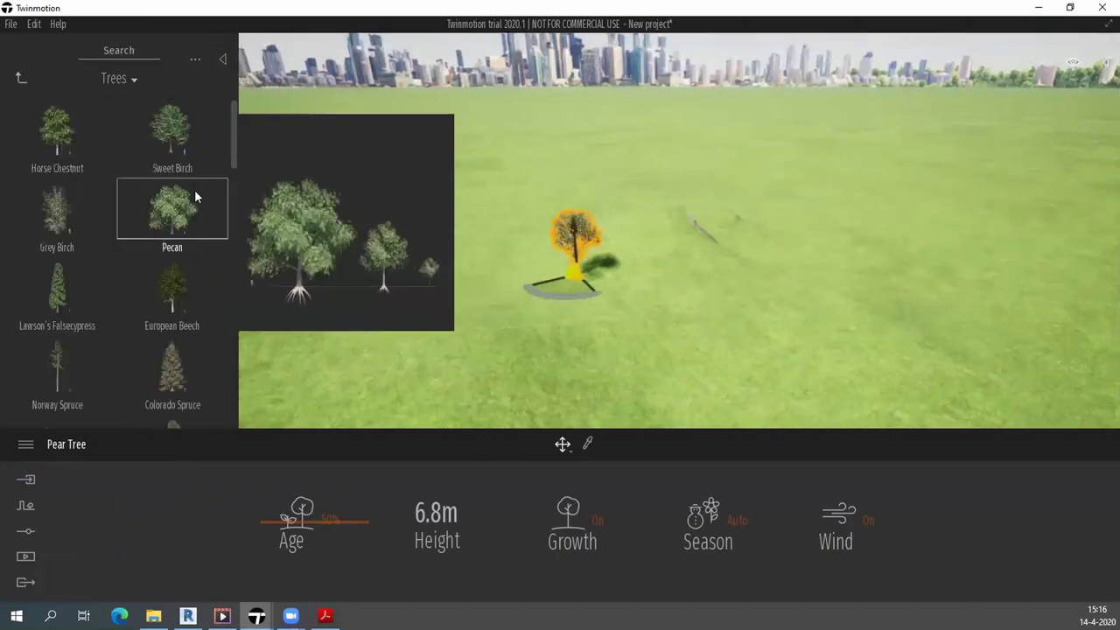
pyautogui.moveTo(179, 221); pyautogui.dragTo(690, 331)
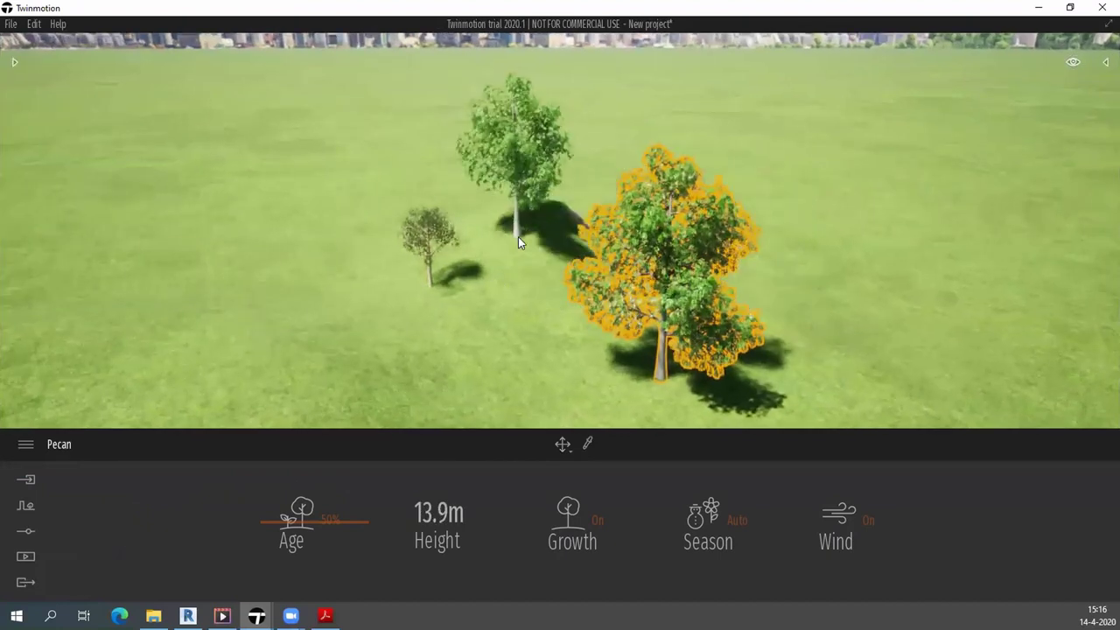
pyautogui.click(518, 236)
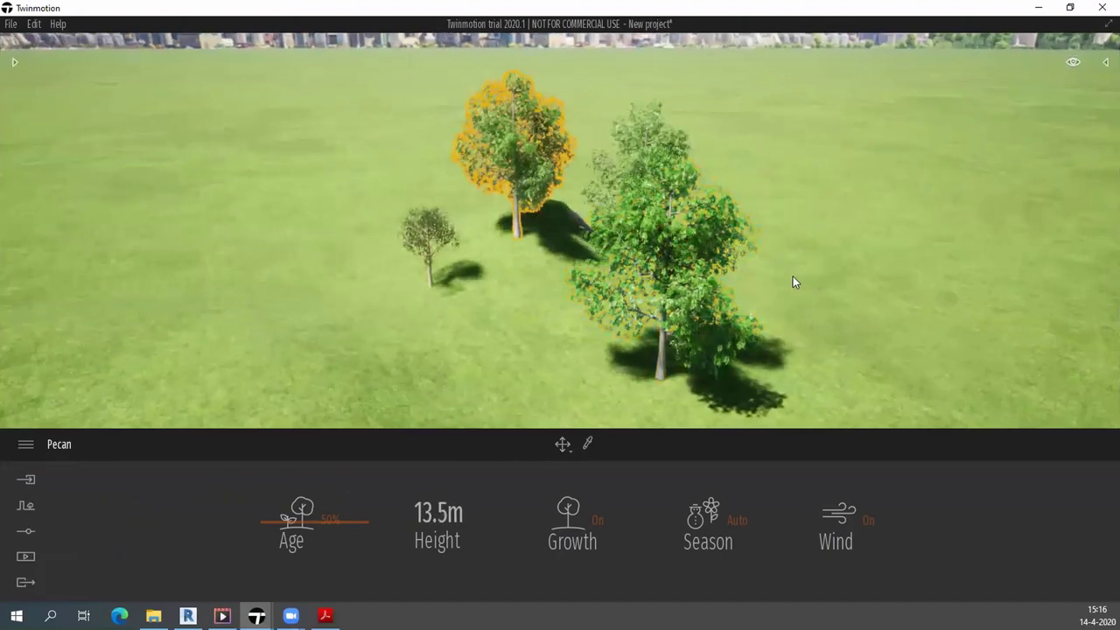
pyautogui.click(854, 299)
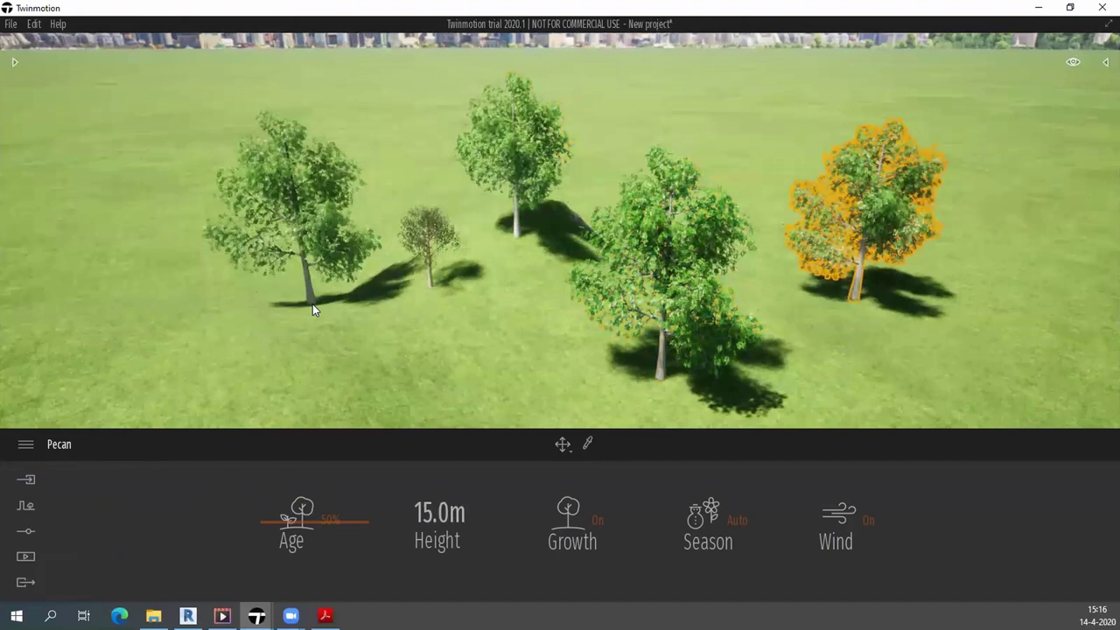
pyautogui.click(312, 303)
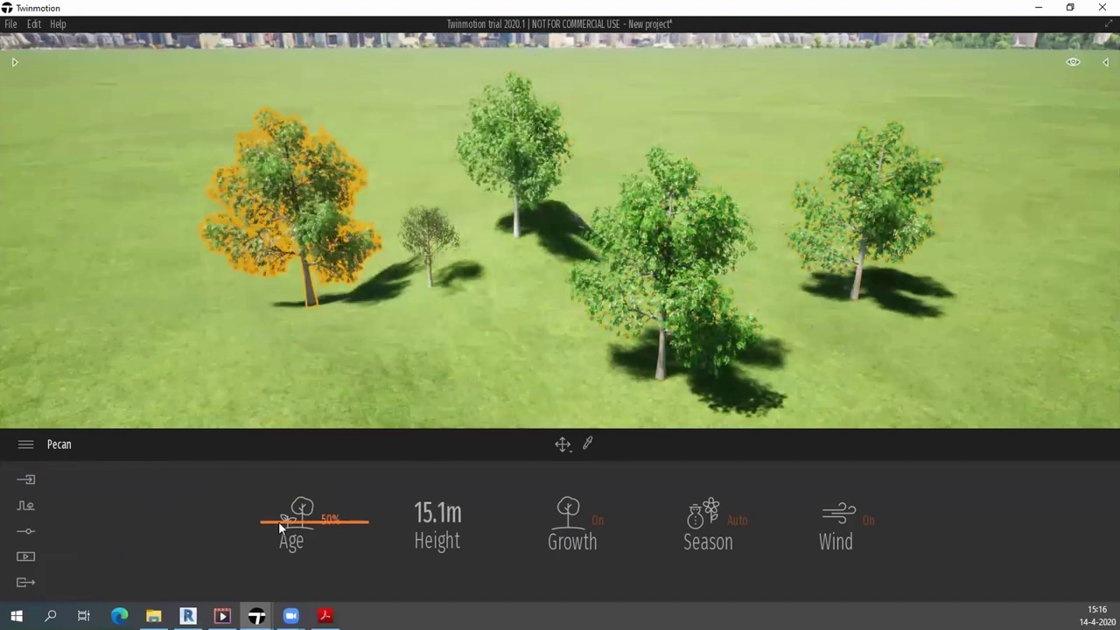
# Age the left Pecan down to 34%, about 12.4 m tall.
pyautogui.moveTo(281, 527); pyautogui.dragTo(297, 514)
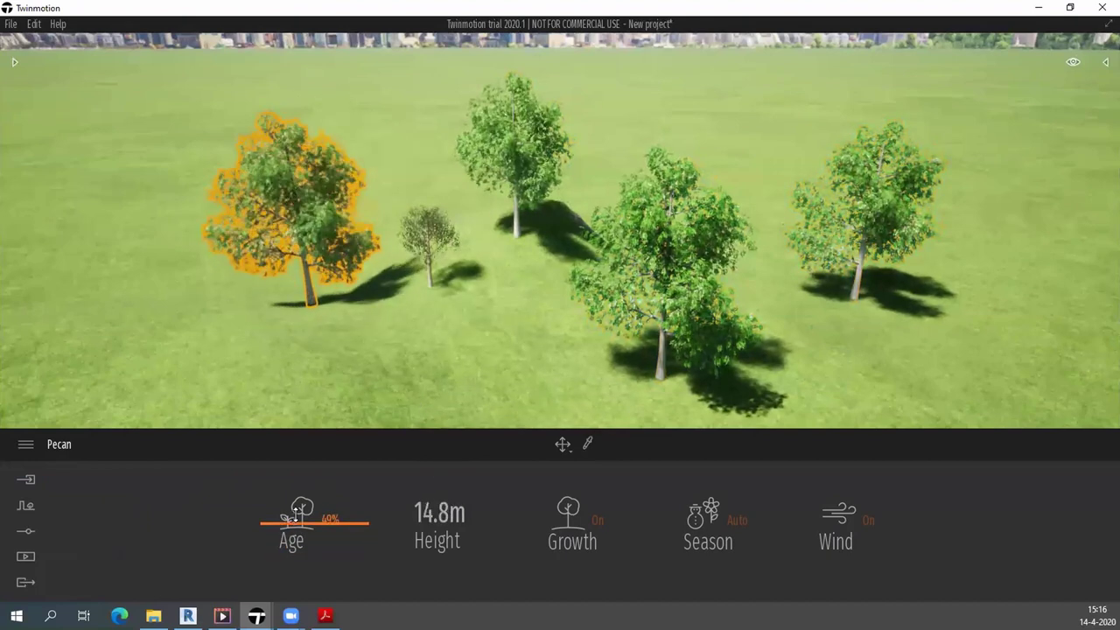
pyautogui.moveTo(297, 514); pyautogui.dragTo(285, 519)
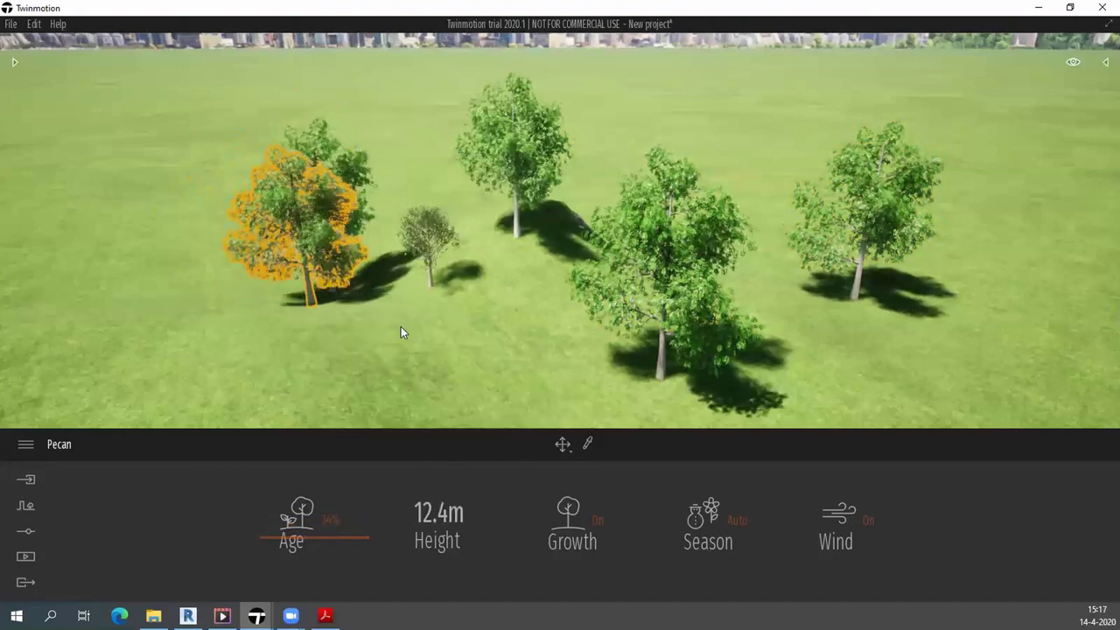
pyautogui.scroll(-3, 345, 330)
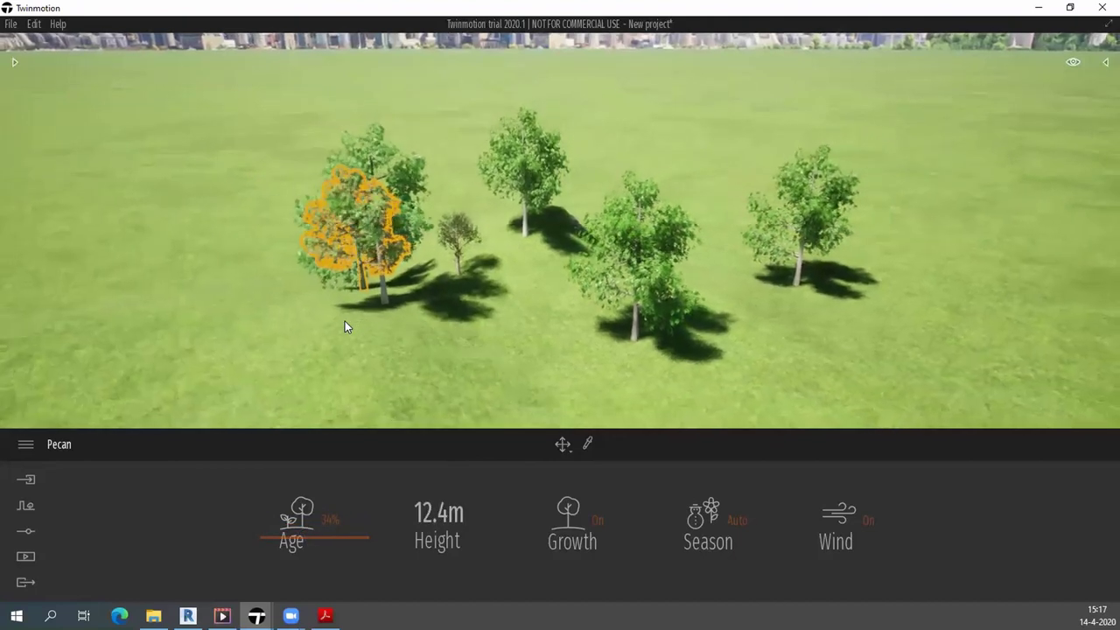
pyautogui.click(344, 324)
pyautogui.scroll(-3, 350, 324)
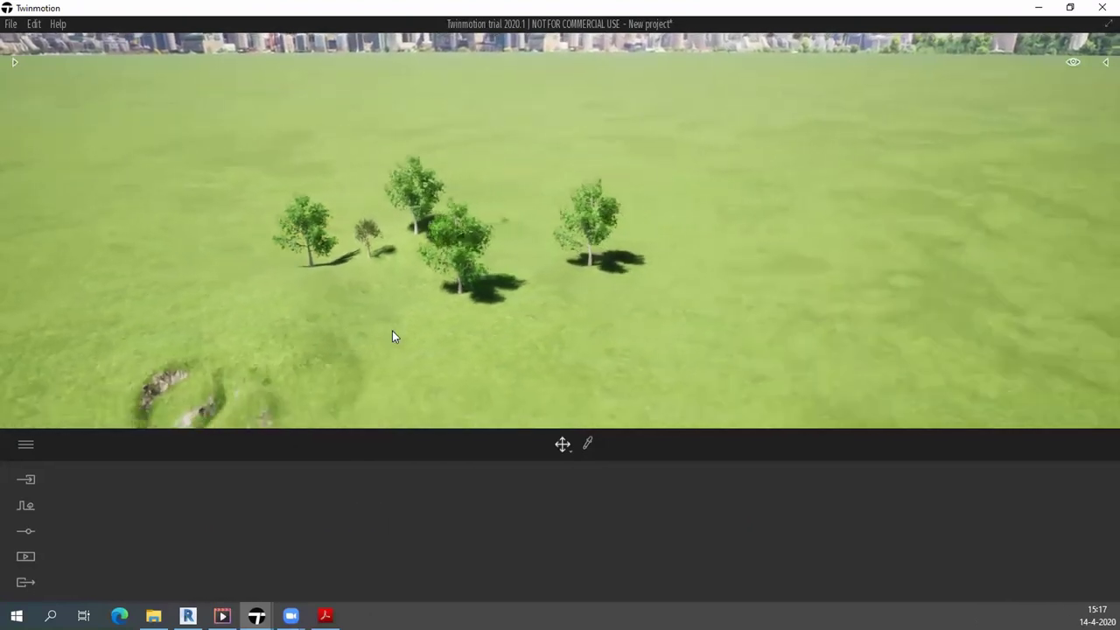
# Start Vegetation Paint and add Clovers 01 and Weed 01 from Grass and flowers.
pyautogui.click(29, 511)
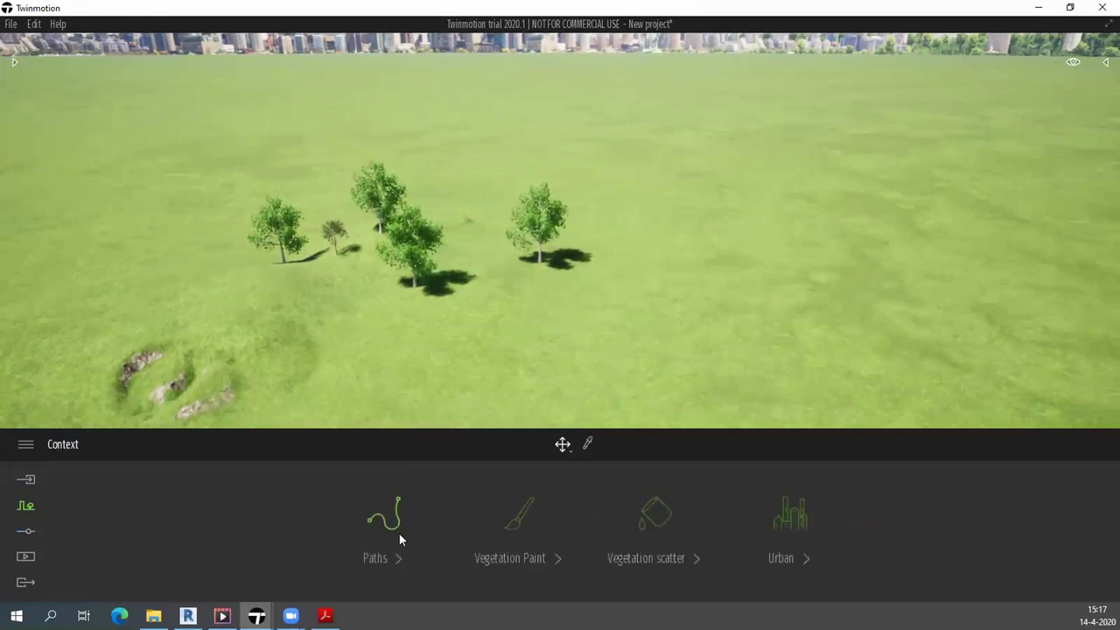
pyautogui.click(516, 525)
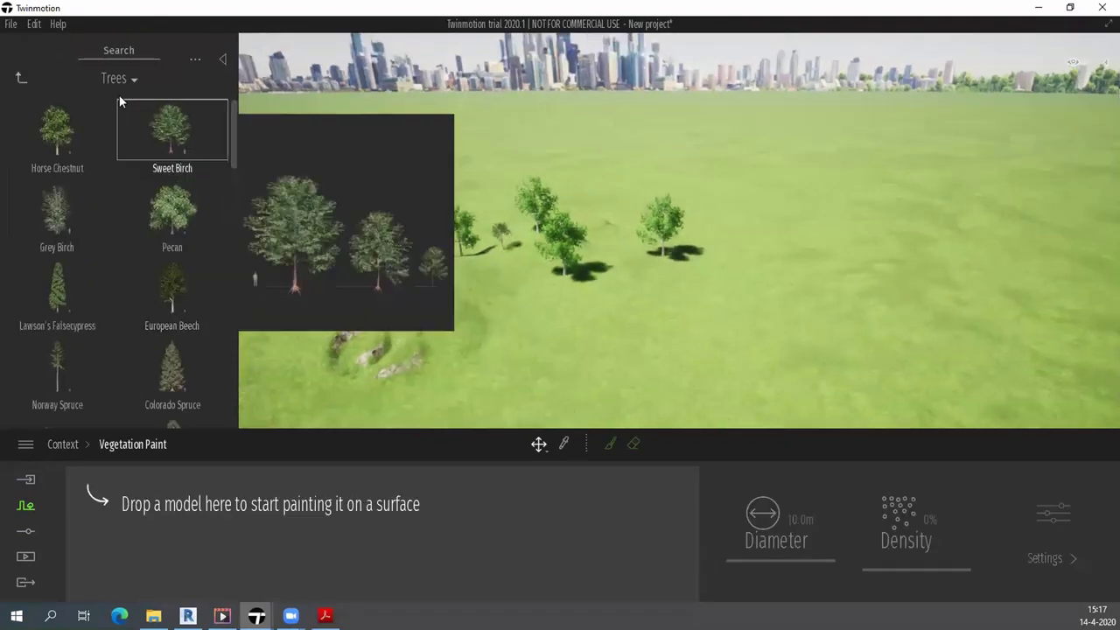
pyautogui.click(118, 79)
pyautogui.click(136, 130)
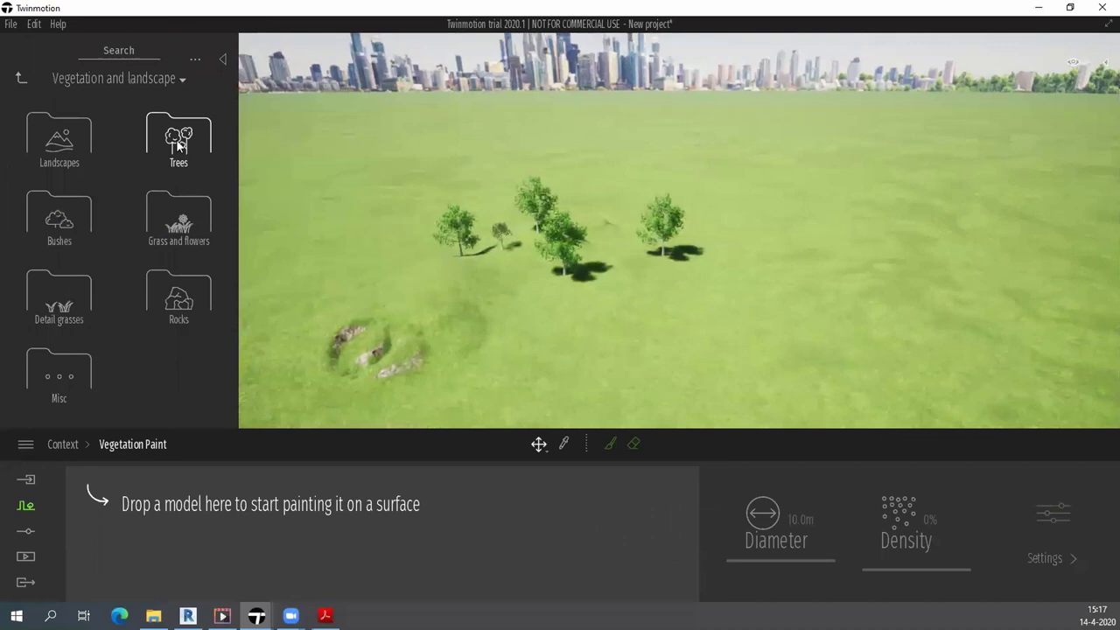
pyautogui.click(180, 226)
pyautogui.moveTo(56, 287)
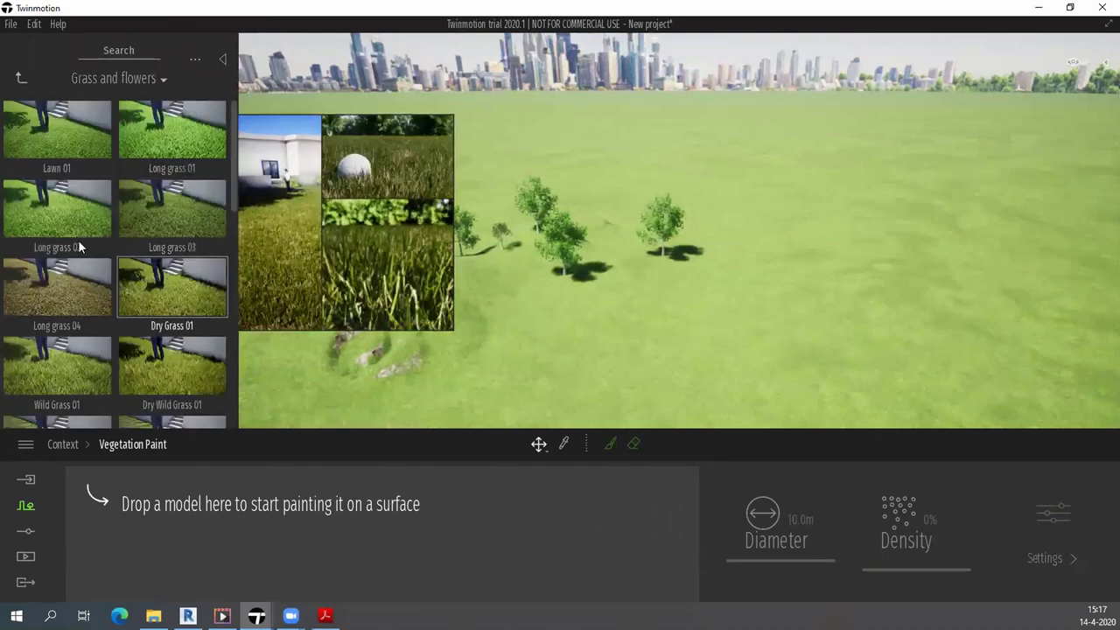
pyautogui.scroll(-1, 72, 296)
pyautogui.scroll(-1, 95, 305)
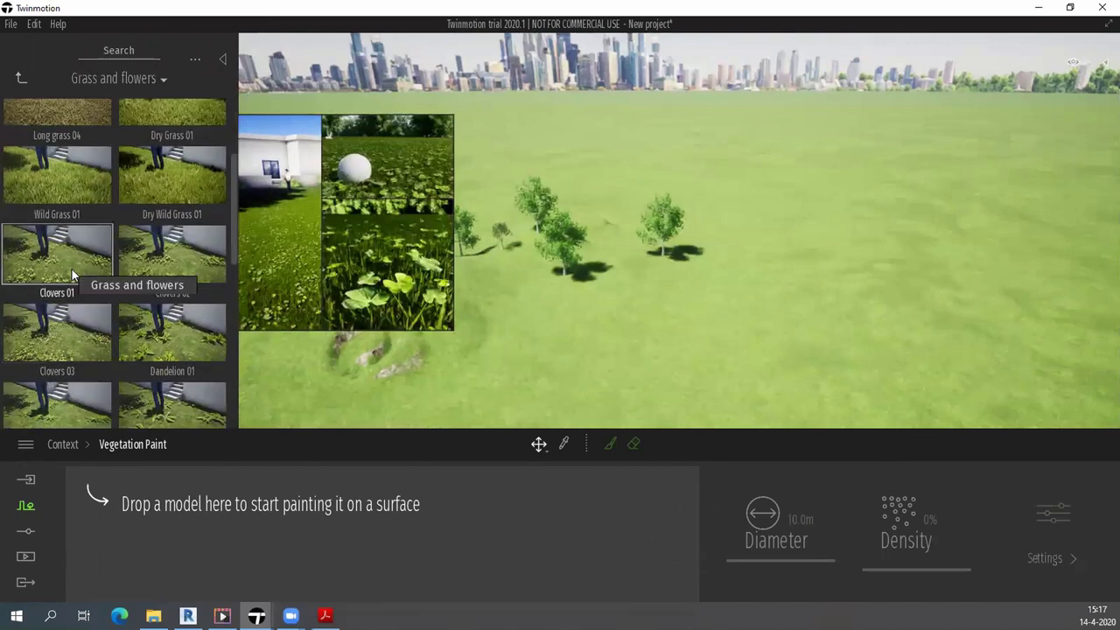
pyautogui.moveTo(63, 264); pyautogui.dragTo(136, 514)
pyautogui.moveTo(103, 385); pyautogui.dragTo(230, 522)
# Add TallGrass 03, Buttercups and Sweet Birch to the vegetation paint set.
pyautogui.scroll(-2, 103, 362)
pyautogui.scroll(-1, 110, 360)
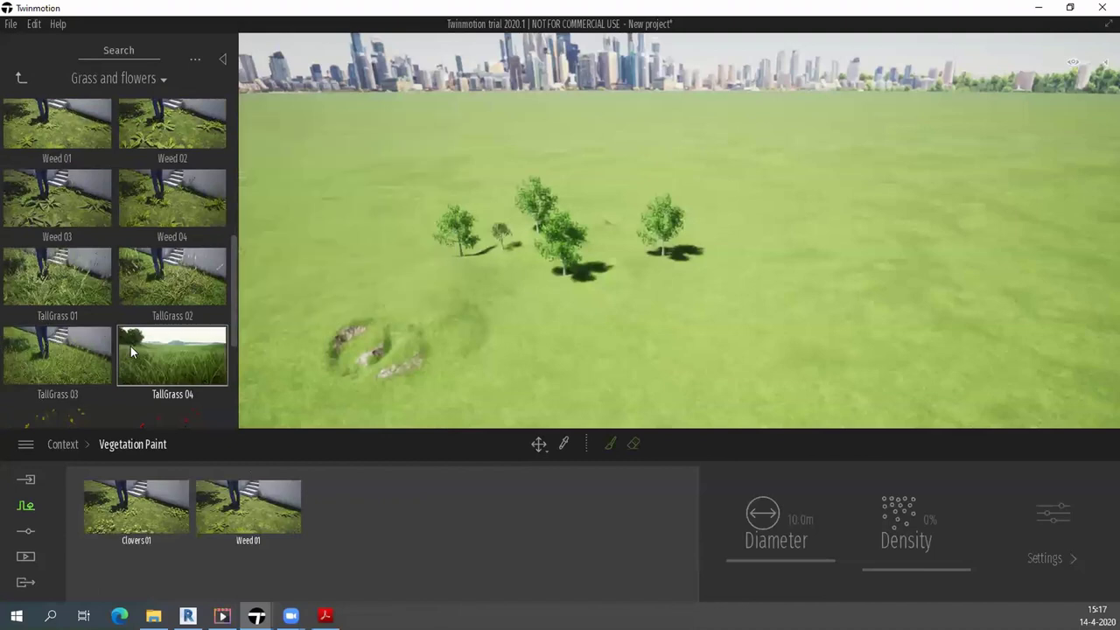
pyautogui.scroll(-1, 131, 346)
pyautogui.moveTo(72, 293); pyautogui.dragTo(302, 487)
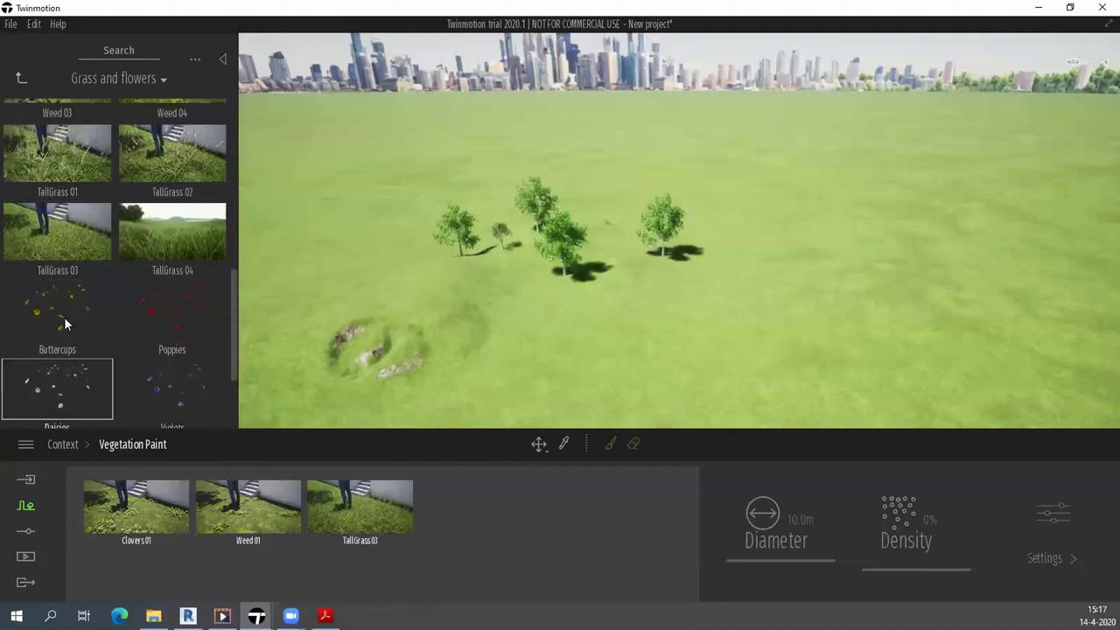
pyautogui.moveTo(57, 306); pyautogui.dragTo(460, 524)
pyautogui.scroll(3, 175, 263)
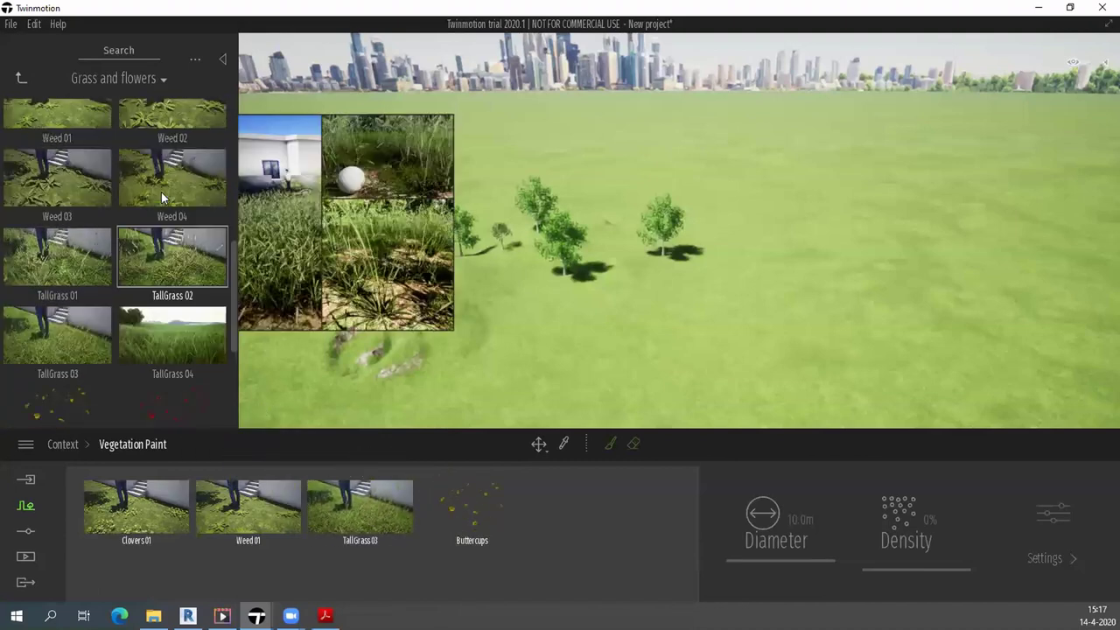
pyautogui.click(153, 80)
pyautogui.click(131, 130)
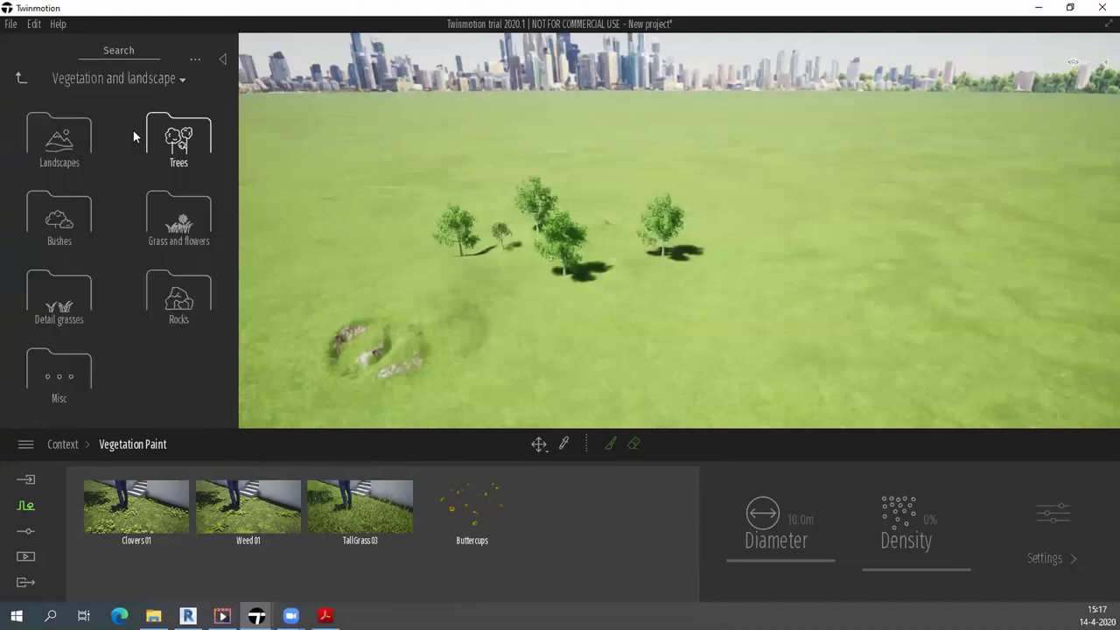
pyautogui.click(179, 146)
pyautogui.moveTo(175, 154); pyautogui.dragTo(536, 525)
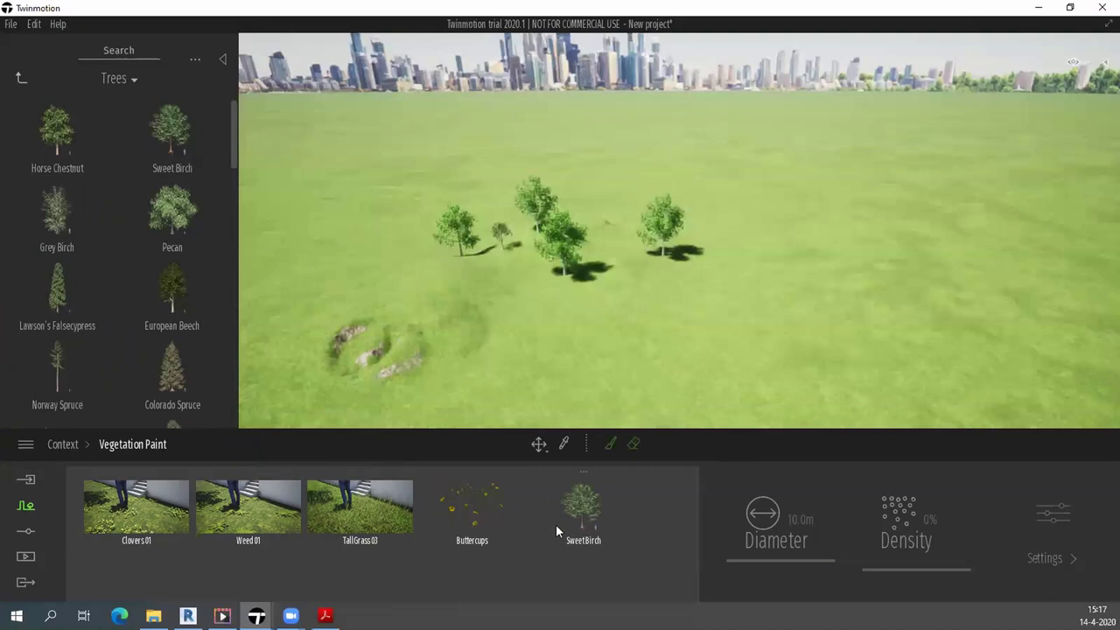
# Paint trees and dense buttercups across the grass with a 33.9 m brush.
pyautogui.click(609, 445)
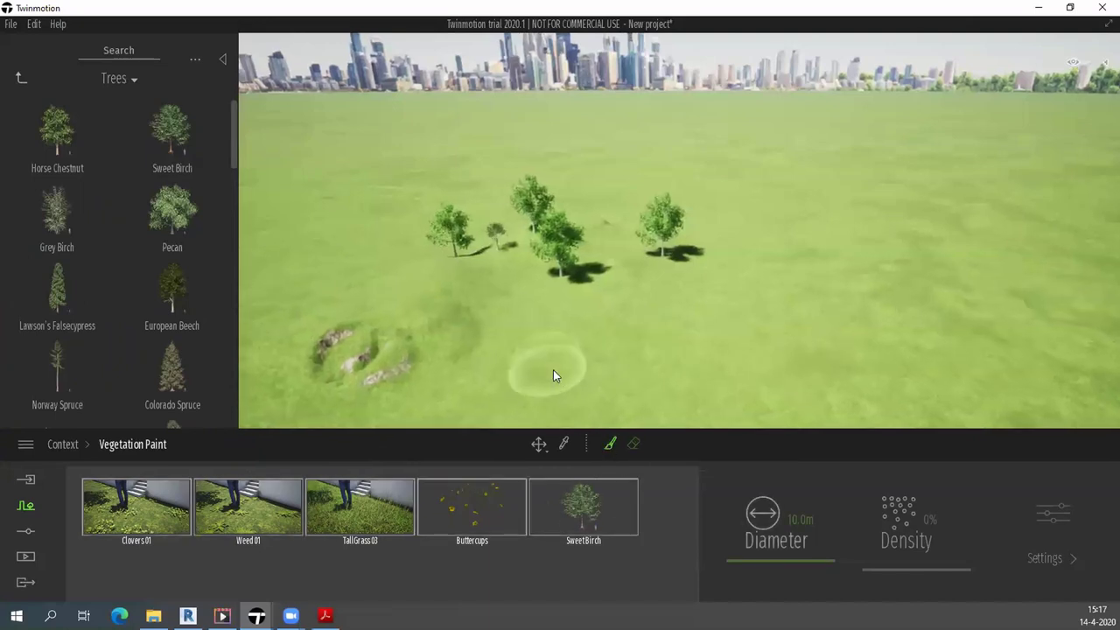
pyautogui.moveTo(586, 366)
pyautogui.mouseDown()
pyautogui.moveTo(716, 331)
pyautogui.moveTo(804, 330)
pyautogui.mouseUp()
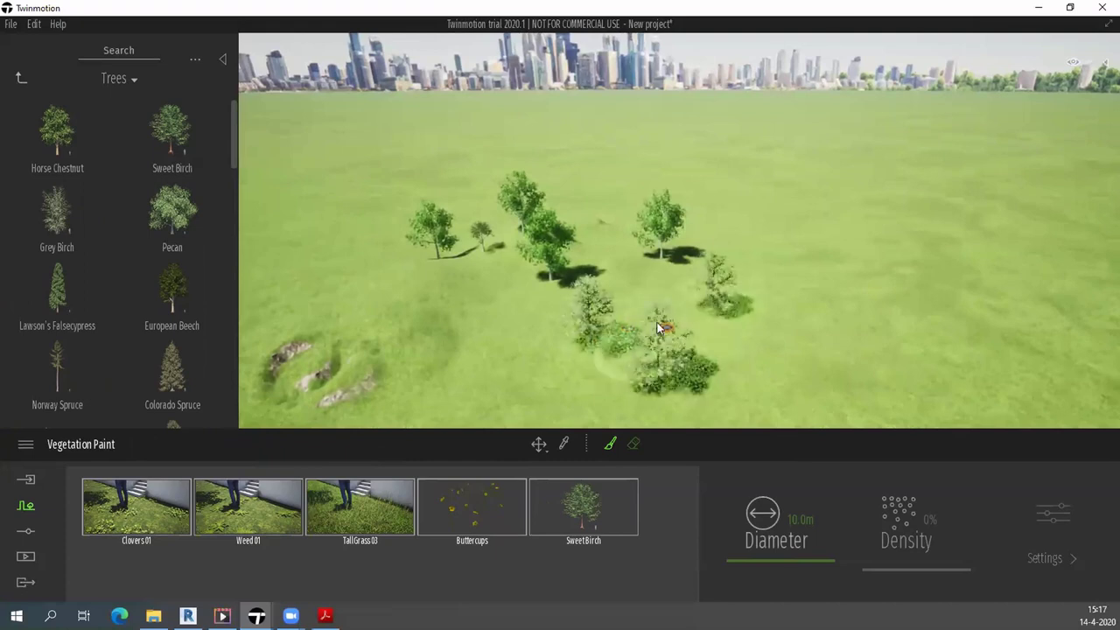
pyautogui.click(823, 314)
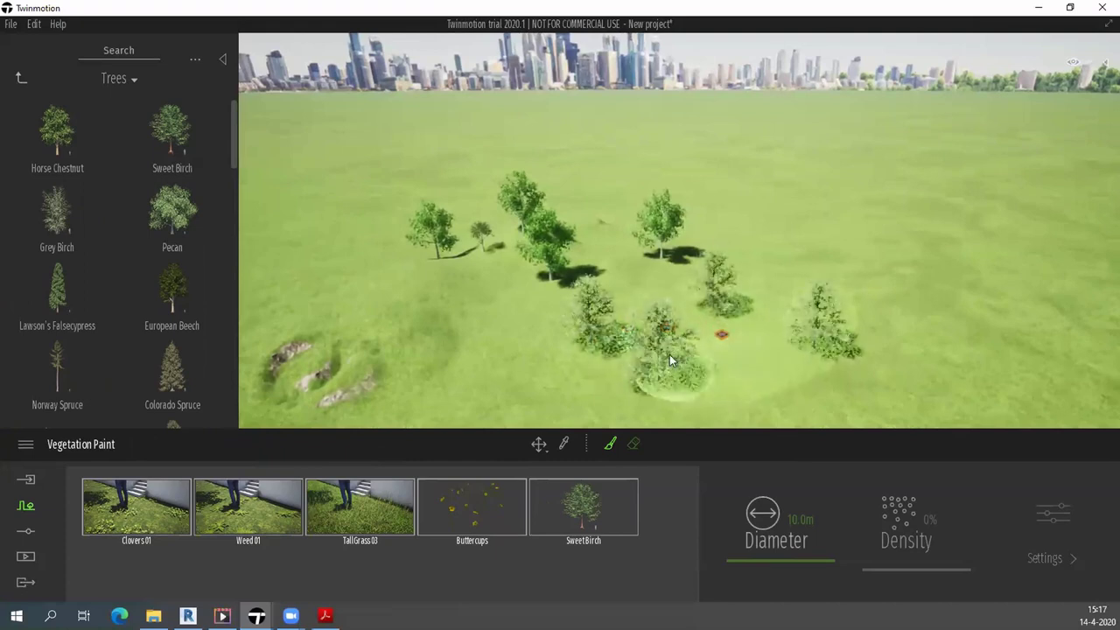
pyautogui.moveTo(768, 557); pyautogui.dragTo(768, 540)
pyautogui.click(744, 371)
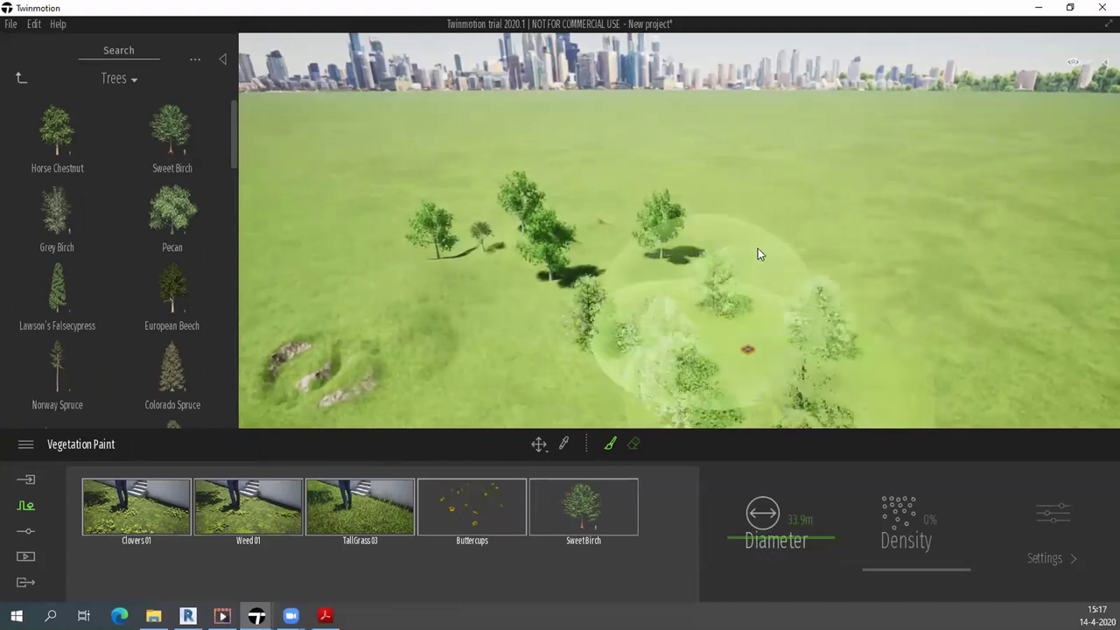
pyautogui.moveTo(742, 312)
pyautogui.mouseDown()
pyautogui.moveTo(597, 301)
pyautogui.moveTo(661, 280)
pyautogui.moveTo(735, 310)
pyautogui.mouseUp()
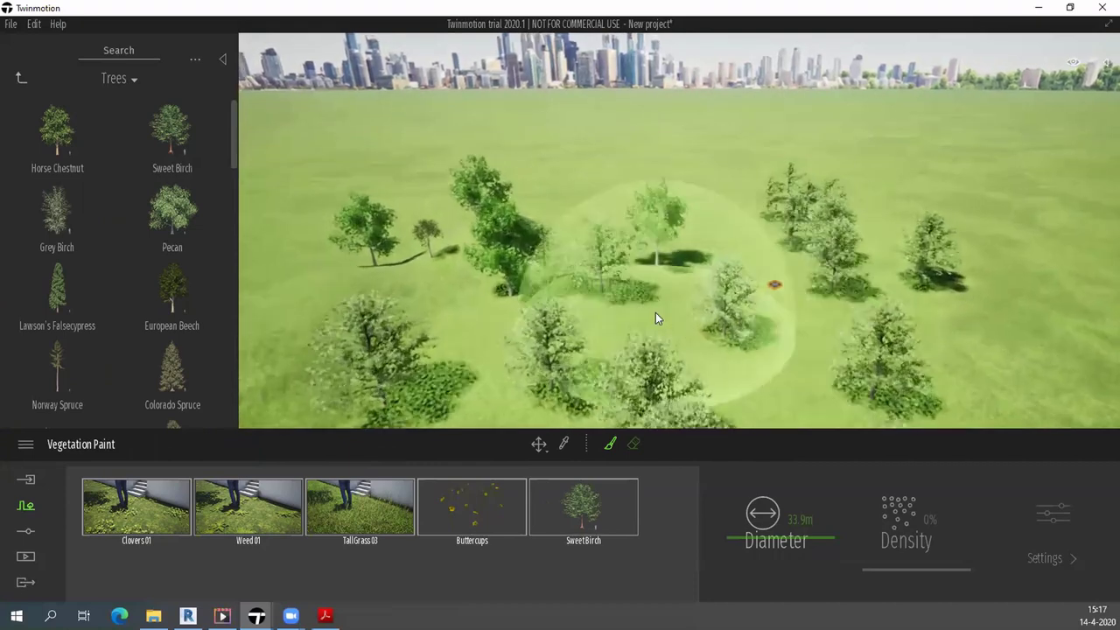
pyautogui.scroll(5, 659, 324)
pyautogui.scroll(4, 664, 317)
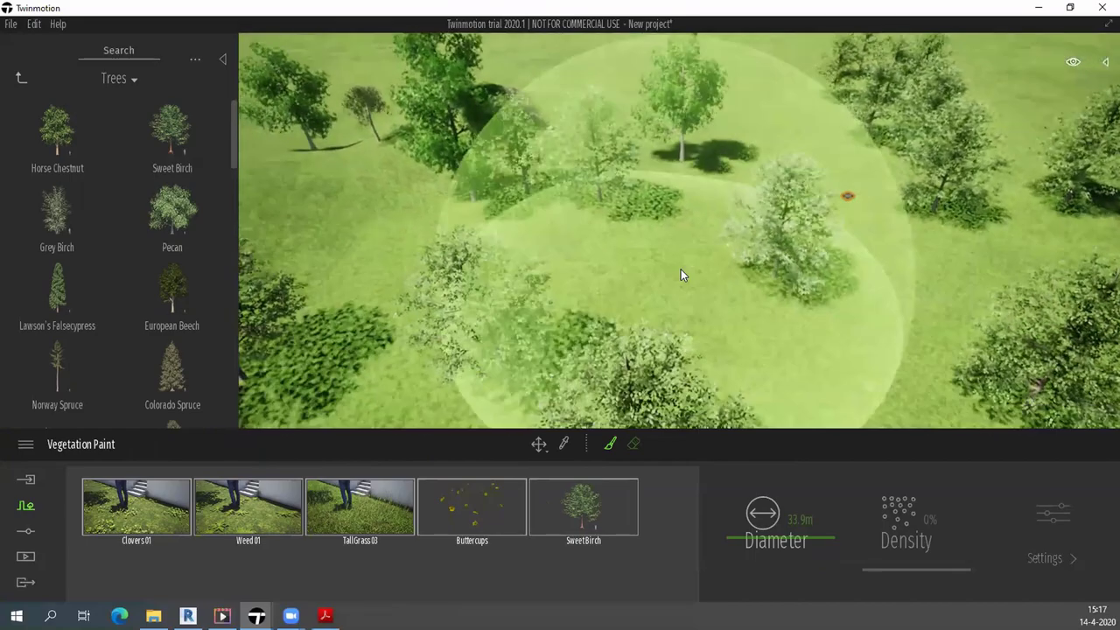
pyautogui.moveTo(695, 301)
pyautogui.mouseDown()
pyautogui.moveTo(674, 282)
pyautogui.moveTo(737, 301)
pyautogui.mouseUp()
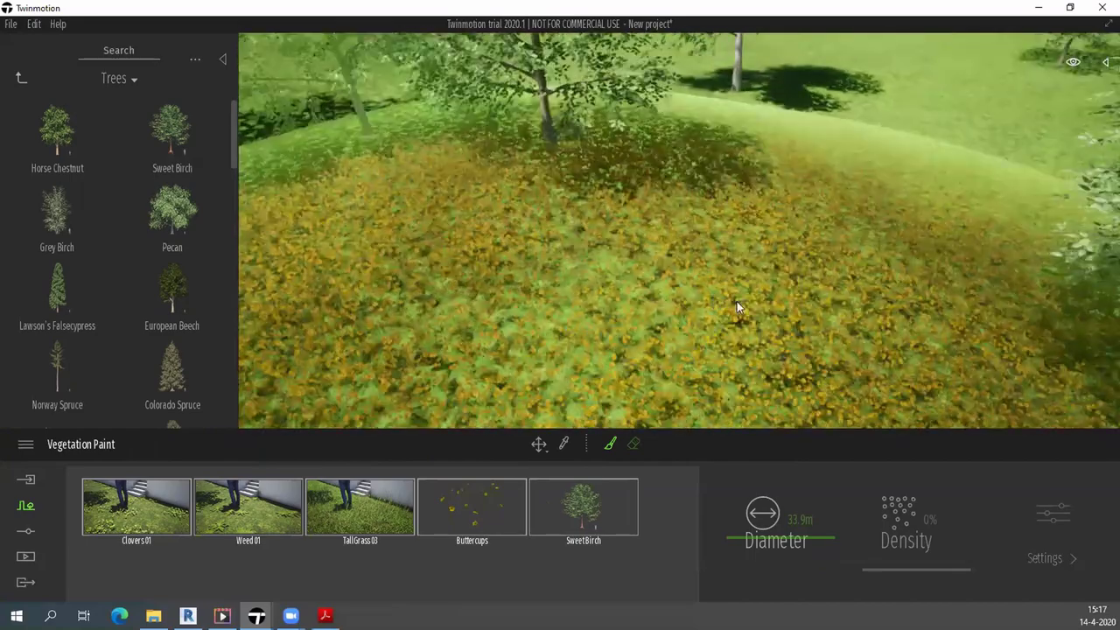
# Set the Buttercups paint density to 18% and look over the field.
pyautogui.scroll(-2, 548, 350)
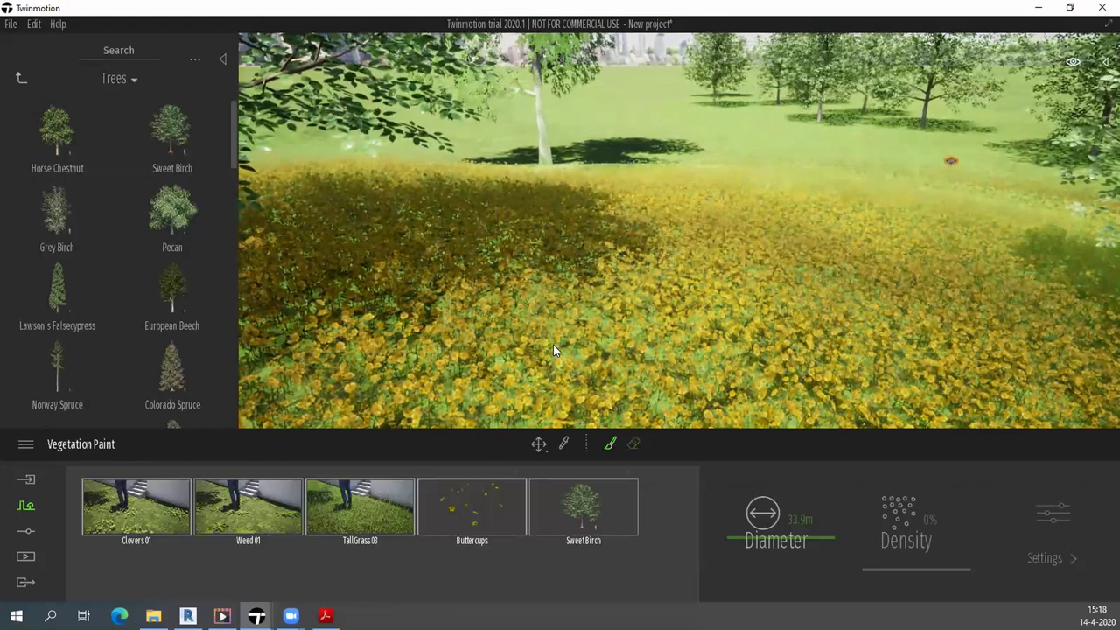
pyautogui.click(455, 539)
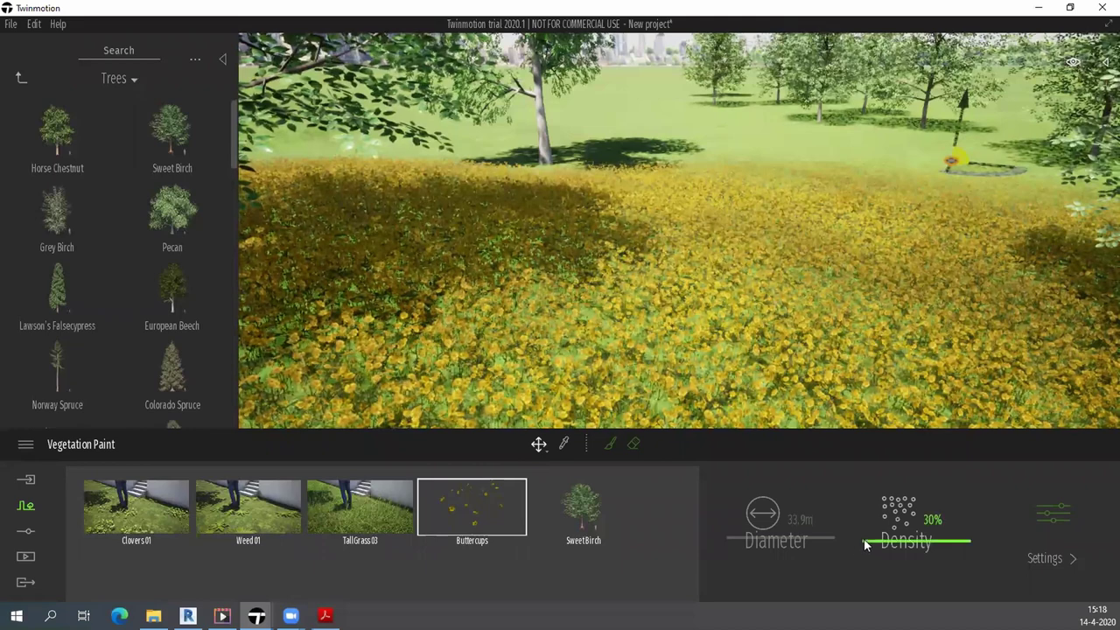
pyautogui.moveTo(865, 540); pyautogui.dragTo(869, 567)
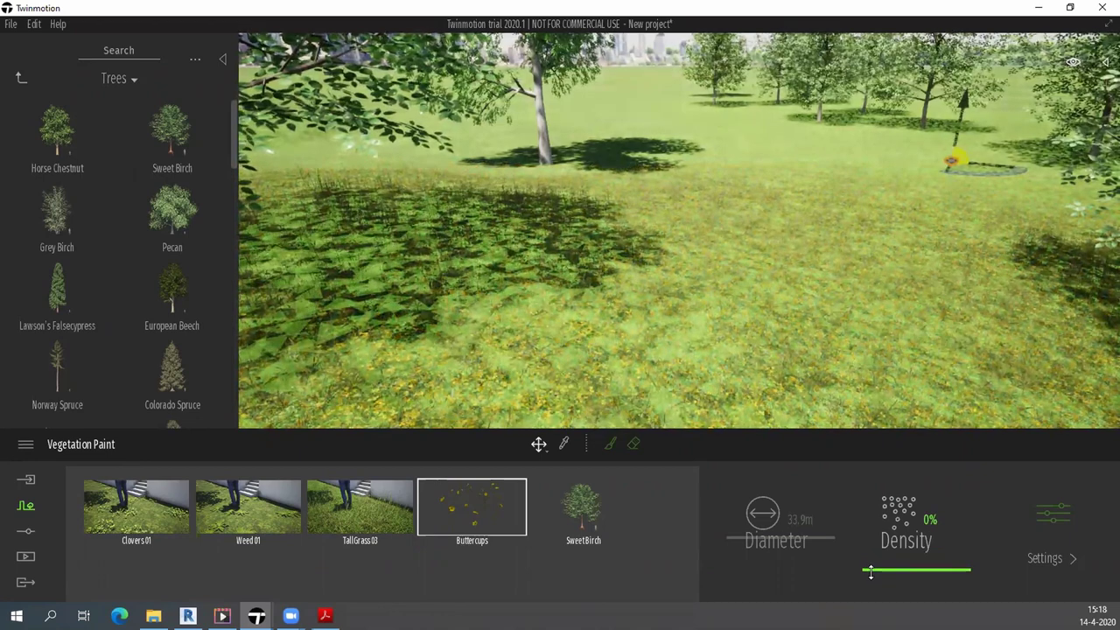
pyautogui.moveTo(871, 567)
pyautogui.mouseDown()
pyautogui.moveTo(875, 494)
pyautogui.moveTo(875, 562)
pyautogui.mouseUp()
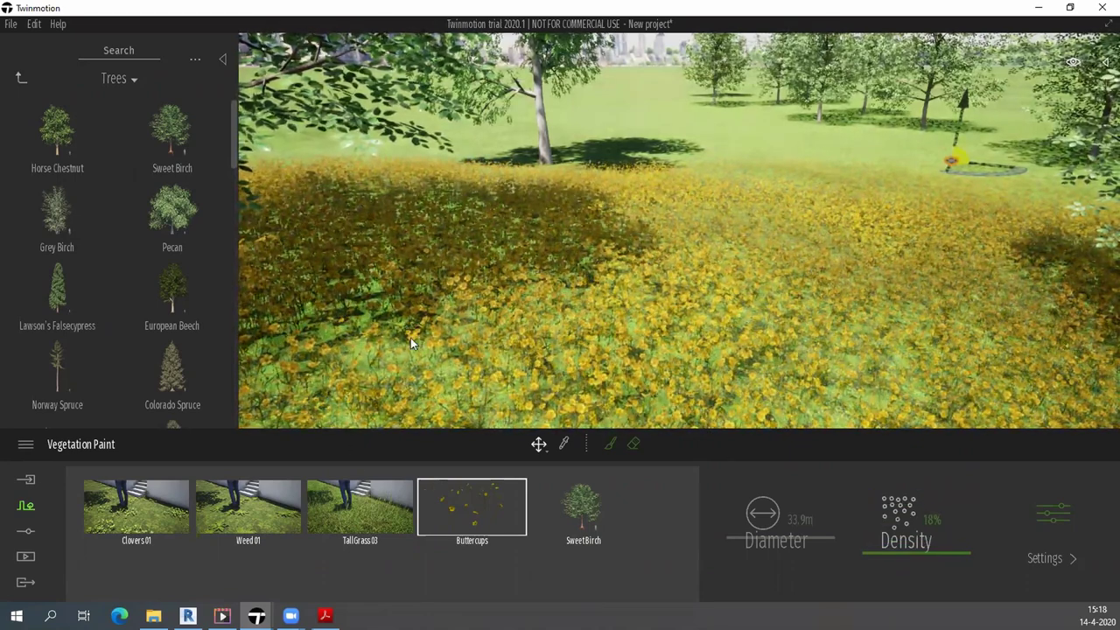
pyautogui.press('Up')
pyautogui.press('Down')
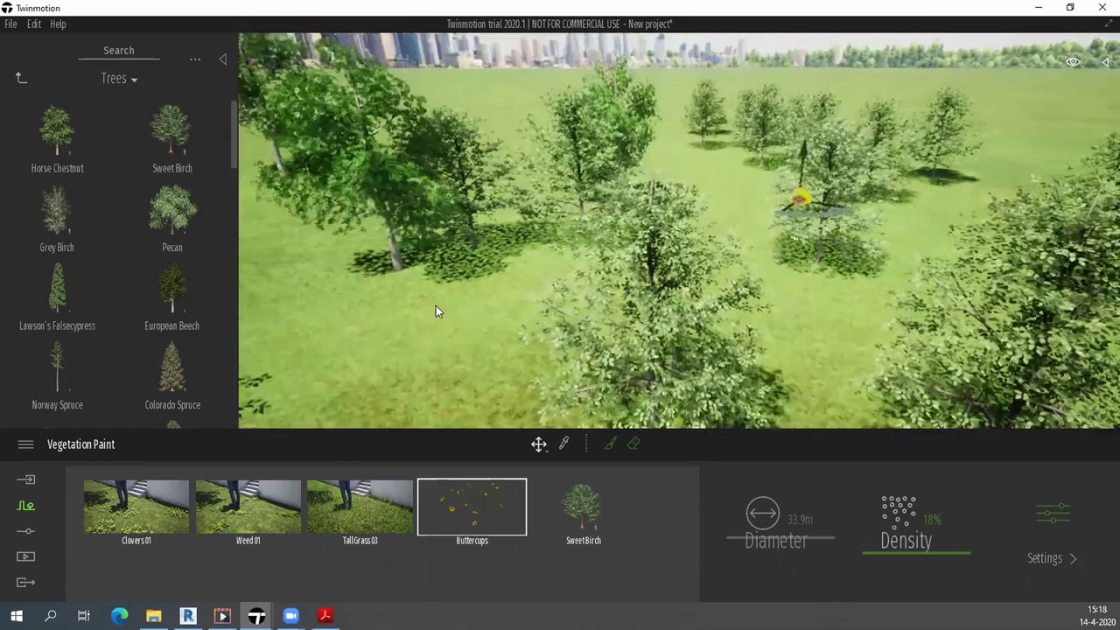
pyautogui.press('Right')
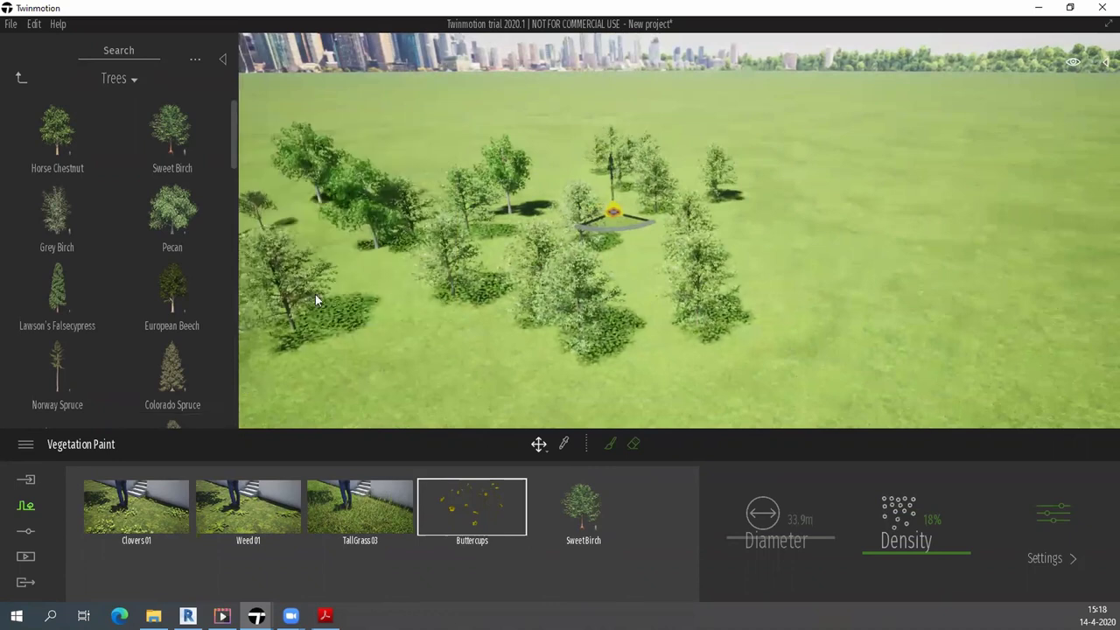
# Place a Laurel hedge from the Misc folder and copy it into a long row.
pyautogui.click(123, 80)
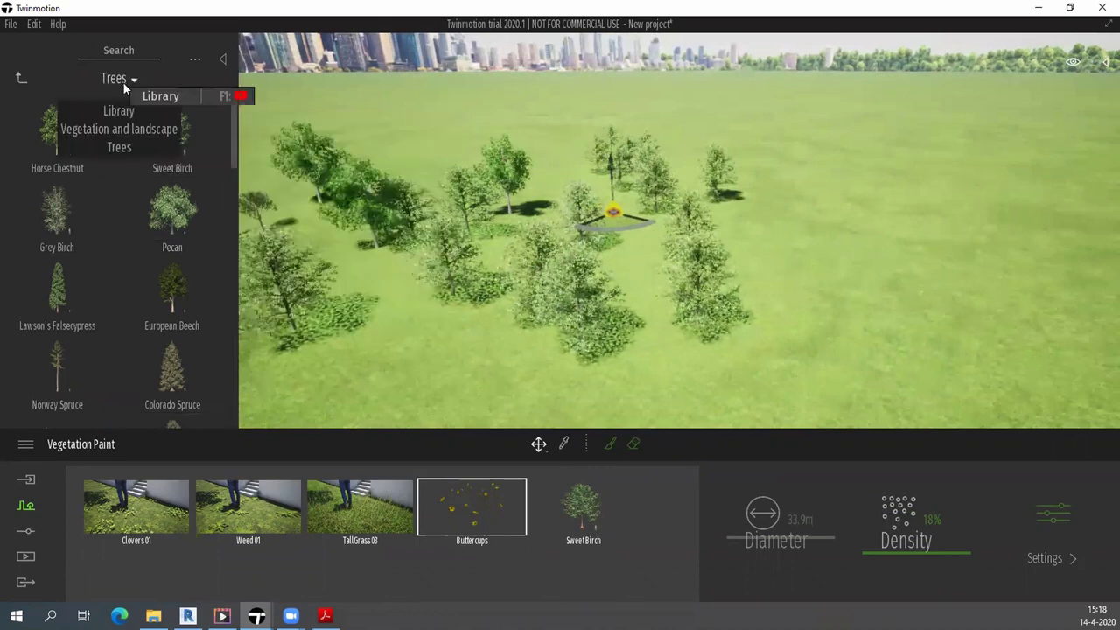
pyautogui.click(120, 128)
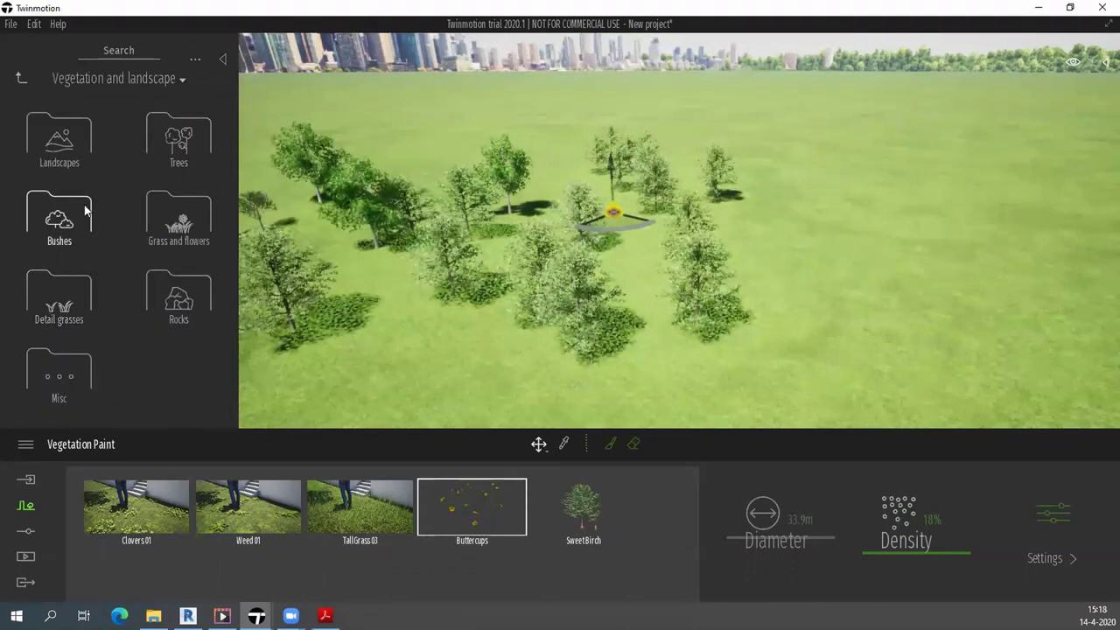
pyautogui.click(63, 375)
pyautogui.scroll(-2, 83, 333)
pyautogui.scroll(-1, 87, 330)
pyautogui.scroll(-1, 88, 324)
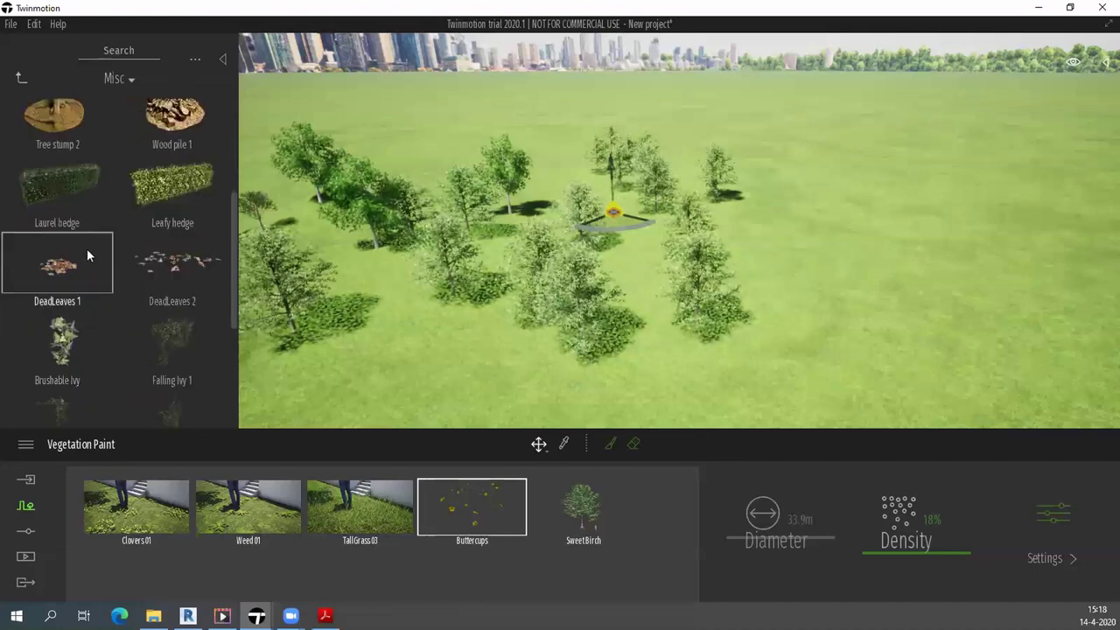
pyautogui.moveTo(71, 189)
pyautogui.mouseDown()
pyautogui.moveTo(668, 404)
pyautogui.moveTo(659, 391)
pyautogui.mouseUp()
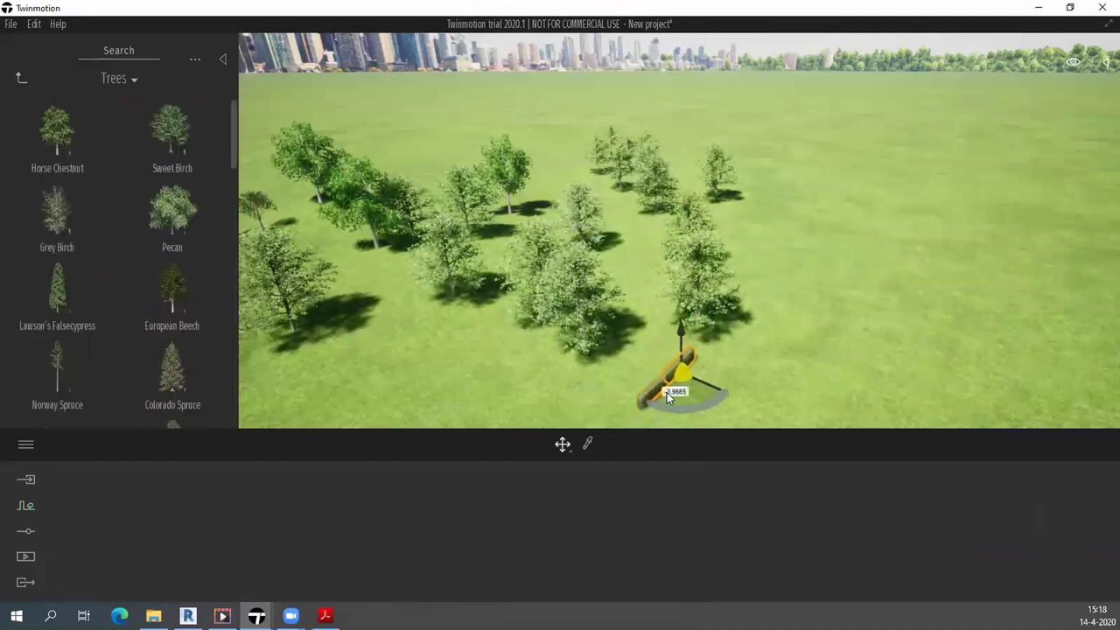
pyautogui.keyDown('shift'); pyautogui.moveTo(667, 400); pyautogui.dragTo(666, 392); pyautogui.keyUp('shift')
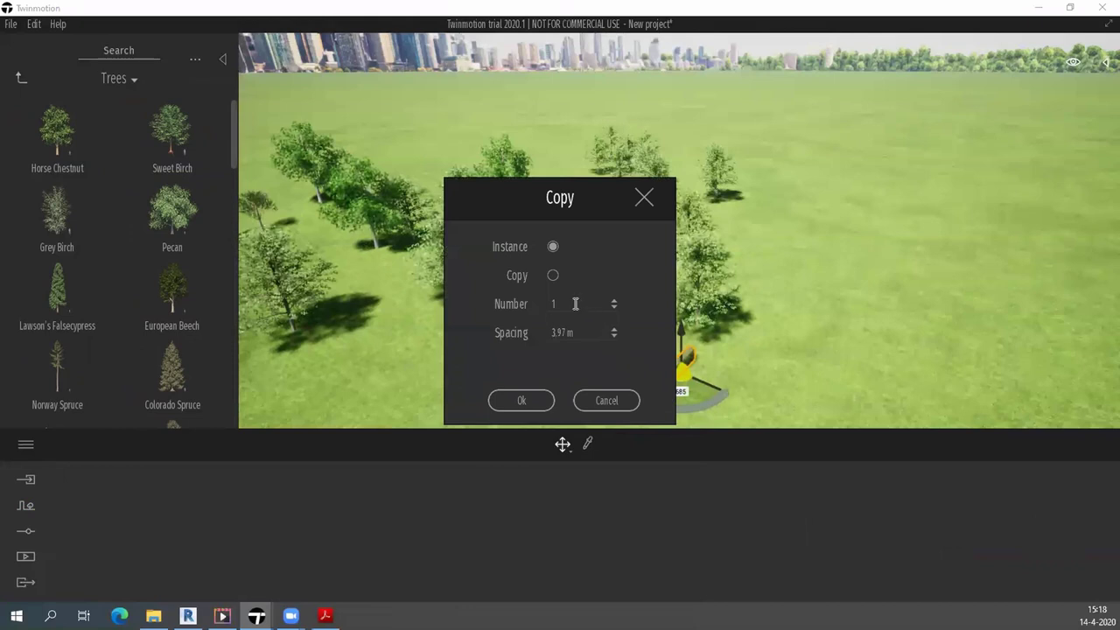
pyautogui.click(540, 400)
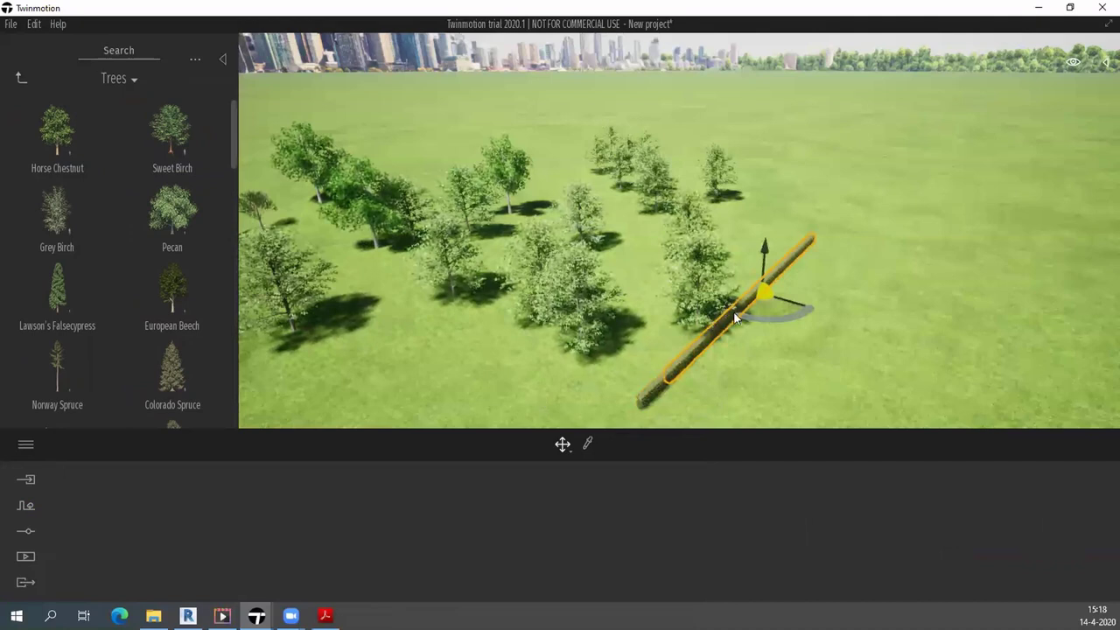
# Copy the hedge row and rotate the copy 80° to cross the first.
pyautogui.keyDown('shift'); pyautogui.moveTo(785, 301); pyautogui.dragTo(874, 341); pyautogui.keyUp('shift')
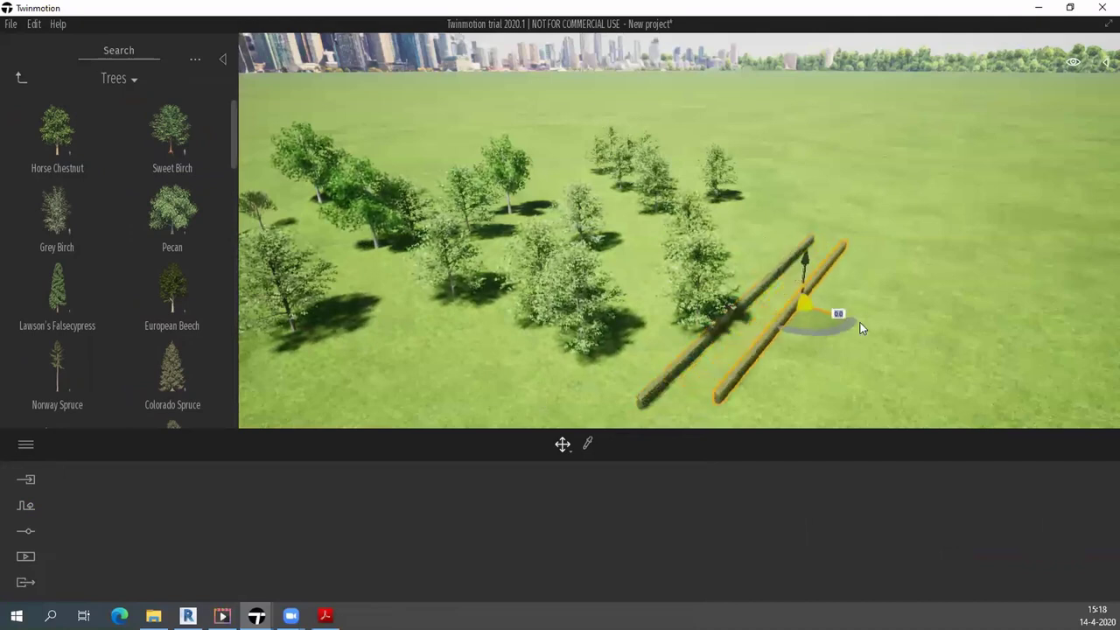
pyautogui.click(540, 400)
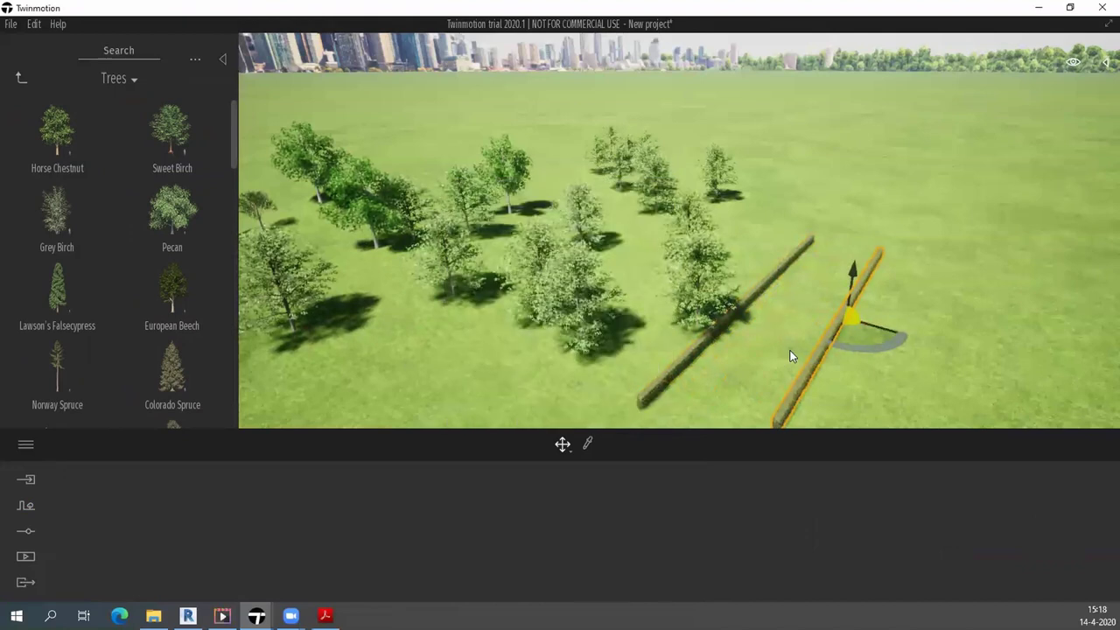
pyautogui.moveTo(877, 348); pyautogui.dragTo(791, 313)
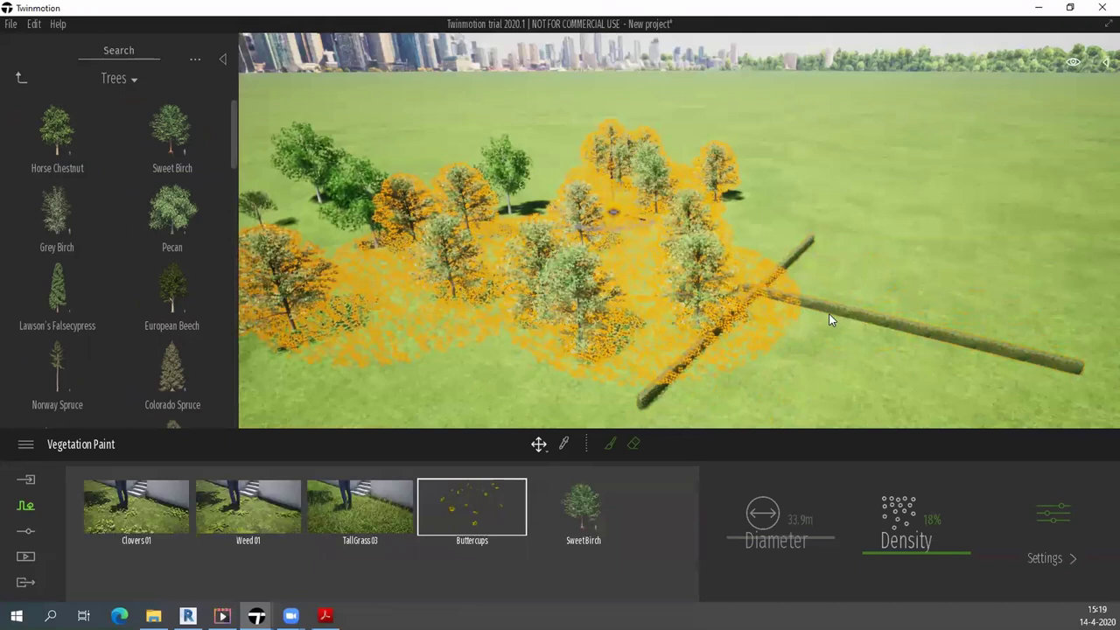
pyautogui.press('Escape')
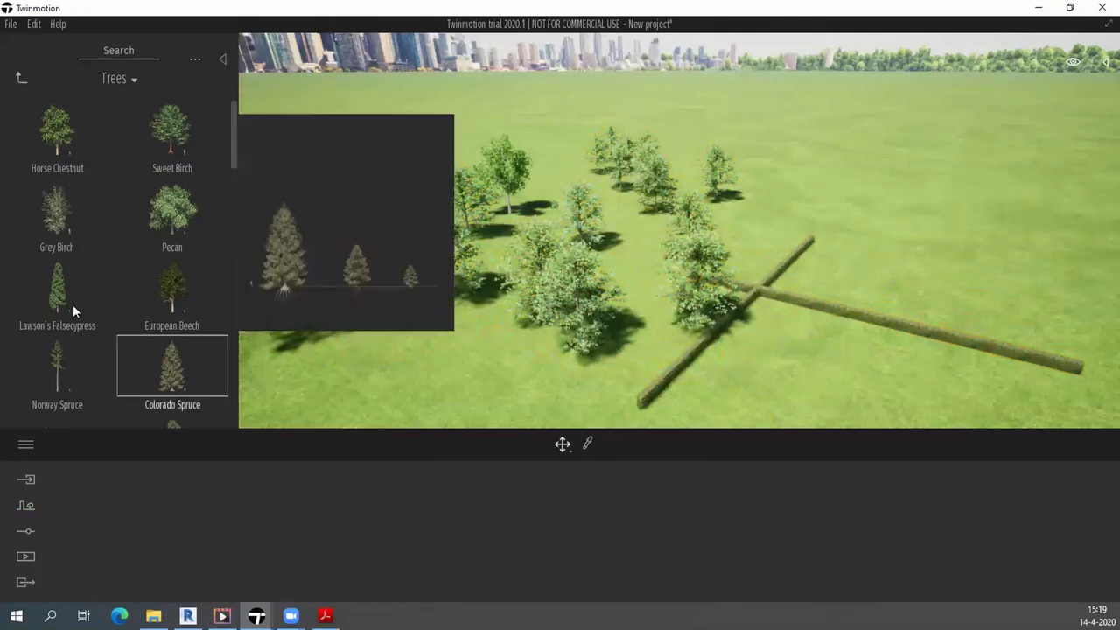
# Browse the Grass and flowers and Trees folders of the vegetation library.
pyautogui.click(123, 79)
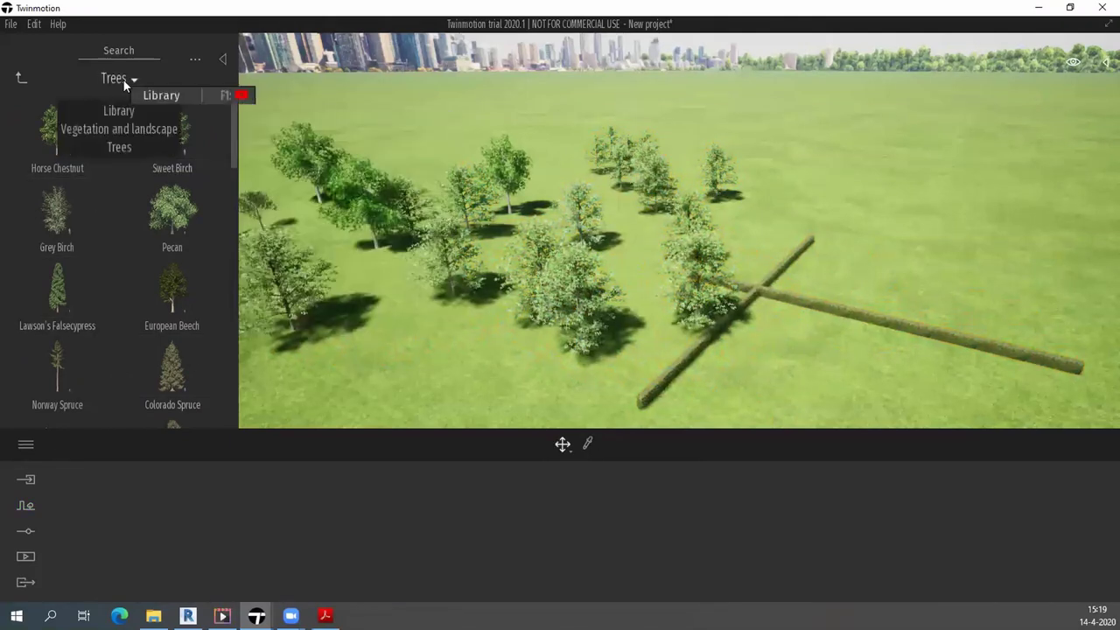
pyautogui.click(127, 130)
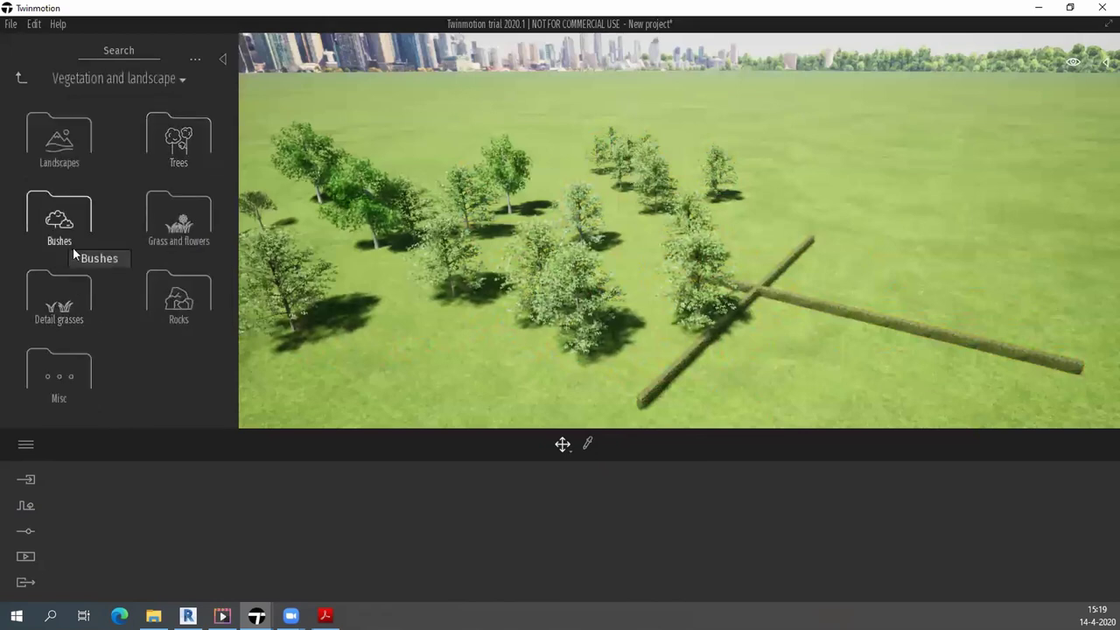
pyautogui.click(179, 229)
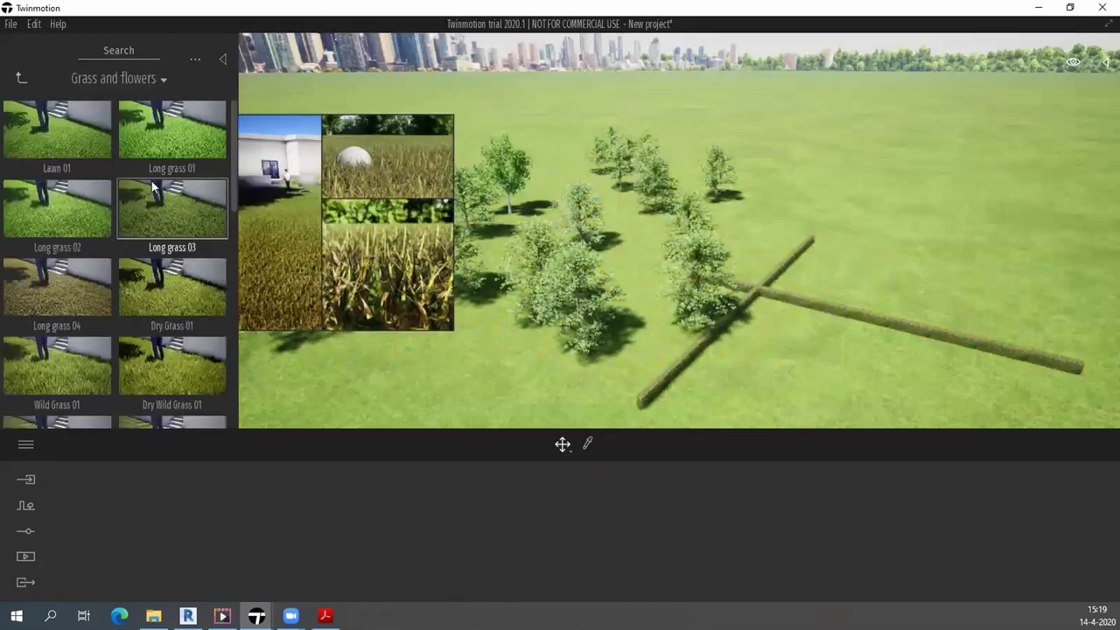
pyautogui.click(147, 77)
pyautogui.click(119, 129)
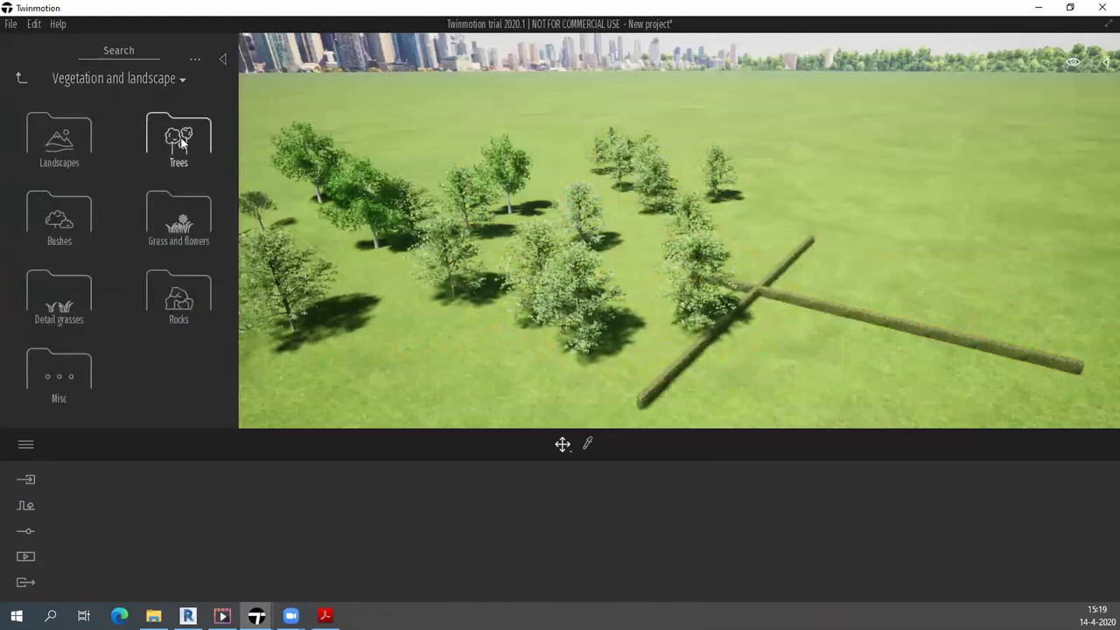
pyautogui.click(180, 140)
# Close the library and bring up the Import panel in the bottom dock.
pyautogui.click(119, 80)
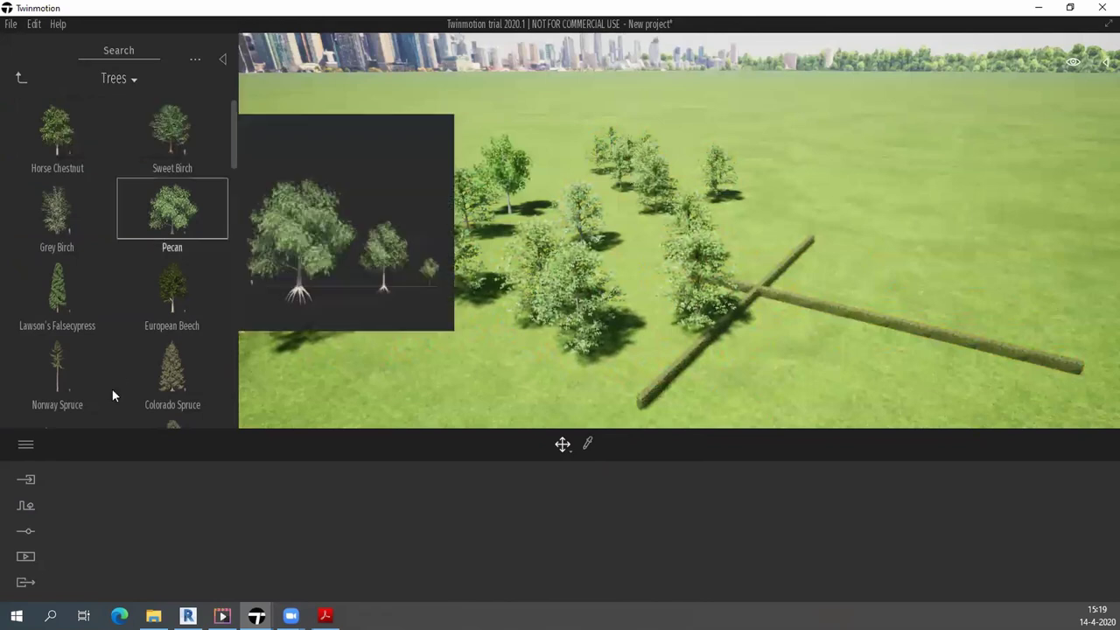
pyautogui.click(25, 480)
pyautogui.scroll(-1, 536, 296)
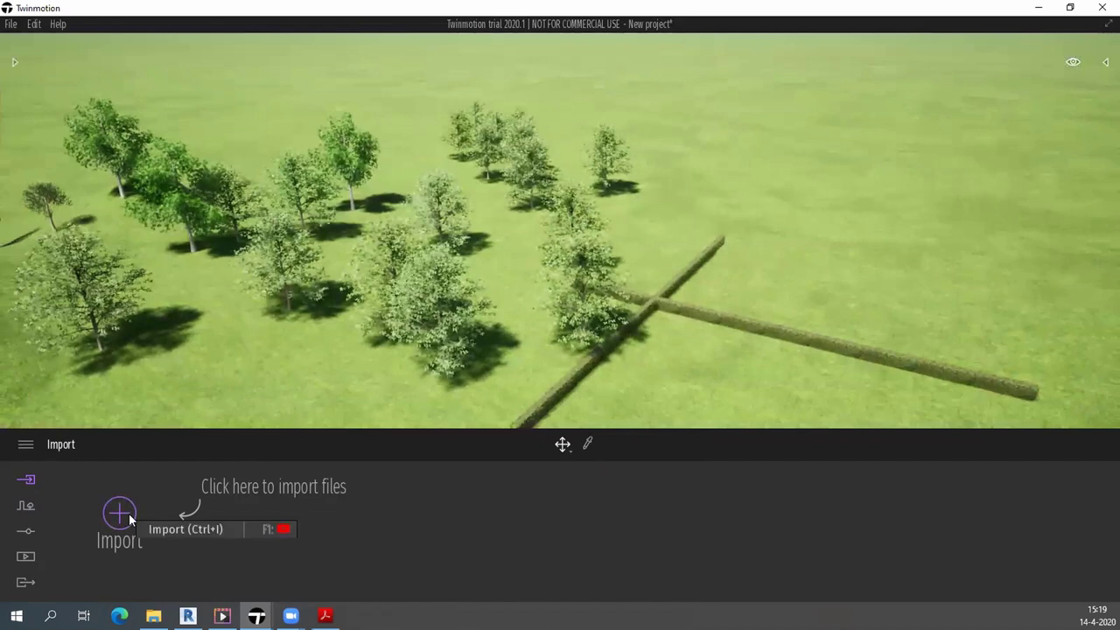
# Import R20_Complex in context from Bureaublad > Webinar Twinmotion > Revit export, accepting the Geometry and Missing image dialogs.
pyautogui.click(129, 518)
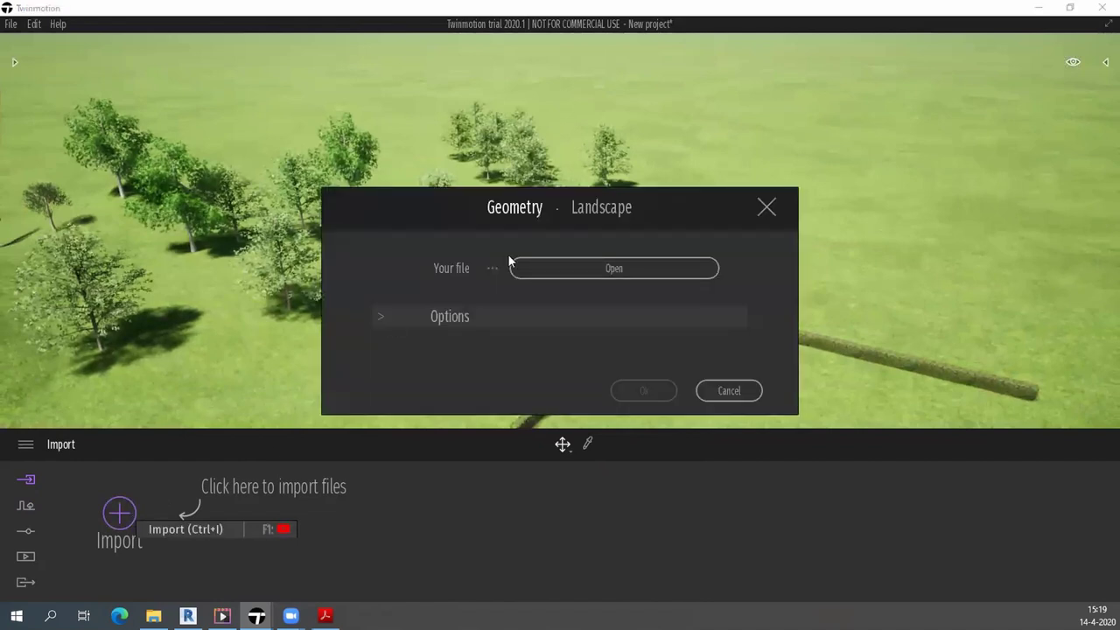
pyautogui.click(575, 268)
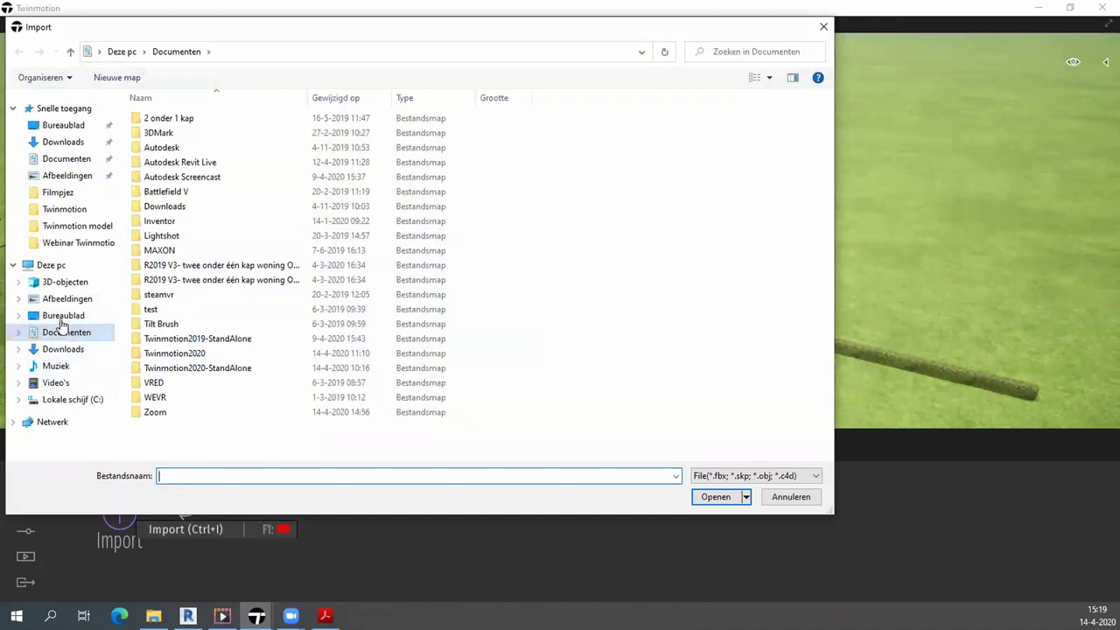
pyautogui.click(101, 318)
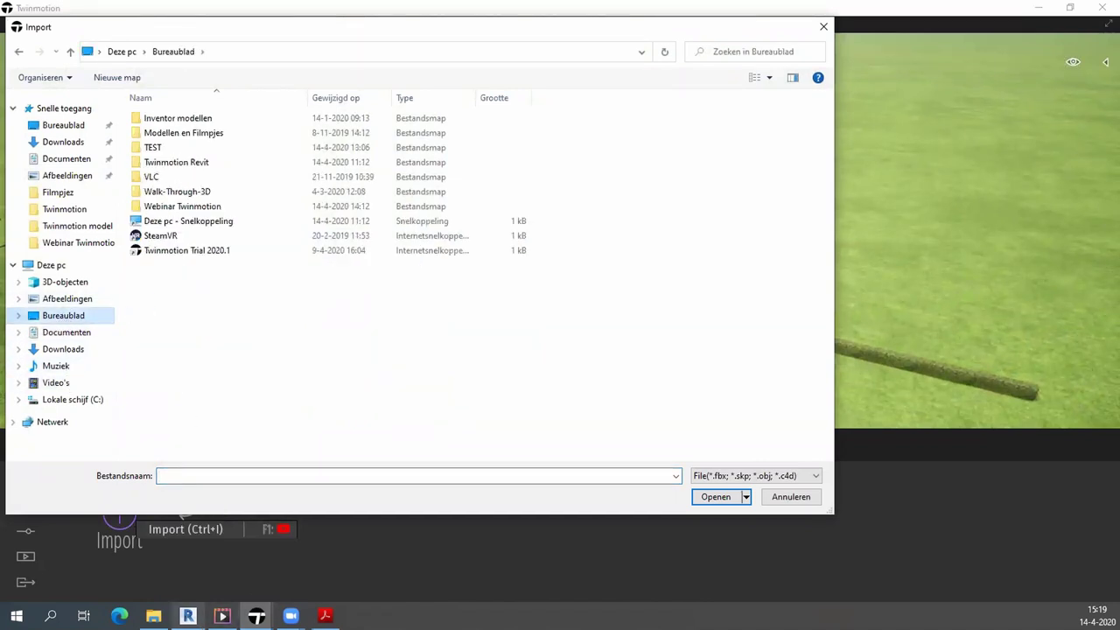
pyautogui.doubleClick(182, 205)
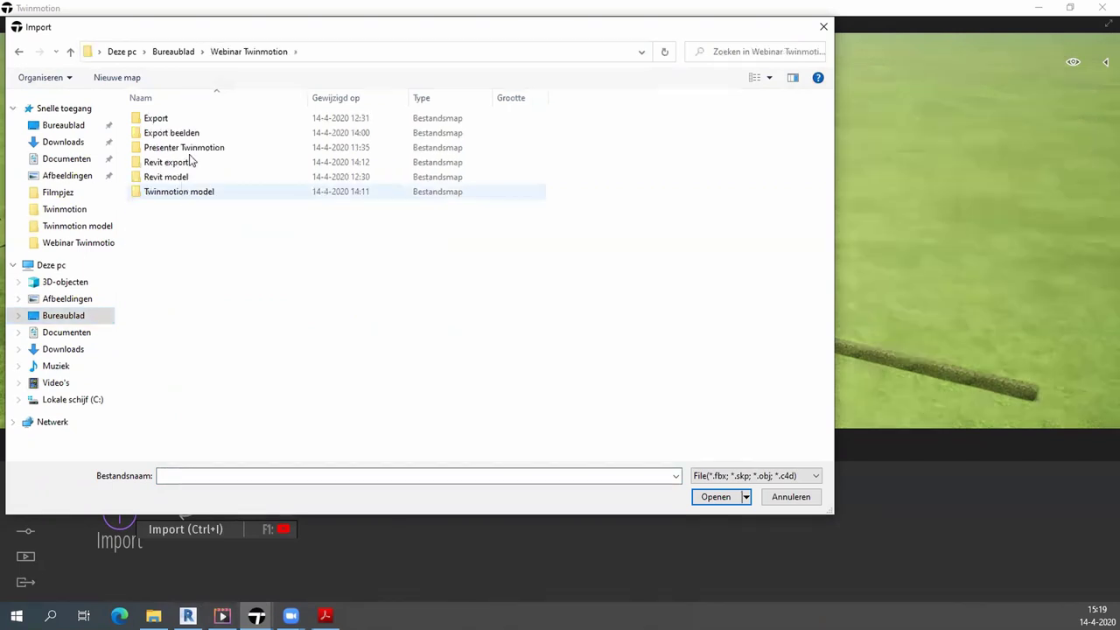
pyautogui.doubleClick(182, 163)
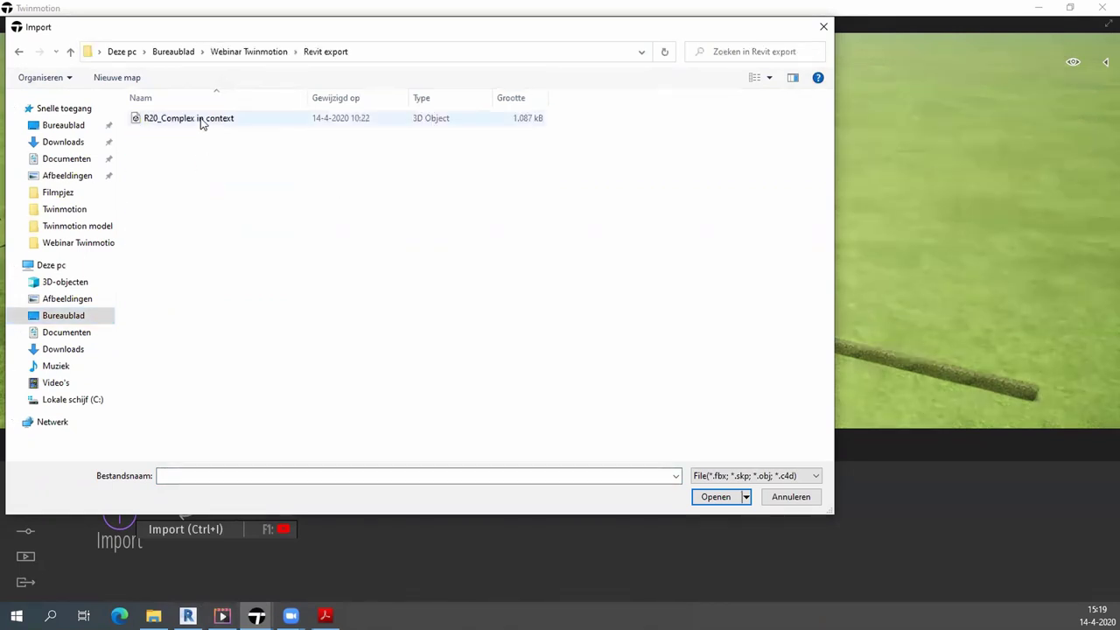
pyautogui.click(201, 124)
pyautogui.click(715, 497)
pyautogui.click(649, 392)
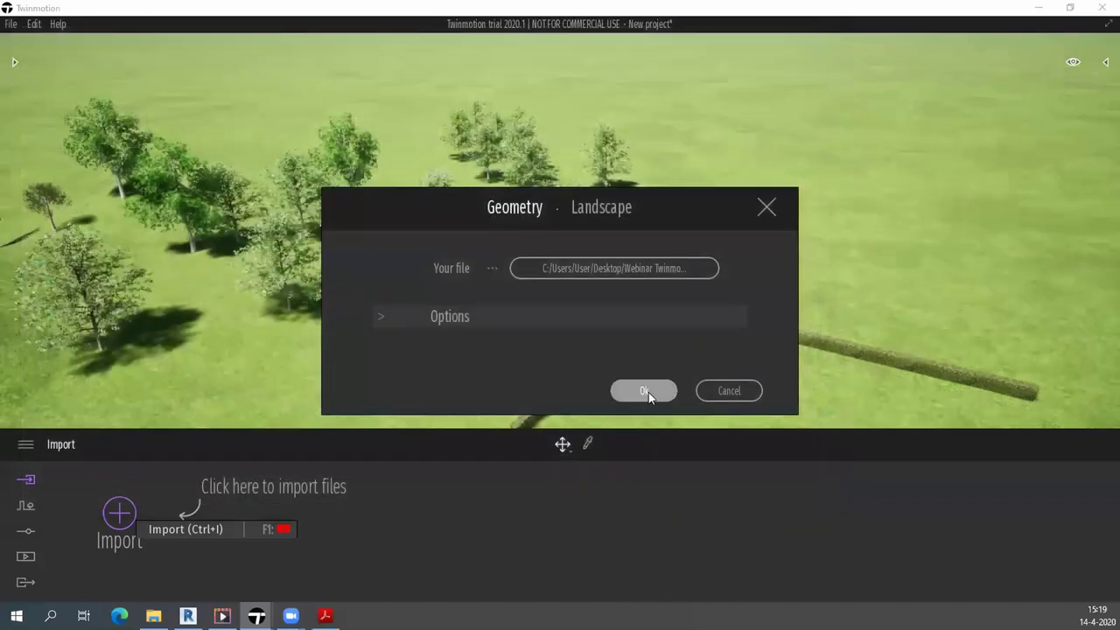
pyautogui.click(673, 466)
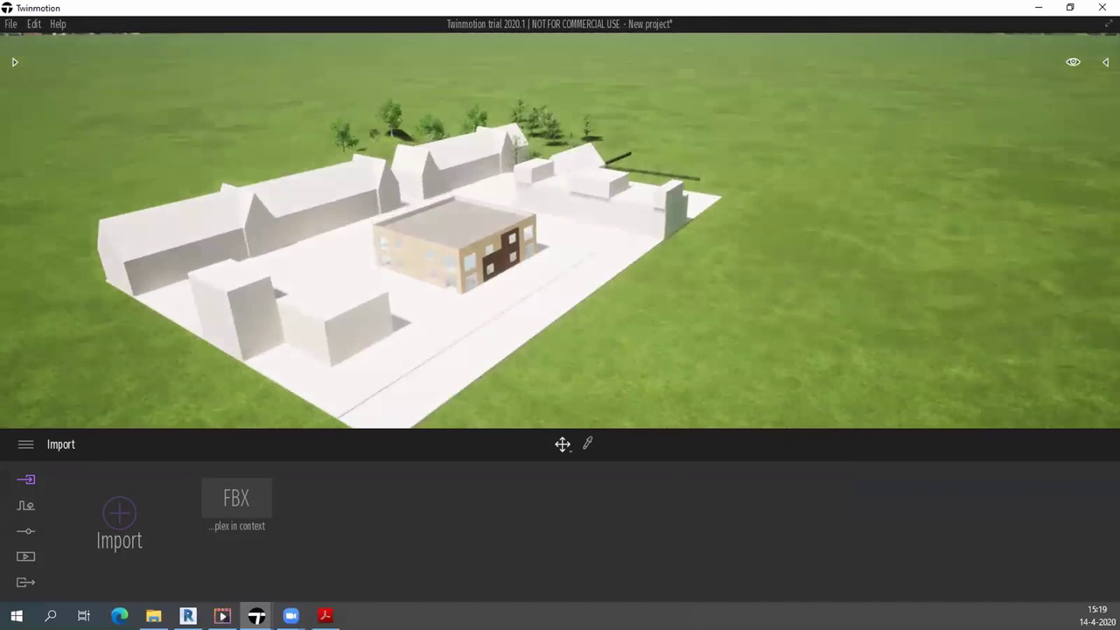
# Open the library at its root, listing Materials, Vegetation and landscape, Objects and Lights.
pyautogui.scroll(2, 595, 240)
pyautogui.scroll(2, 592, 243)
pyautogui.scroll(2, 712, 240)
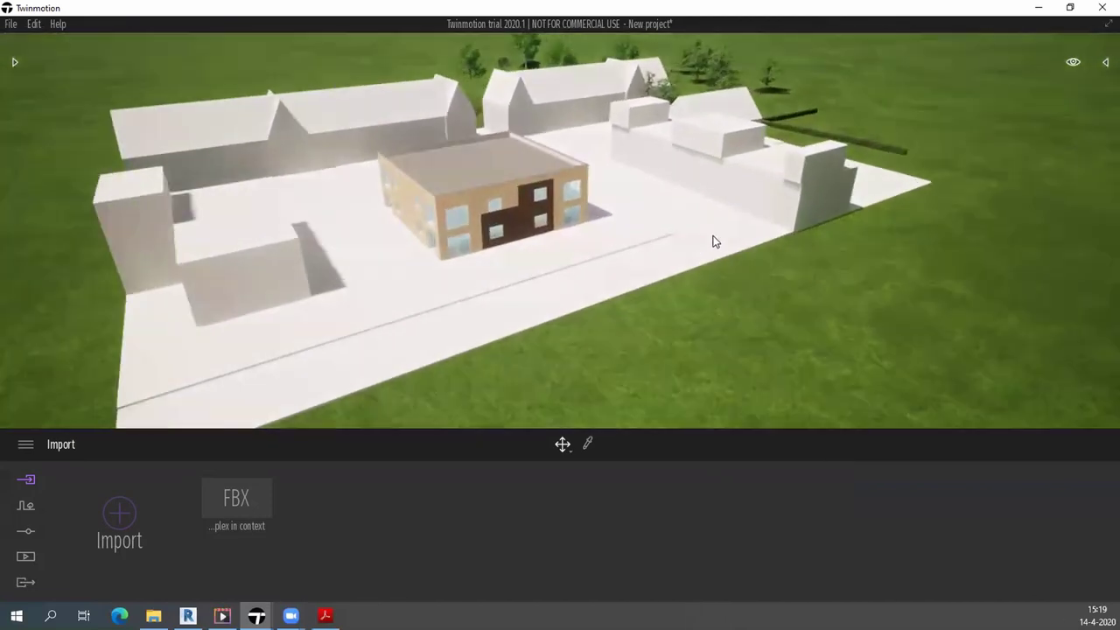
pyautogui.scroll(2, 700, 212)
pyautogui.moveTo(697, 222)
pyautogui.mouseDown()
pyautogui.moveTo(685, 292)
pyautogui.moveTo(692, 255)
pyautogui.mouseUp()
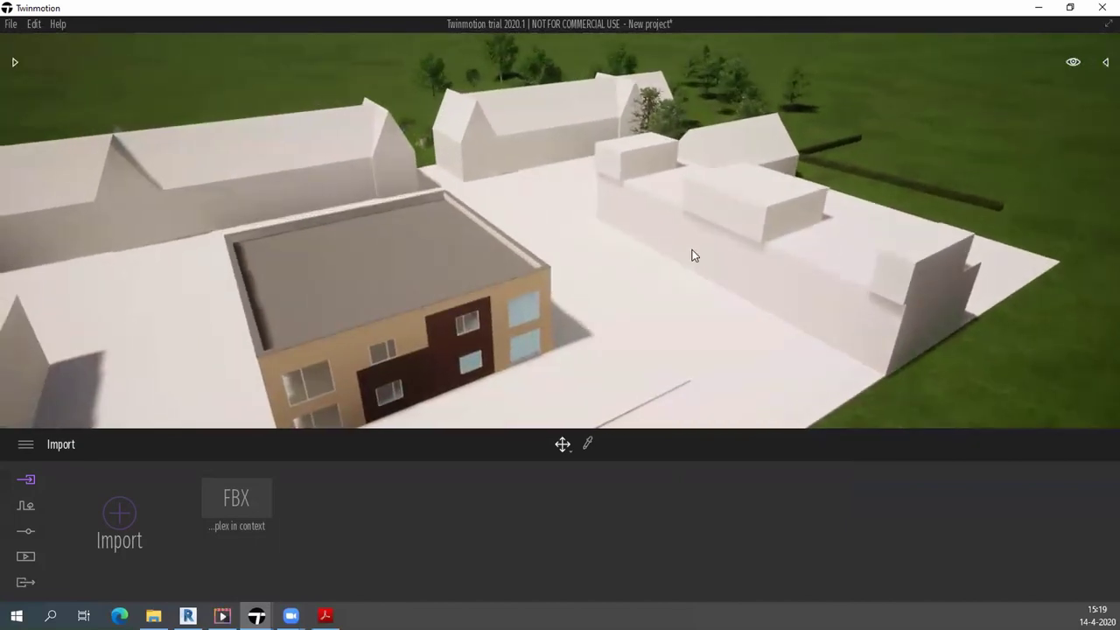
pyautogui.click(14, 61)
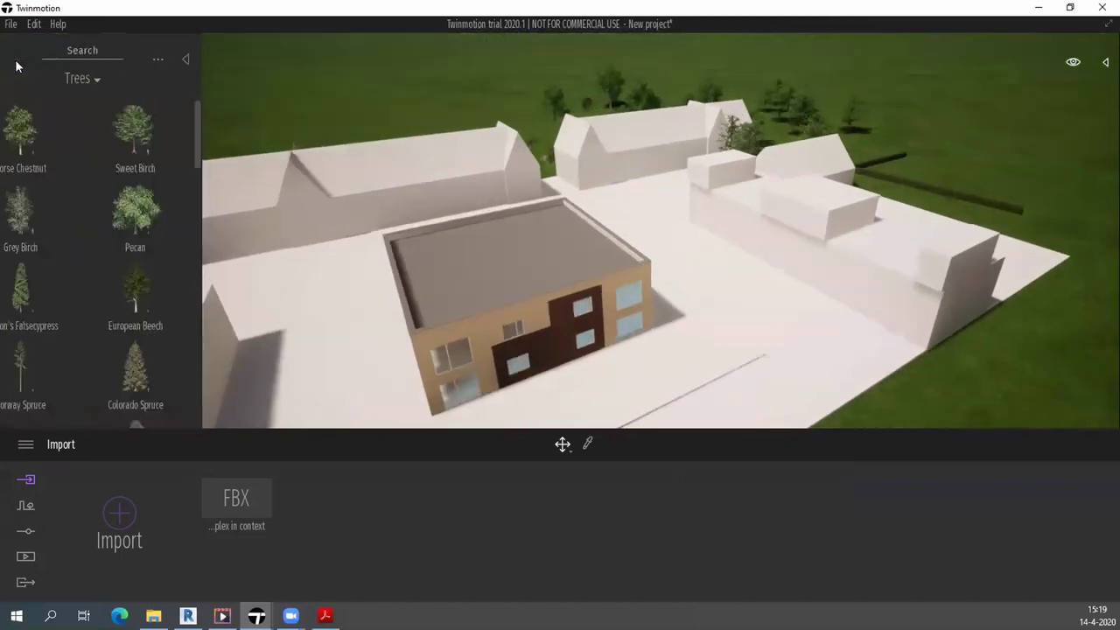
pyautogui.click(116, 112)
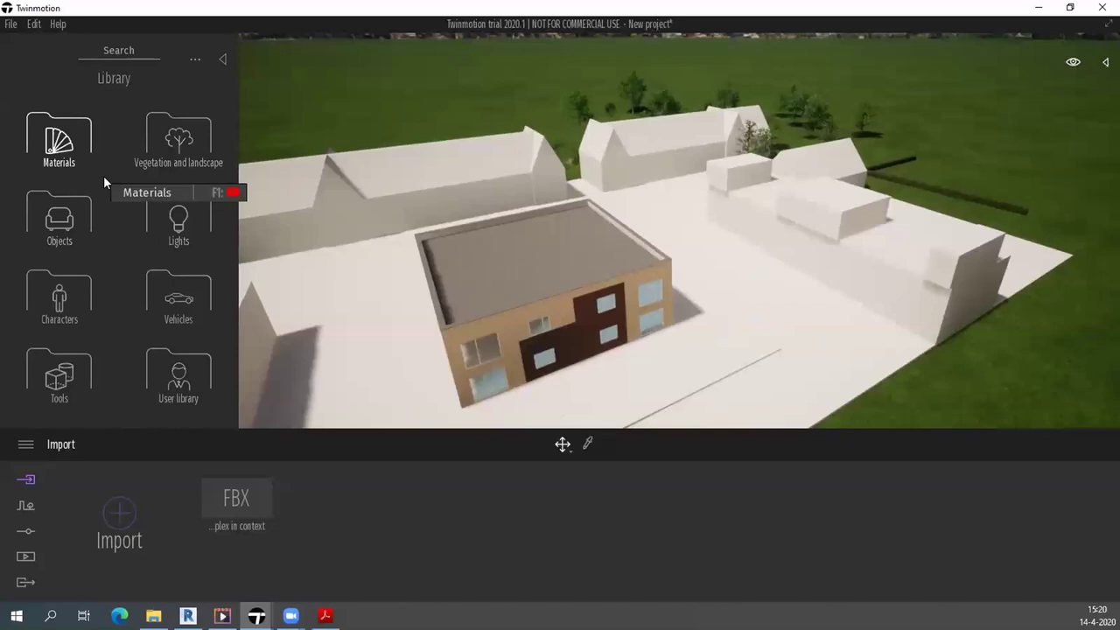
# Drag Clean brick 04 from Materials > Brick onto the building's beige facade wall.
pyautogui.click(75, 139)
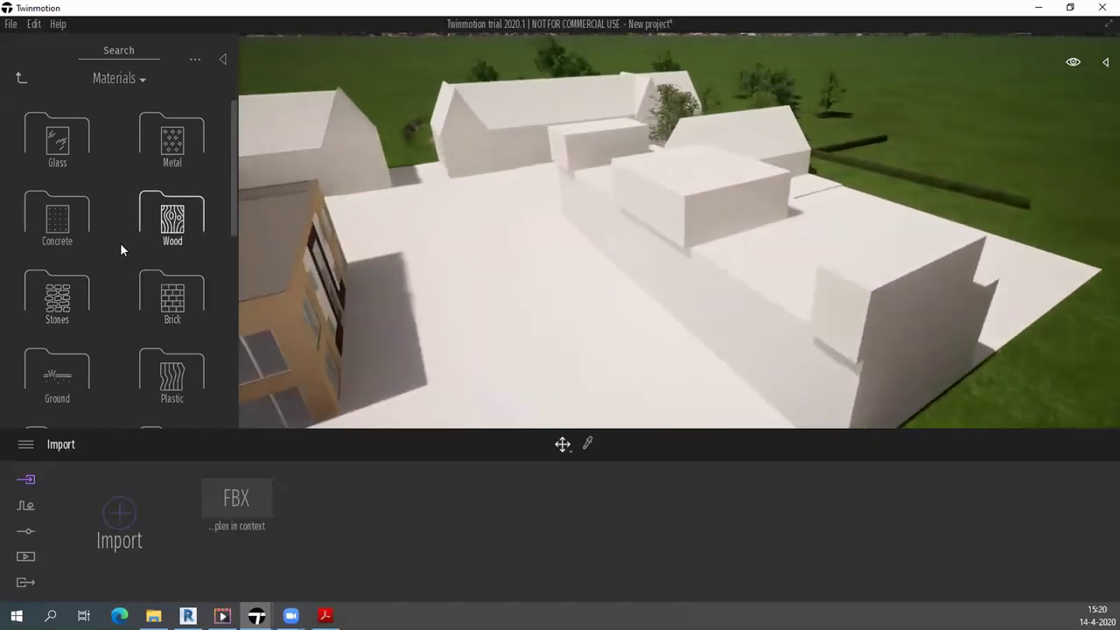
pyautogui.scroll(-1, 84, 258)
pyautogui.moveTo(338, 319)
pyautogui.mouseDown()
pyautogui.moveTo(451, 212)
pyautogui.moveTo(376, 196)
pyautogui.mouseUp()
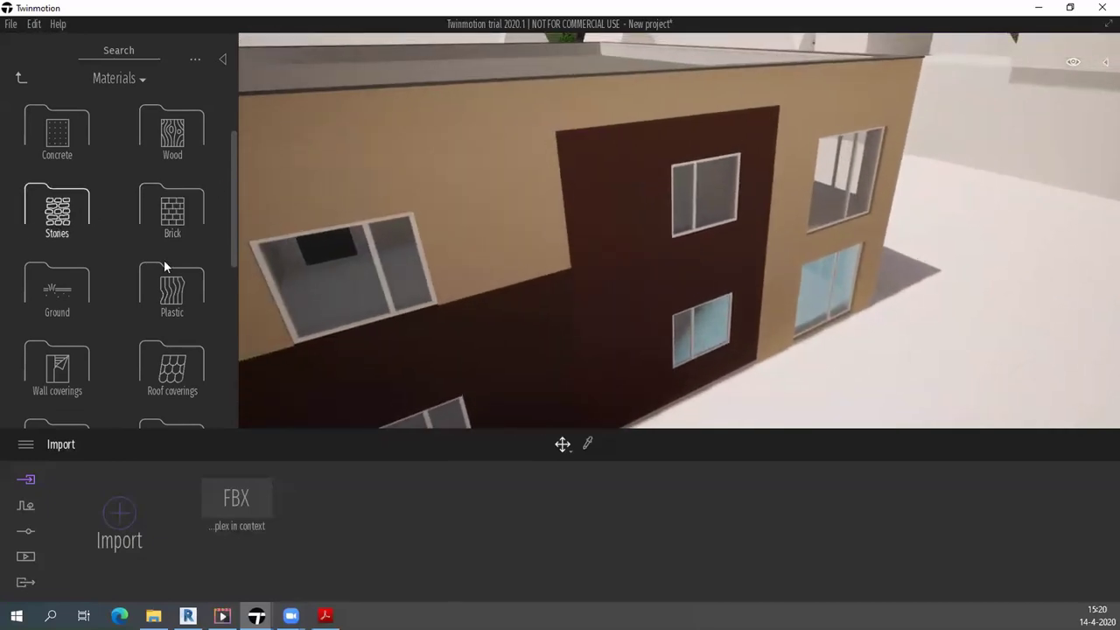
pyautogui.click(180, 224)
pyautogui.moveTo(181, 228); pyautogui.dragTo(426, 187)
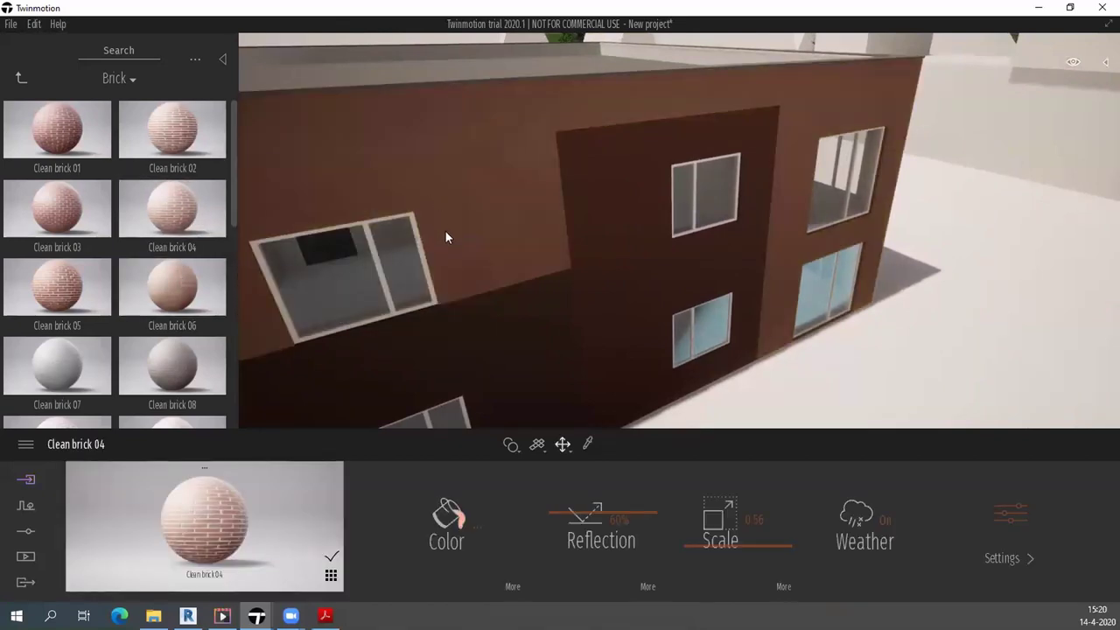
# Tweak Clean brick 04: enlarge its scale, keep rotation at 0°, and apply a new colour tint.
pyautogui.scroll(5, 445, 231)
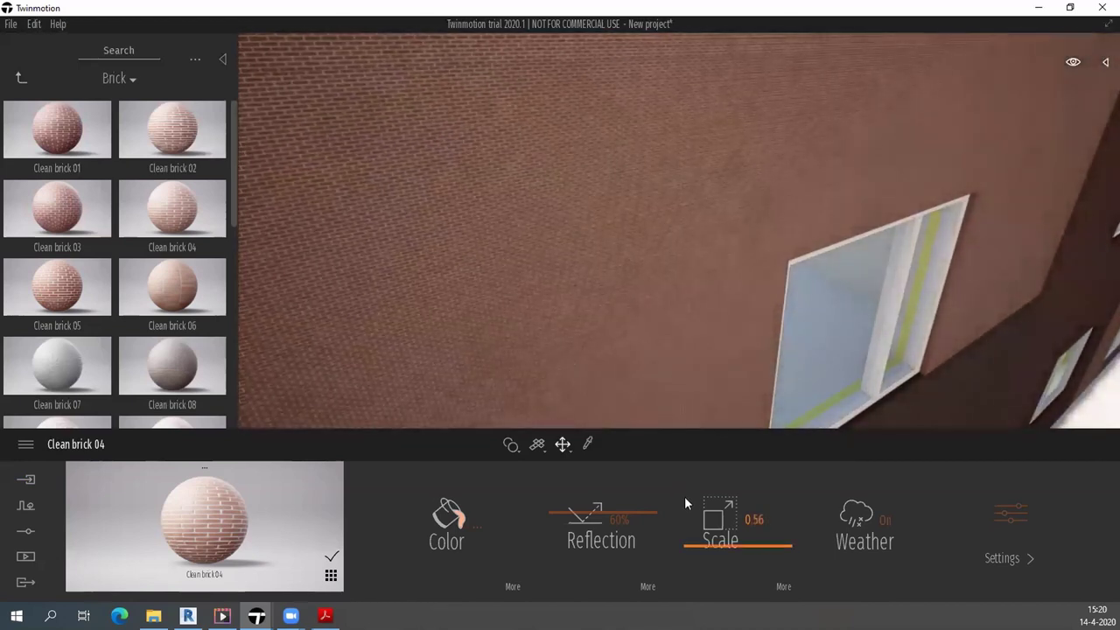
pyautogui.moveTo(687, 543); pyautogui.dragTo(704, 514)
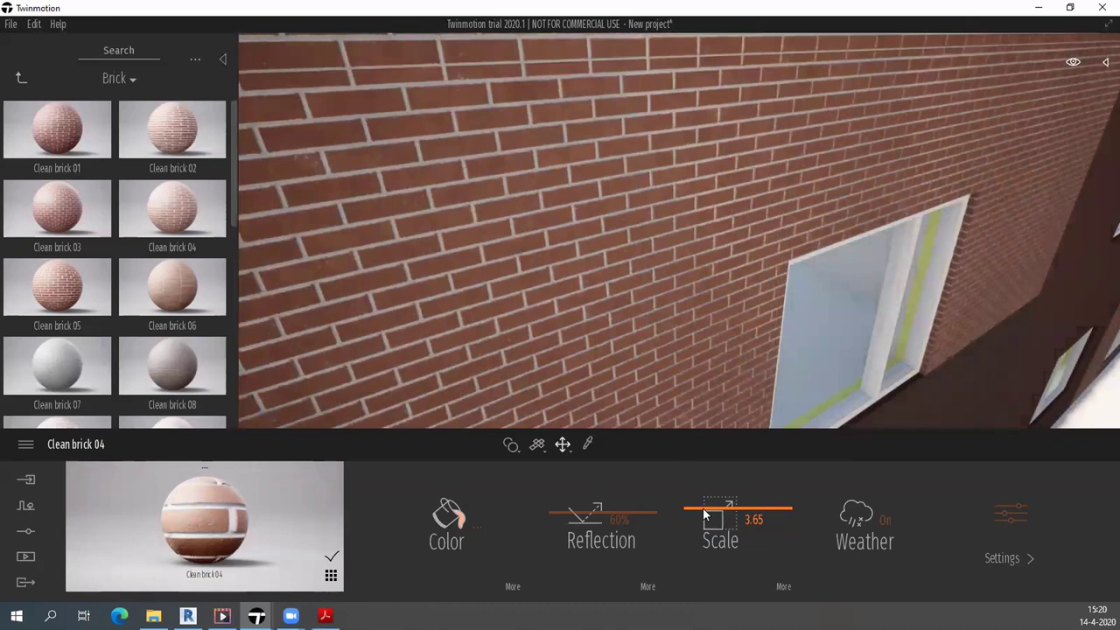
pyautogui.click(782, 586)
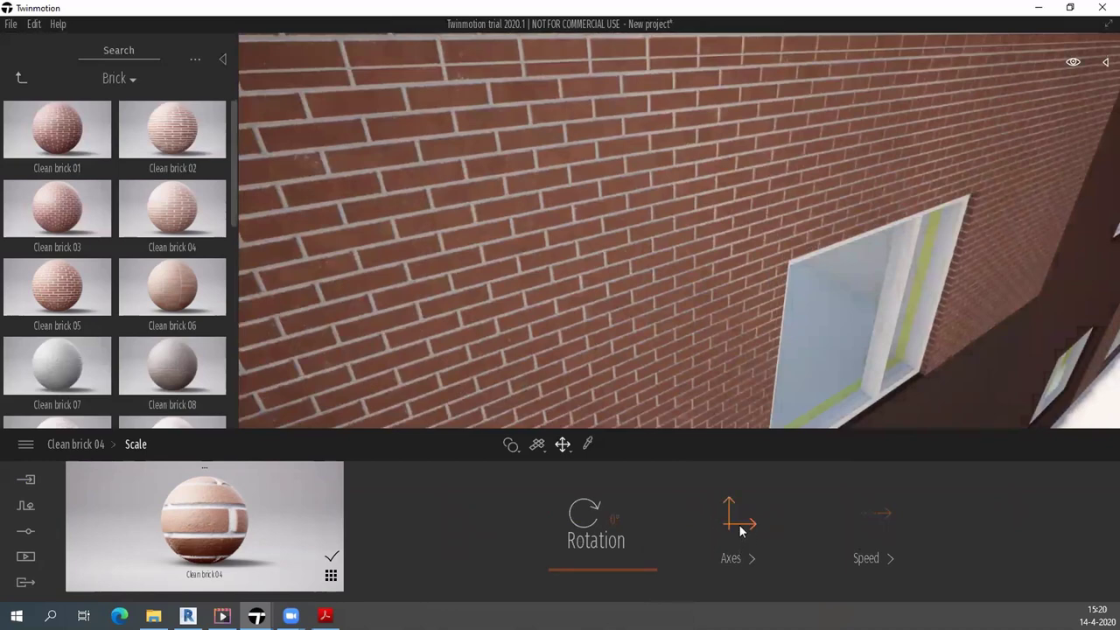
pyautogui.moveTo(635, 567); pyautogui.dragTo(637, 569)
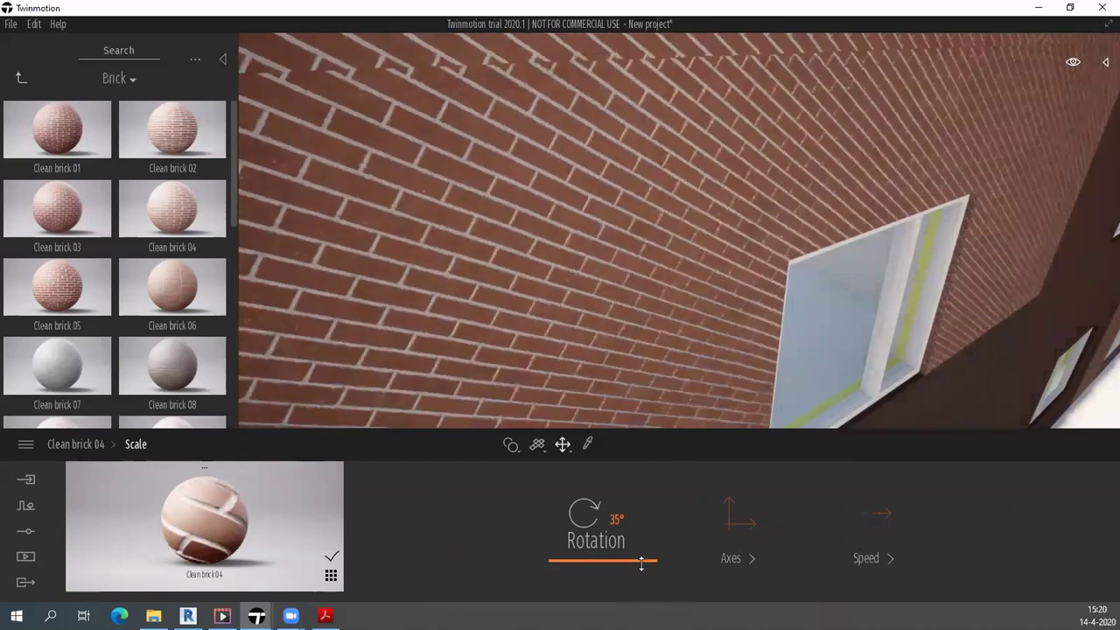
pyautogui.scroll(-5, 592, 350)
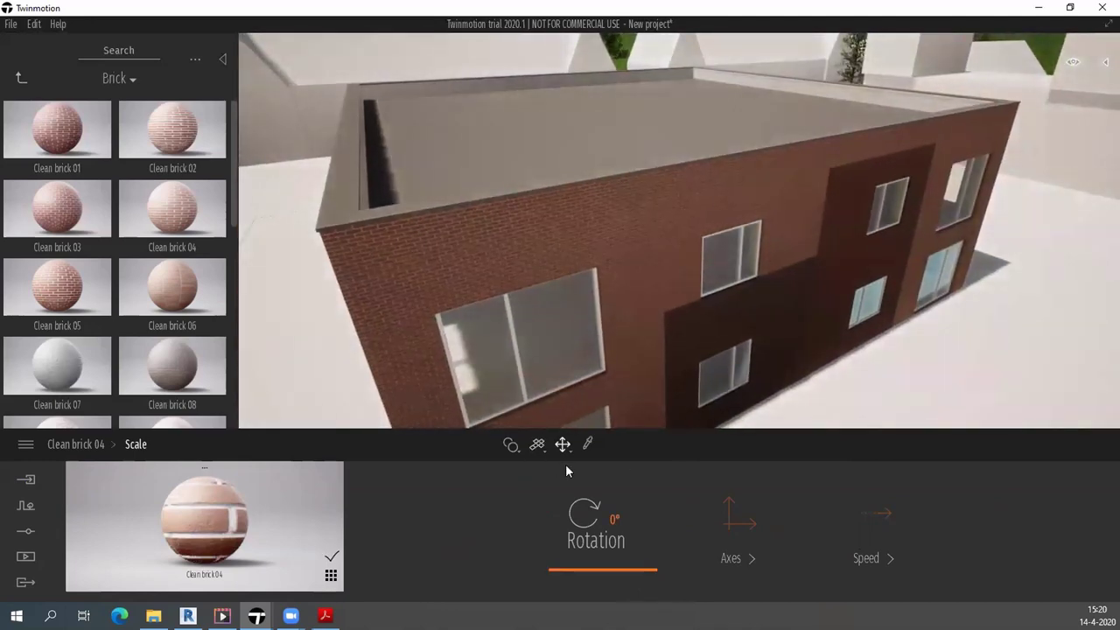
pyautogui.click(189, 490)
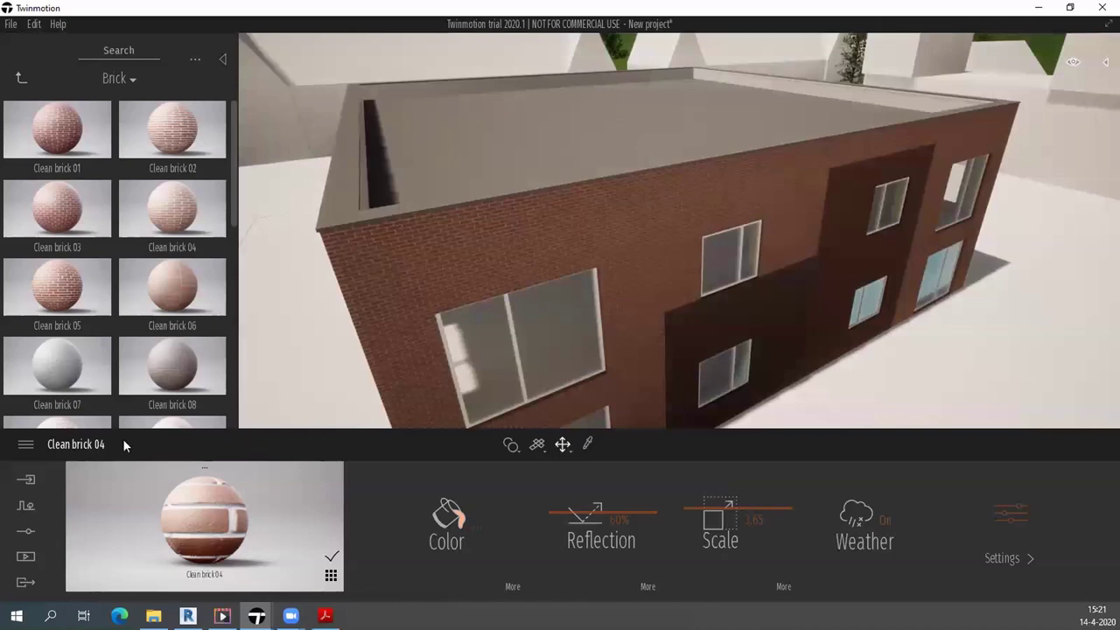
pyautogui.click(445, 516)
pyautogui.moveTo(469, 301)
pyautogui.mouseDown()
pyautogui.moveTo(502, 335)
pyautogui.moveTo(451, 368)
pyautogui.moveTo(380, 326)
pyautogui.moveTo(375, 268)
pyautogui.moveTo(402, 254)
pyautogui.mouseUp()
pyautogui.click(632, 443)
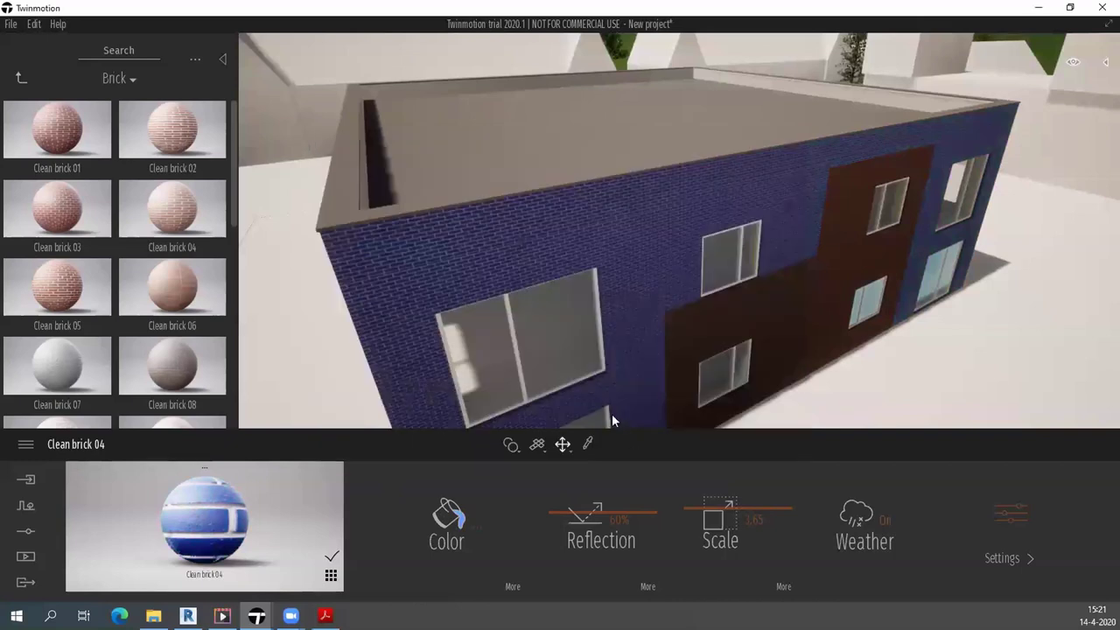
# Replace the facade brick with Dirty brick 01 and set its scale to 2.59.
pyautogui.scroll(-1, 197, 298)
pyautogui.scroll(-2, 158, 245)
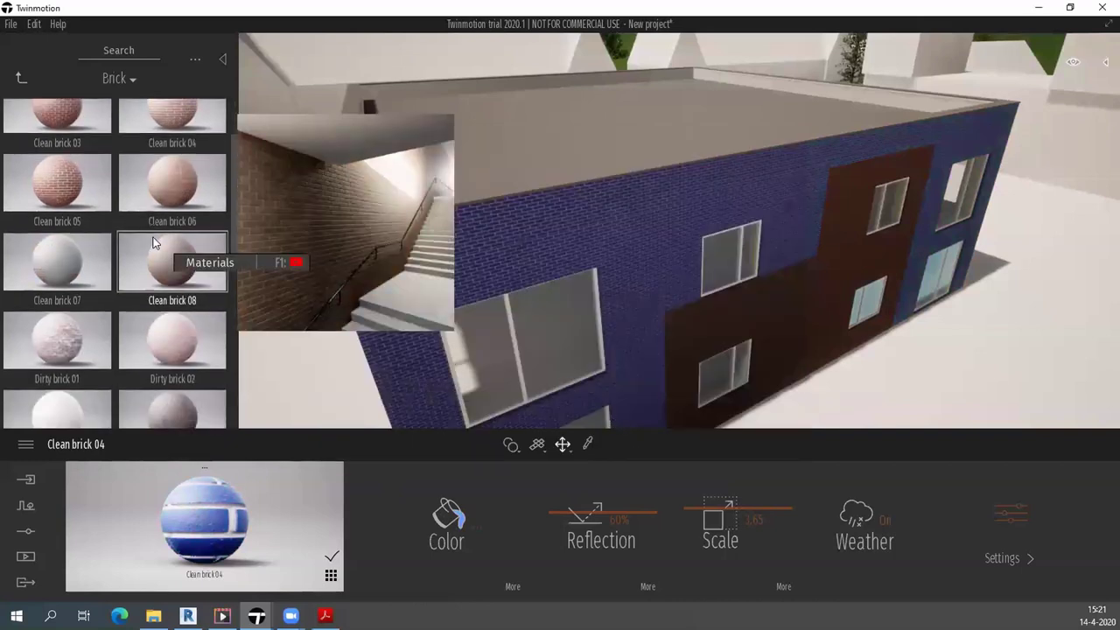
pyautogui.moveTo(57, 341)
pyautogui.moveTo(63, 350); pyautogui.dragTo(701, 306)
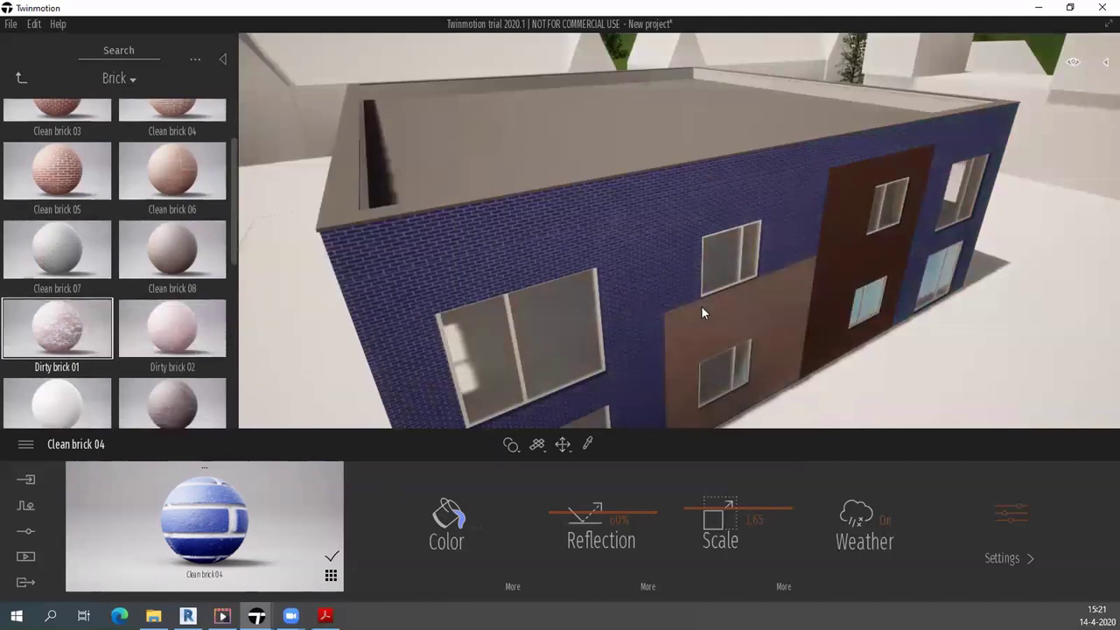
pyautogui.scroll(3, 665, 284)
pyautogui.scroll(4, 728, 280)
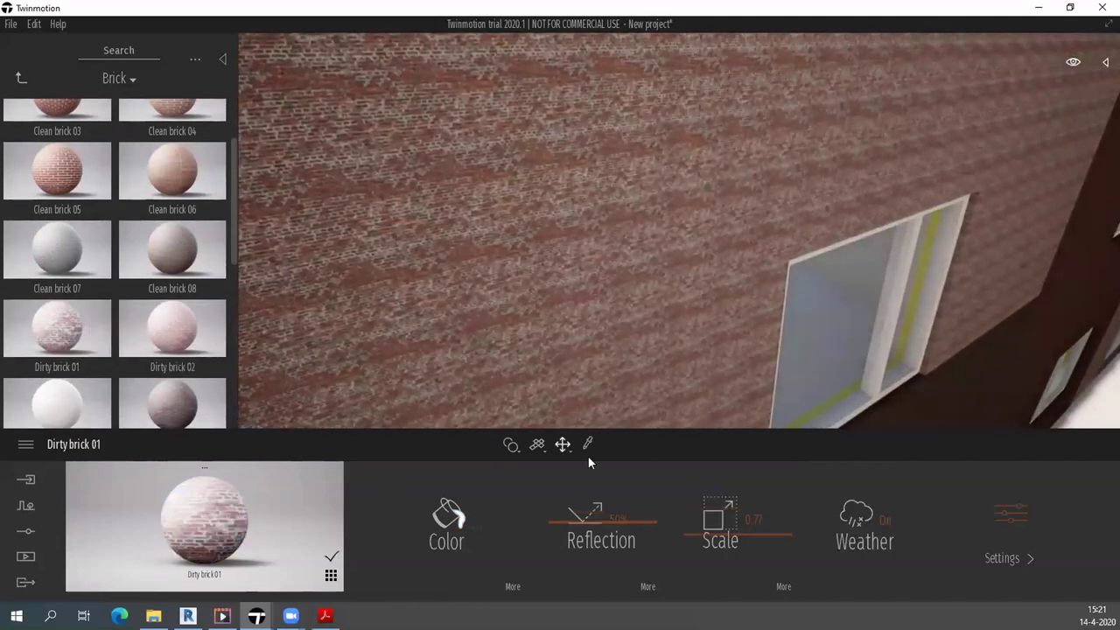
pyautogui.moveTo(708, 530); pyautogui.dragTo(718, 516)
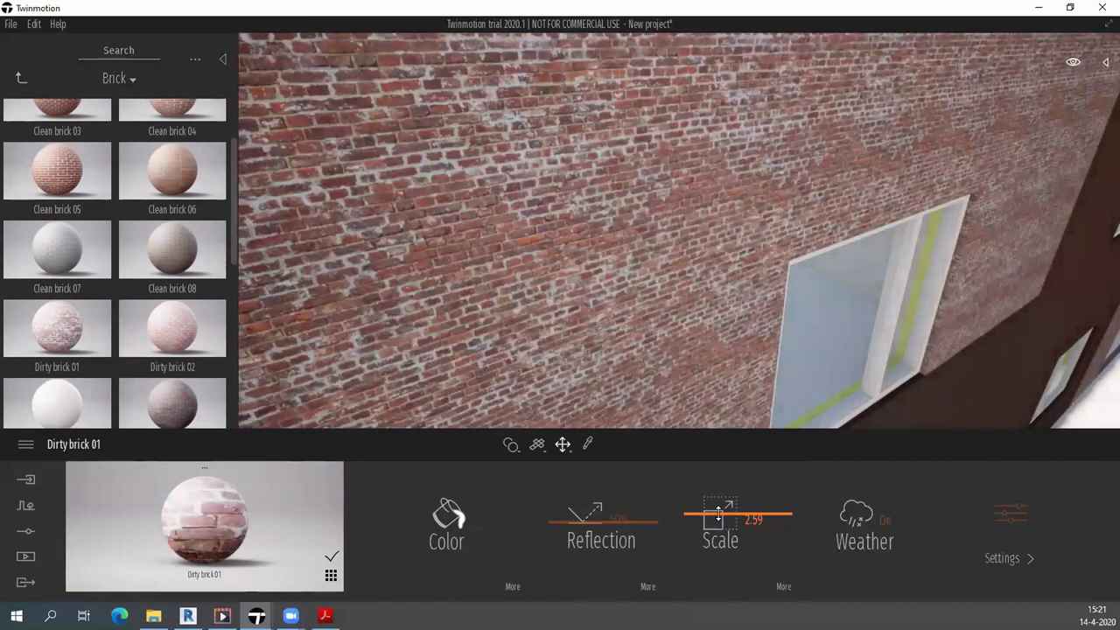
pyautogui.scroll(-5, 611, 336)
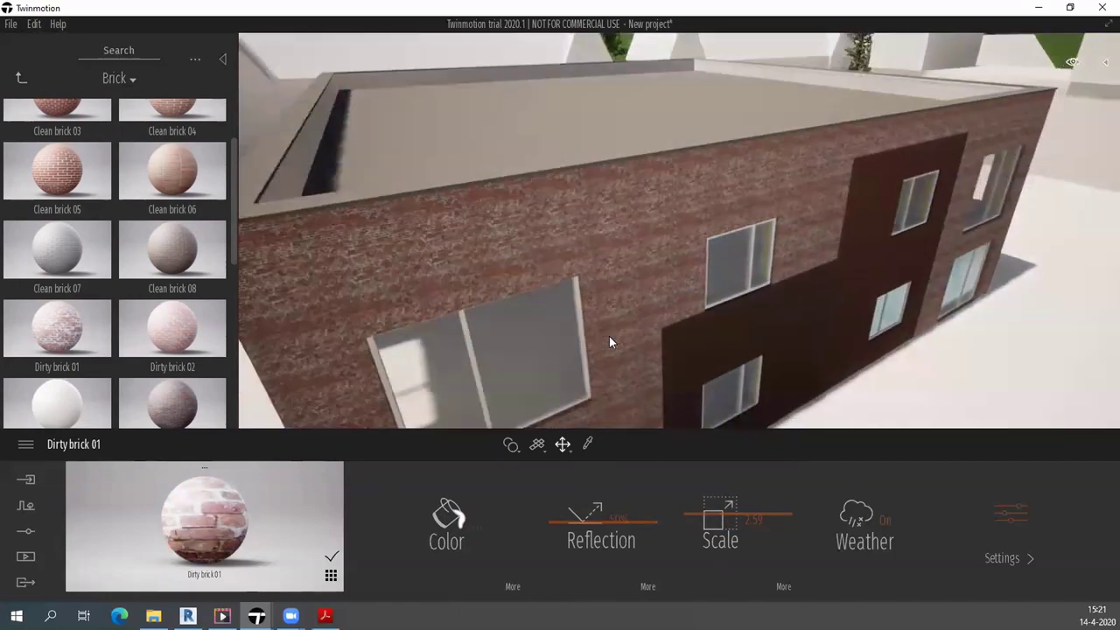
pyautogui.scroll(-2, 188, 249)
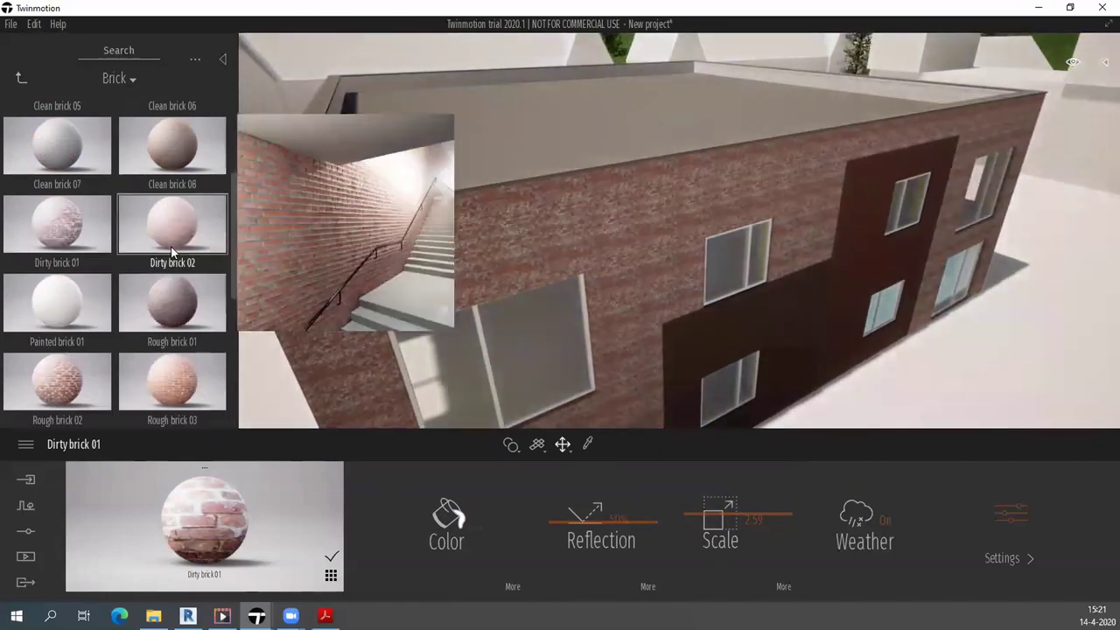
pyautogui.scroll(-2, 149, 175)
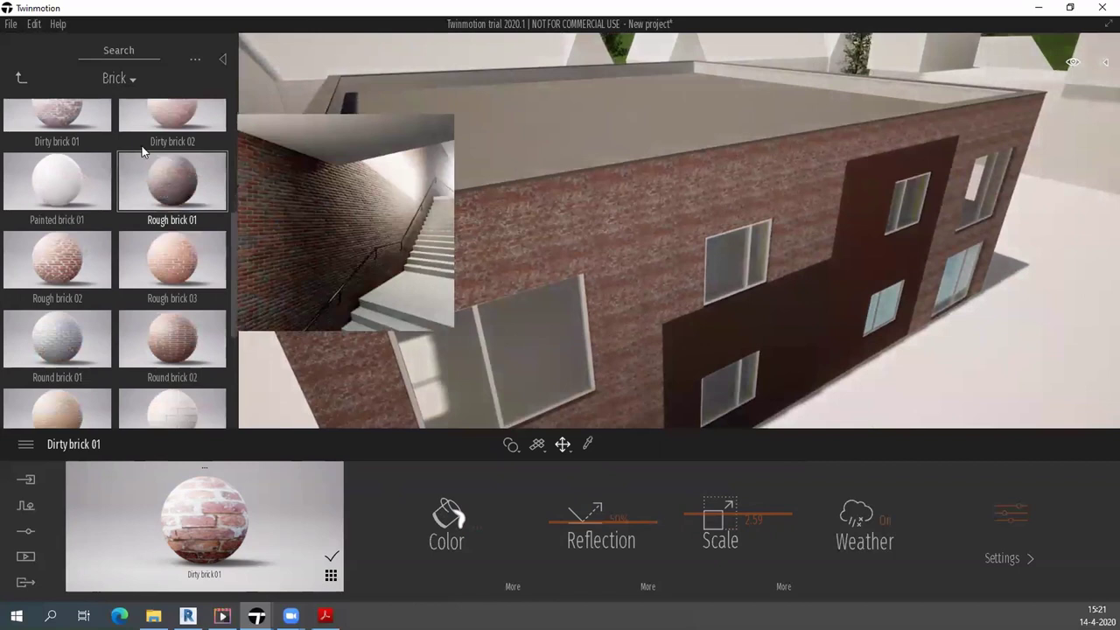
pyautogui.click(112, 79)
# Open Materials > Tiles and apply Ceramic tiles 5 to the dark wall panel.
pyautogui.click(125, 130)
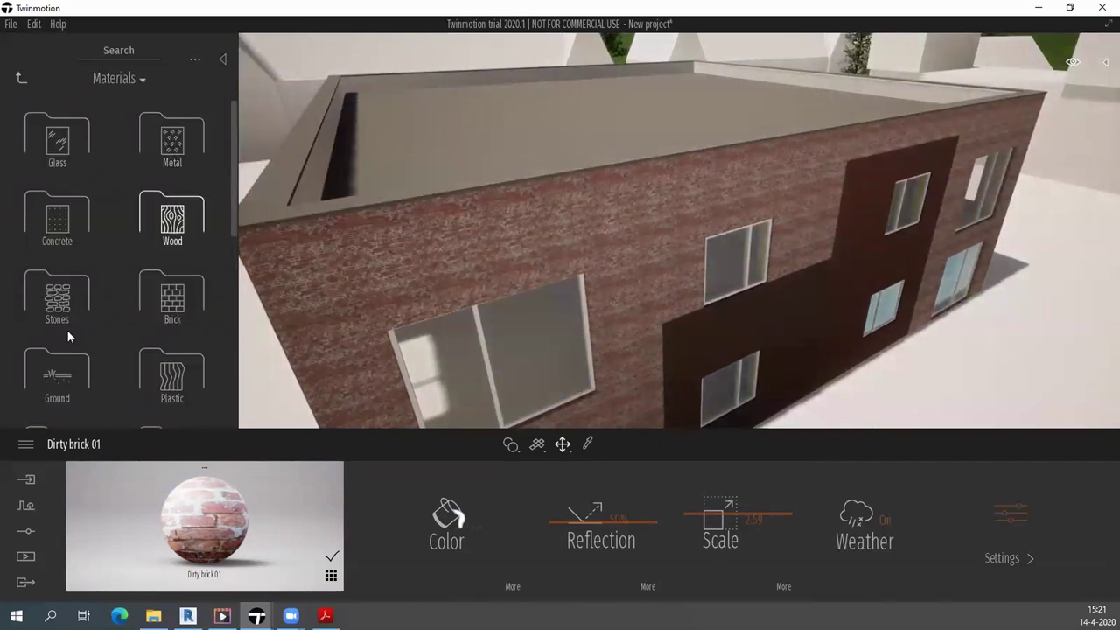
pyautogui.scroll(-1, 79, 343)
pyautogui.scroll(-1, 78, 341)
pyautogui.scroll(-2, 75, 335)
pyautogui.scroll(-1, 170, 344)
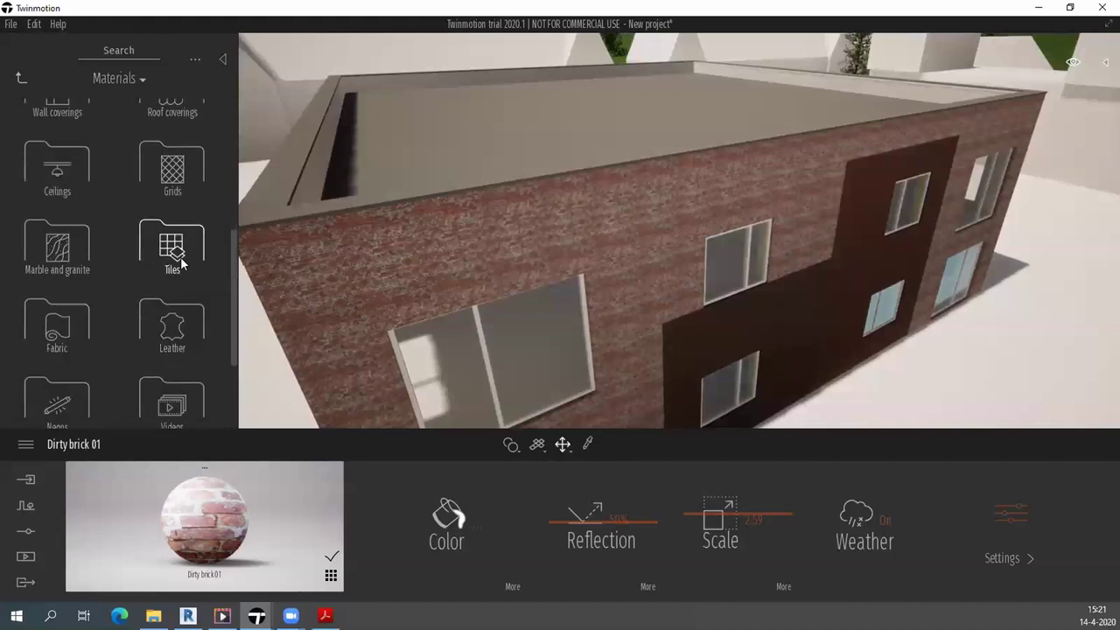
pyautogui.click(175, 245)
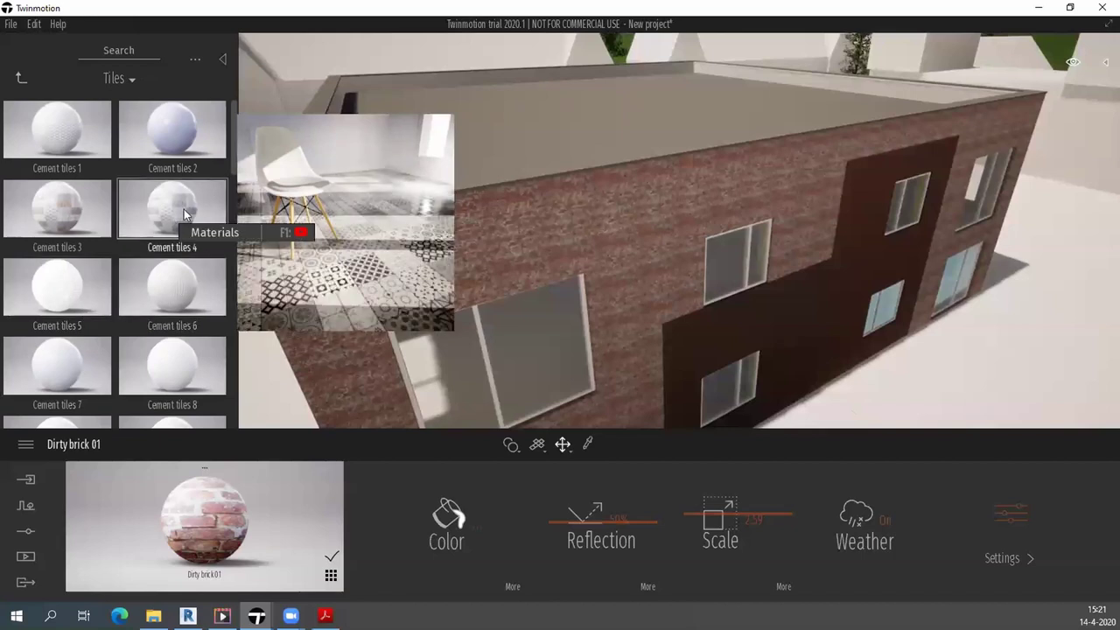
pyautogui.scroll(-3, 147, 229)
pyautogui.scroll(-2, 147, 229)
pyautogui.scroll(-2, 149, 235)
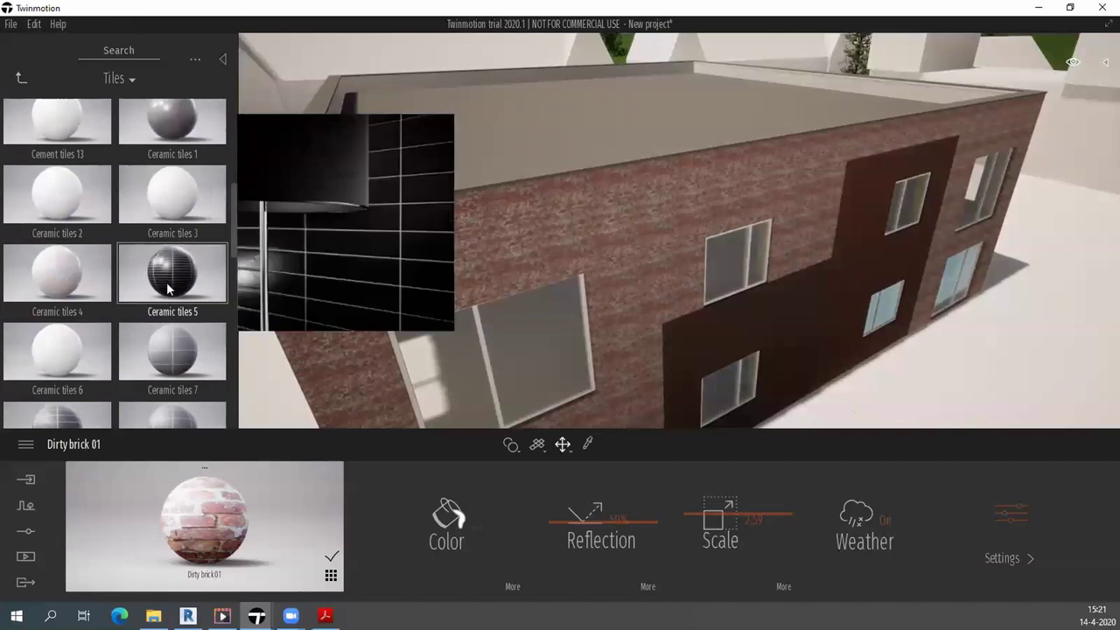
pyautogui.scroll(-3, 167, 289)
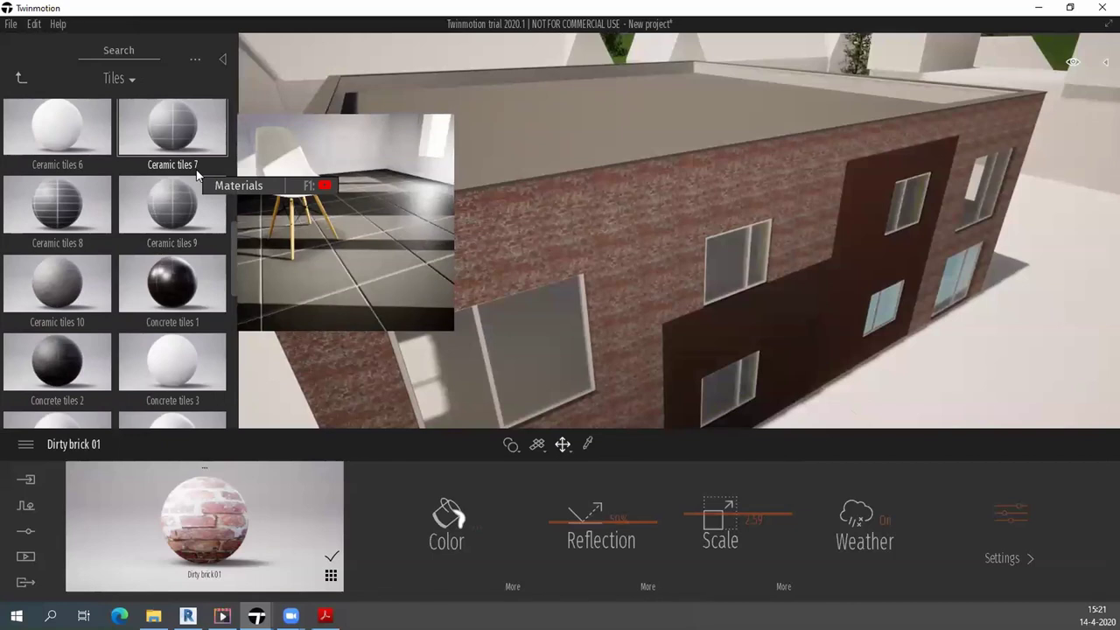
pyautogui.scroll(2, 167, 219)
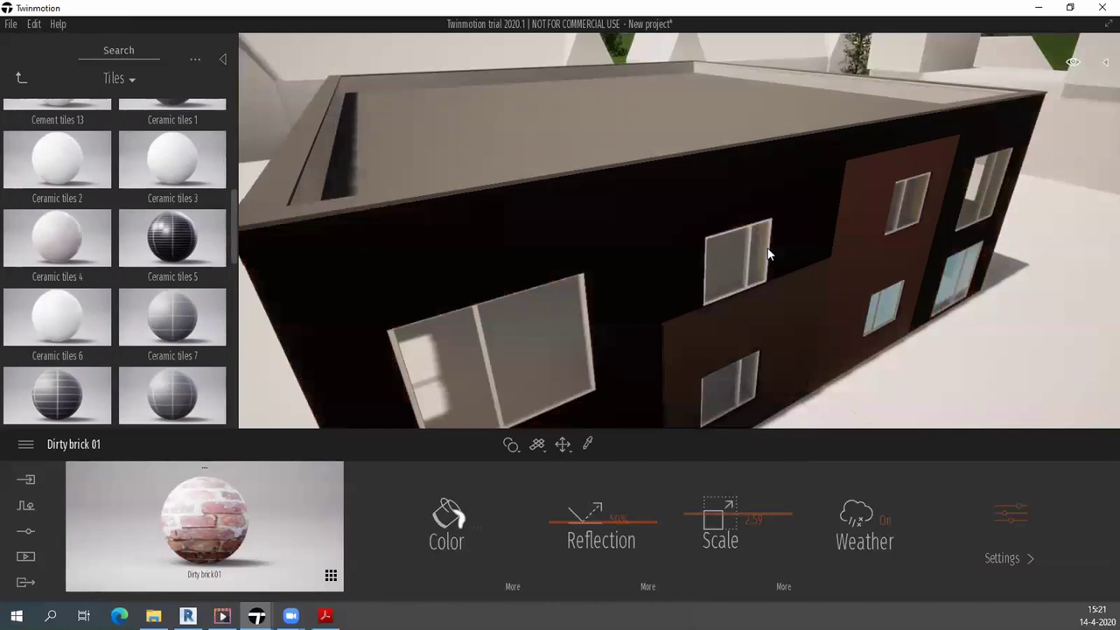
pyautogui.click(853, 278)
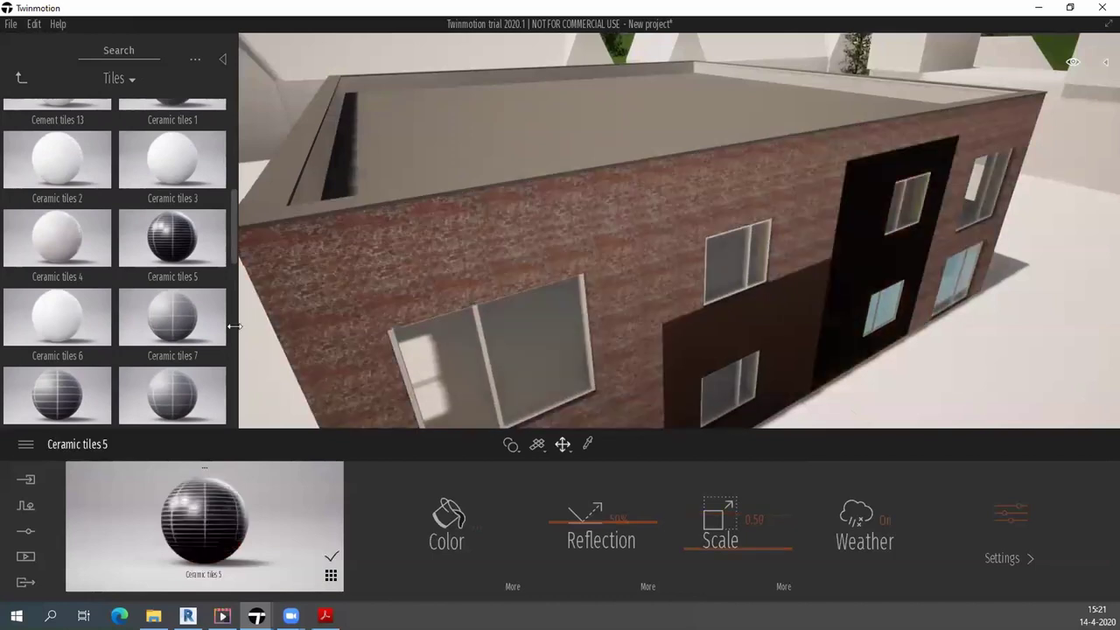
# Swap the panel to Cement tiles 12 and raise its scale to about 2.7.
pyautogui.scroll(-3, 551, 317)
pyautogui.scroll(-2, 452, 267)
pyautogui.scroll(-2, 507, 258)
pyautogui.scroll(-2, 578, 311)
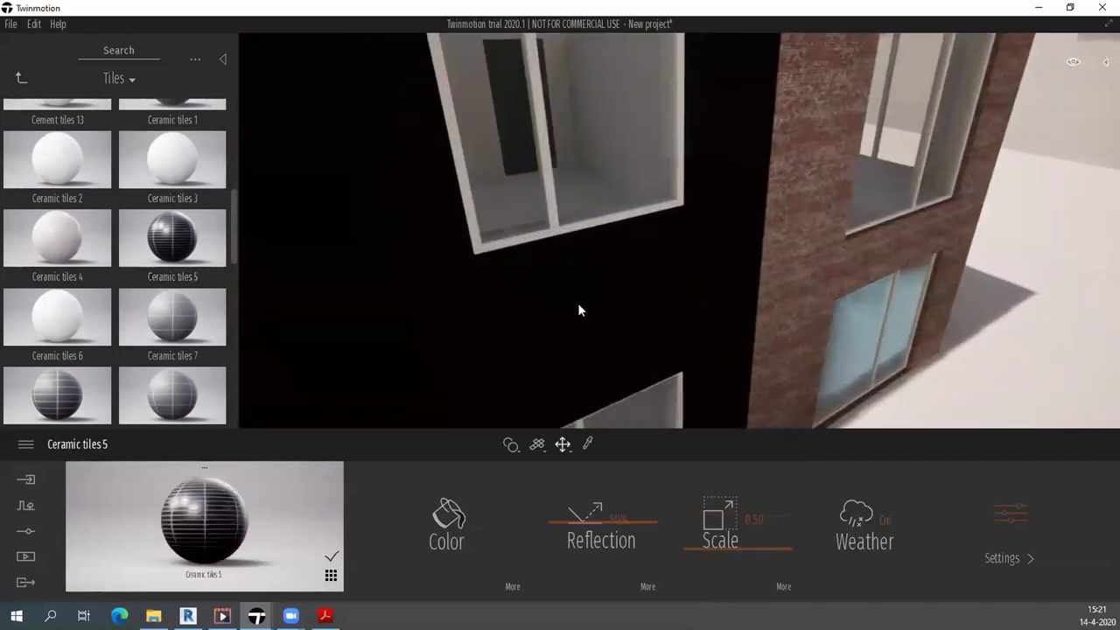
pyautogui.scroll(5, 528, 295)
pyautogui.scroll(2, 165, 198)
pyautogui.scroll(1, 165, 198)
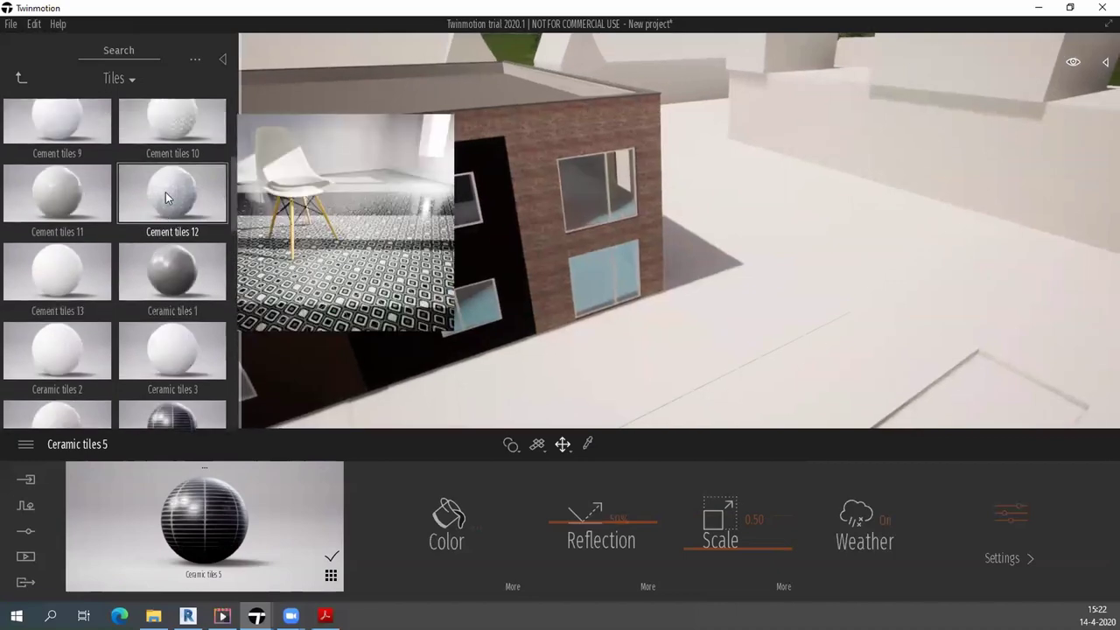
pyautogui.moveTo(166, 192); pyautogui.dragTo(421, 250)
pyautogui.scroll(-2, 455, 255)
pyautogui.scroll(-2, 551, 272)
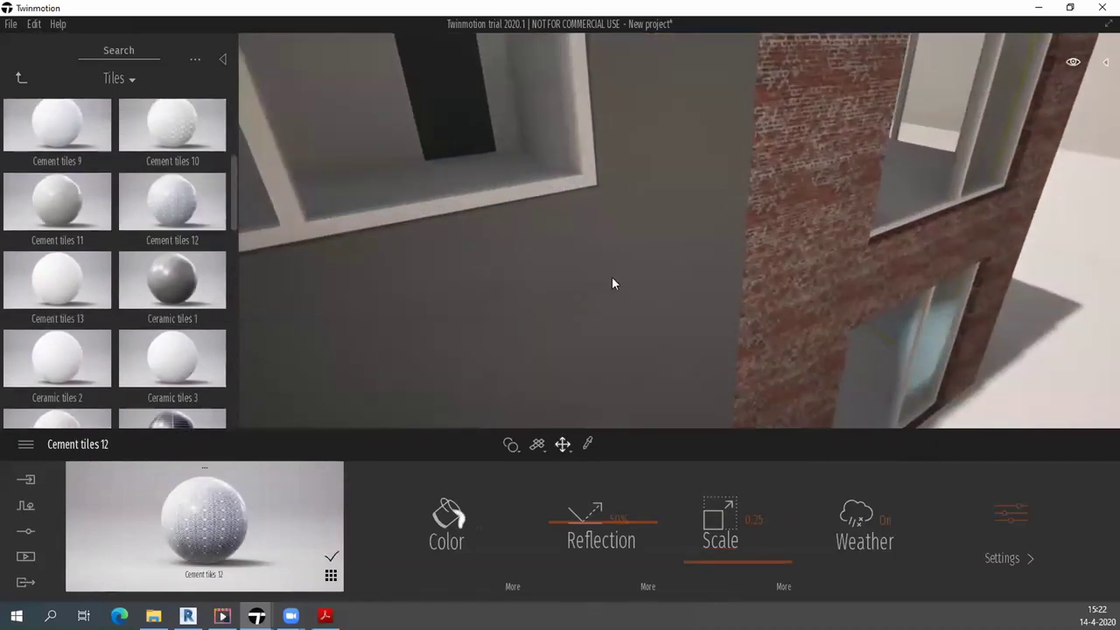
pyautogui.scroll(-2, 617, 280)
pyautogui.scroll(3, 618, 279)
pyautogui.moveTo(707, 557); pyautogui.dragTo(719, 517)
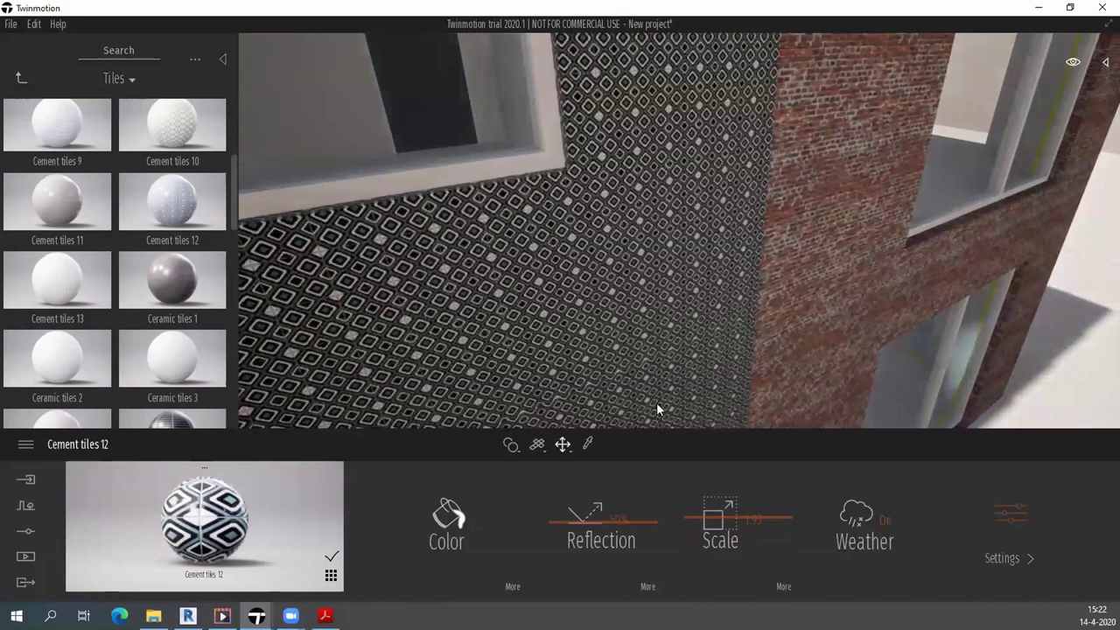
pyautogui.scroll(5, 529, 302)
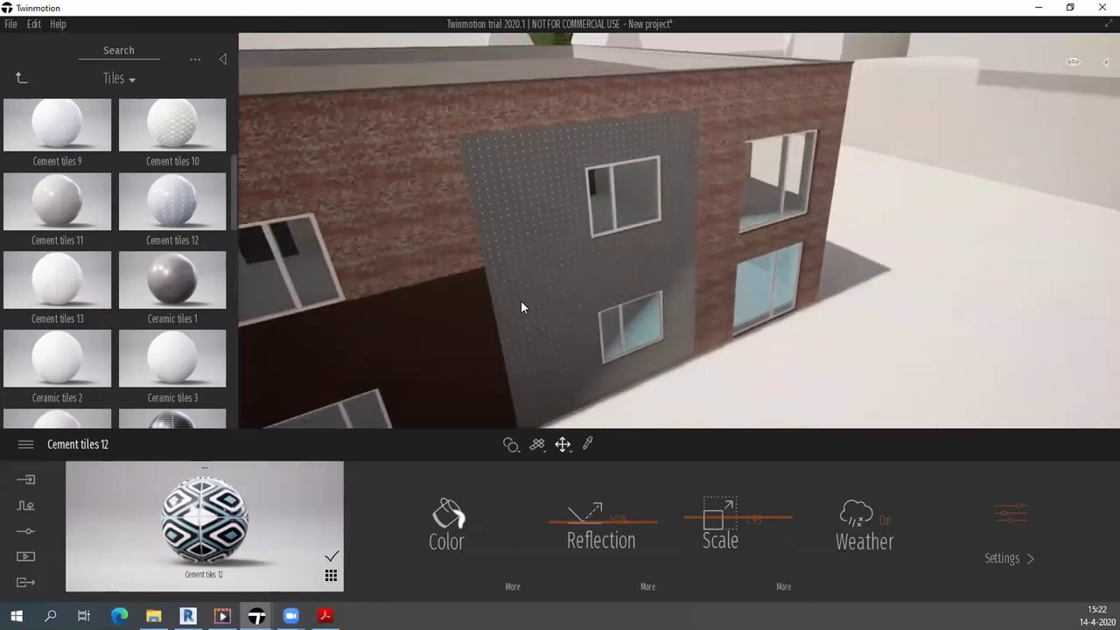
# Go back up to the Library root, open Materials and show the scene's material grid.
pyautogui.click(131, 79)
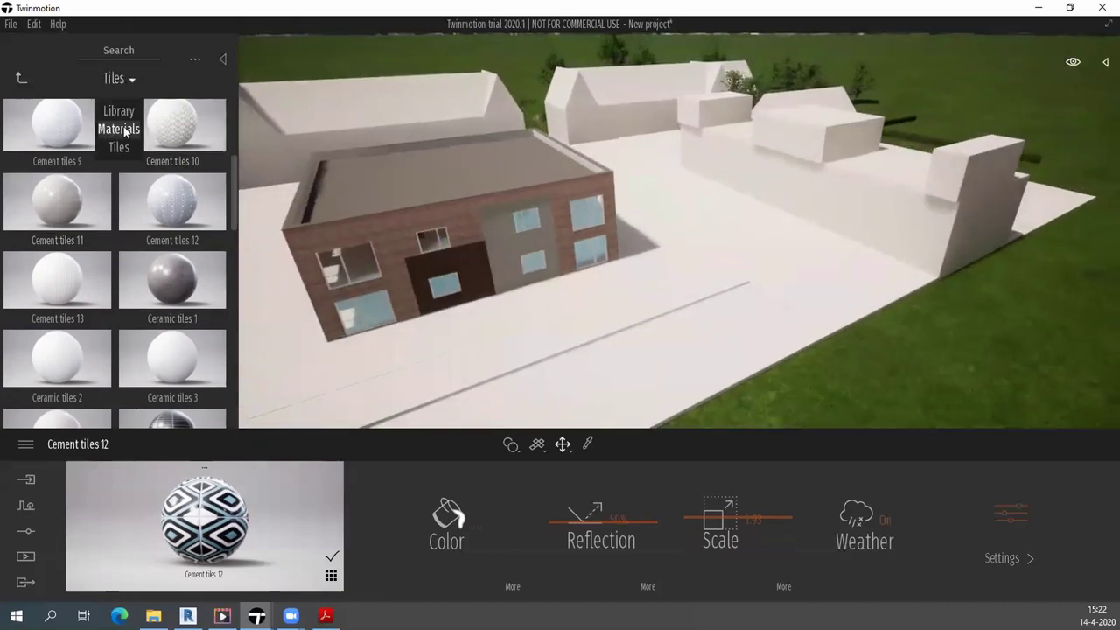
pyautogui.click(129, 79)
pyautogui.click(129, 79)
pyautogui.click(118, 140)
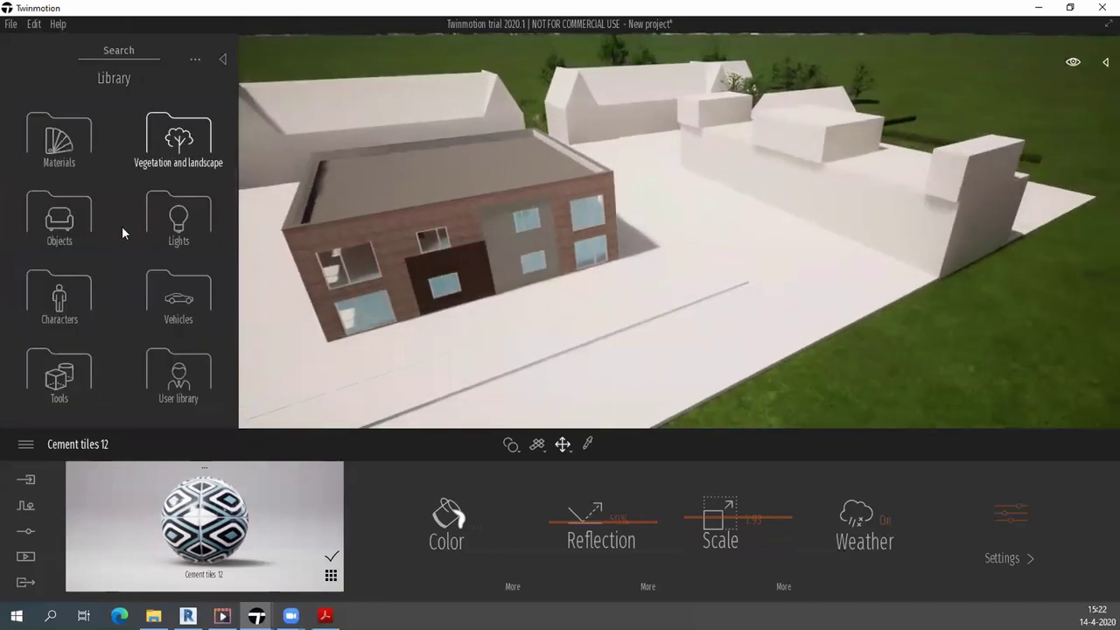
pyautogui.click(88, 138)
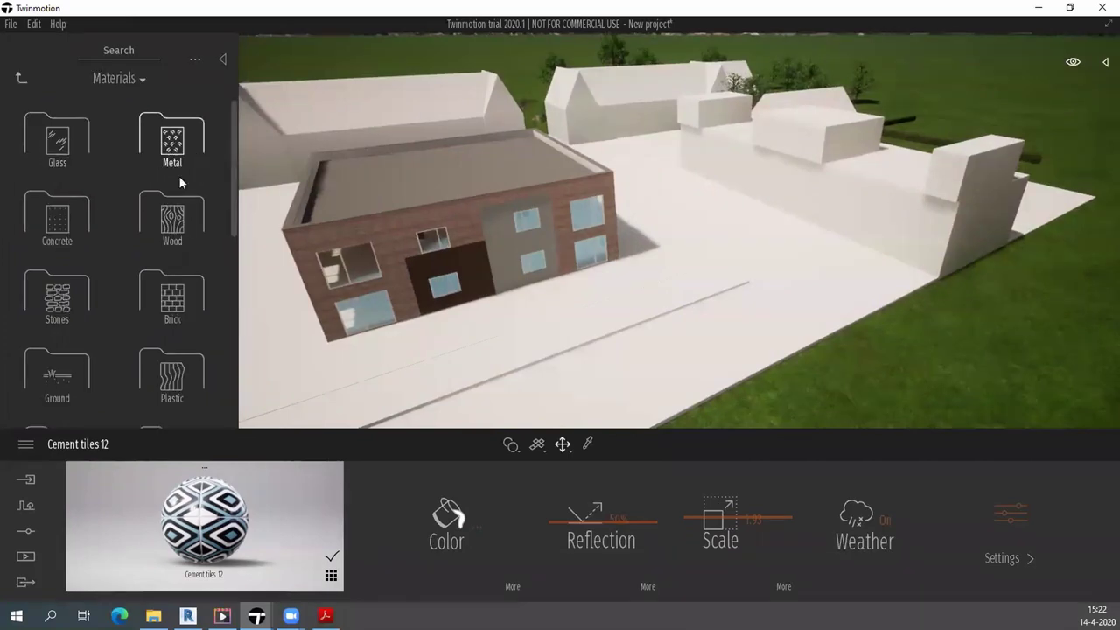
pyautogui.click(331, 576)
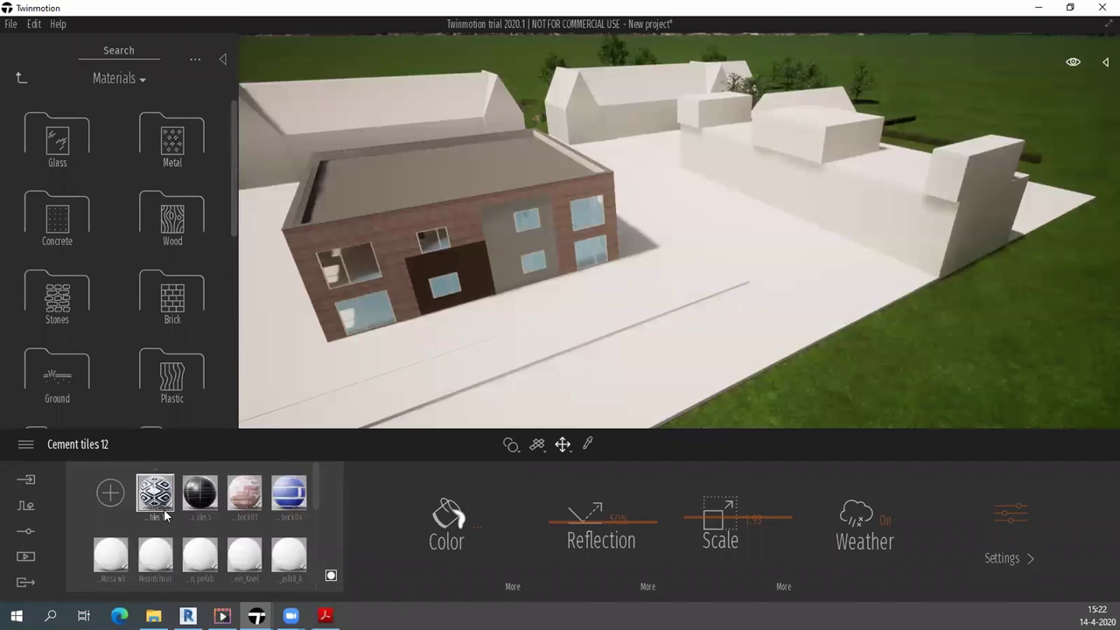
# Create a new blank material, expand its extra colour settings, and open the Ground folder.
pyautogui.click(112, 493)
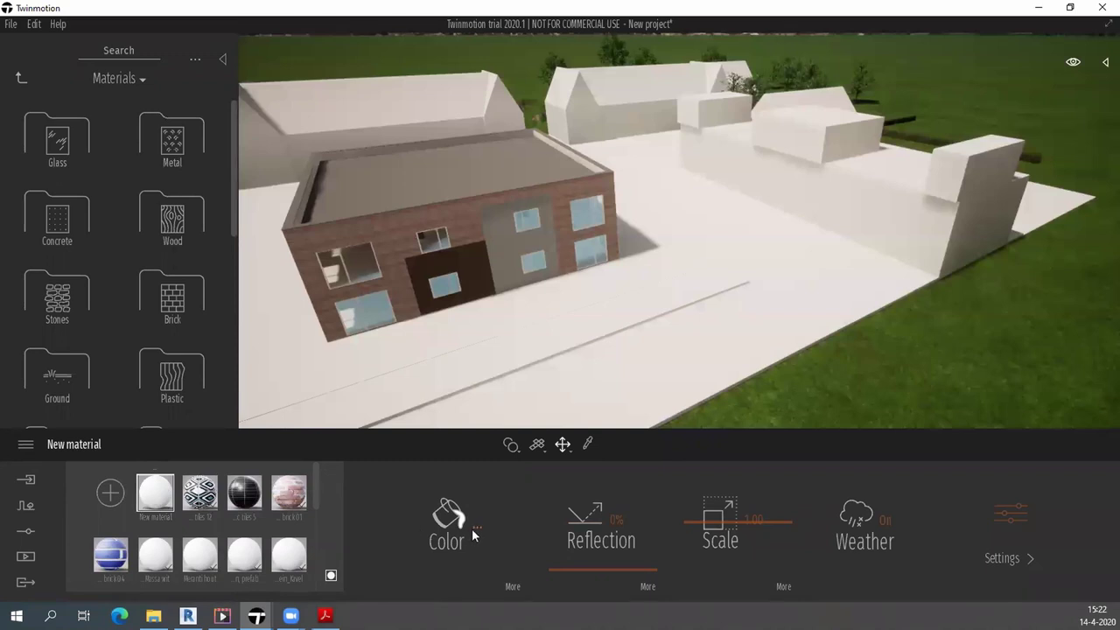
pyautogui.click(510, 588)
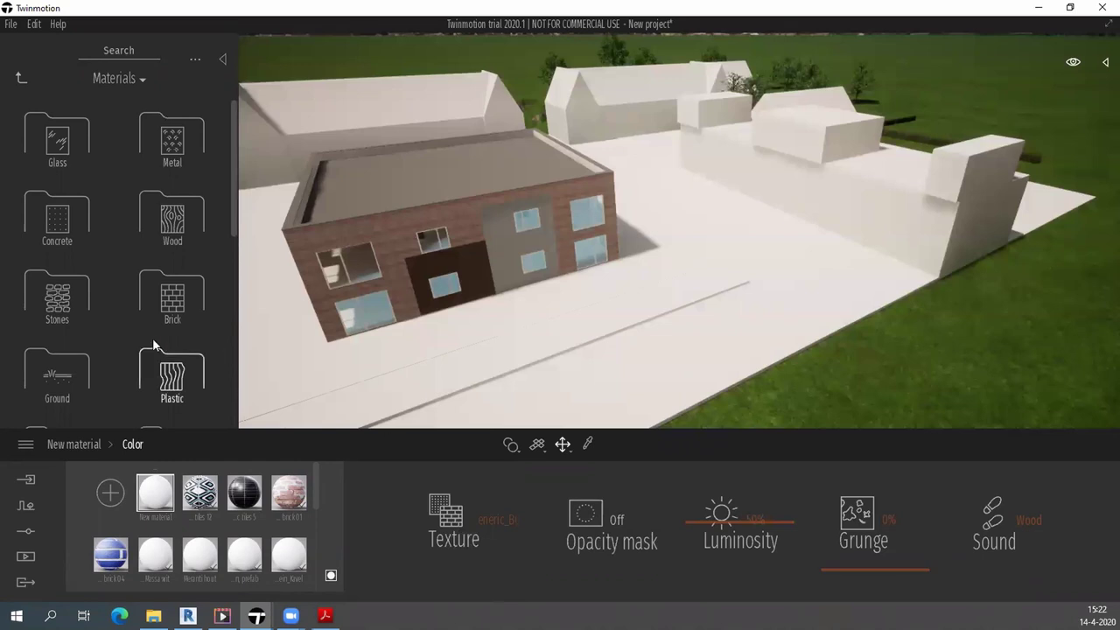
pyautogui.scroll(-2, 98, 316)
pyautogui.click(77, 284)
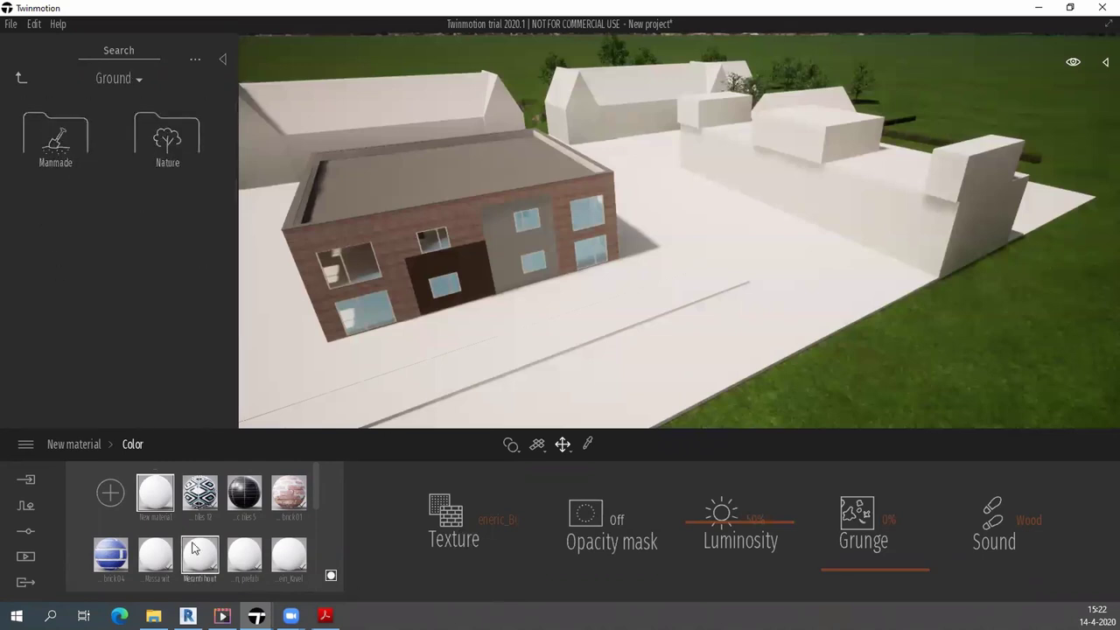
# Cover the lawn around the building with Grass 5, then replace it with Grass 4.
pyautogui.click(61, 144)
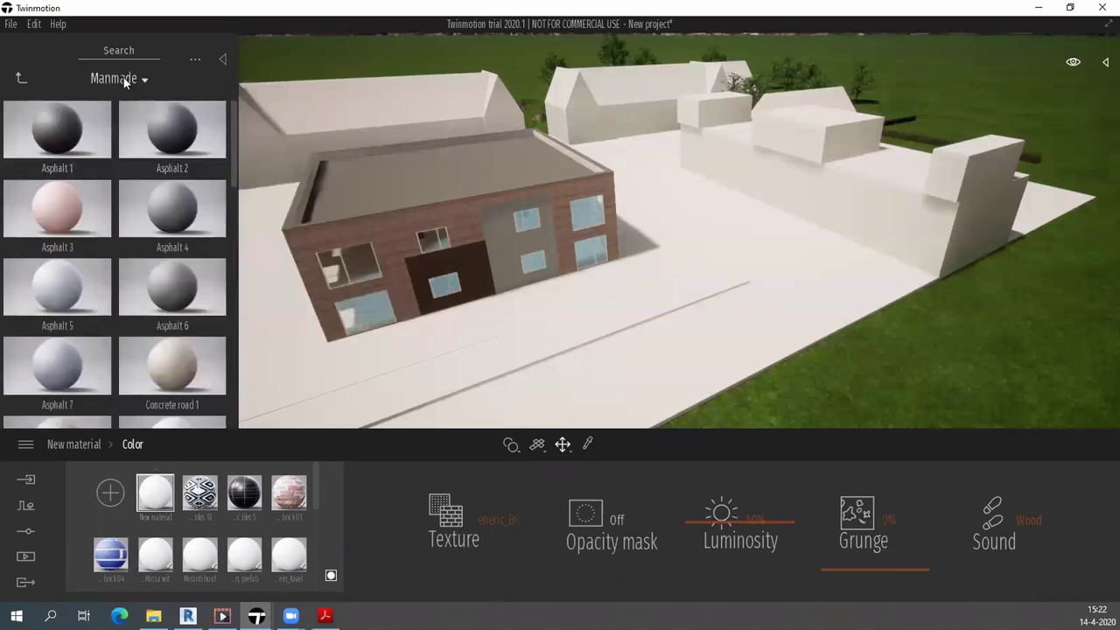
pyautogui.click(125, 80)
pyautogui.click(124, 149)
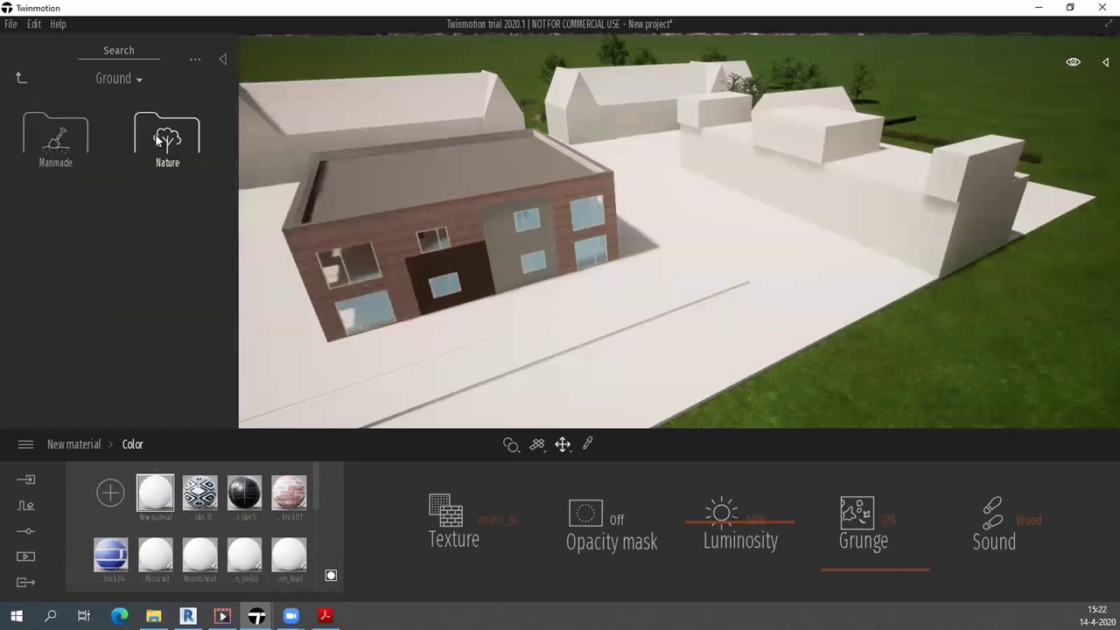
pyautogui.click(167, 141)
pyautogui.scroll(-1, 183, 315)
pyautogui.moveTo(184, 311); pyautogui.dragTo(677, 372)
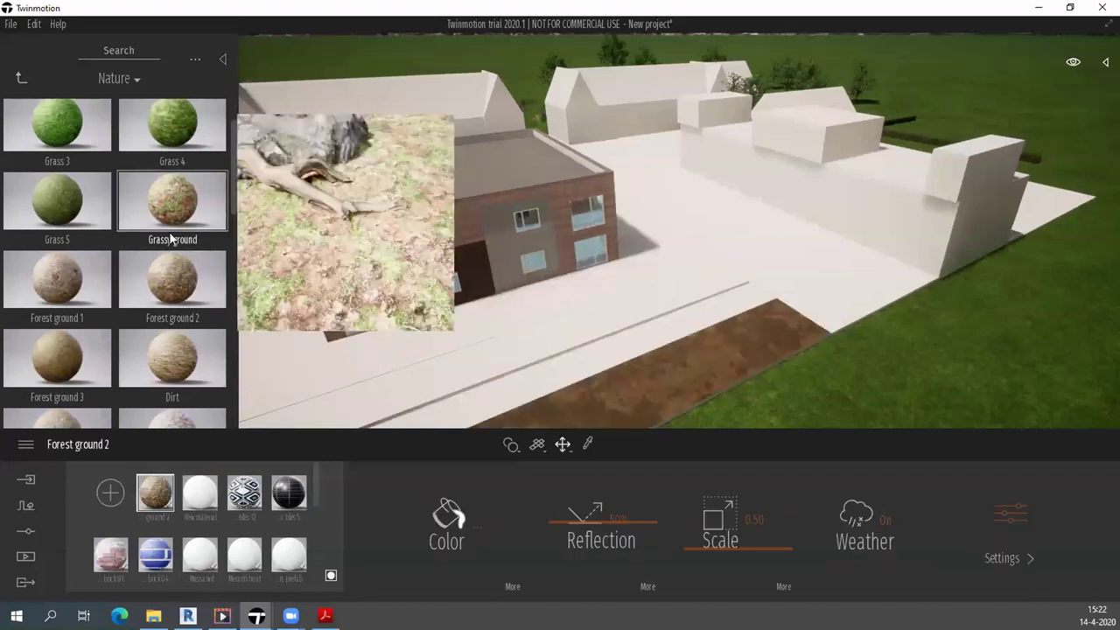
pyautogui.moveTo(57, 201)
pyautogui.mouseDown()
pyautogui.moveTo(663, 350)
pyautogui.moveTo(509, 289)
pyautogui.mouseUp()
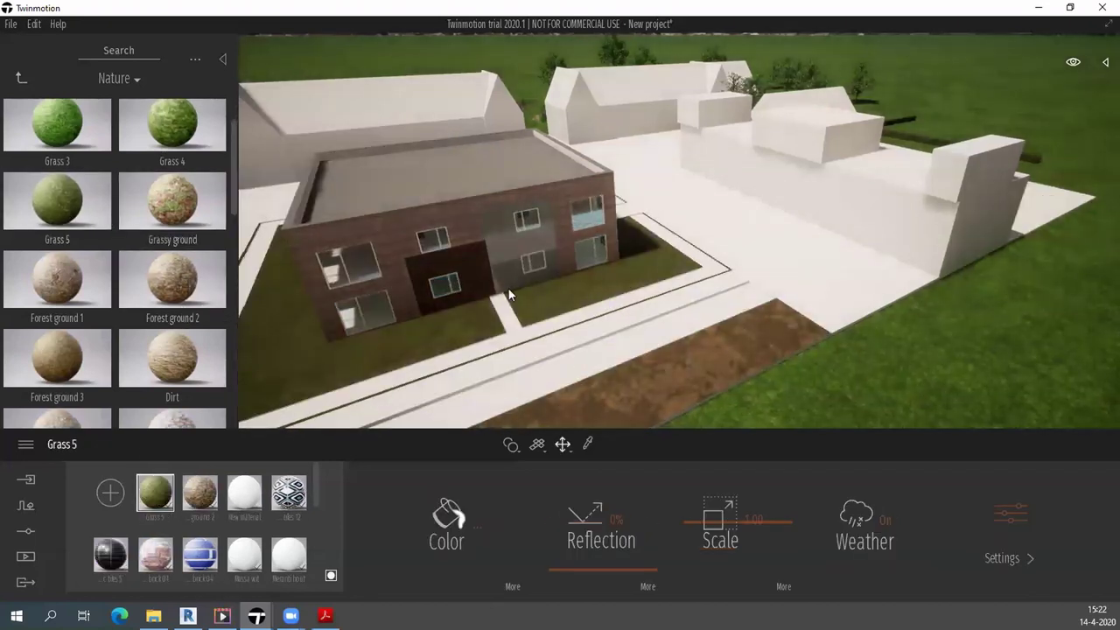
pyautogui.moveTo(172, 133); pyautogui.dragTo(520, 345)
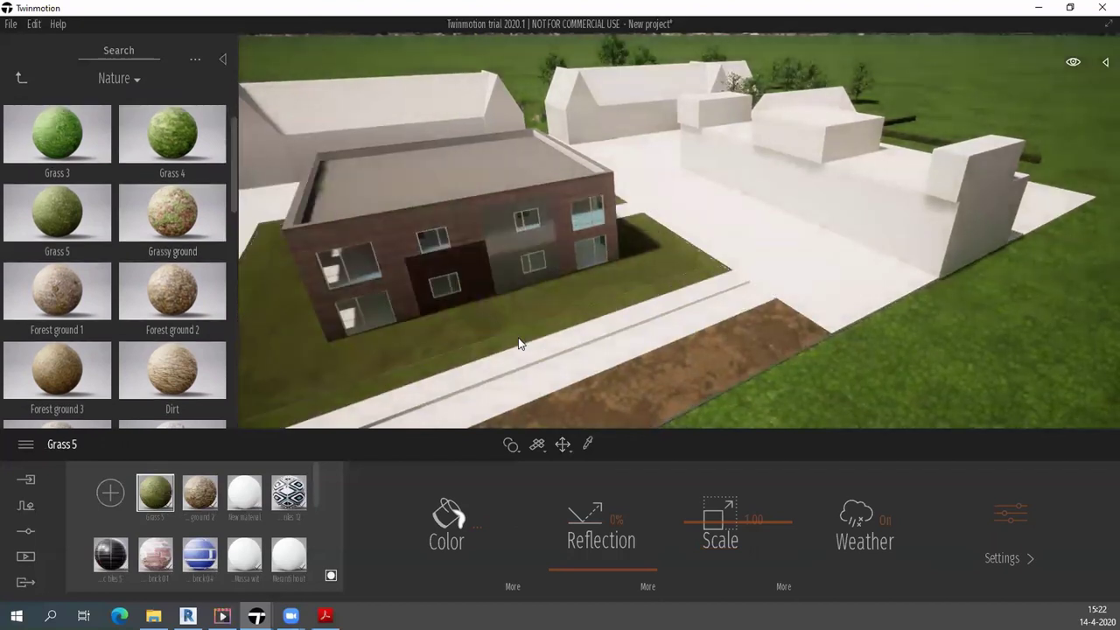
# Pave the road with Asphalt 1, the roadside strip with Asphalt 3, then lighten the road asphalt.
pyautogui.scroll(-1, 87, 245)
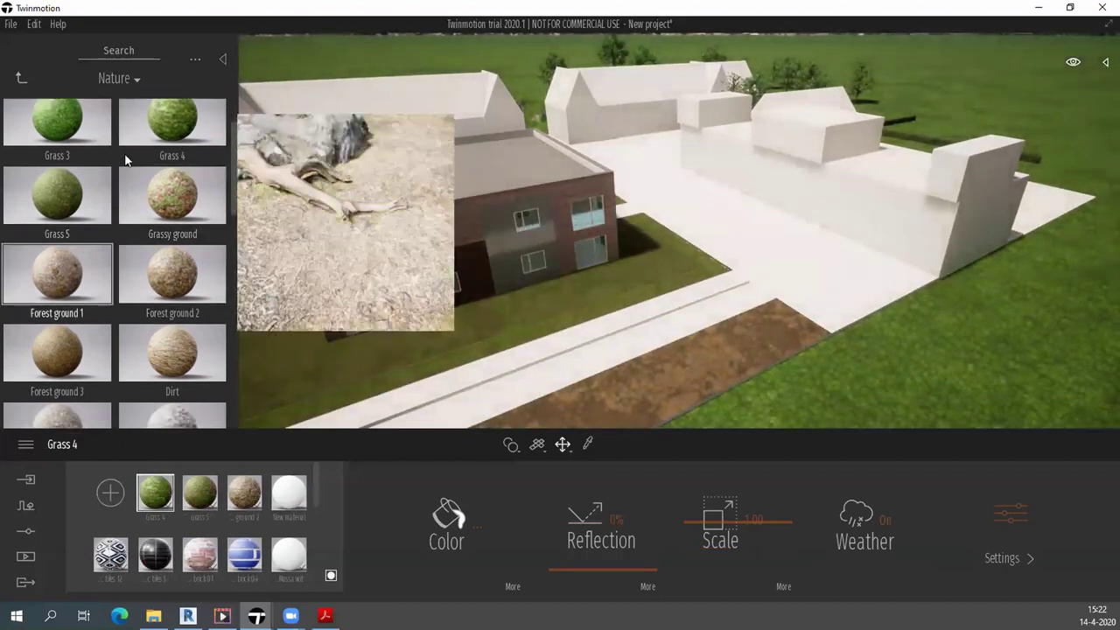
pyautogui.click(122, 79)
pyautogui.click(119, 146)
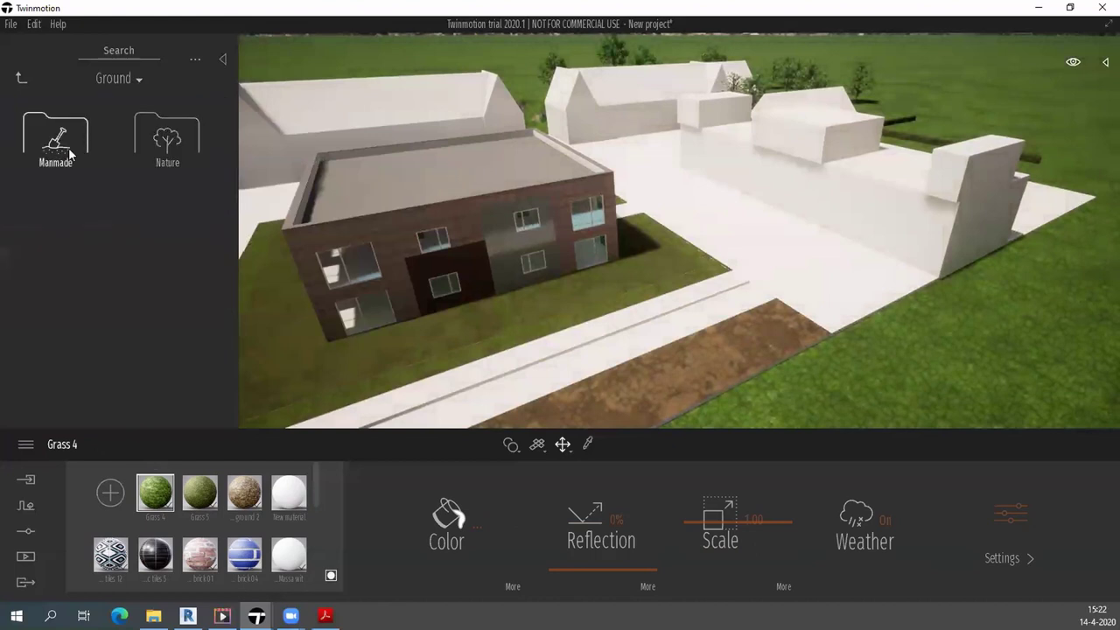
pyautogui.click(68, 147)
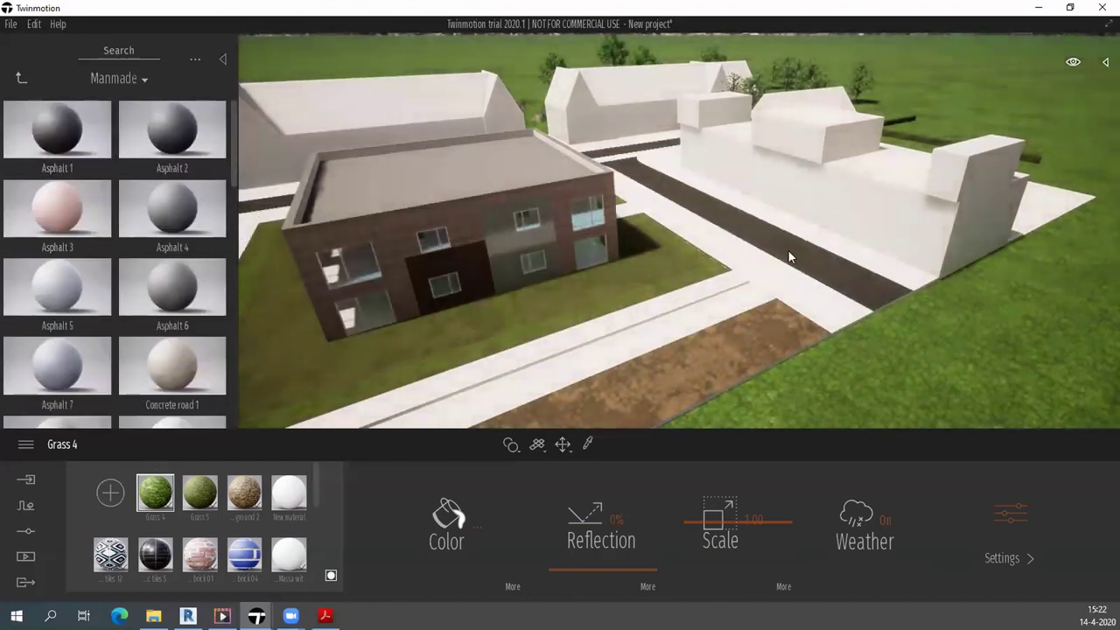
pyautogui.moveTo(254, 164); pyautogui.dragTo(788, 249)
pyautogui.moveTo(90, 223); pyautogui.dragTo(833, 294)
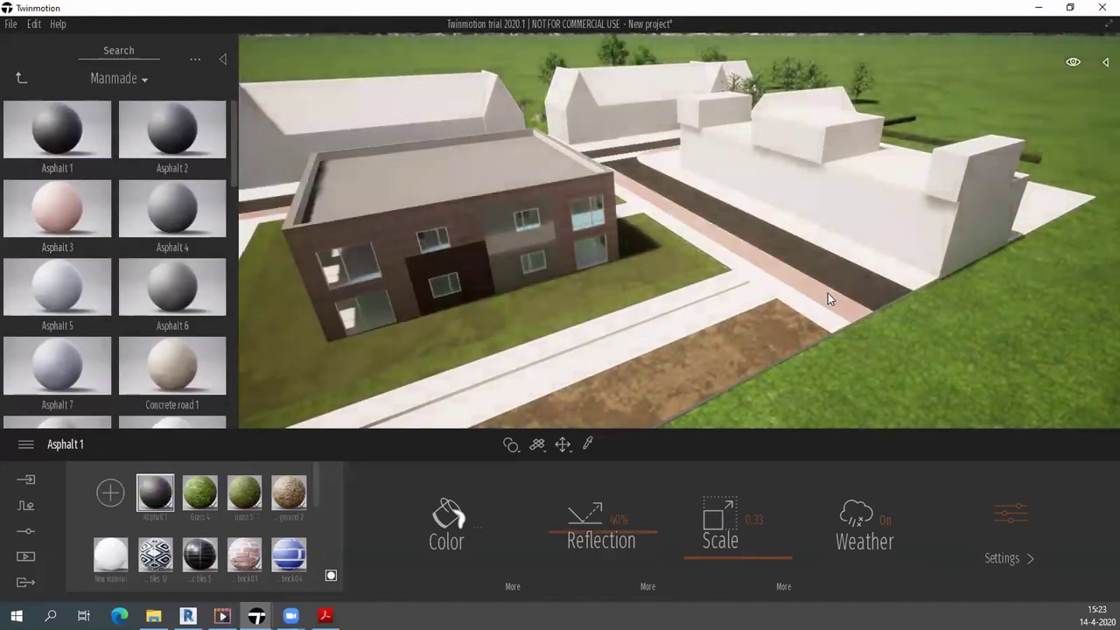
pyautogui.moveTo(173, 209)
pyautogui.mouseDown()
pyautogui.moveTo(634, 163)
pyautogui.moveTo(621, 157)
pyautogui.mouseUp()
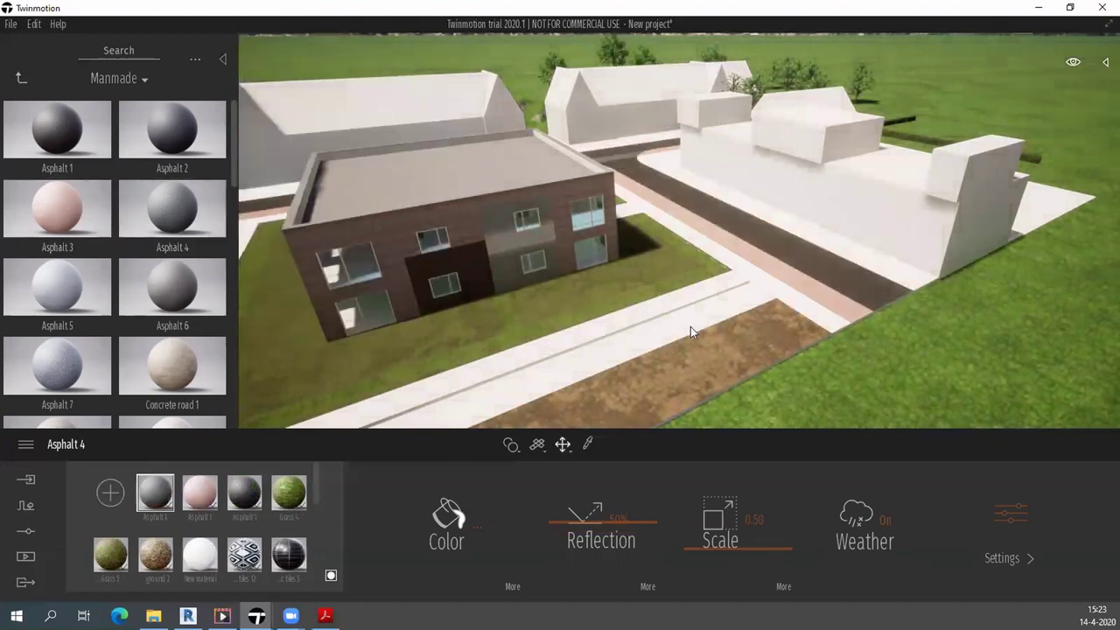
# Move up from Manmade to the Library root and open Materials > Metal.
pyautogui.scroll(-2, 93, 259)
pyautogui.scroll(-2, 129, 152)
pyautogui.scroll(-1, 150, 296)
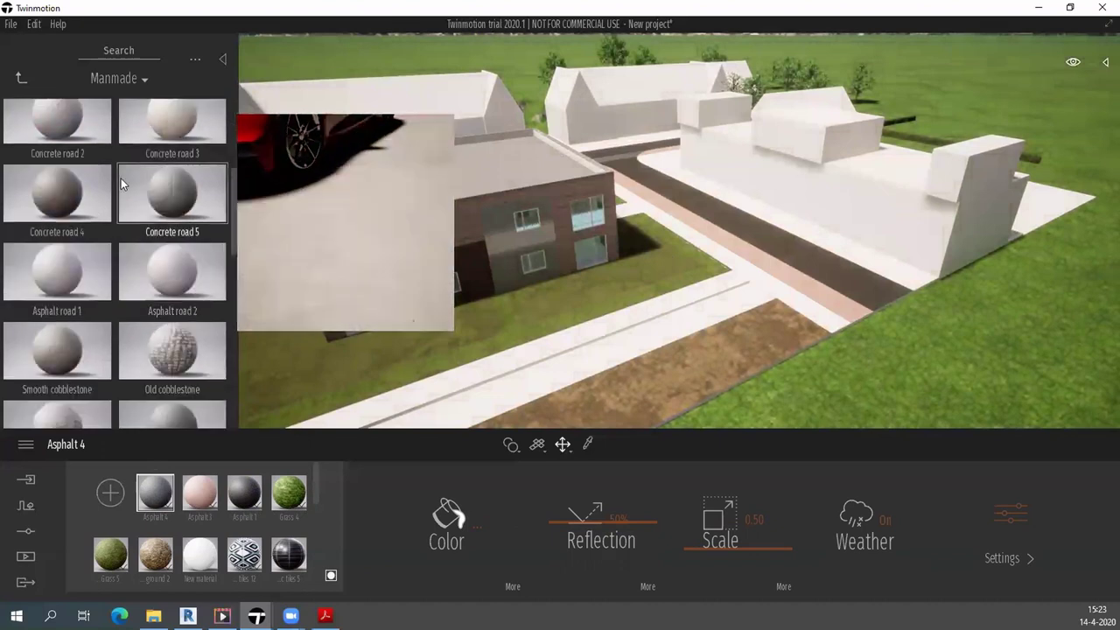
pyautogui.click(127, 78)
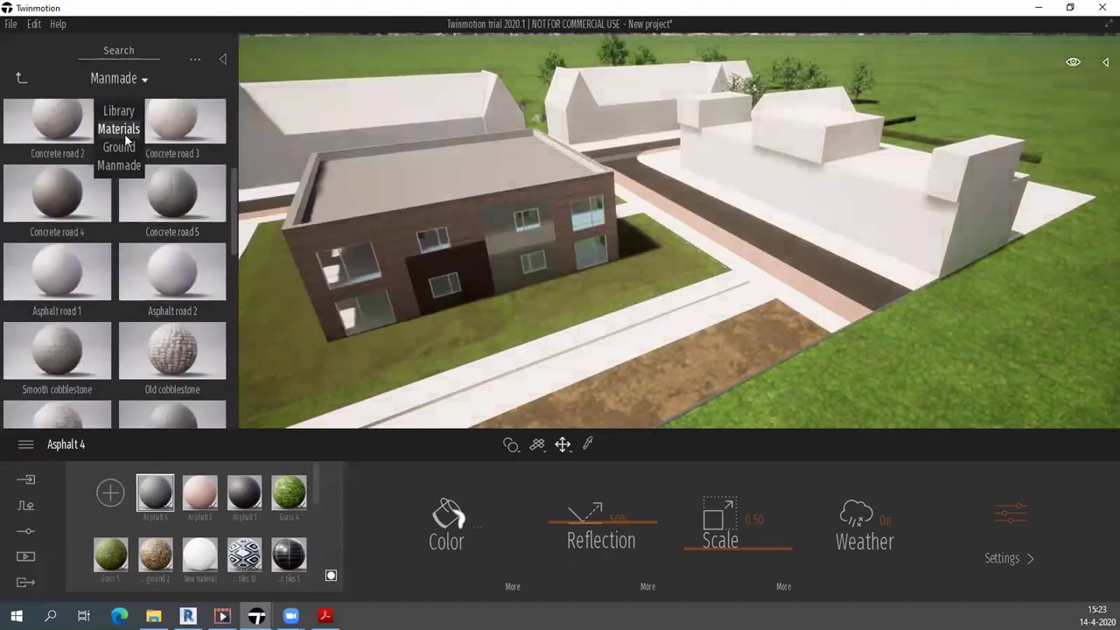
pyautogui.click(119, 146)
pyautogui.click(121, 81)
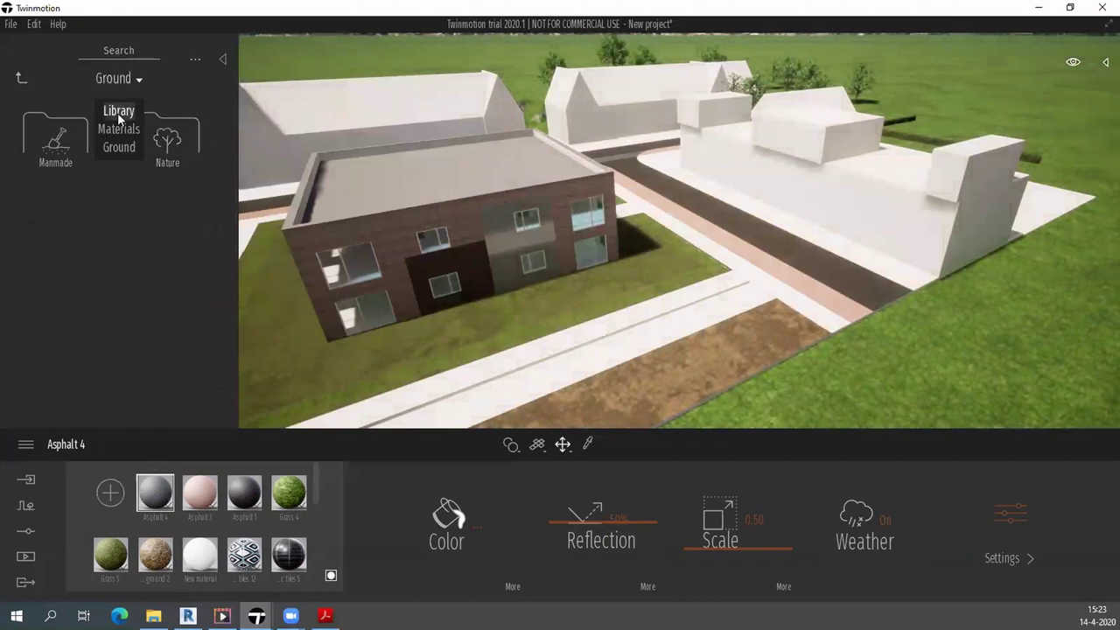
pyautogui.click(118, 112)
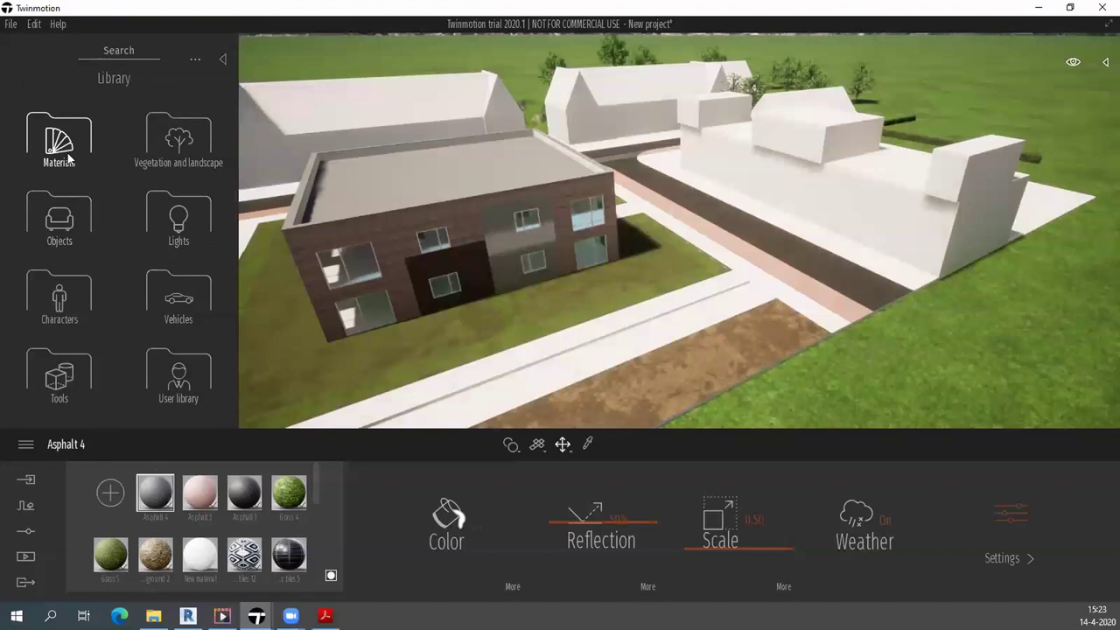
pyautogui.click(68, 158)
pyautogui.click(187, 145)
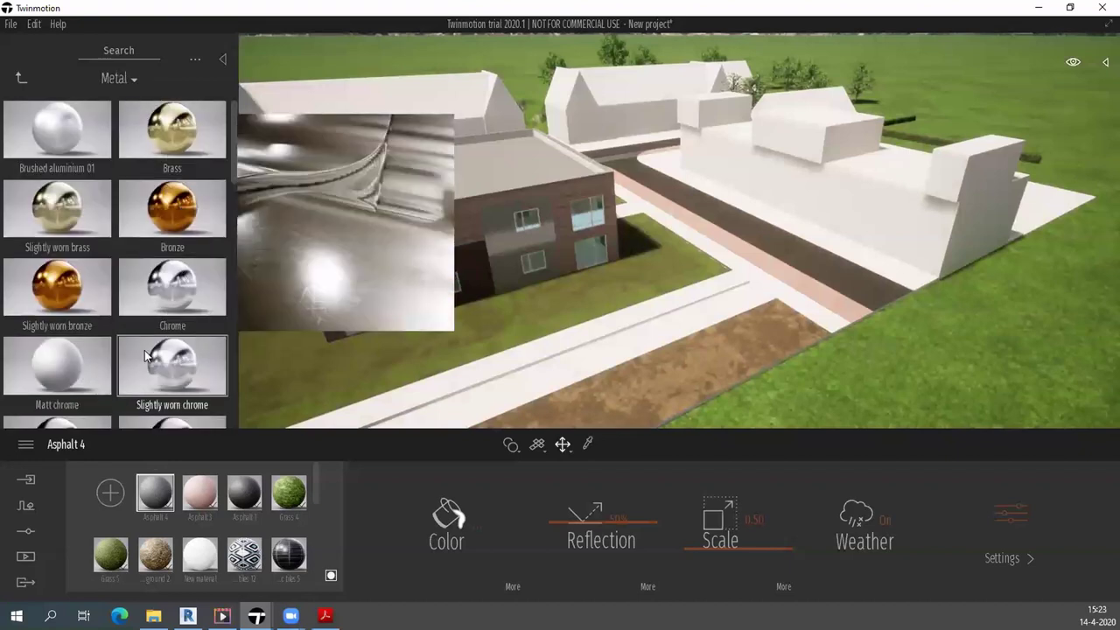
# Apply Chrome from the Metal list to the surrounding context buildings.
pyautogui.scroll(-1, 144, 350)
pyautogui.moveTo(57, 233); pyautogui.dragTo(828, 182)
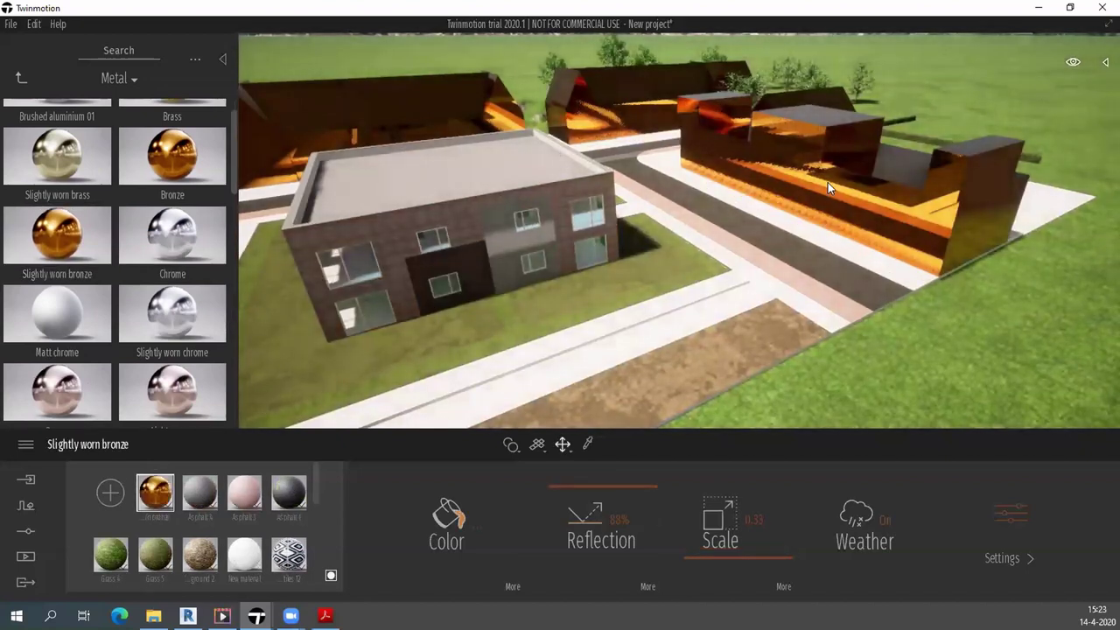
pyautogui.moveTo(618, 153); pyautogui.dragTo(696, 162, button='right')
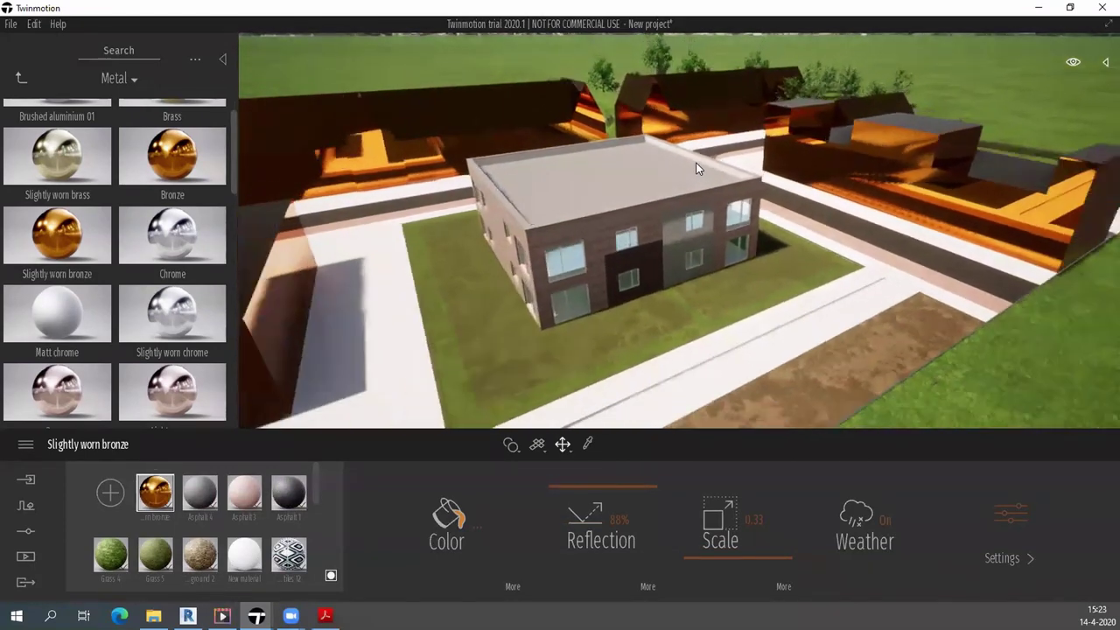
pyautogui.moveTo(163, 229); pyautogui.dragTo(840, 197)
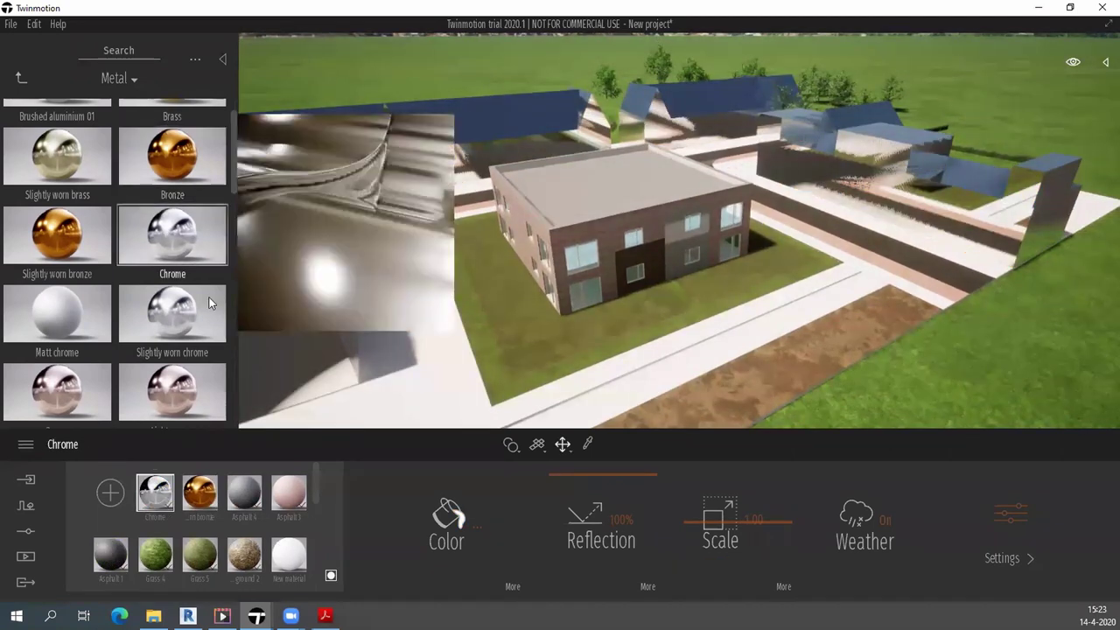
# Return the library to the Materials category folders and scroll through them.
pyautogui.click(121, 79)
pyautogui.click(124, 130)
pyautogui.scroll(-1, 103, 221)
pyautogui.scroll(-1, 103, 221)
pyautogui.scroll(-1, 99, 220)
pyautogui.scroll(-1, 99, 220)
pyautogui.scroll(-2, 99, 221)
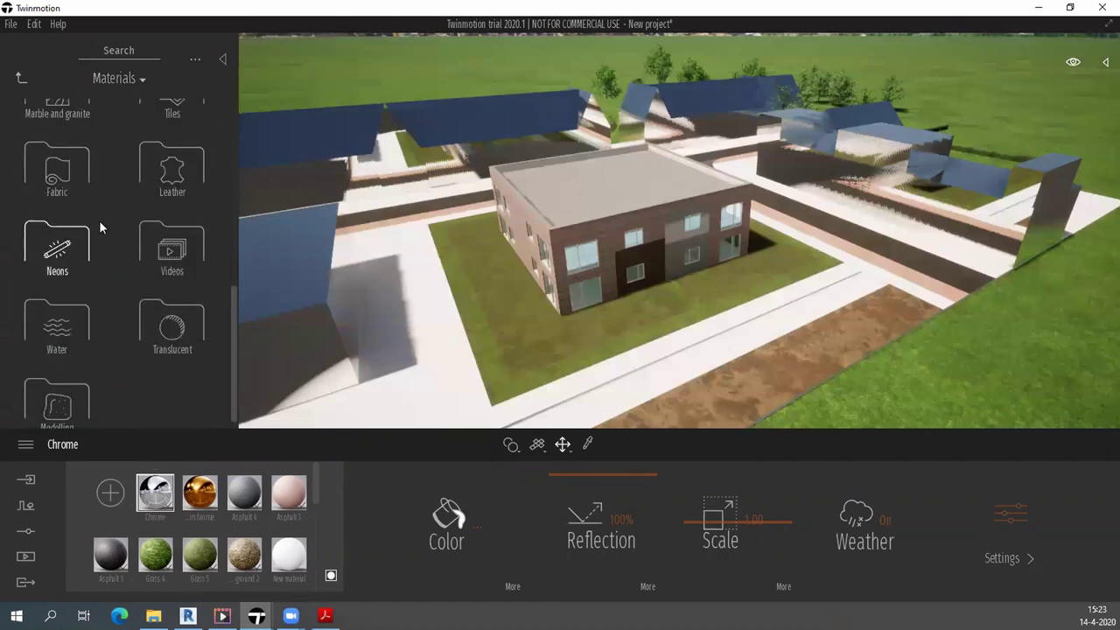
# Drag Wet plaster from the Modelling materials onto the surrounding context buildings, replacing Chrome.
pyautogui.click(70, 388)
pyautogui.moveTo(179, 366)
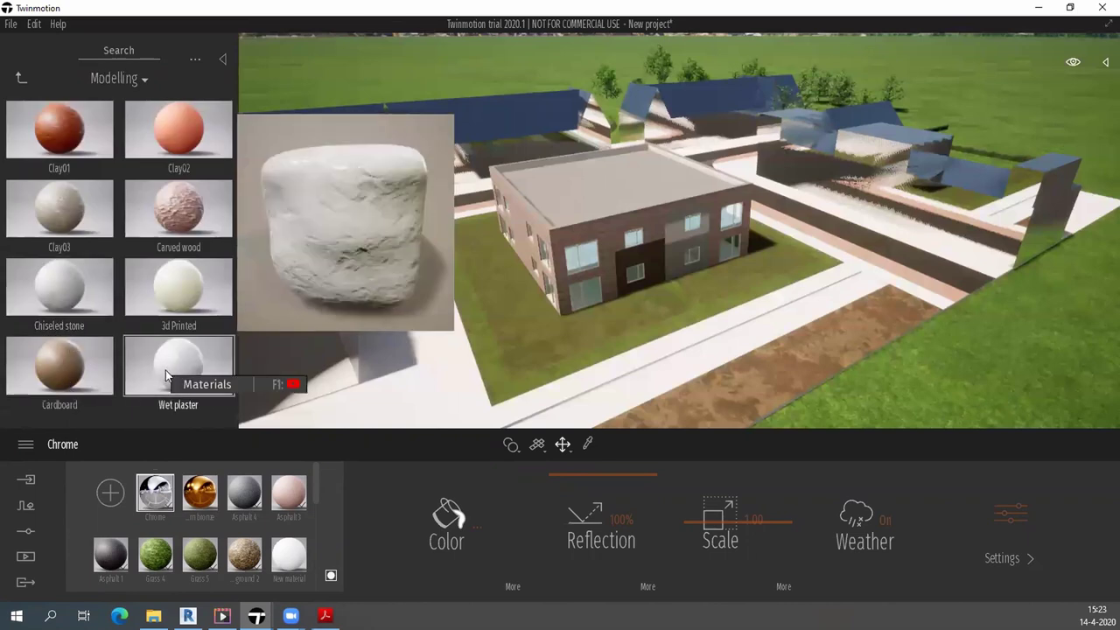
pyautogui.moveTo(162, 320); pyautogui.dragTo(854, 206)
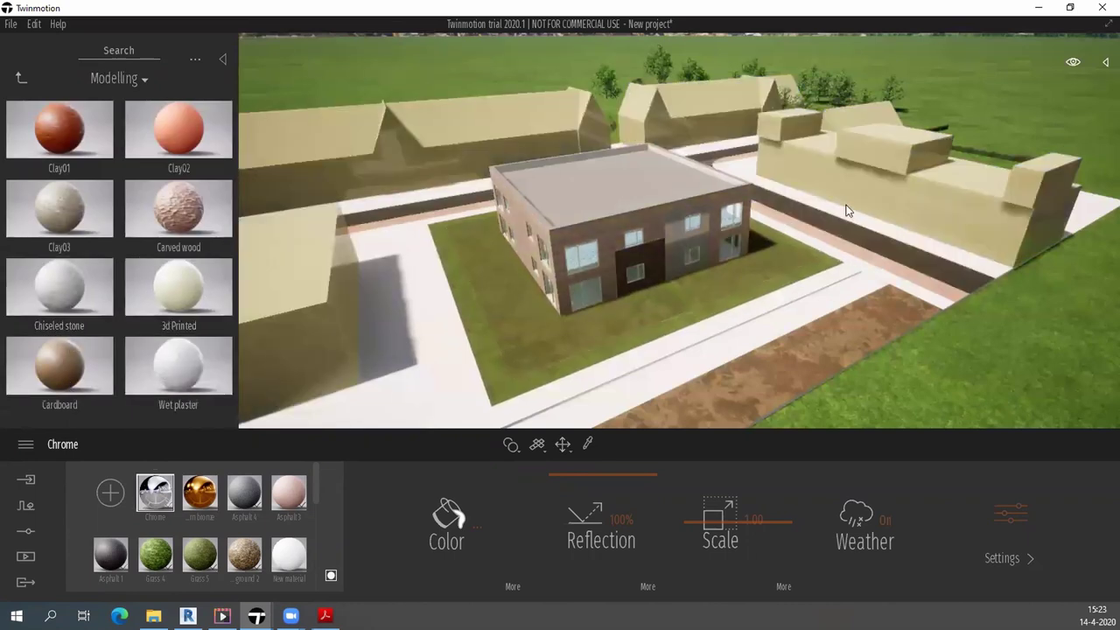
pyautogui.moveTo(203, 354); pyautogui.dragTo(350, 289)
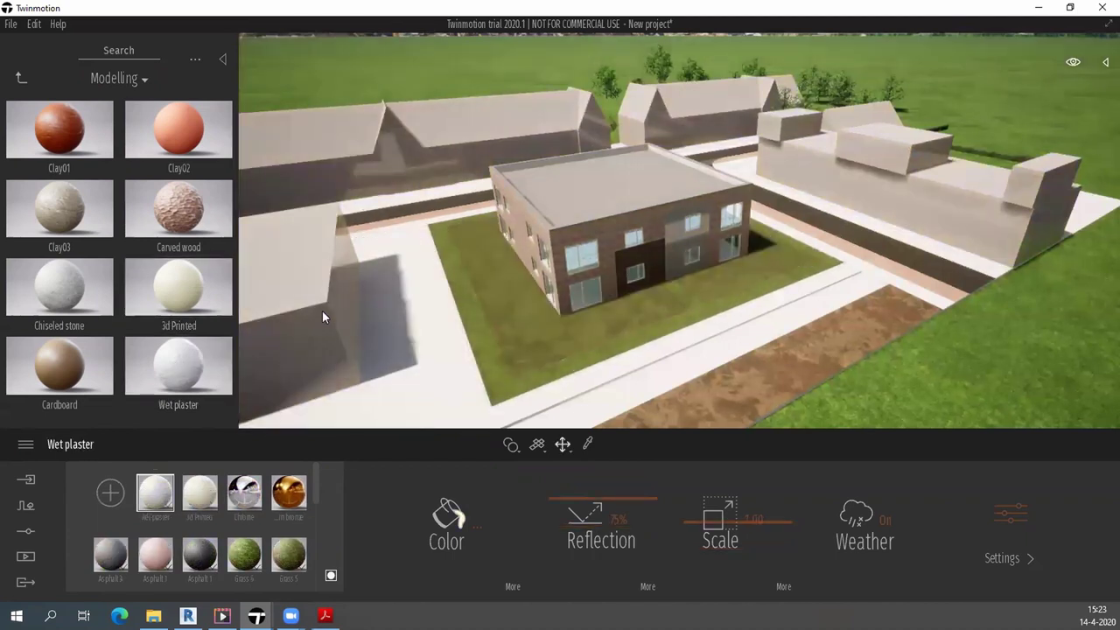
# Zoom and orbit over the site to inspect the plastered context blocks and roof up close.
pyautogui.scroll(3, 362, 312)
pyautogui.scroll(3, 323, 329)
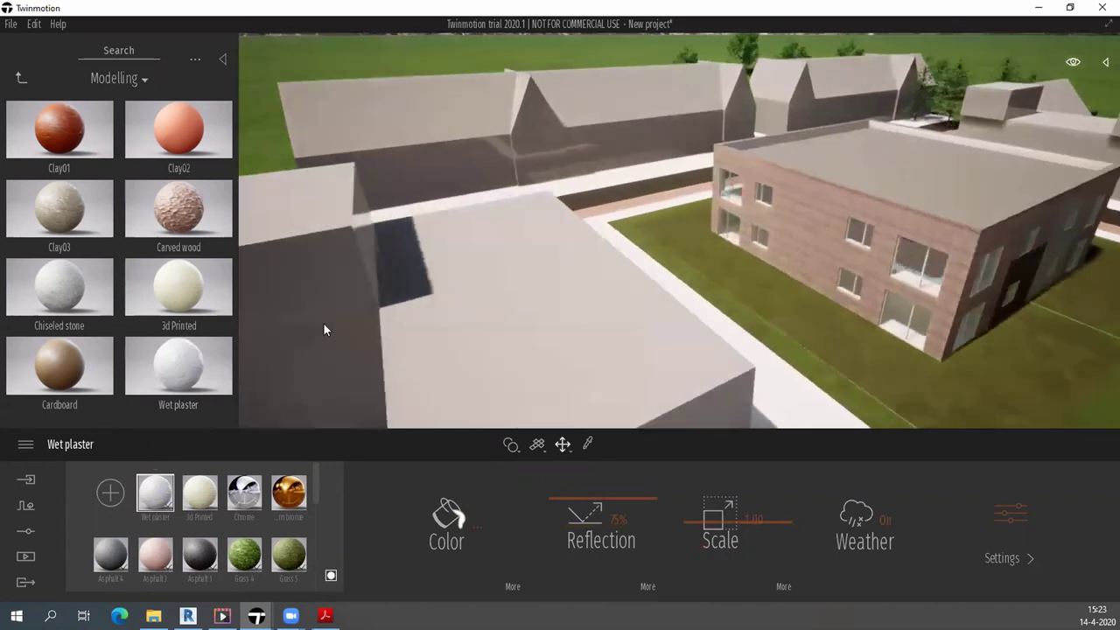
pyautogui.scroll(3, 323, 329)
pyautogui.scroll(2, 413, 305)
pyautogui.scroll(3, 406, 299)
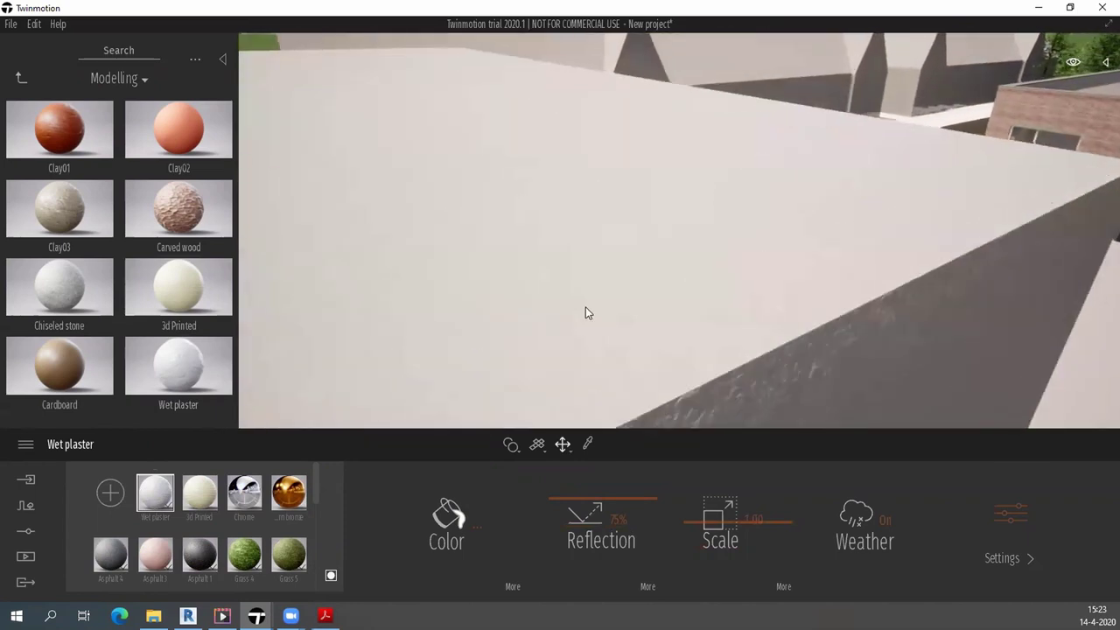
pyautogui.scroll(-3, 586, 306)
pyautogui.moveTo(493, 302)
pyautogui.mouseDown()
pyautogui.moveTo(437, 306)
pyautogui.moveTo(493, 299)
pyautogui.mouseUp()
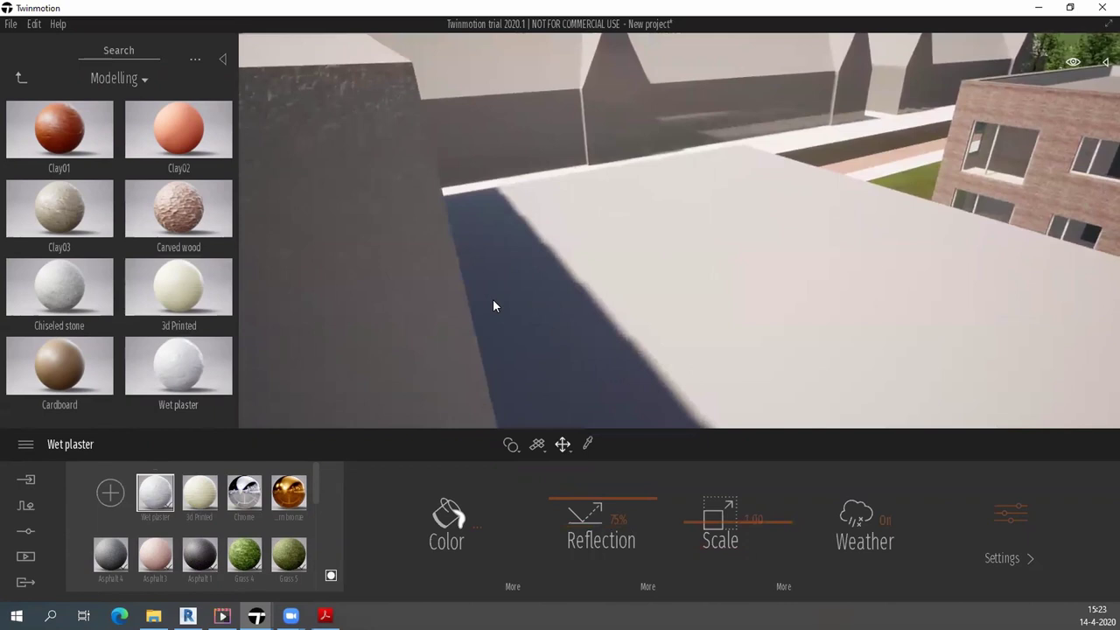
pyautogui.moveTo(740, 177)
pyautogui.mouseDown()
pyautogui.moveTo(700, 184)
pyautogui.moveTo(910, 215)
pyautogui.mouseUp()
pyautogui.scroll(5, 790, 175)
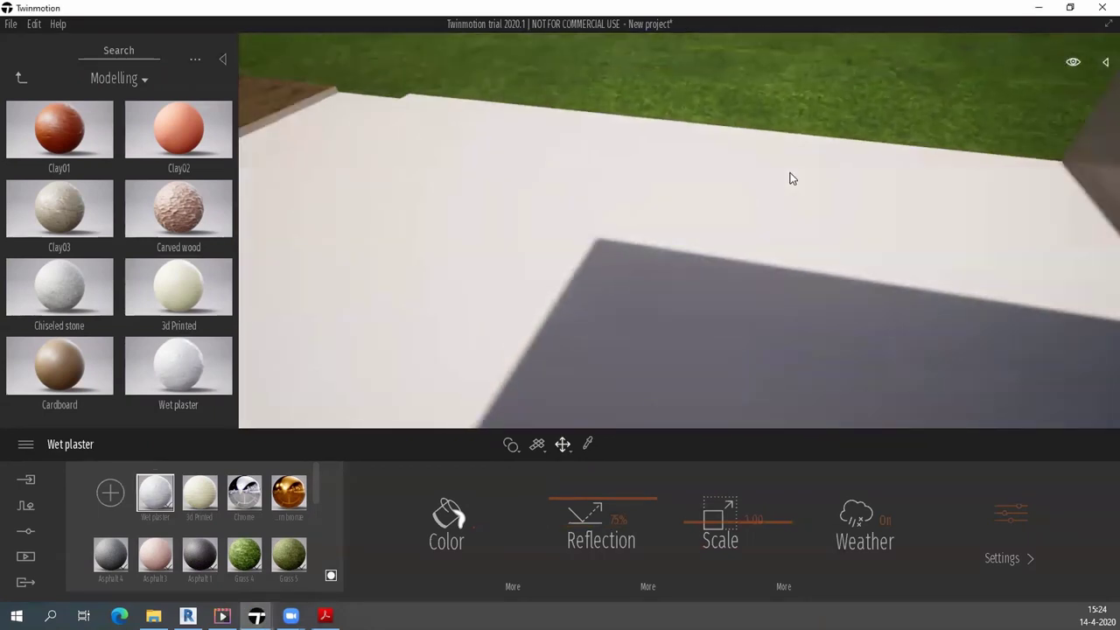
pyautogui.scroll(-3, 530, 315)
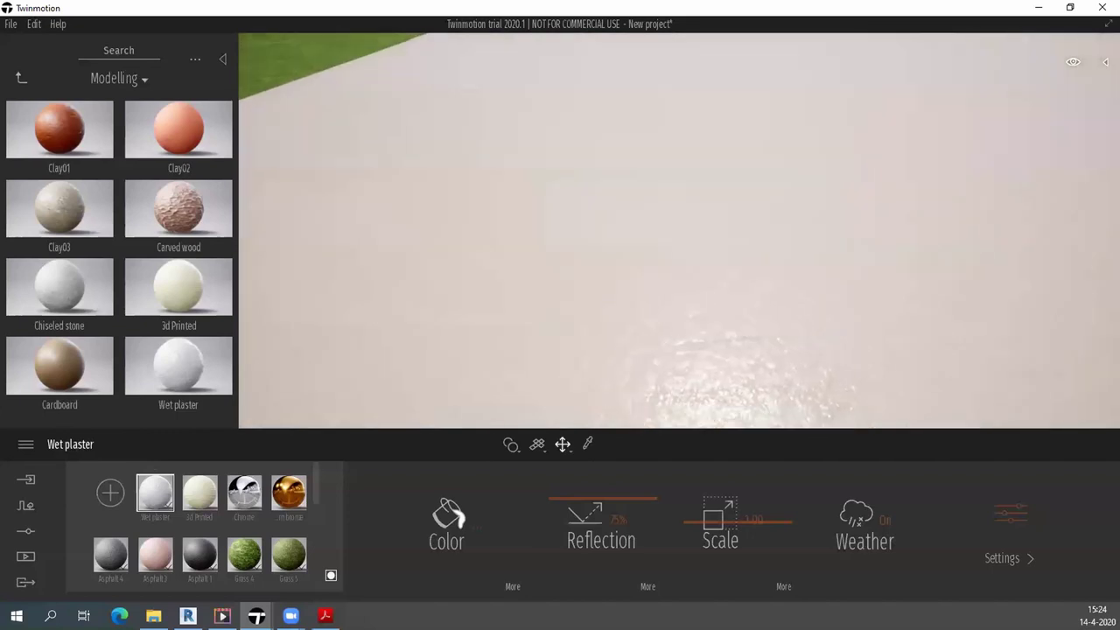
pyautogui.scroll(-3, 536, 311)
# Orbit to the building's front facade and select the brown dirt strip beside the sidewalk.
pyautogui.moveTo(540, 313); pyautogui.dragTo(399, 282)
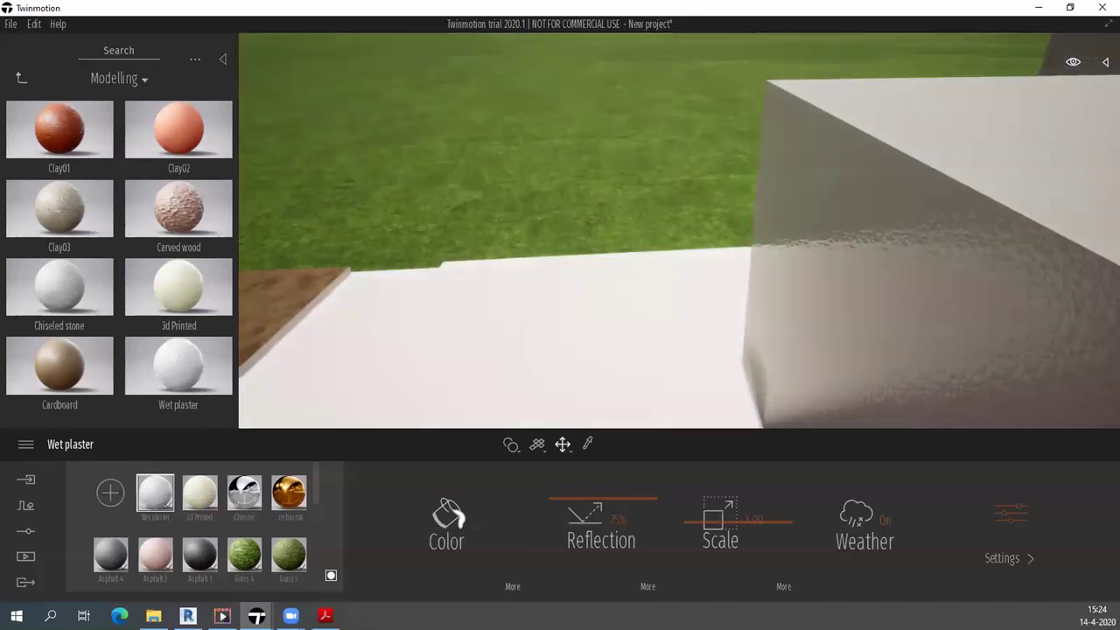
pyautogui.scroll(-5, 462, 250)
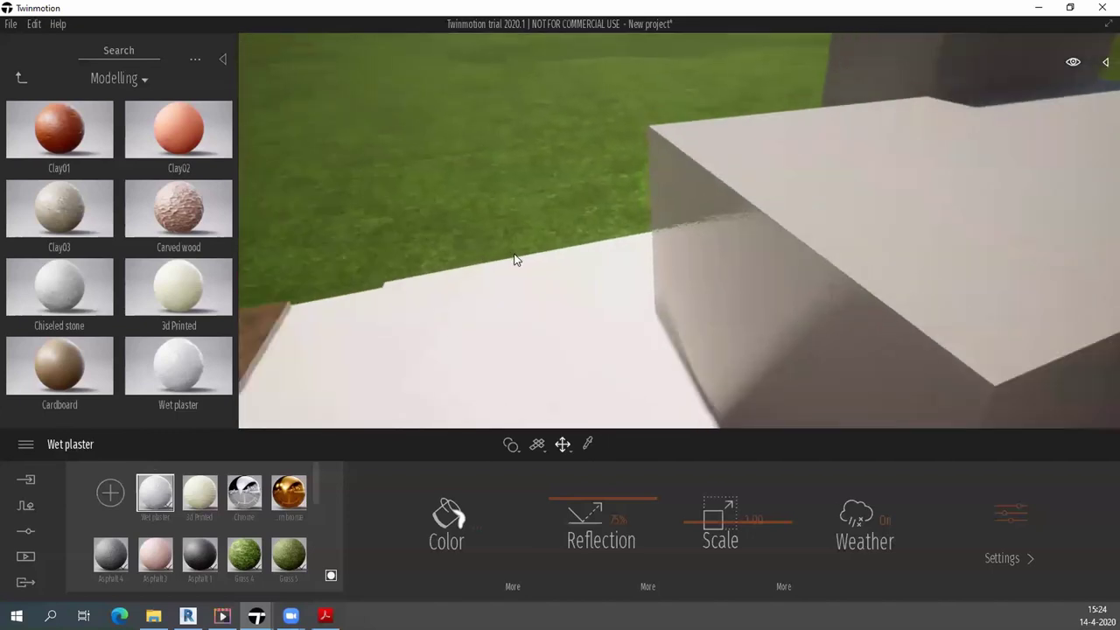
pyautogui.scroll(-3, 513, 250)
pyautogui.moveTo(525, 263); pyautogui.dragTo(572, 268)
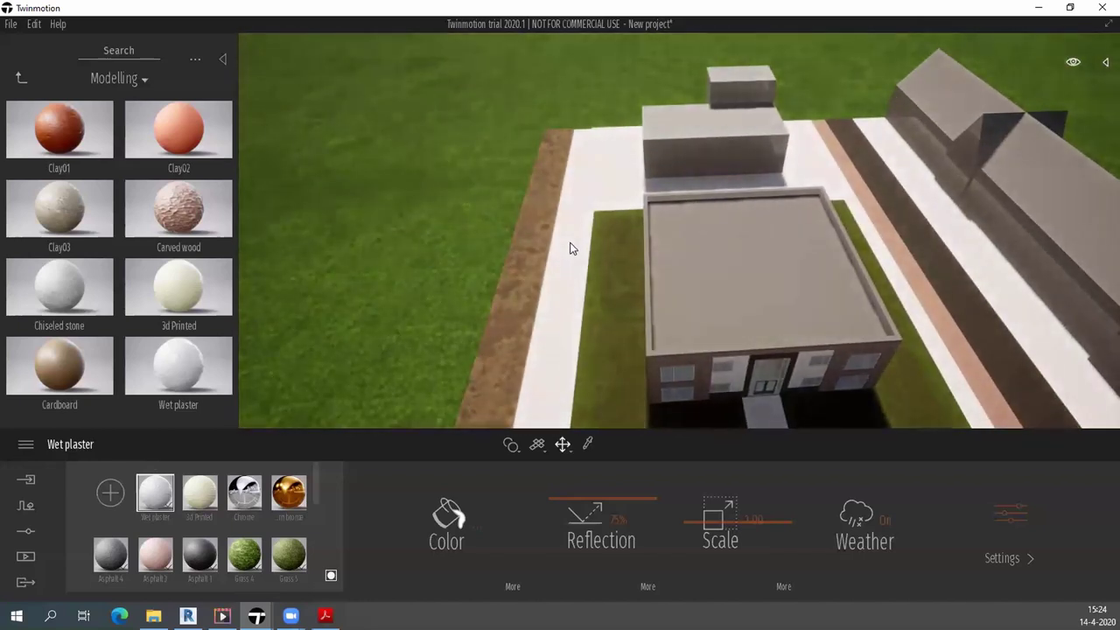
pyautogui.click(527, 220)
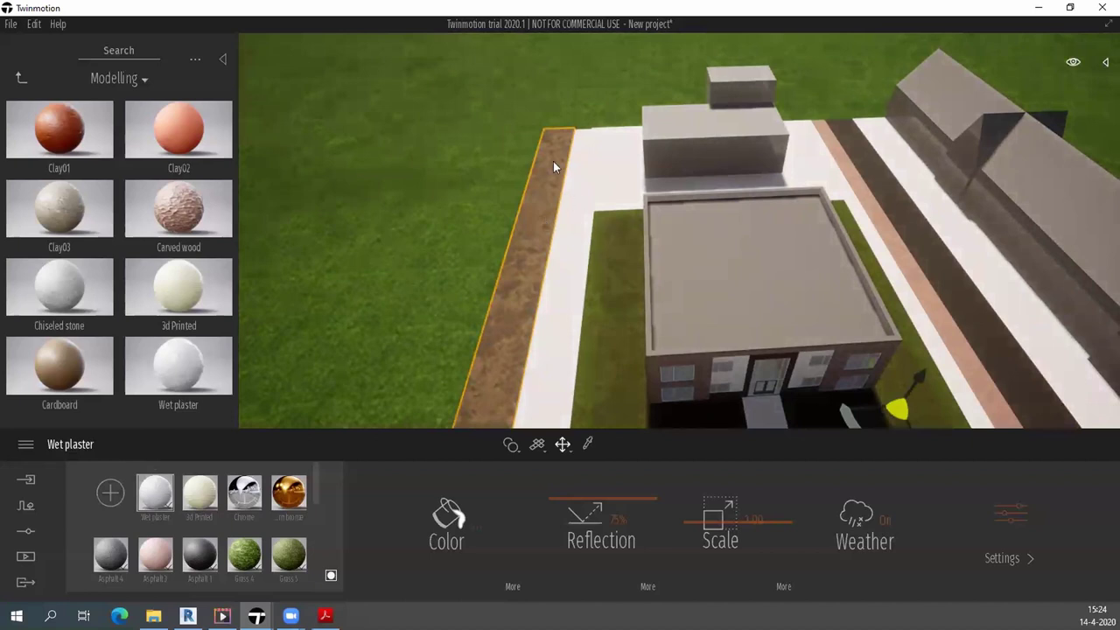
pyautogui.scroll(-1, 505, 382)
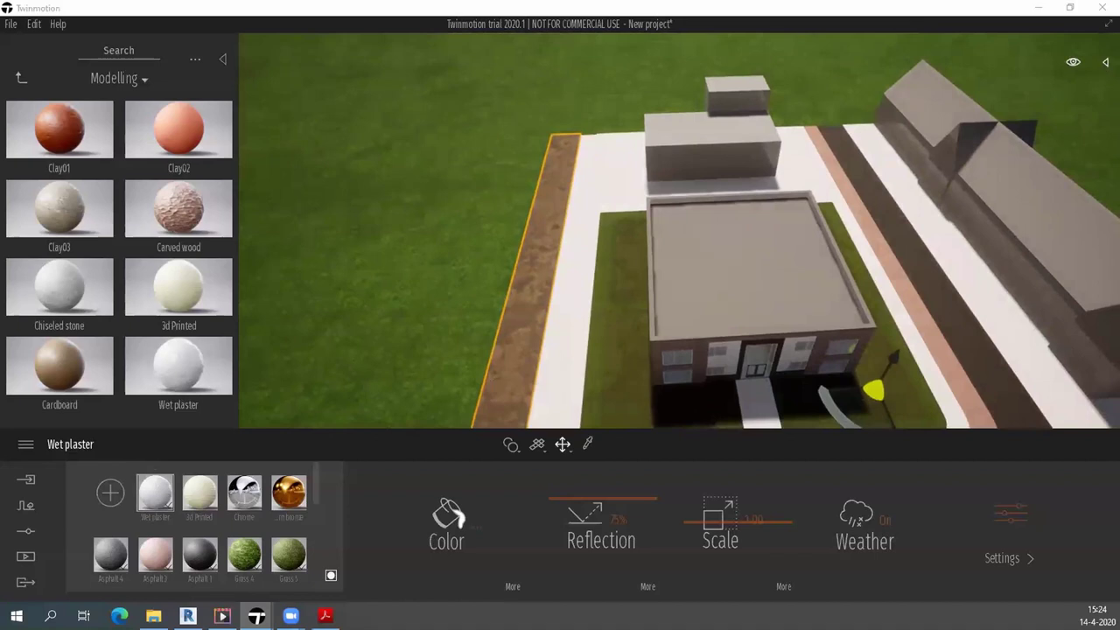
# In the scene object list, select the sidewalk strip, then the dirt strip.
pyautogui.click(1103, 64)
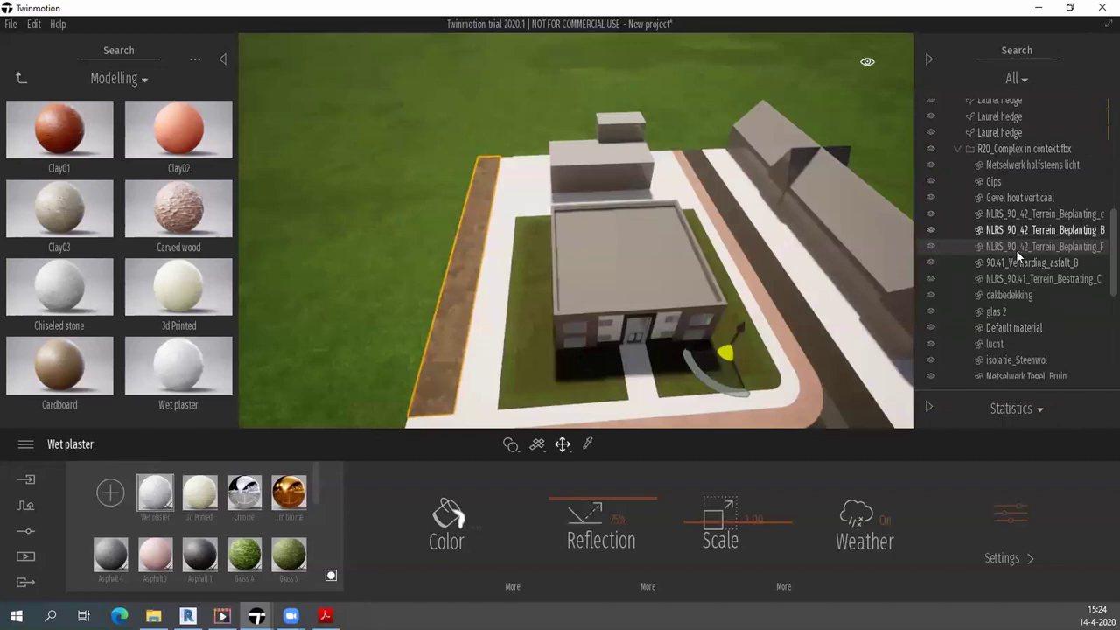
pyautogui.click(496, 342)
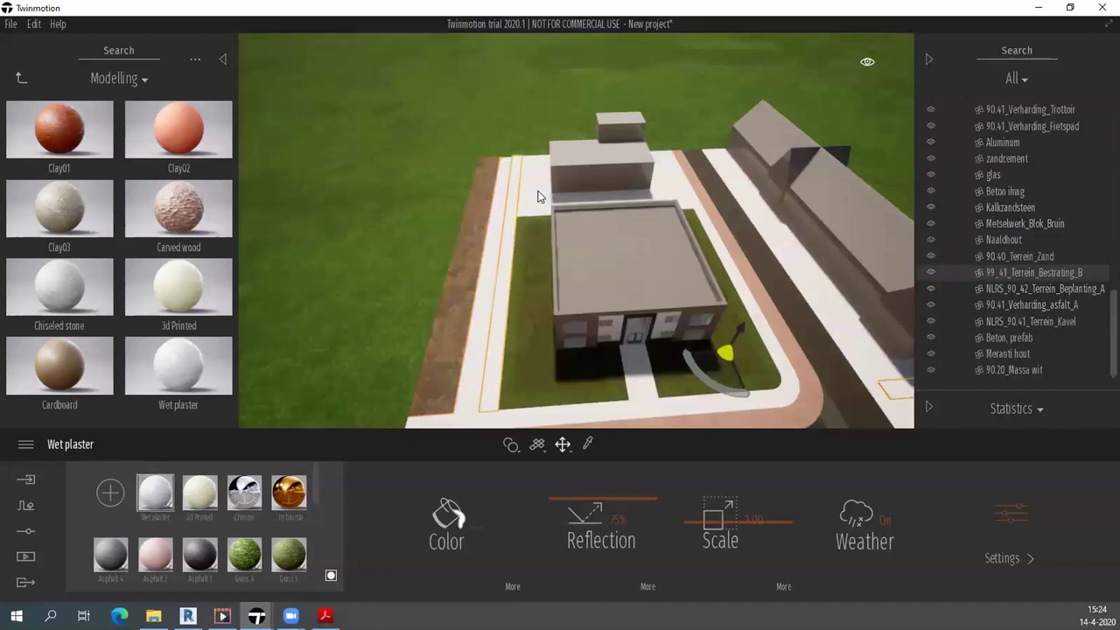
pyautogui.click(458, 242)
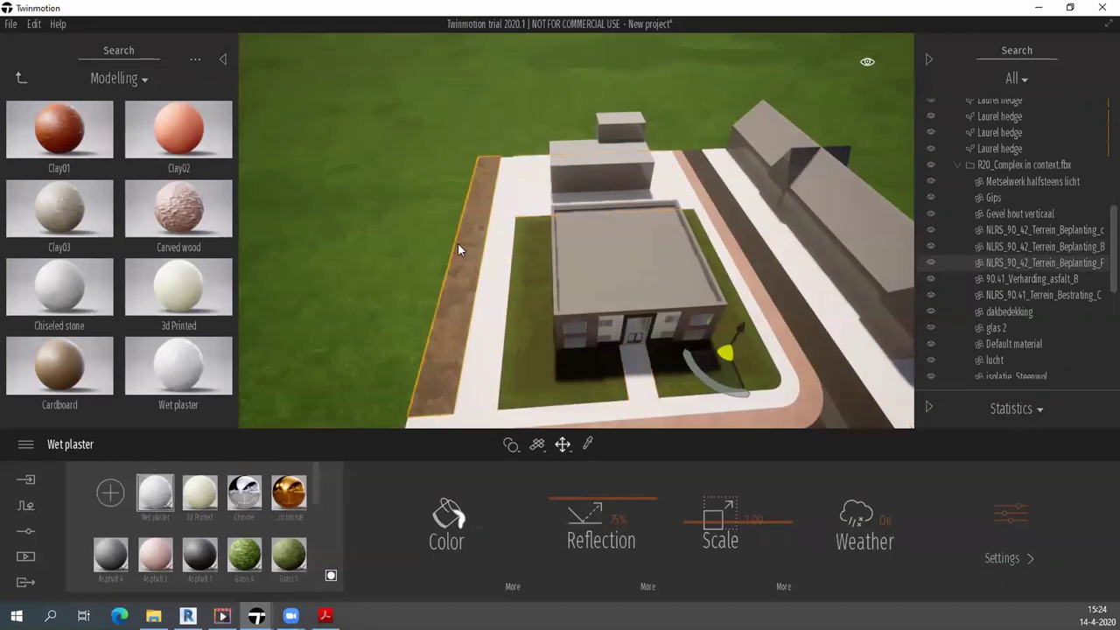
# Isolate the NLRS_90_42_Terrein_Beplanting_F strip, then exit isolation to show the whole scene again.
pyautogui.rightClick(1020, 259)
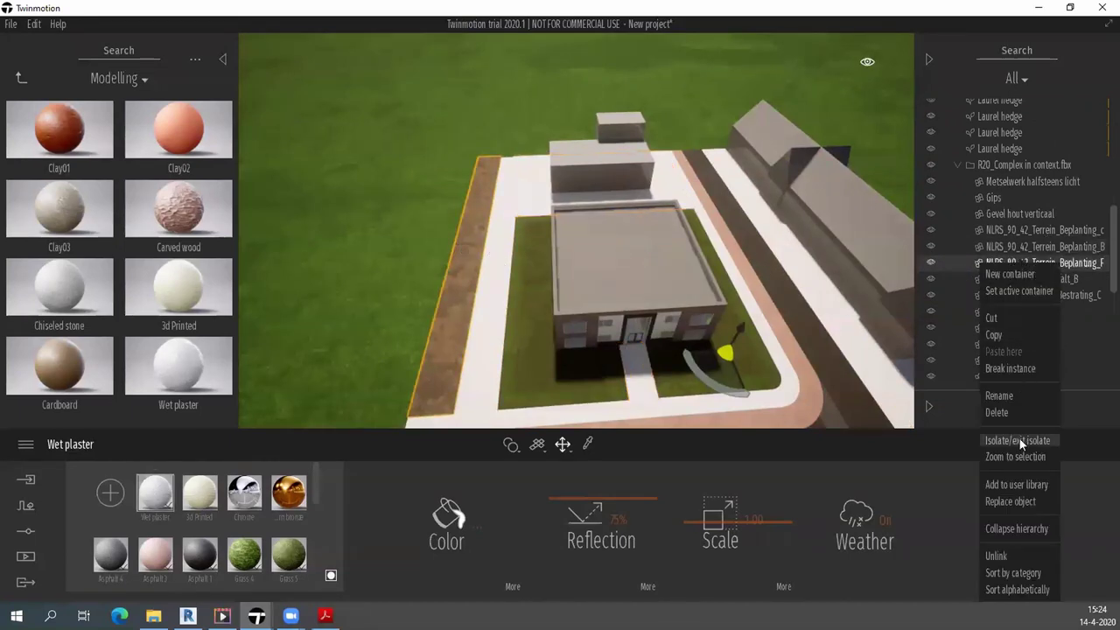
pyautogui.click(1019, 438)
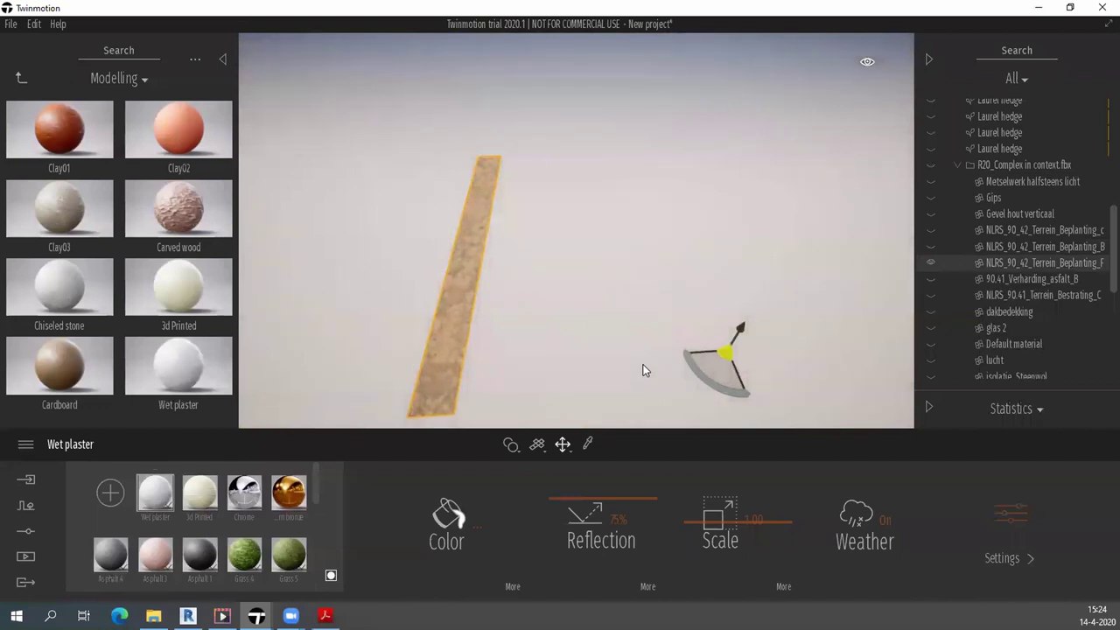
pyautogui.rightClick(999, 261)
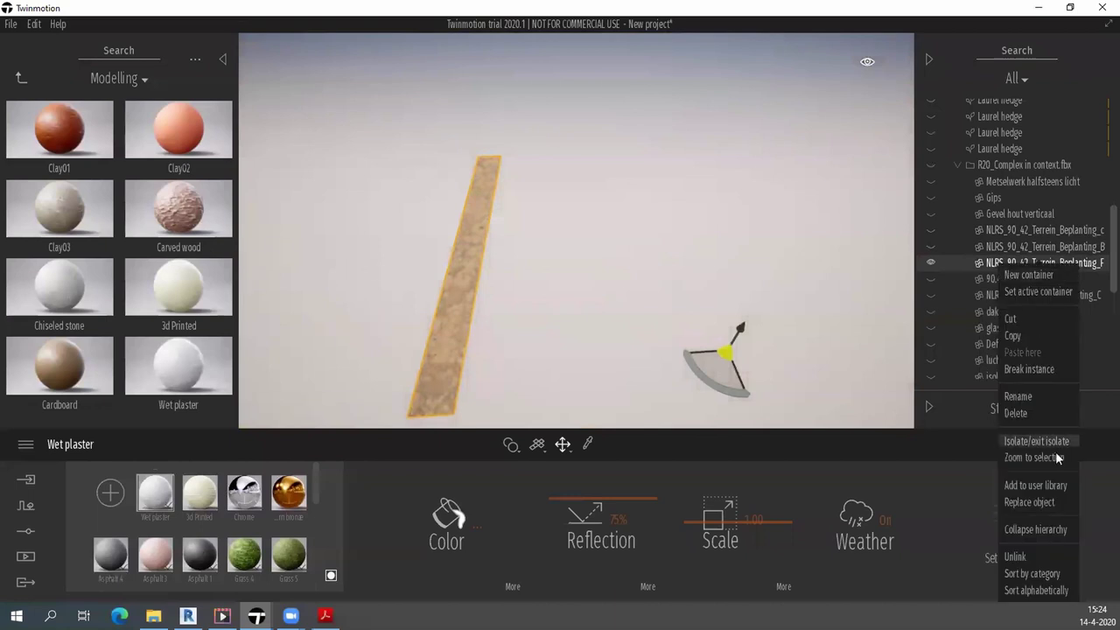
pyautogui.click(1051, 443)
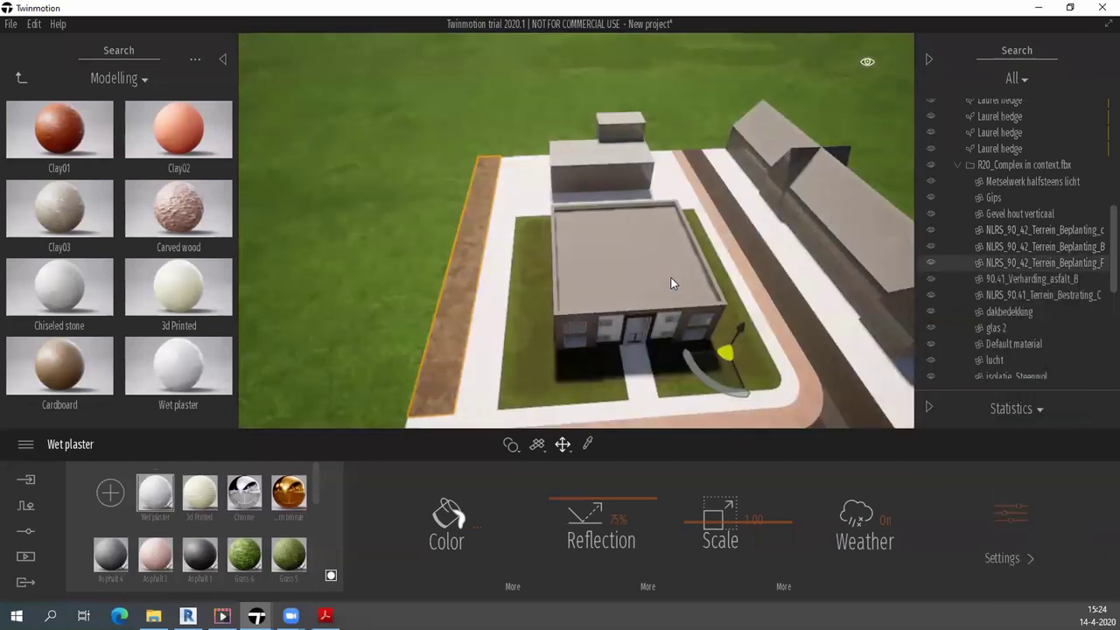
# Toggle the Scenegraph and R20_Complex visibility off and on, then collapse the R20_Complex folder.
pyautogui.scroll(5, 997, 219)
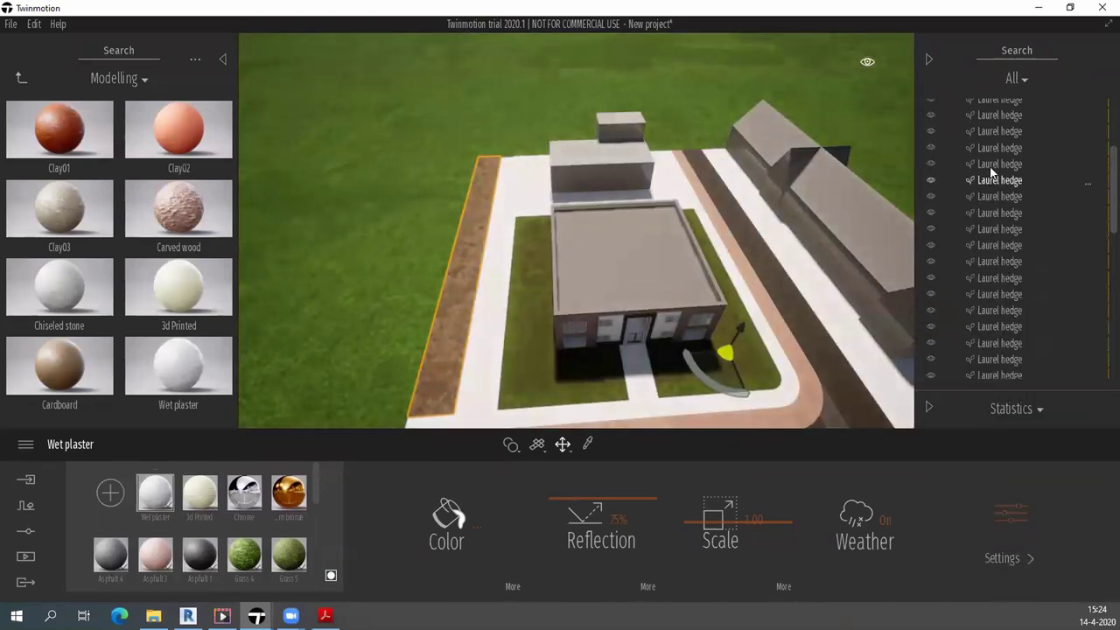
pyautogui.scroll(5, 998, 157)
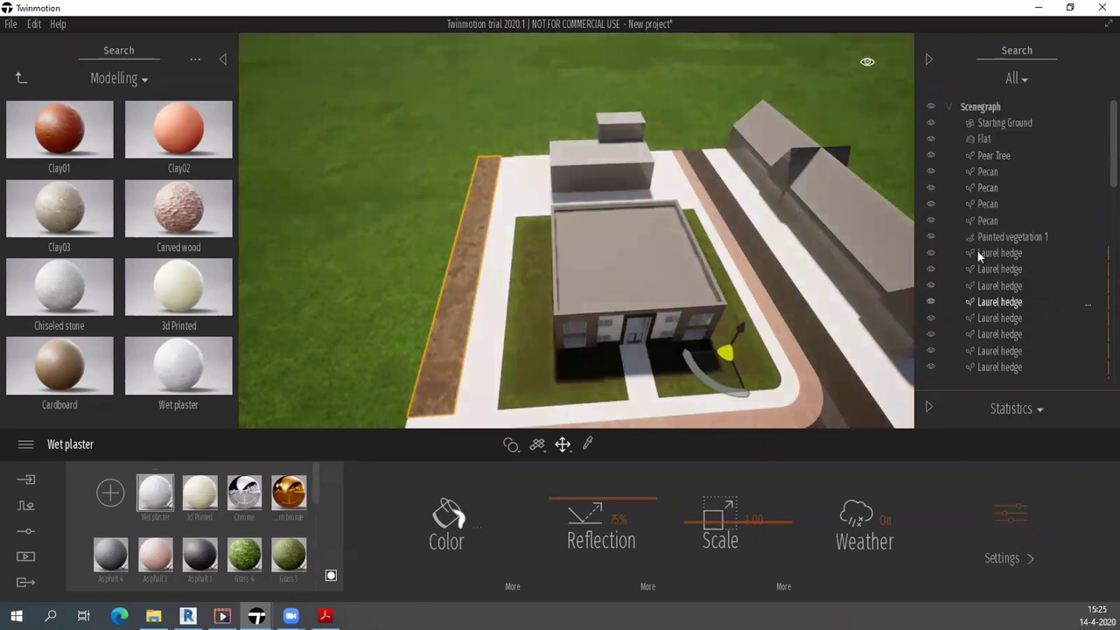
pyautogui.click(932, 107)
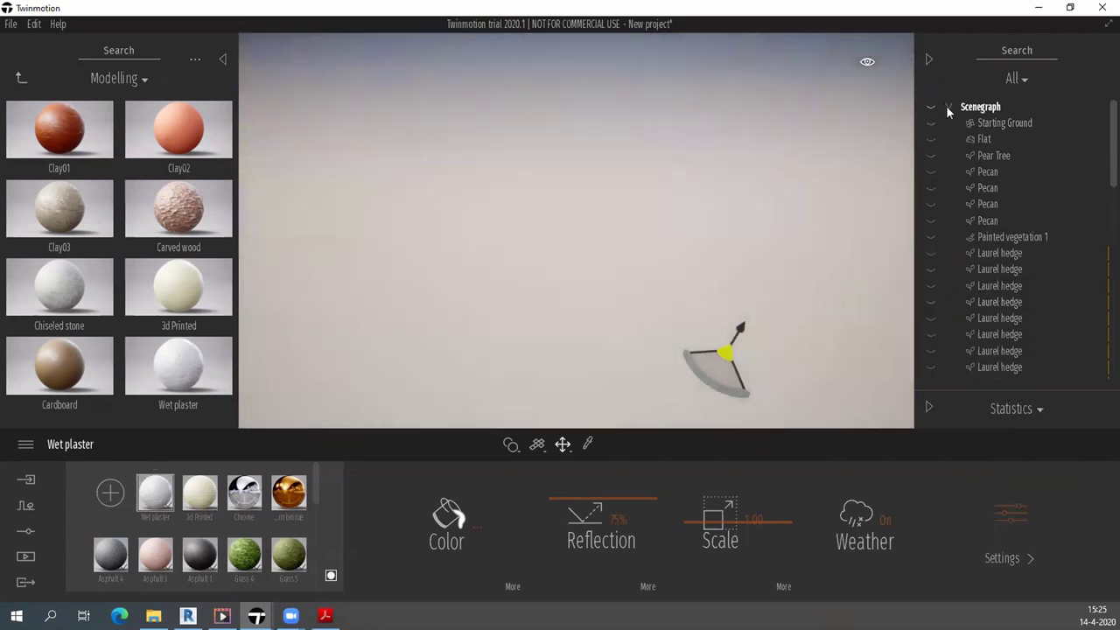
pyautogui.click(931, 107)
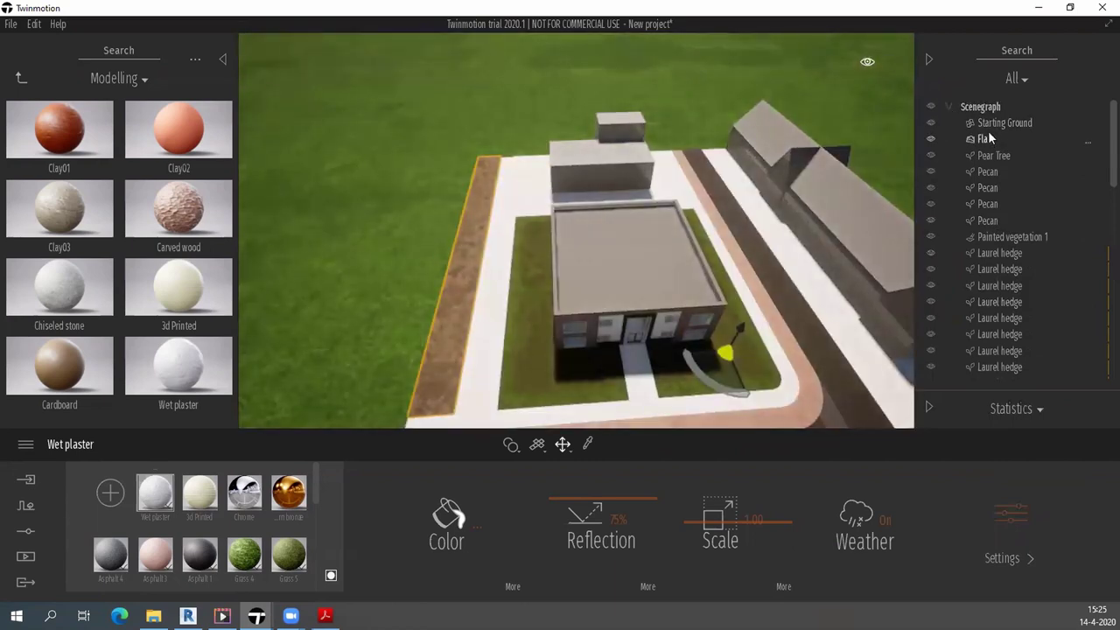
pyautogui.scroll(-3, 999, 179)
pyautogui.scroll(-2, 1000, 184)
pyautogui.scroll(-2, 1007, 236)
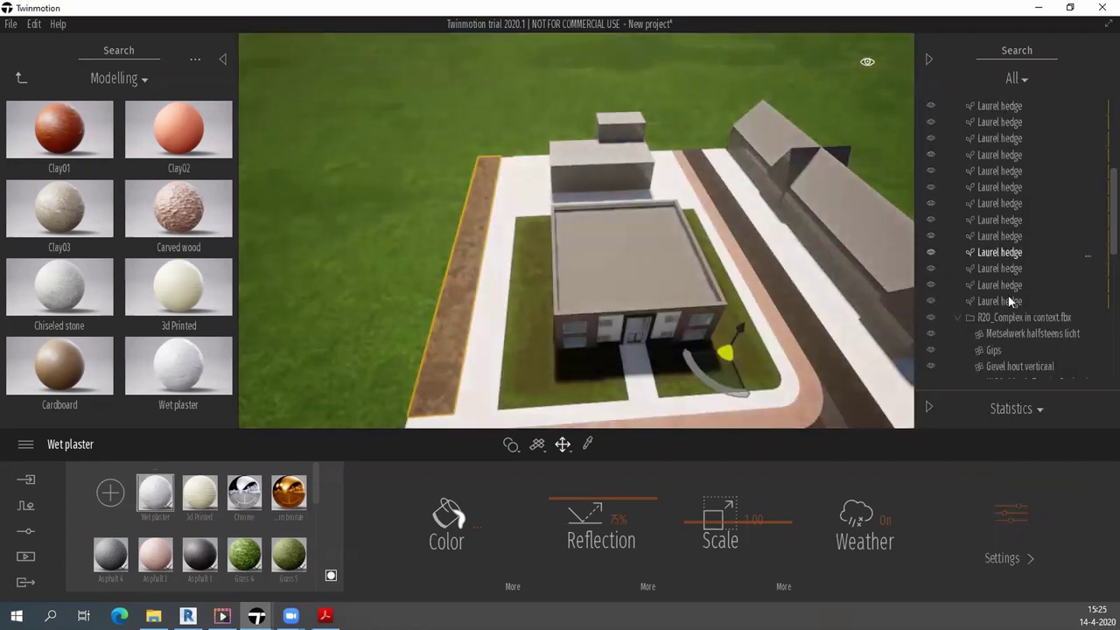
pyautogui.scroll(-2, 1014, 289)
pyautogui.click(931, 265)
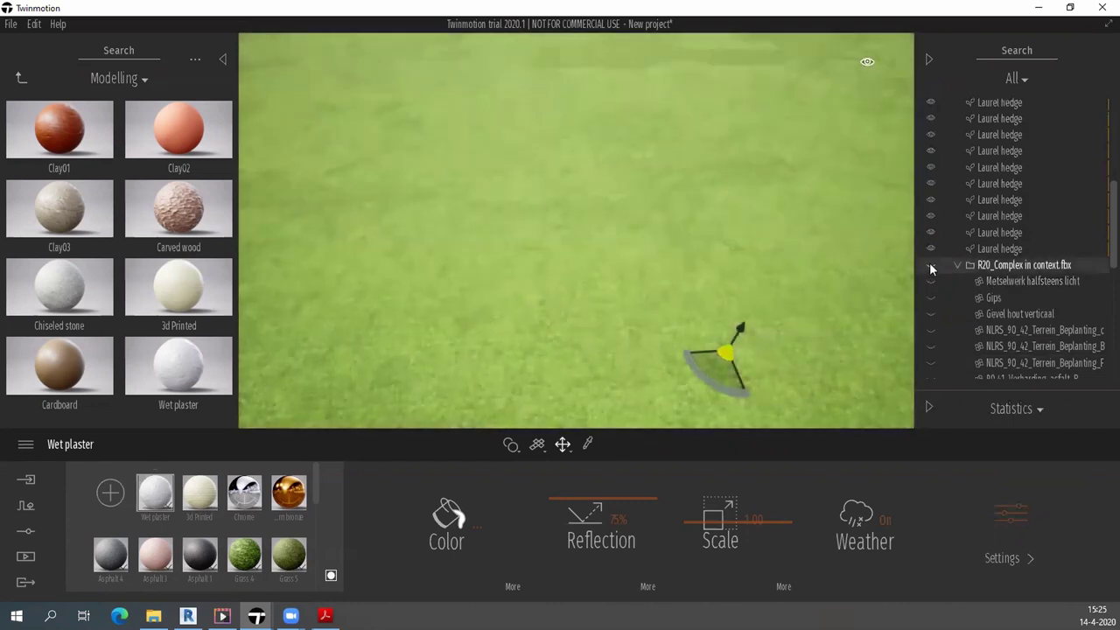
pyautogui.click(931, 265)
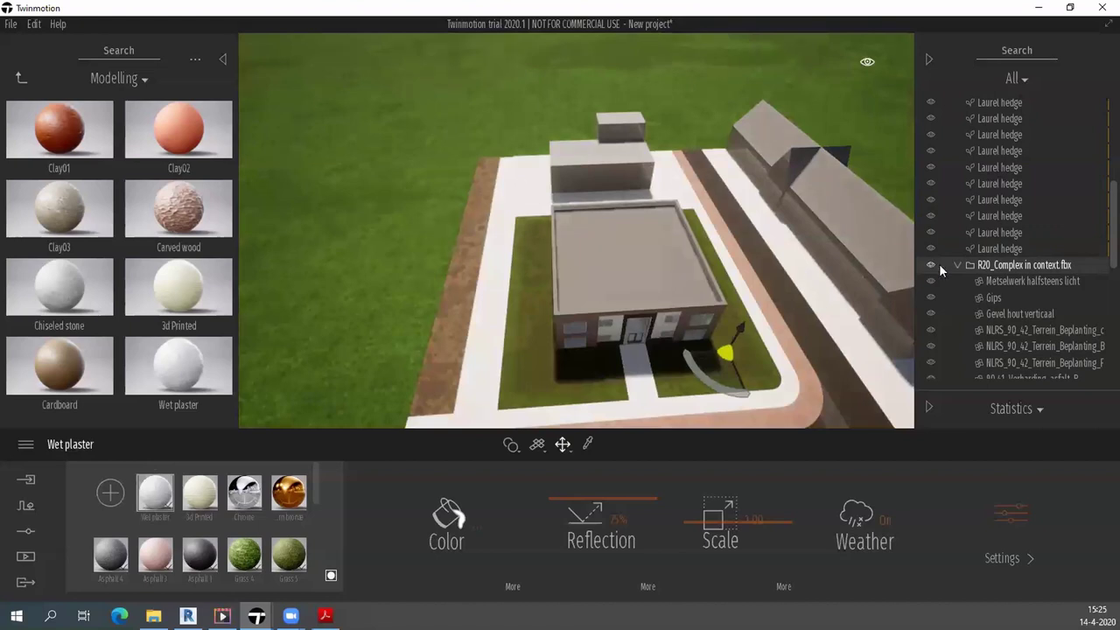
pyautogui.click(957, 265)
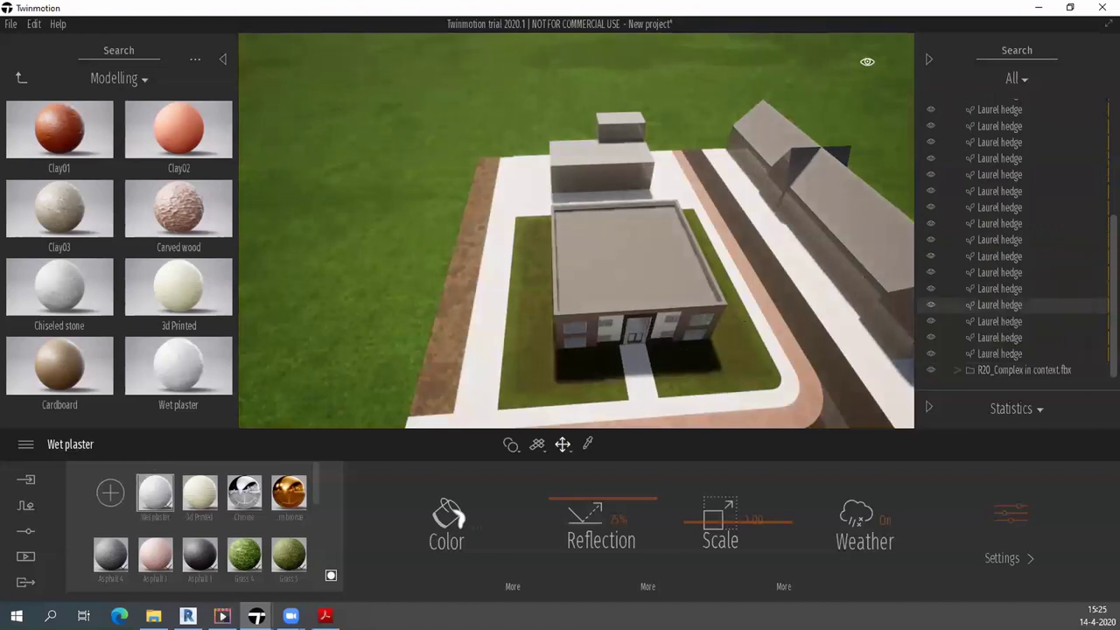
# Turn the view toward the road and houses and select the first Laurel hedge.
pyautogui.moveTo(807, 313); pyautogui.dragTo(875, 289)
pyautogui.moveTo(745, 348); pyautogui.dragTo(494, 265)
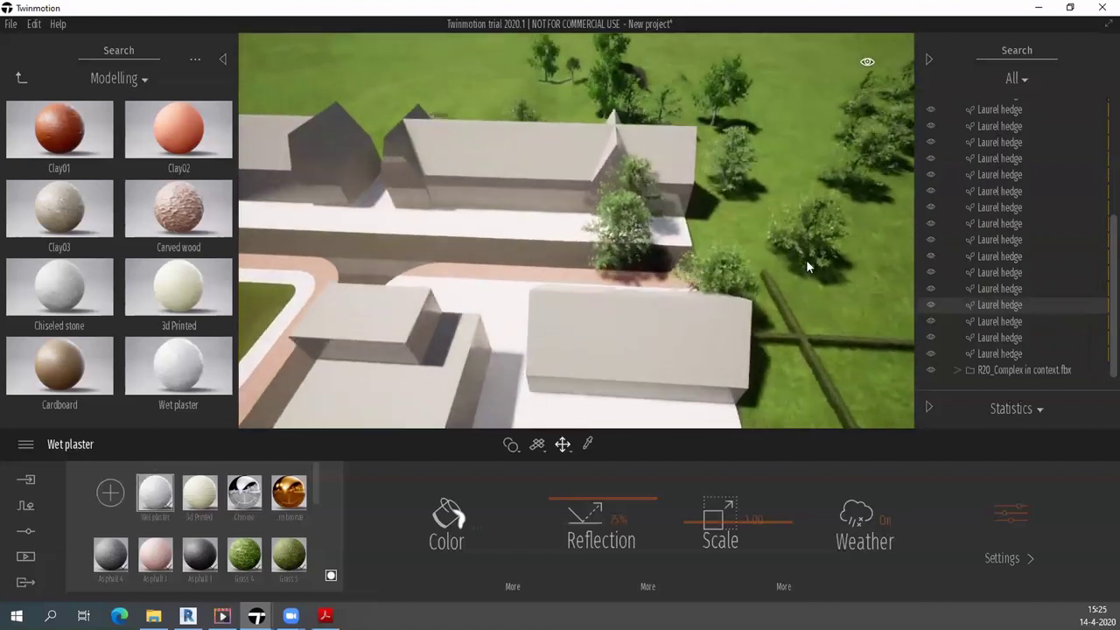
pyautogui.click(1000, 342)
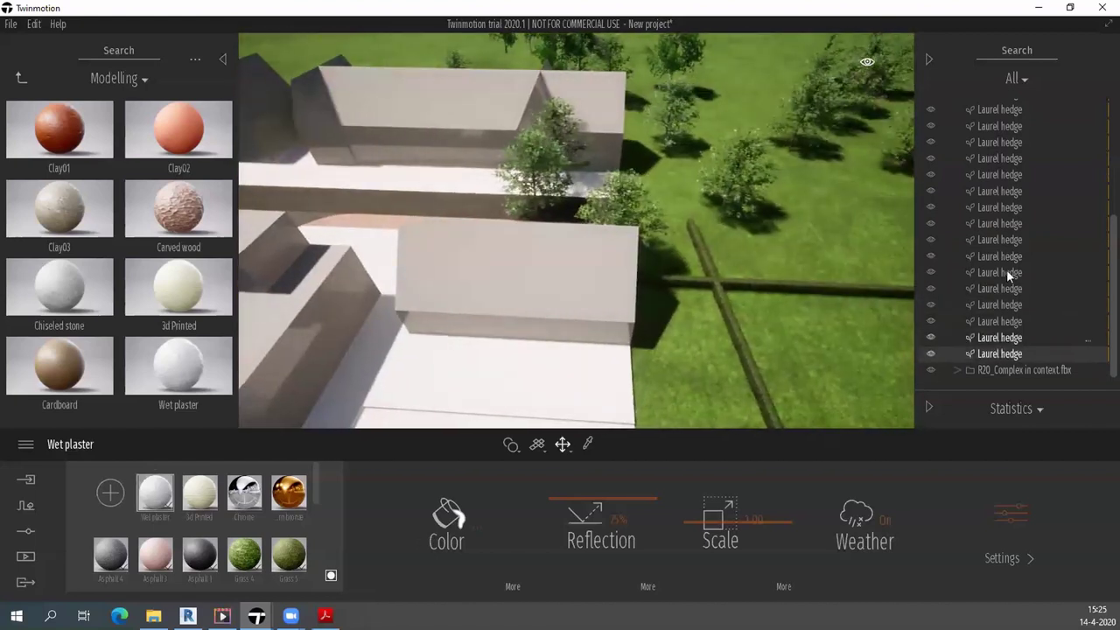
# Shift-select the Laurel hedge rows, toggle them off and on, fly down the street, and exit Modelling.
pyautogui.keyDown('shift'); pyautogui.click(1003, 191); pyautogui.keyUp('shift')
pyautogui.click(932, 194)
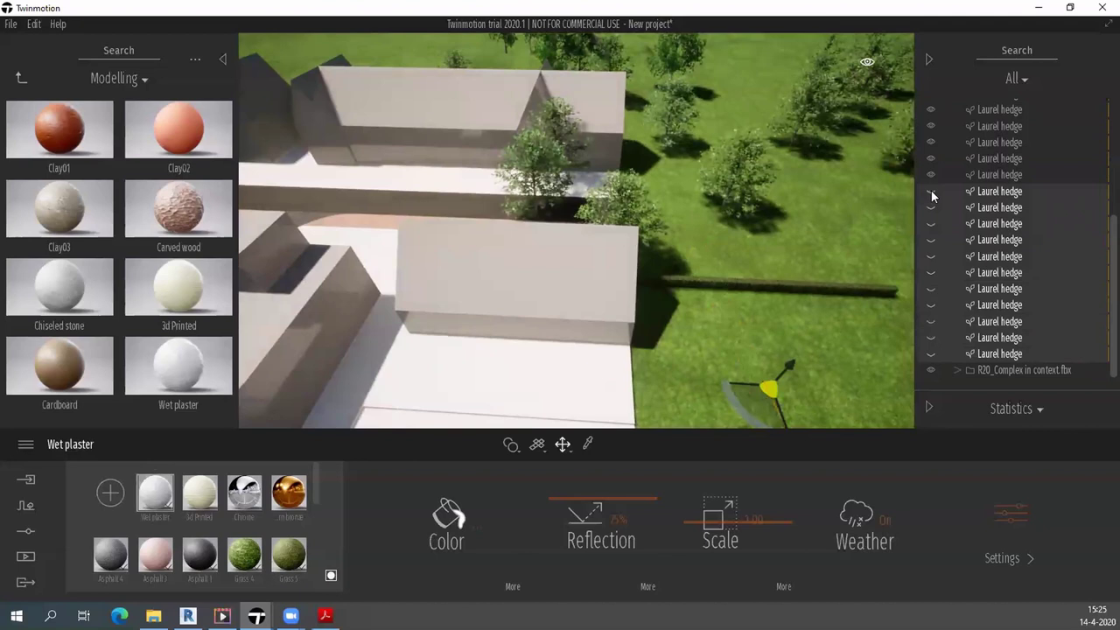
pyautogui.click(932, 194)
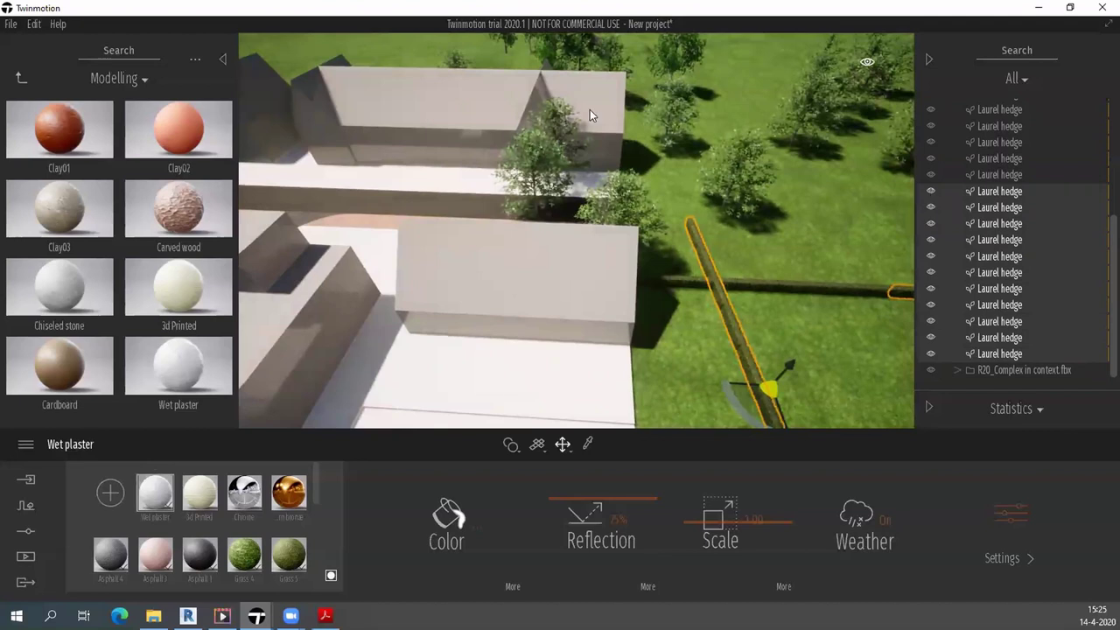
pyautogui.moveTo(578, 131); pyautogui.dragTo(511, 178)
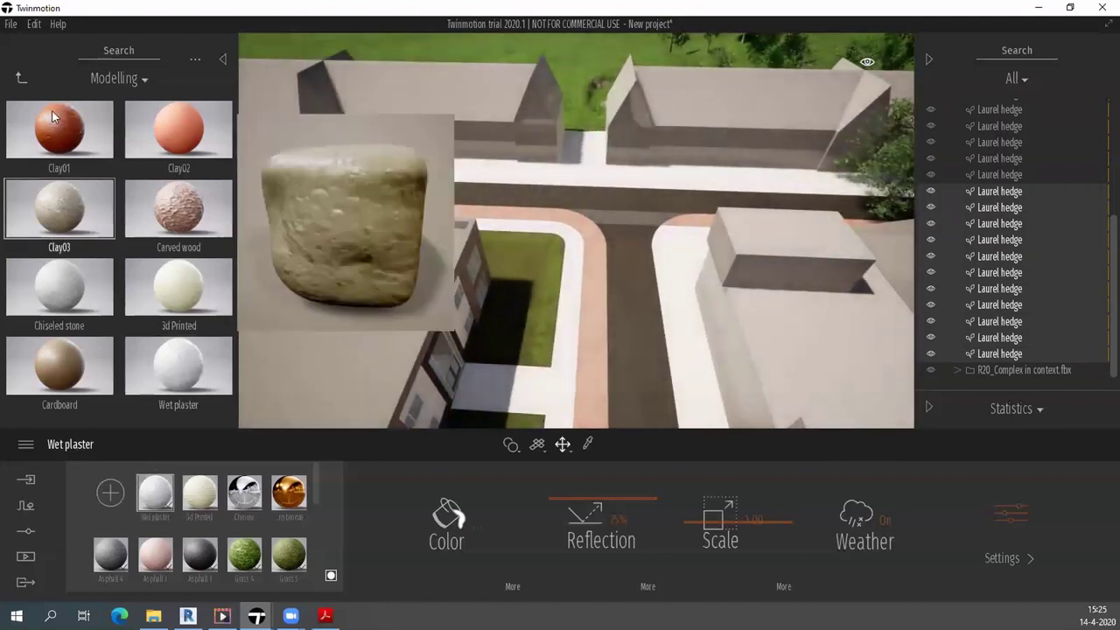
pyautogui.click(21, 78)
# Move the library up from Materials to Objects › City, briefly opening Home on the way.
pyautogui.click(126, 78)
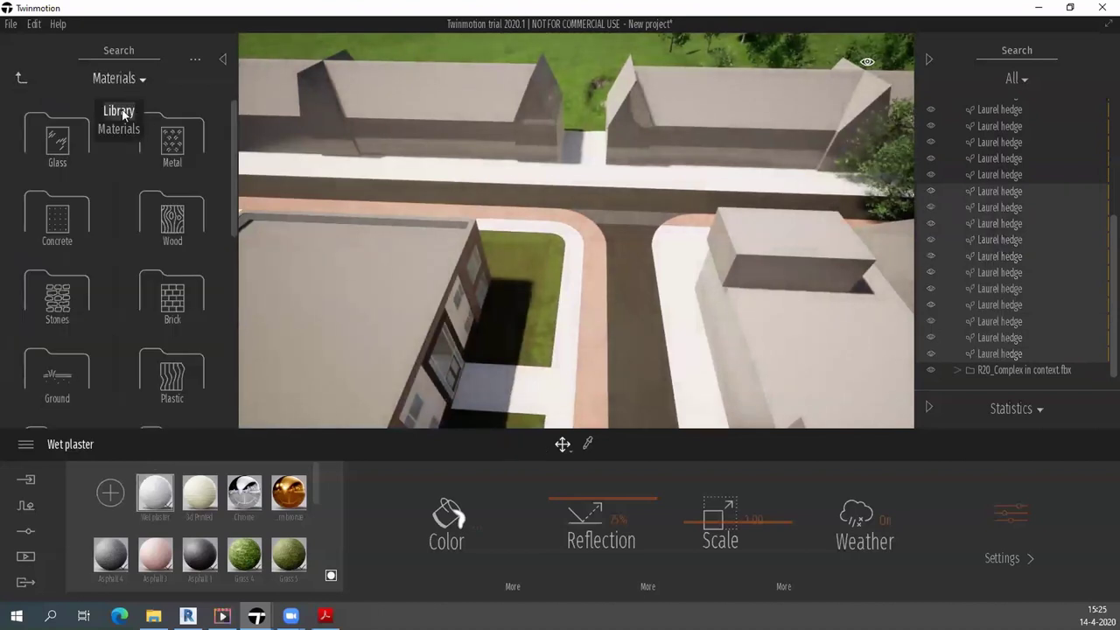
pyautogui.click(121, 109)
pyautogui.moveTo(572, 230)
pyautogui.mouseDown()
pyautogui.moveTo(516, 218)
pyautogui.moveTo(212, 256)
pyautogui.mouseUp()
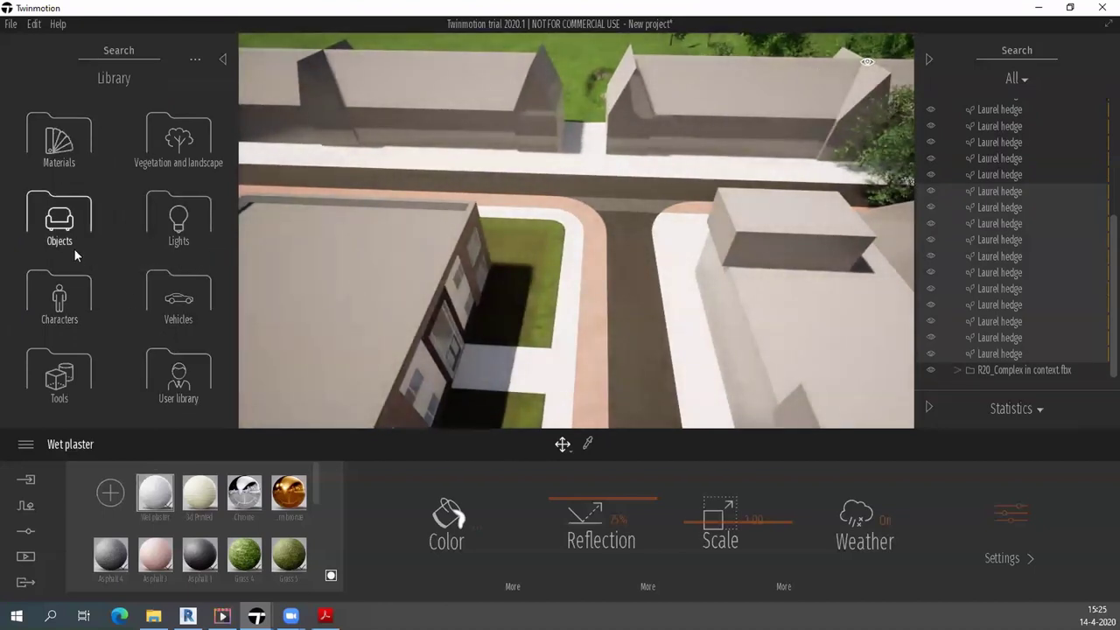
pyautogui.click(73, 229)
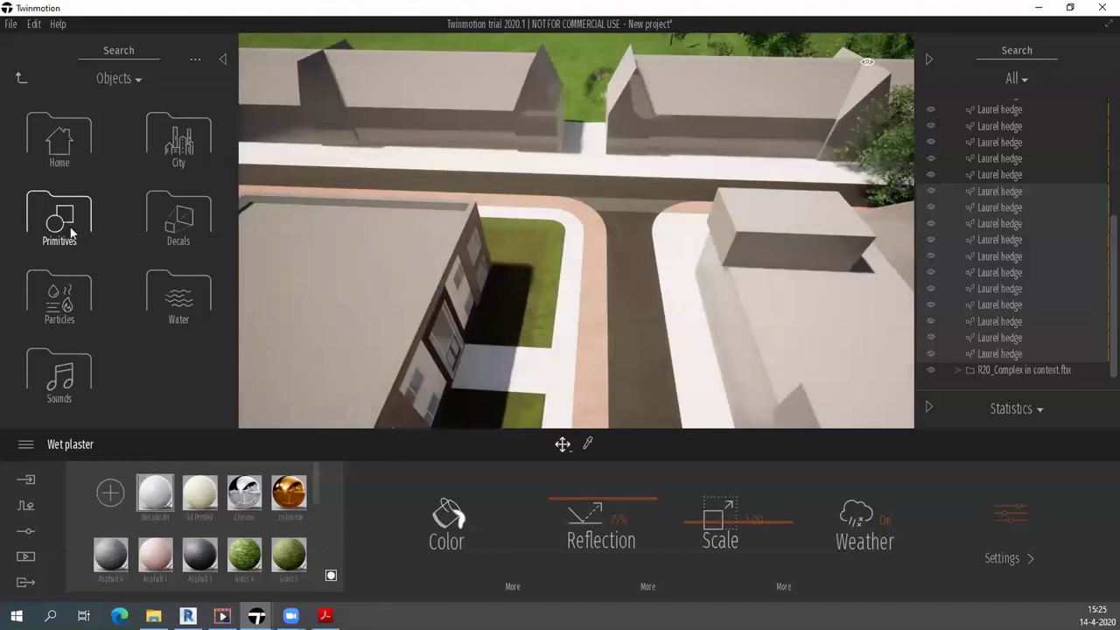
pyautogui.click(70, 153)
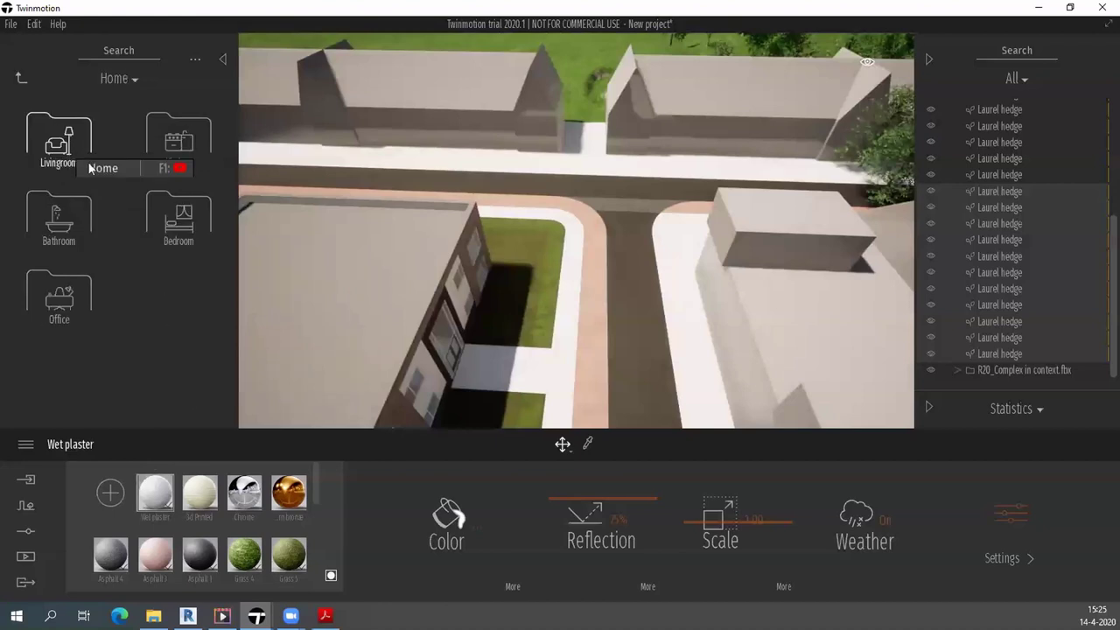
pyautogui.click(21, 78)
pyautogui.click(157, 127)
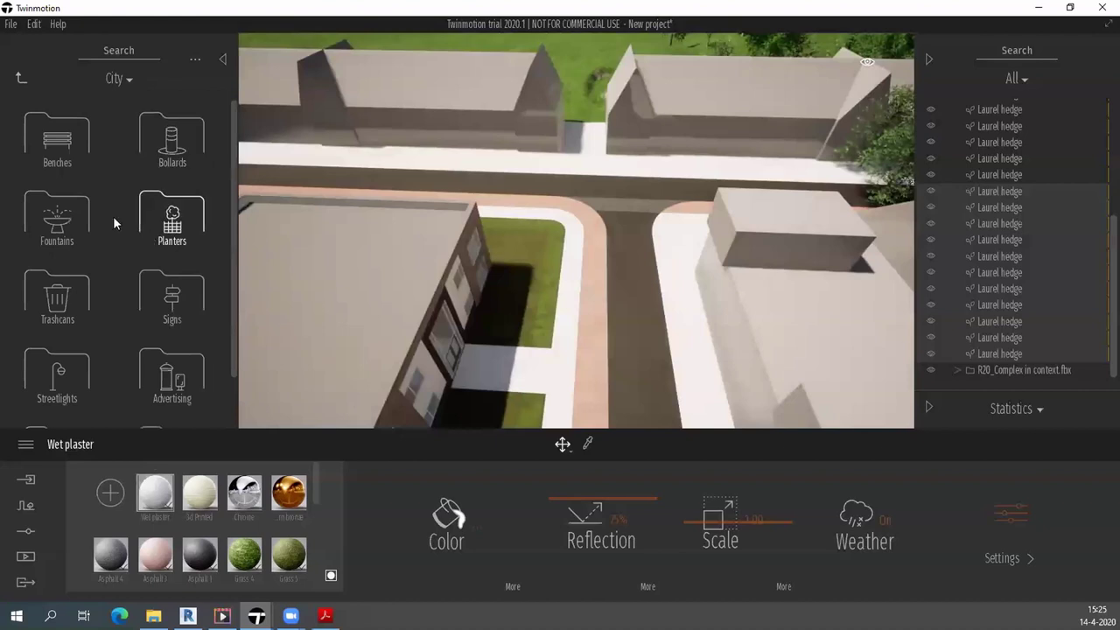
# Zoom the viewport in on the grass patch at the road corner.
pyautogui.scroll(3, 336, 254)
pyautogui.scroll(3, 461, 319)
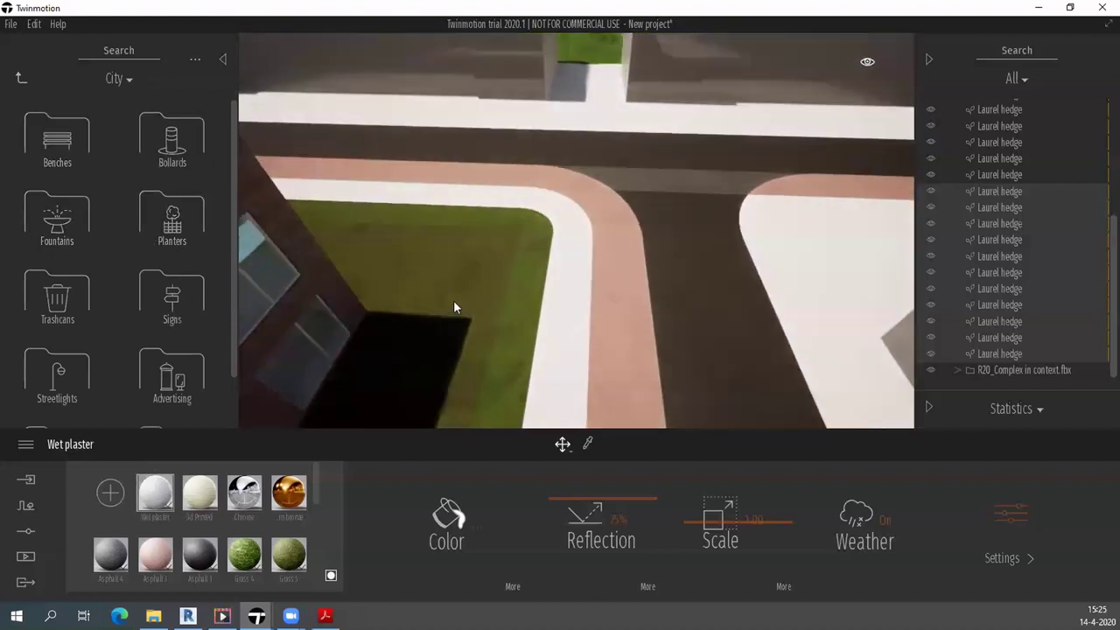
pyautogui.scroll(2, 453, 300)
pyautogui.scroll(-2, 96, 324)
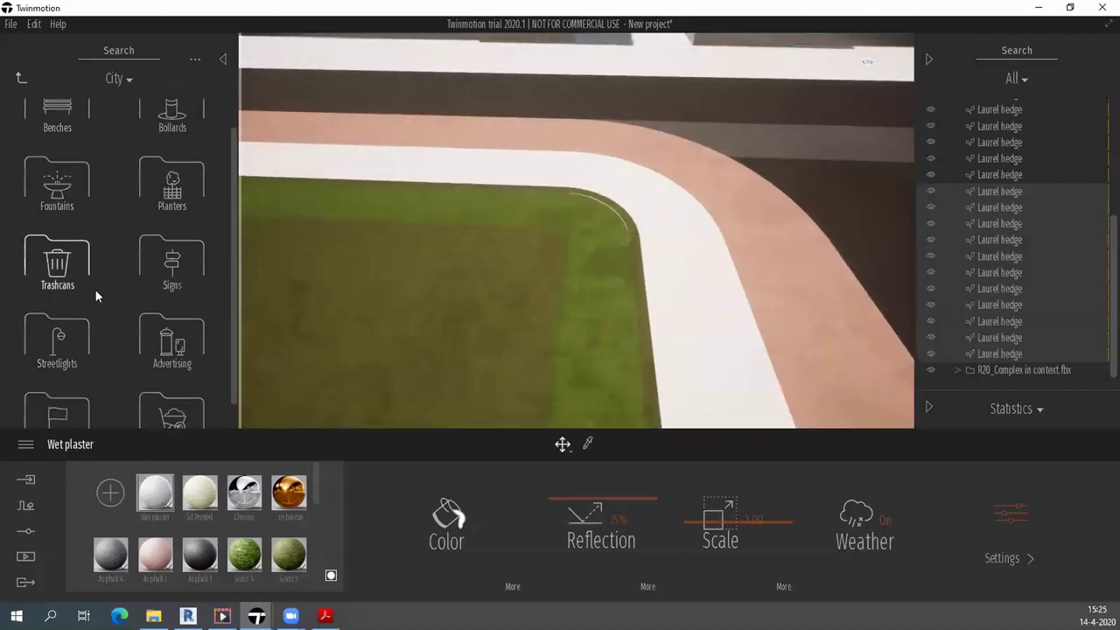
pyautogui.scroll(2, 89, 280)
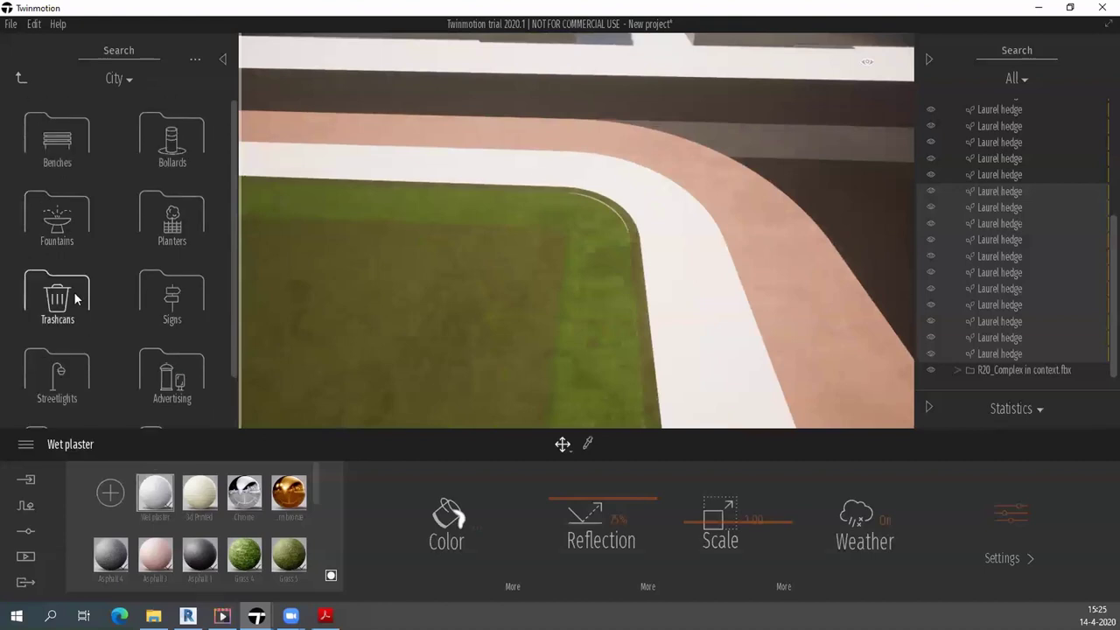
# Place a Thieg bench from Benches at the grass corner, rotated to line up with the path.
pyautogui.click(60, 147)
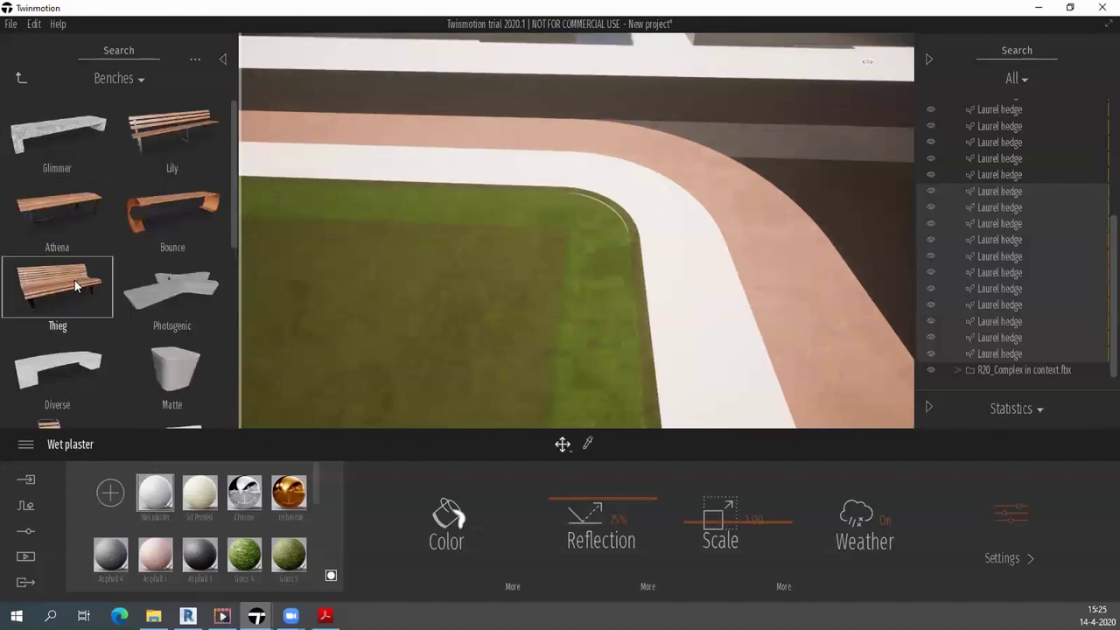
pyautogui.moveTo(51, 279)
pyautogui.mouseDown()
pyautogui.moveTo(439, 256)
pyautogui.moveTo(666, 286)
pyautogui.mouseUp()
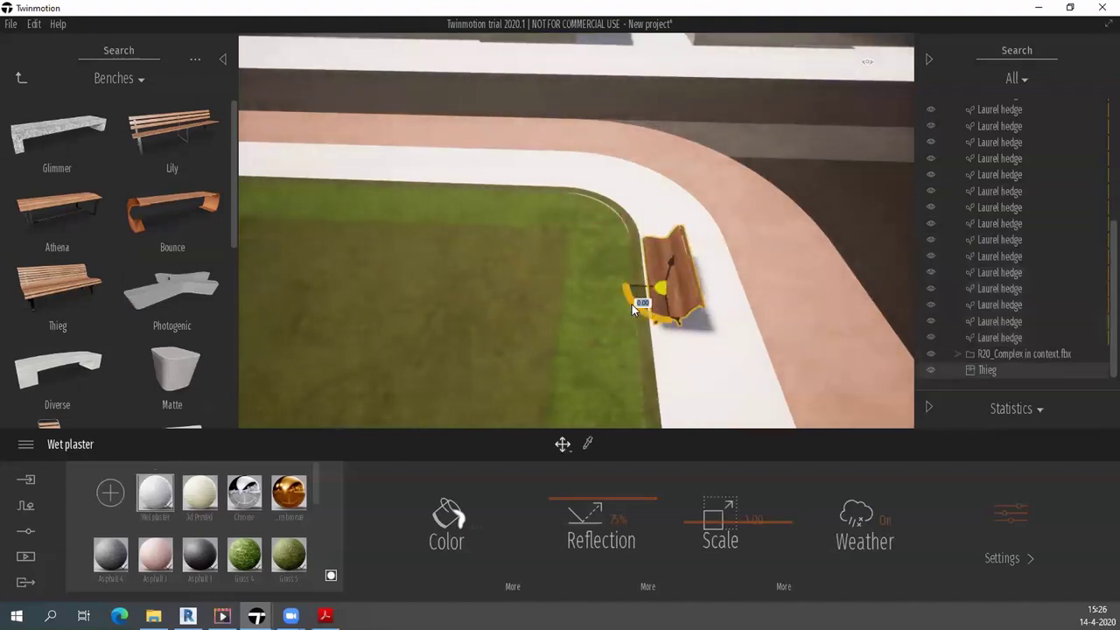
pyautogui.moveTo(633, 308); pyautogui.dragTo(635, 308)
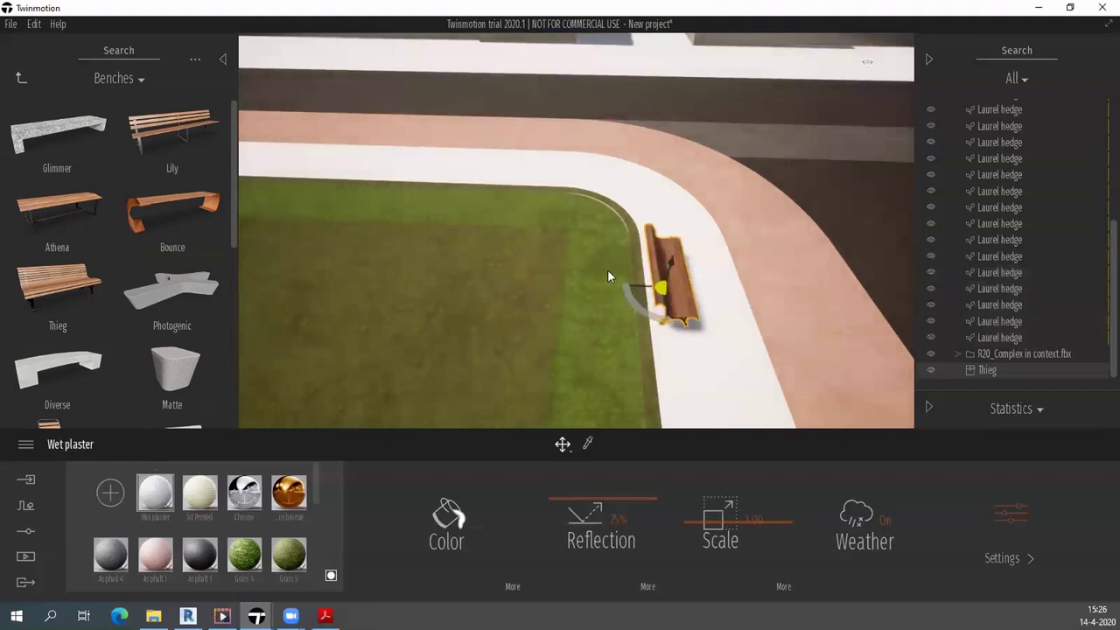
pyautogui.moveTo(609, 276); pyautogui.dragTo(525, 262, button='right')
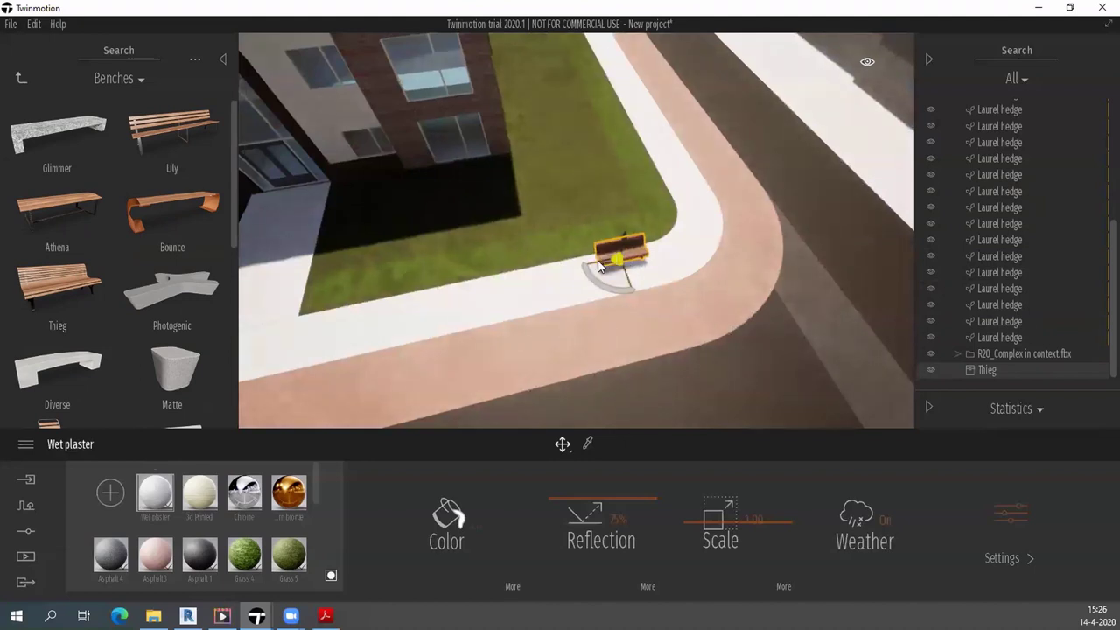
# Slide the bench along the sidewalk edge and drag out a copy to its left.
pyautogui.moveTo(595, 267); pyautogui.dragTo(582, 276)
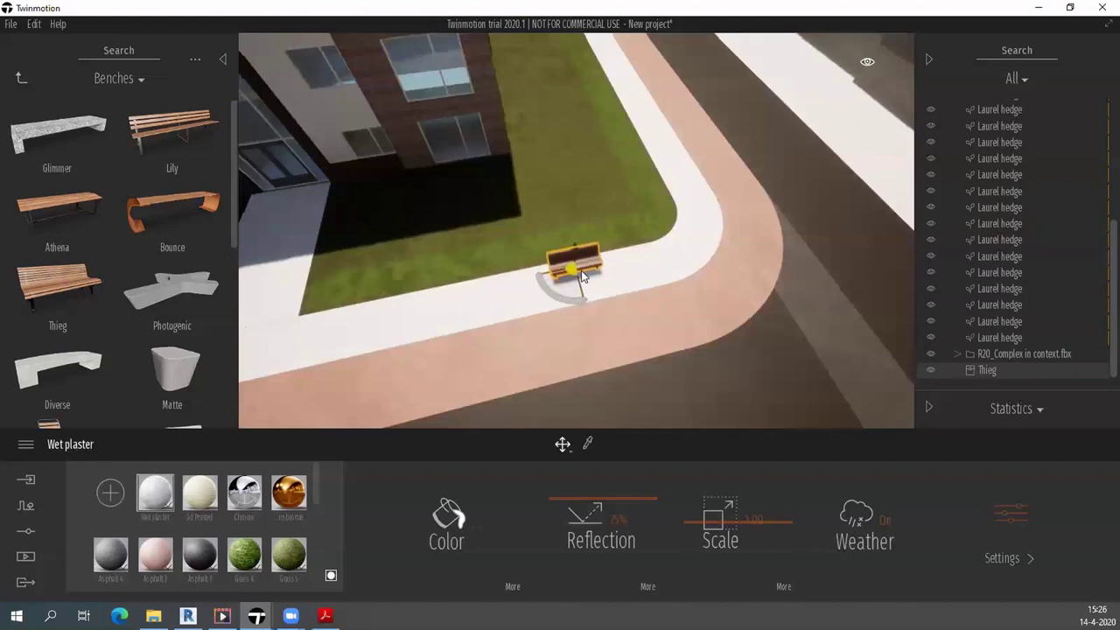
pyautogui.hotkey('ctrl', 'z')
pyautogui.keyDown('alt'); pyautogui.moveTo(590, 263); pyautogui.dragTo(466, 294); pyautogui.keyUp('alt')
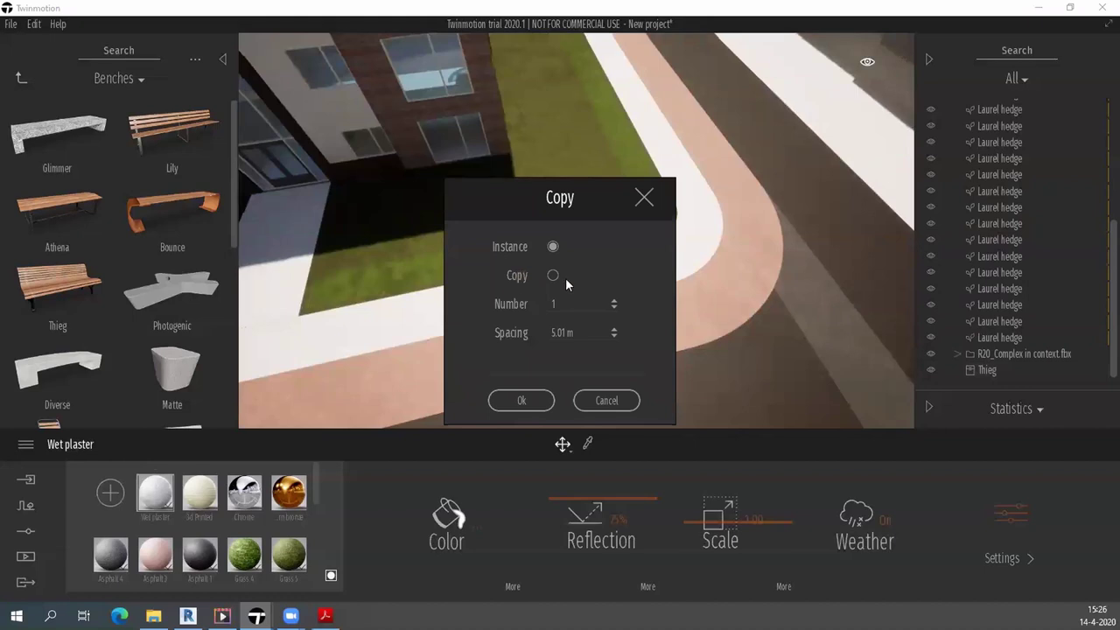
# Confirm 1 copy in the Copy dialog and drop a Bounce bench onto the sidewalk between benches.
pyautogui.write('1')
pyautogui.click(528, 403)
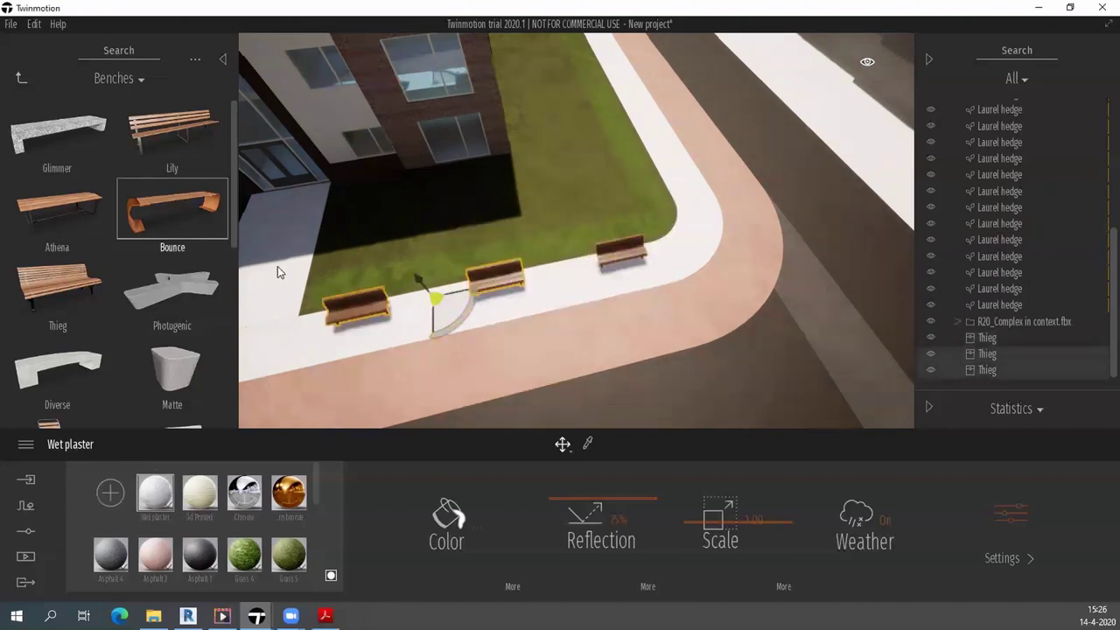
pyautogui.moveTo(278, 271); pyautogui.dragTo(428, 297)
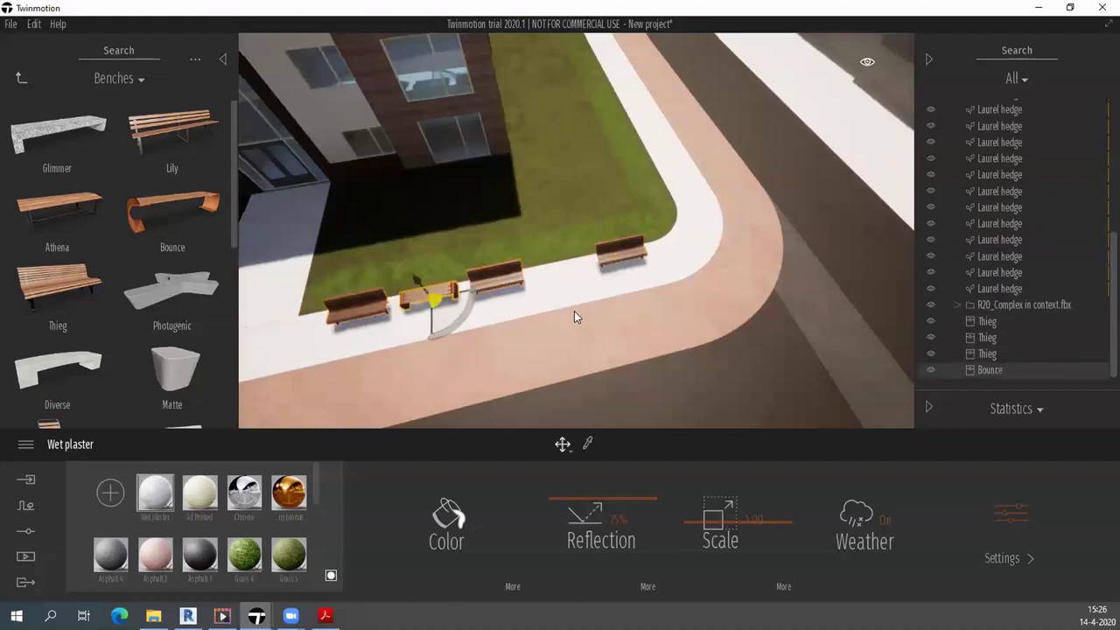
# Navigate the library to the Materials › Wood folder, passing through Metal.
pyautogui.click(140, 79)
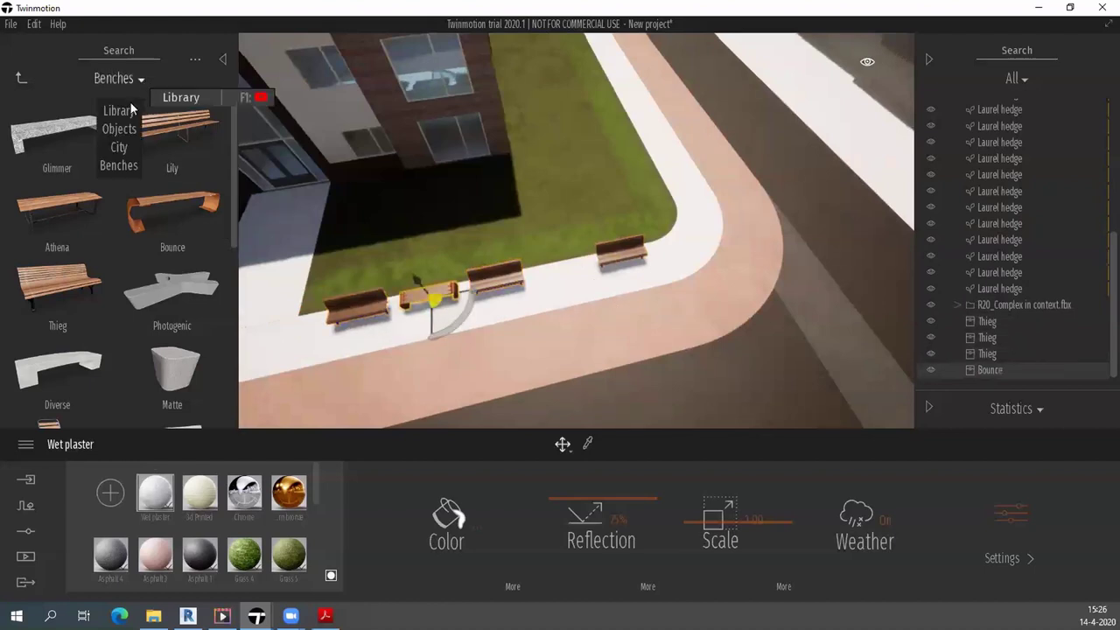
pyautogui.click(132, 78)
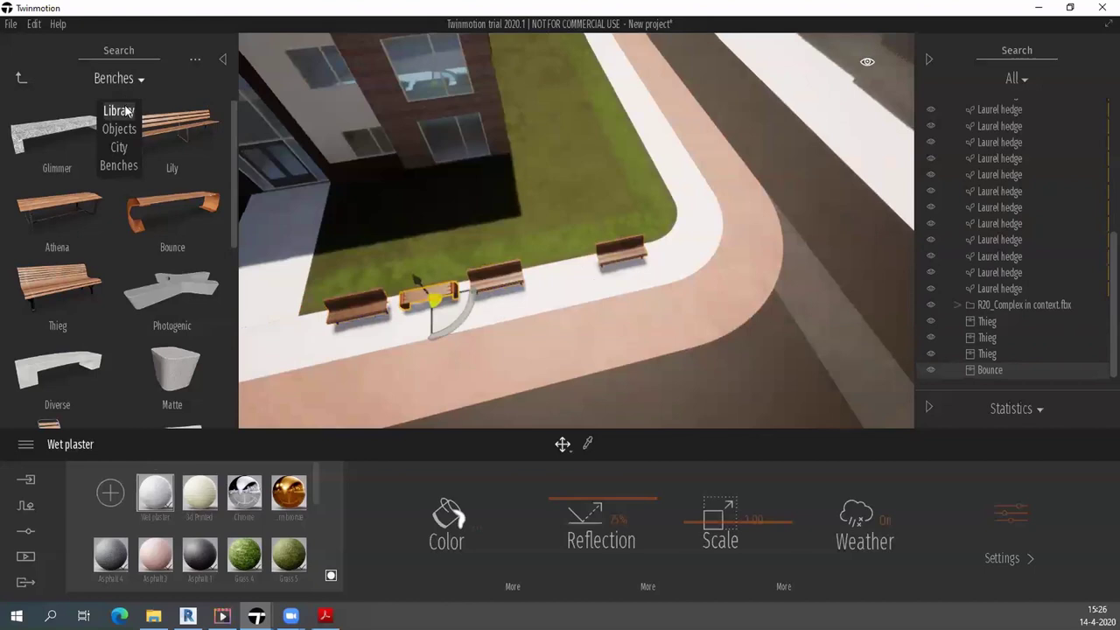
pyautogui.click(114, 94)
pyautogui.click(74, 154)
pyautogui.click(162, 140)
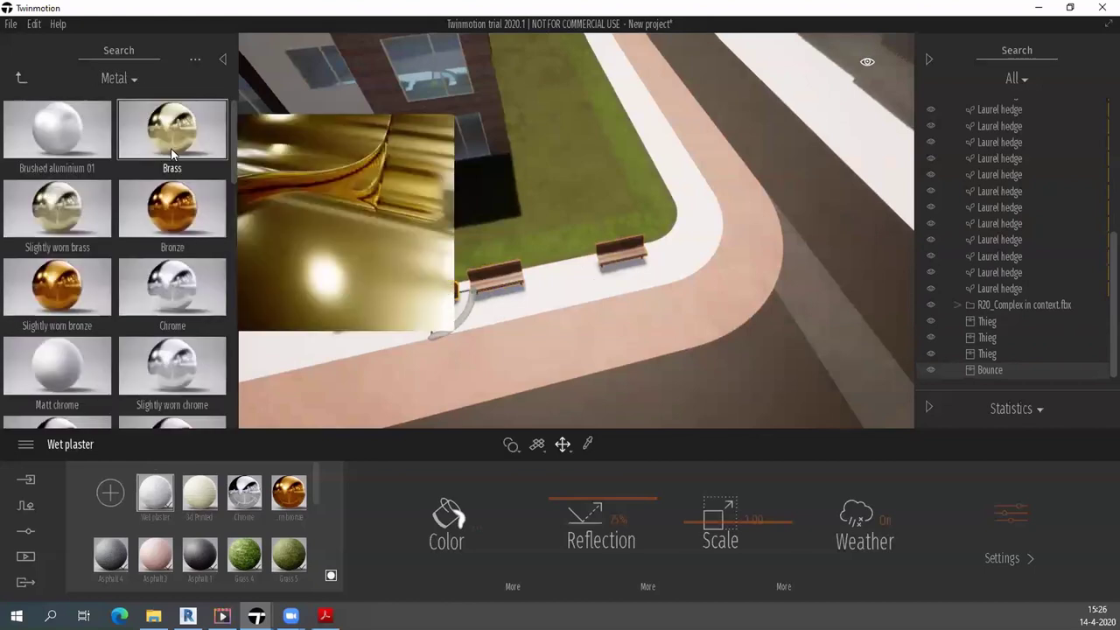
pyautogui.click(119, 80)
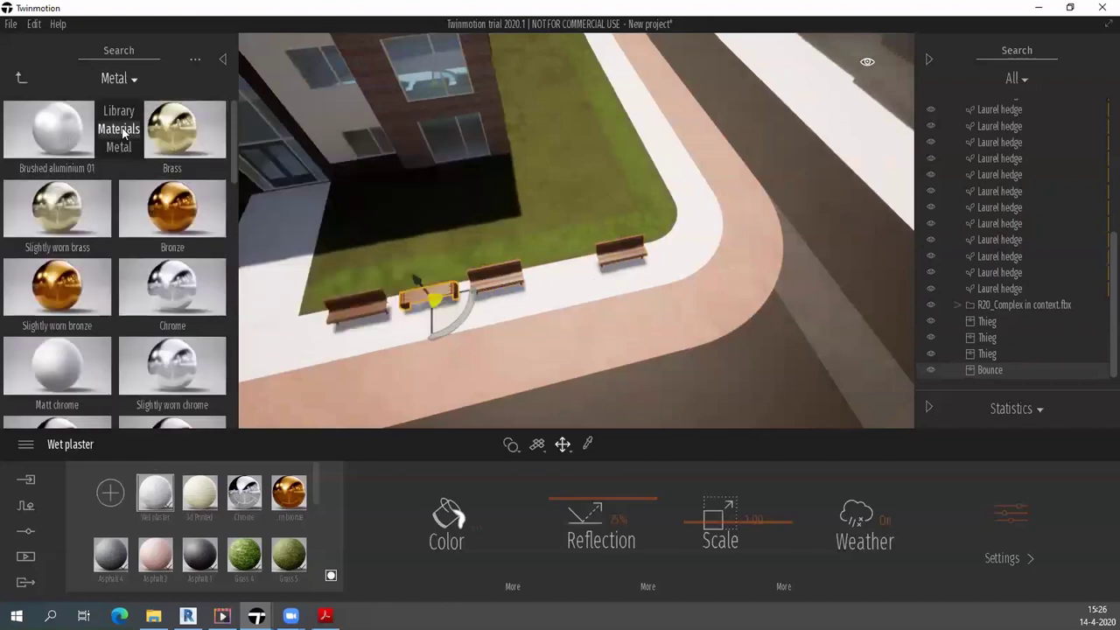
pyautogui.click(116, 131)
pyautogui.click(171, 219)
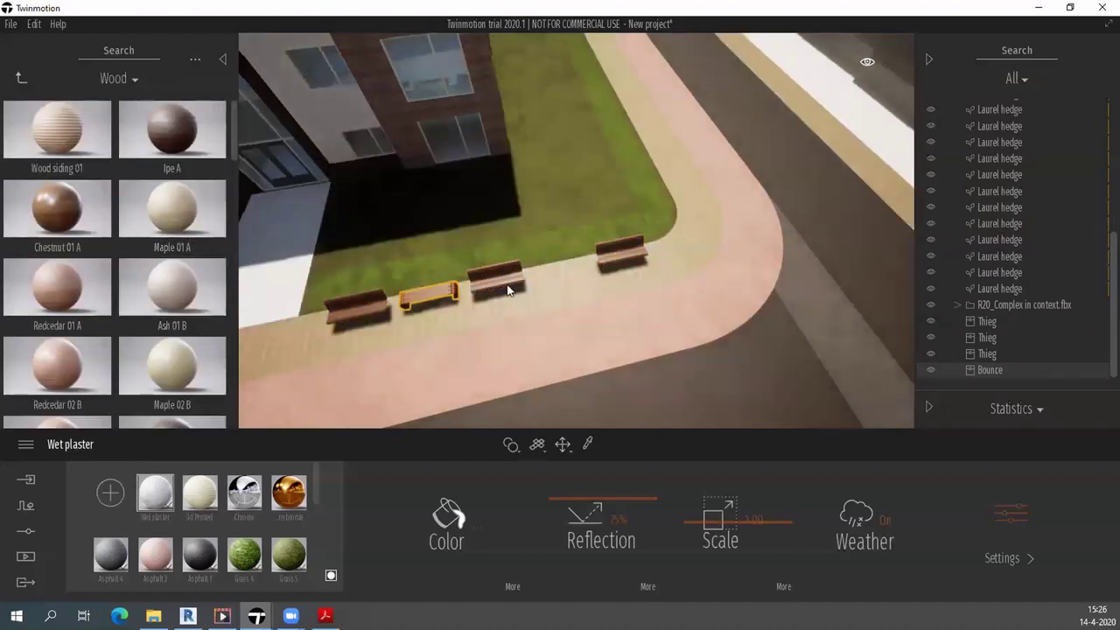
# Apply Maple 01 A to a bench, then dark Ipe 02 C wood to the left bench.
pyautogui.moveTo(170, 212); pyautogui.dragTo(488, 295)
pyautogui.scroll(3, 488, 295)
pyautogui.scroll(2, 431, 361)
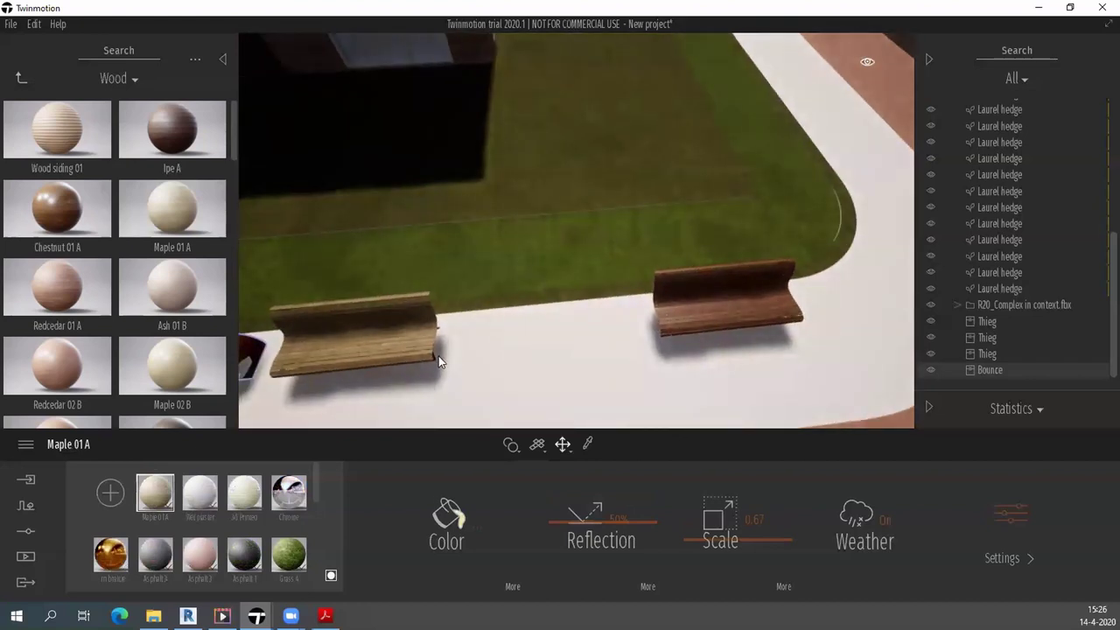
pyautogui.scroll(-2, 172, 327)
pyautogui.scroll(-3, 172, 328)
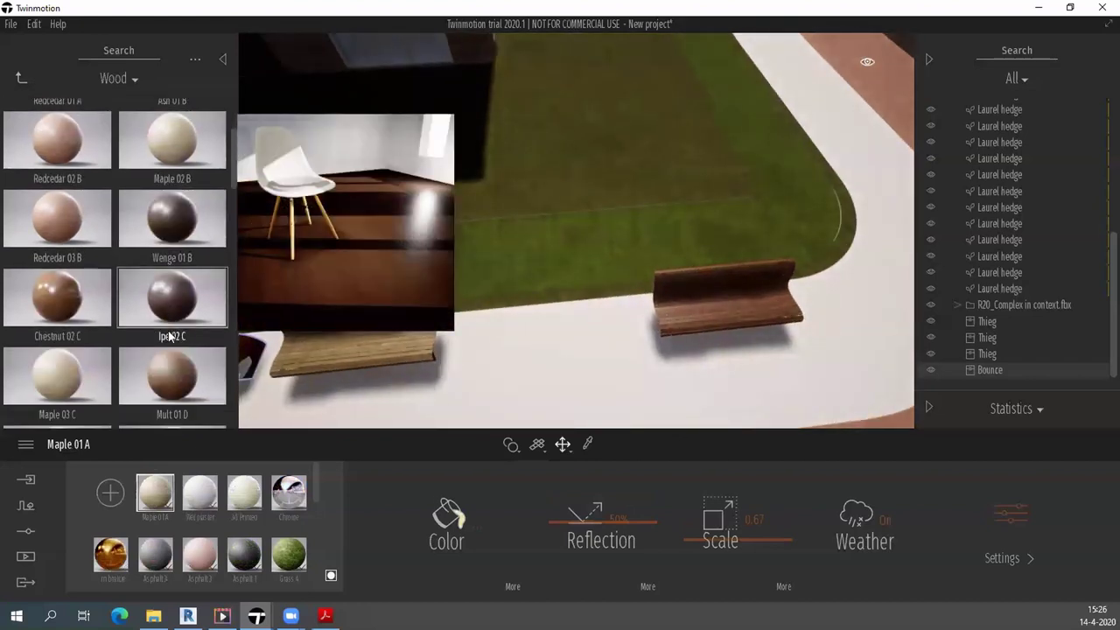
pyautogui.moveTo(172, 336); pyautogui.dragTo(342, 348)
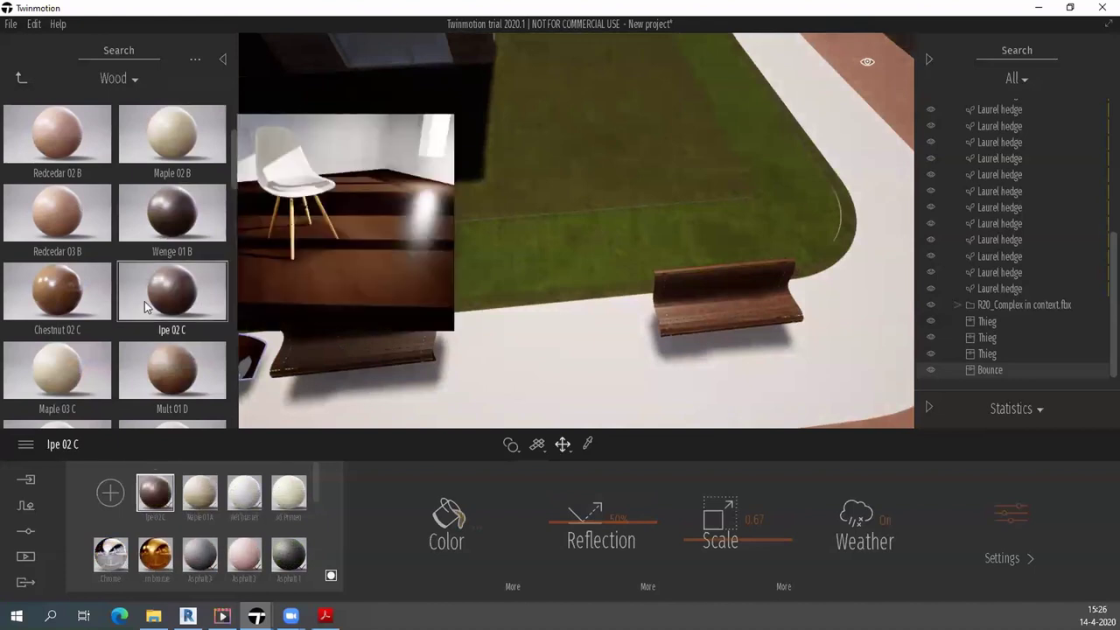
pyautogui.click(121, 85)
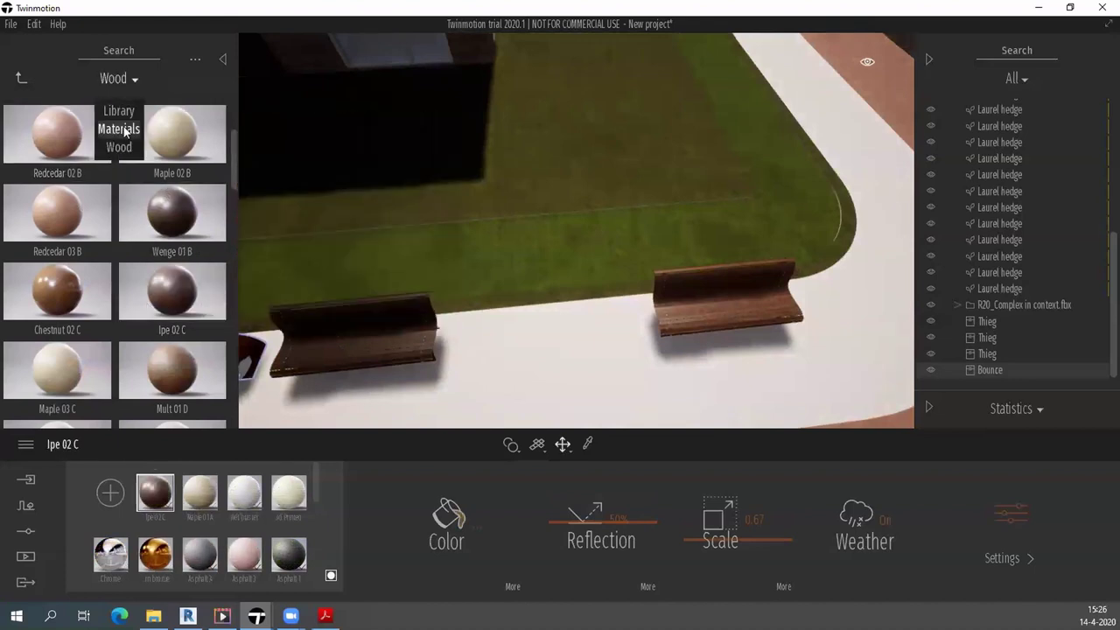
# Drag a Pecan tree from Vegetation and landscape › Trees onto the planting bed near the building.
pyautogui.click(121, 112)
pyautogui.click(175, 138)
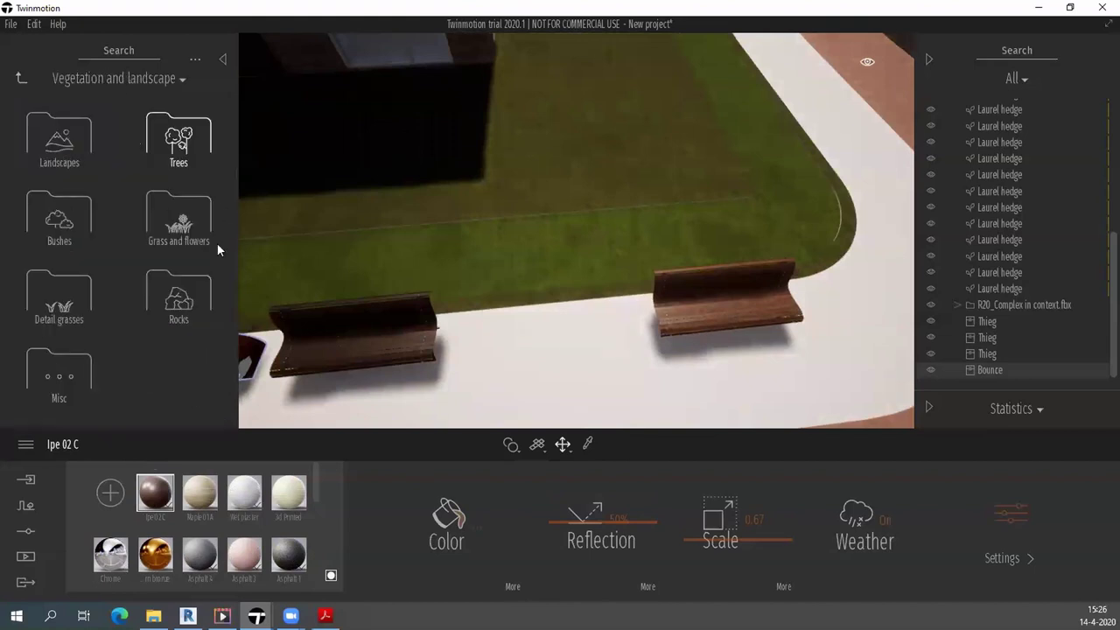
pyautogui.click(179, 142)
pyautogui.moveTo(172, 214)
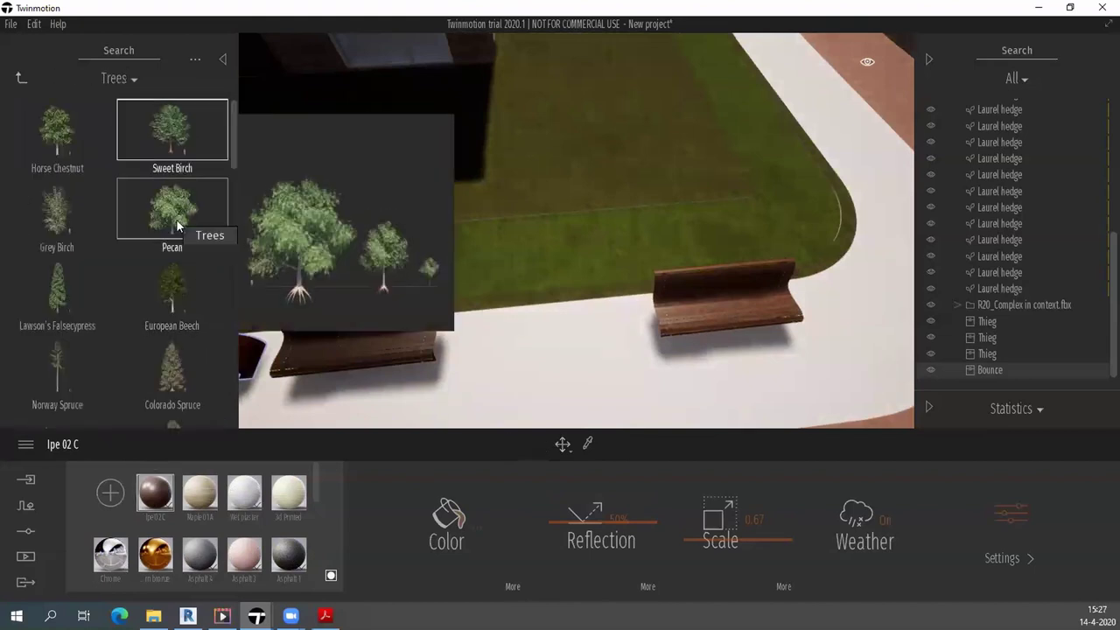
pyautogui.moveTo(180, 359); pyautogui.dragTo(561, 167)
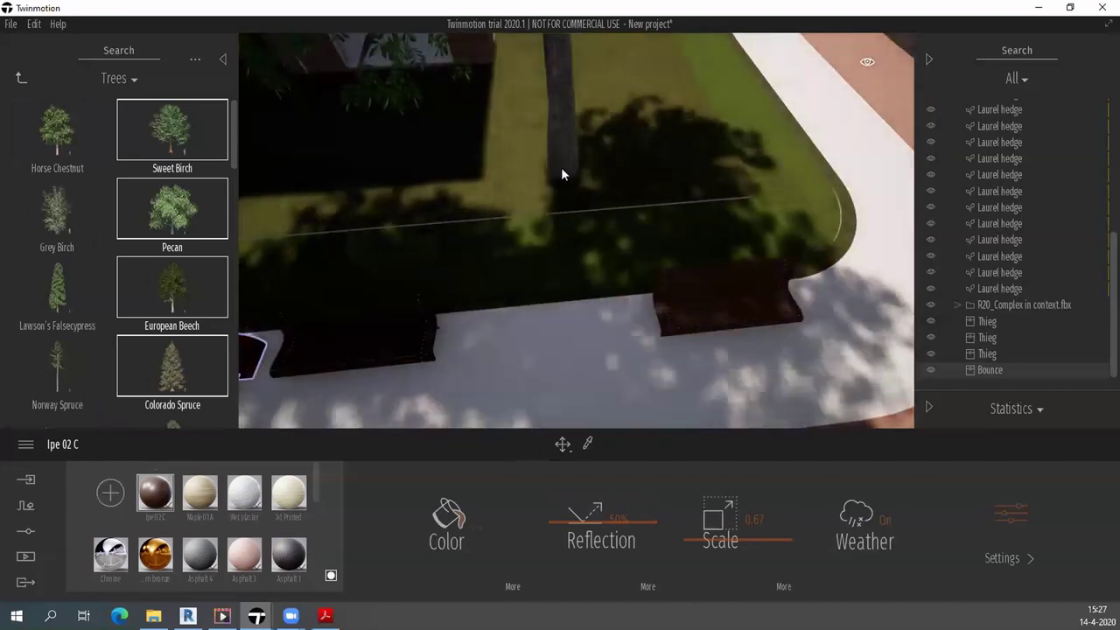
# Orbit and zoom the camera to inspect the new tree beside the path and benches.
pyautogui.scroll(-10, 561, 167)
pyautogui.moveTo(577, 197)
pyautogui.mouseDown()
pyautogui.moveTo(351, 133)
pyautogui.moveTo(422, 107)
pyautogui.mouseUp()
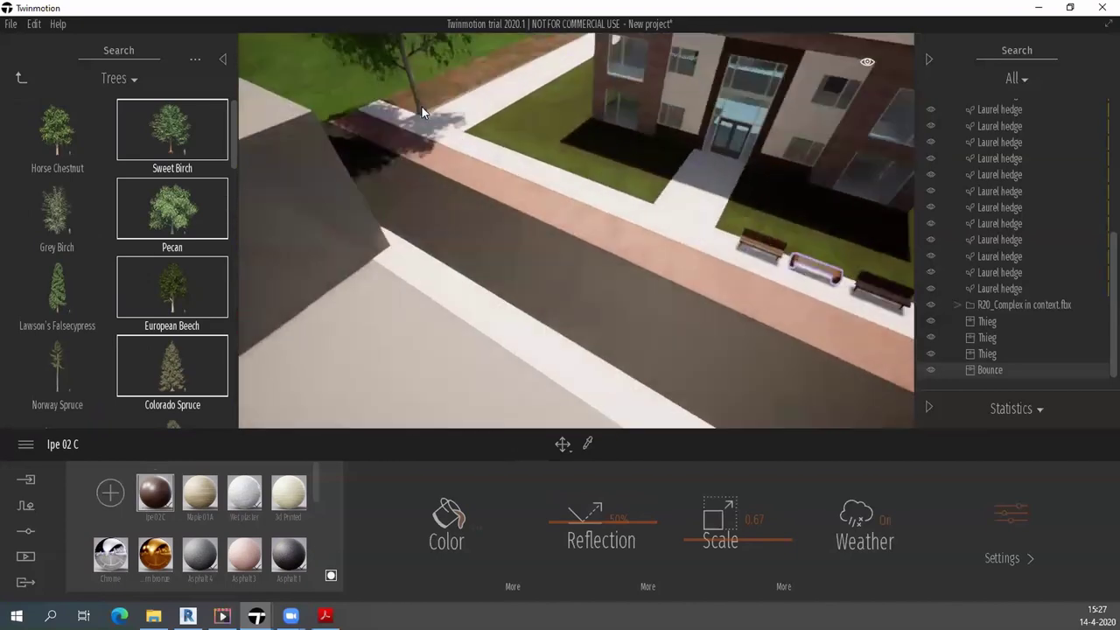
pyautogui.scroll(5, 422, 107)
pyautogui.scroll(-4, 436, 143)
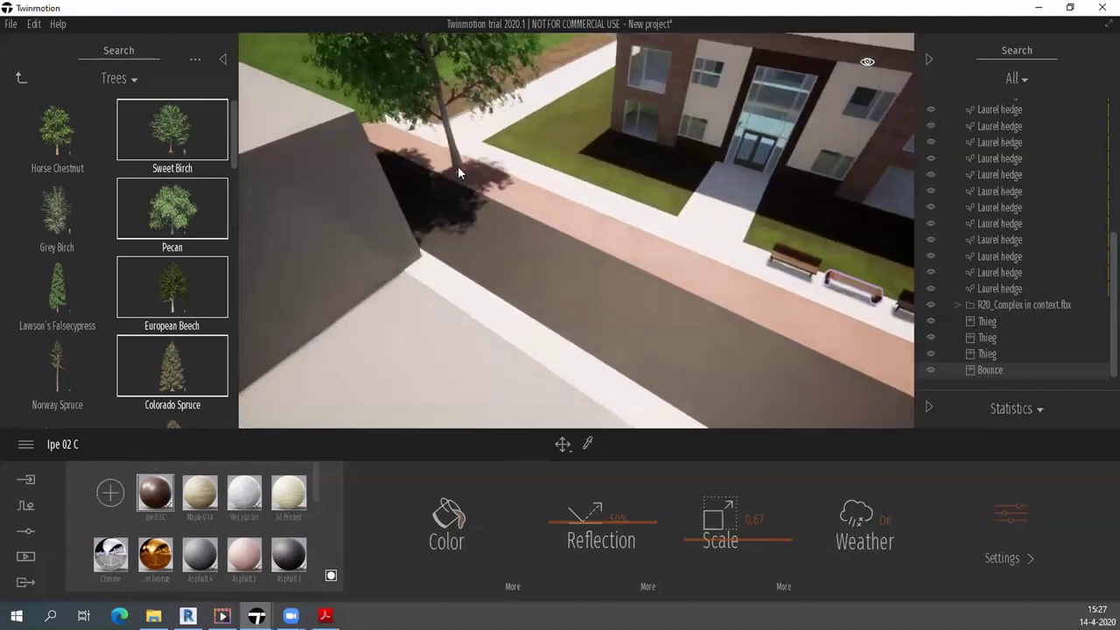
pyautogui.scroll(8, 457, 172)
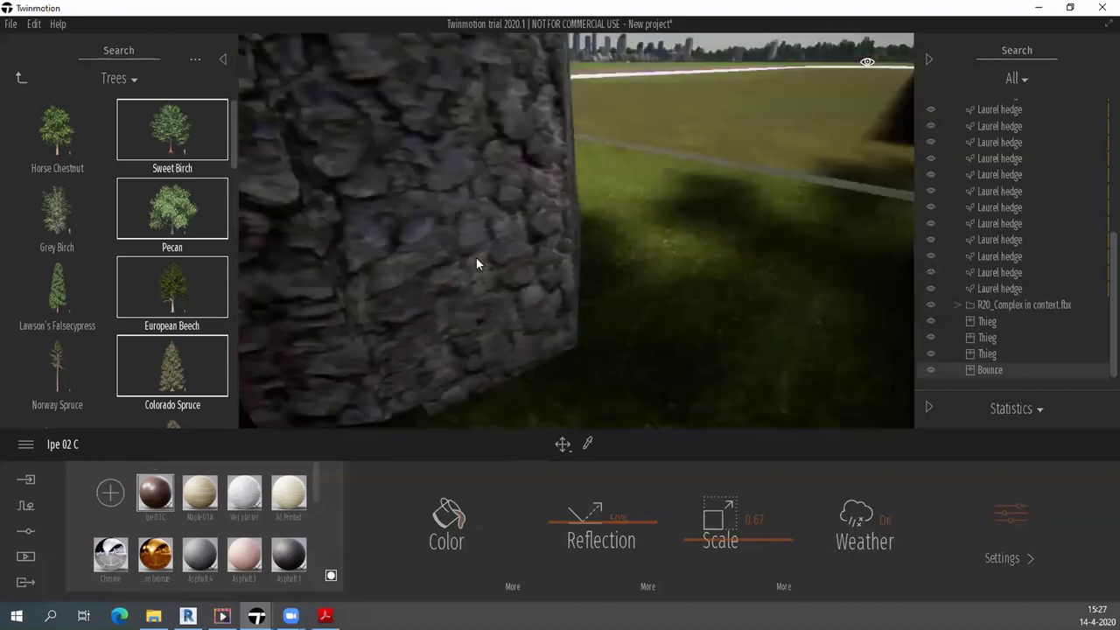
pyautogui.moveTo(476, 263)
pyautogui.mouseDown()
pyautogui.moveTo(540, 347)
pyautogui.moveTo(650, 358)
pyautogui.moveTo(513, 382)
pyautogui.moveTo(574, 357)
pyautogui.moveTo(505, 339)
pyautogui.mouseUp()
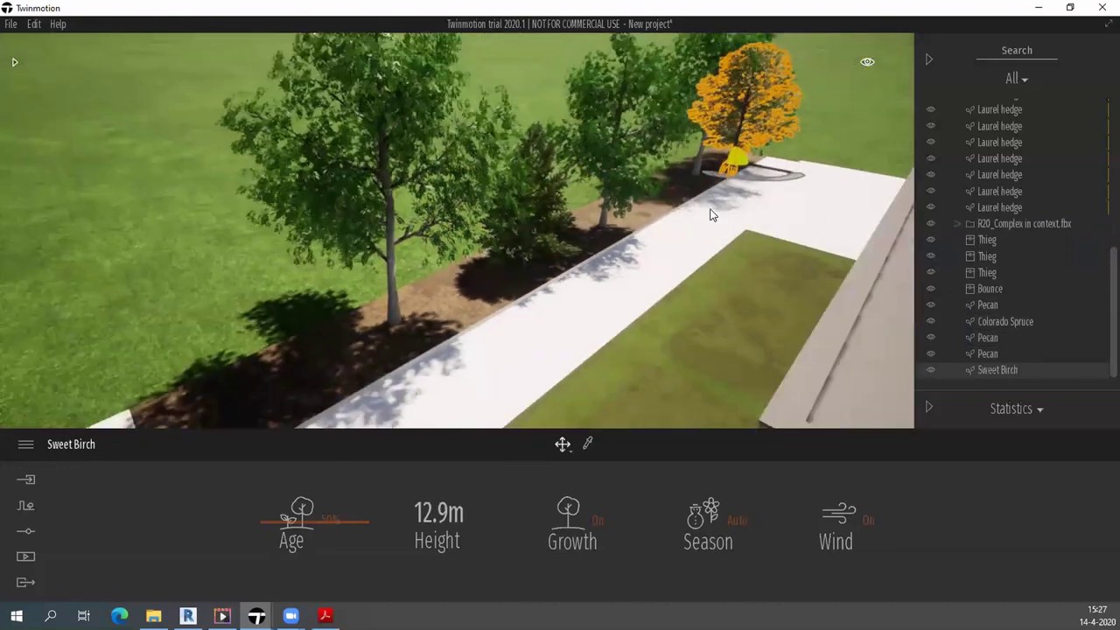
# Swing back to the building entrance, reopen the library at Trees, and go up to the top level.
pyautogui.scroll(-3, 711, 215)
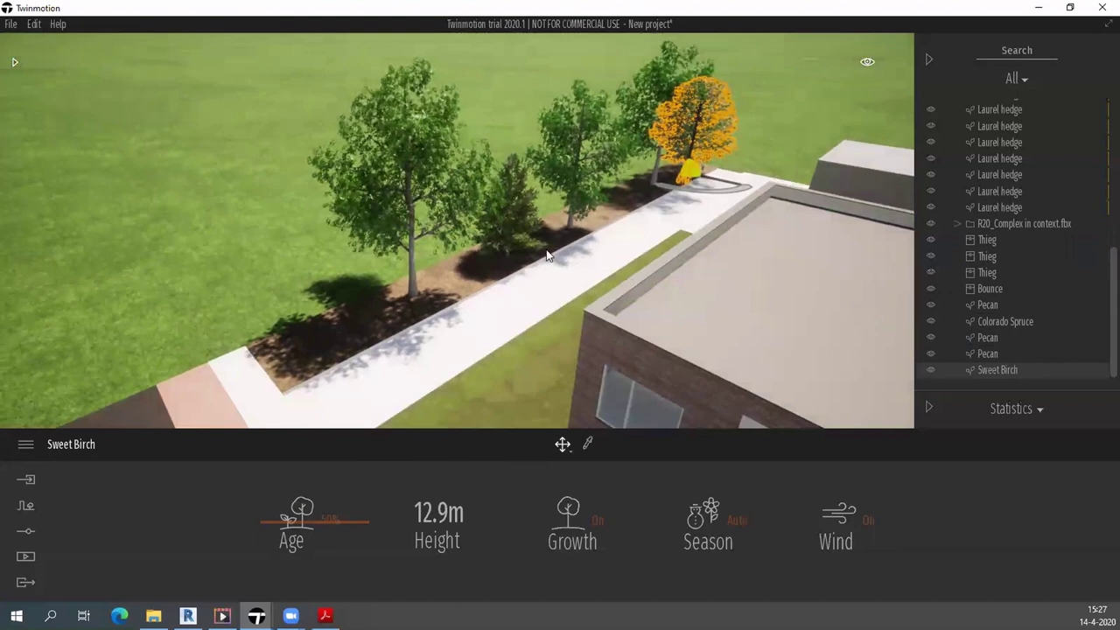
pyautogui.moveTo(546, 254); pyautogui.dragTo(159, 146)
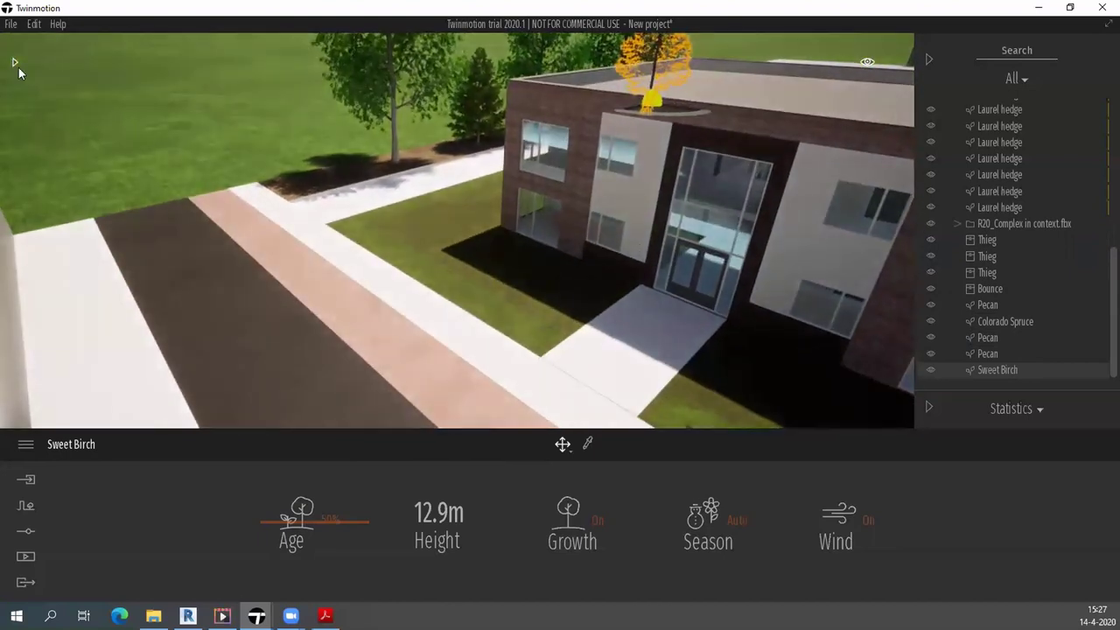
pyautogui.click(15, 64)
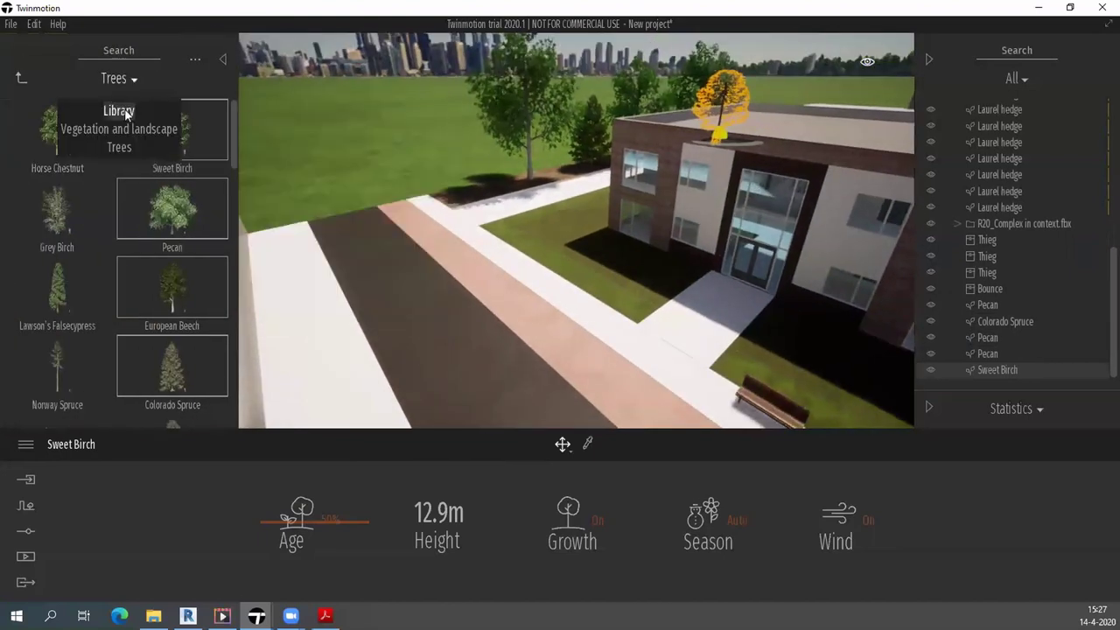
pyautogui.click(119, 129)
pyautogui.click(105, 80)
pyautogui.click(106, 110)
# Browse Objects > home furniture > Livingroom and look through the Chairs collection.
pyautogui.click(69, 221)
pyautogui.click(72, 199)
pyautogui.click(71, 165)
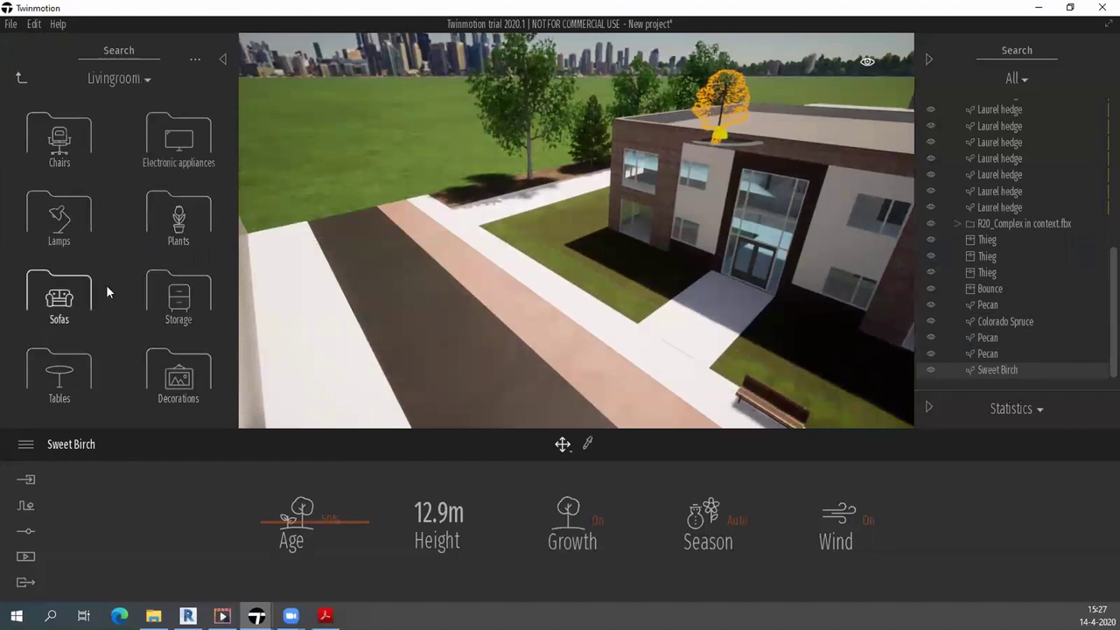
pyautogui.click(59, 140)
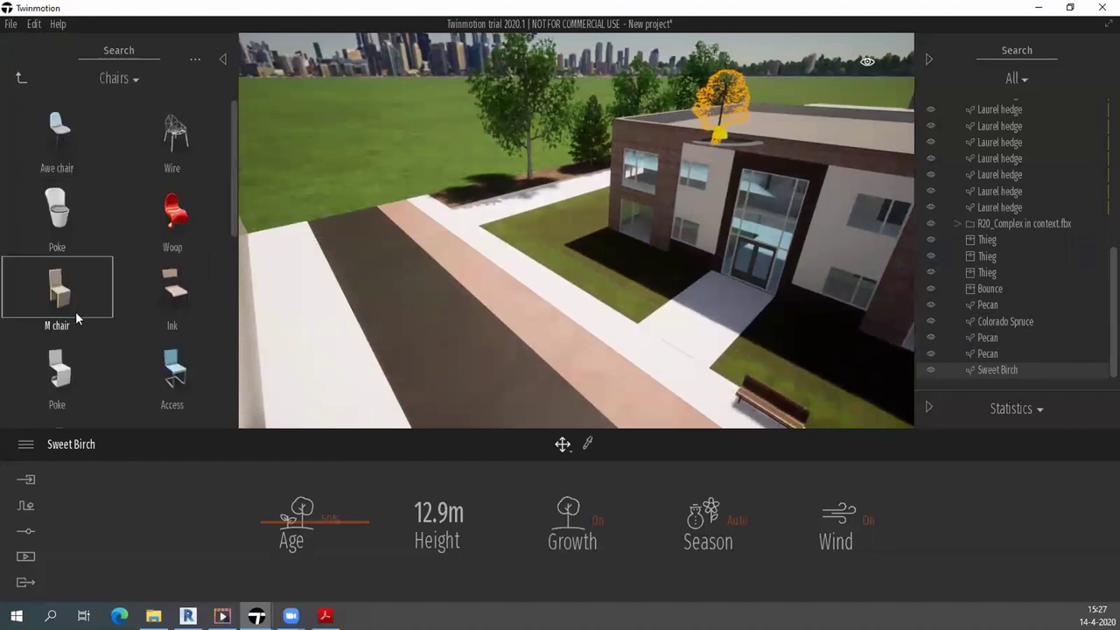
pyautogui.scroll(-2, 122, 350)
pyautogui.scroll(-2, 123, 350)
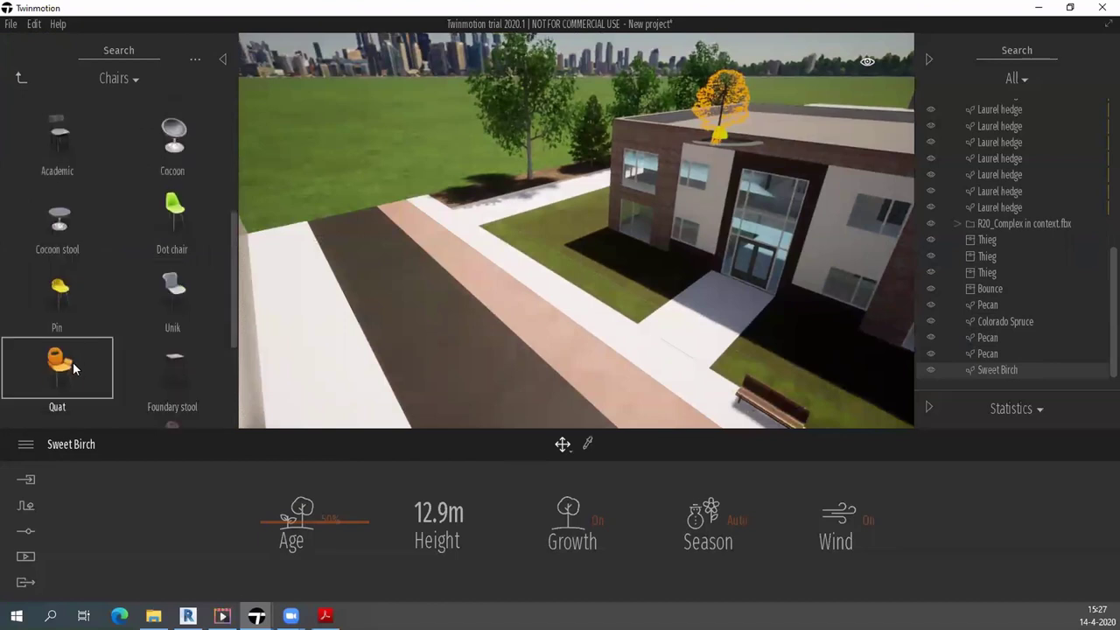
pyautogui.scroll(-1, 70, 350)
pyautogui.scroll(2, 88, 336)
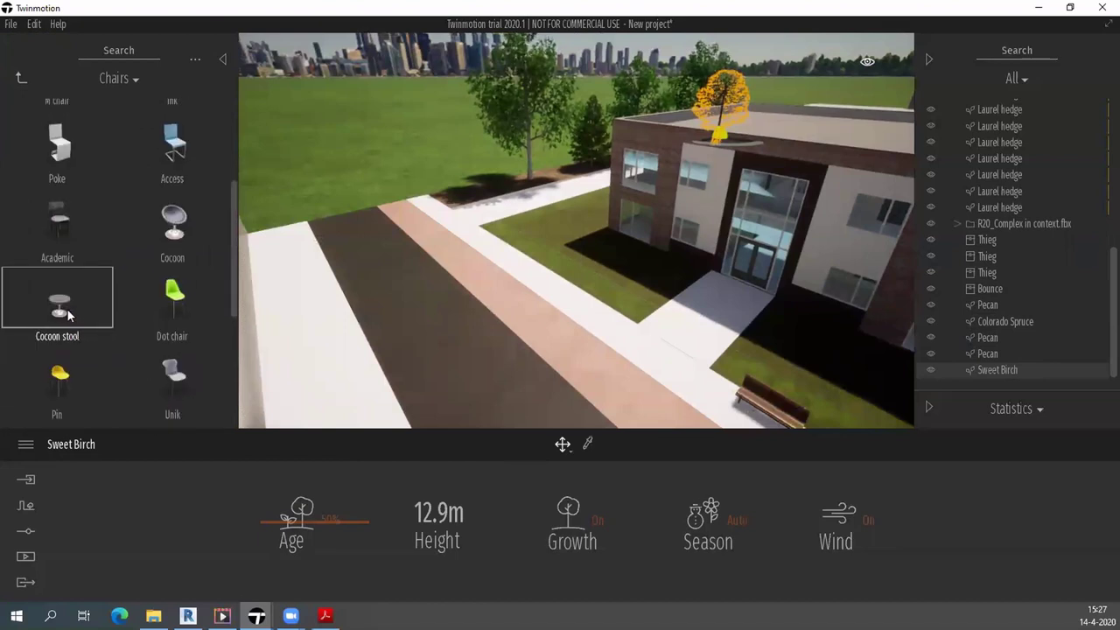
pyautogui.scroll(2, 98, 316)
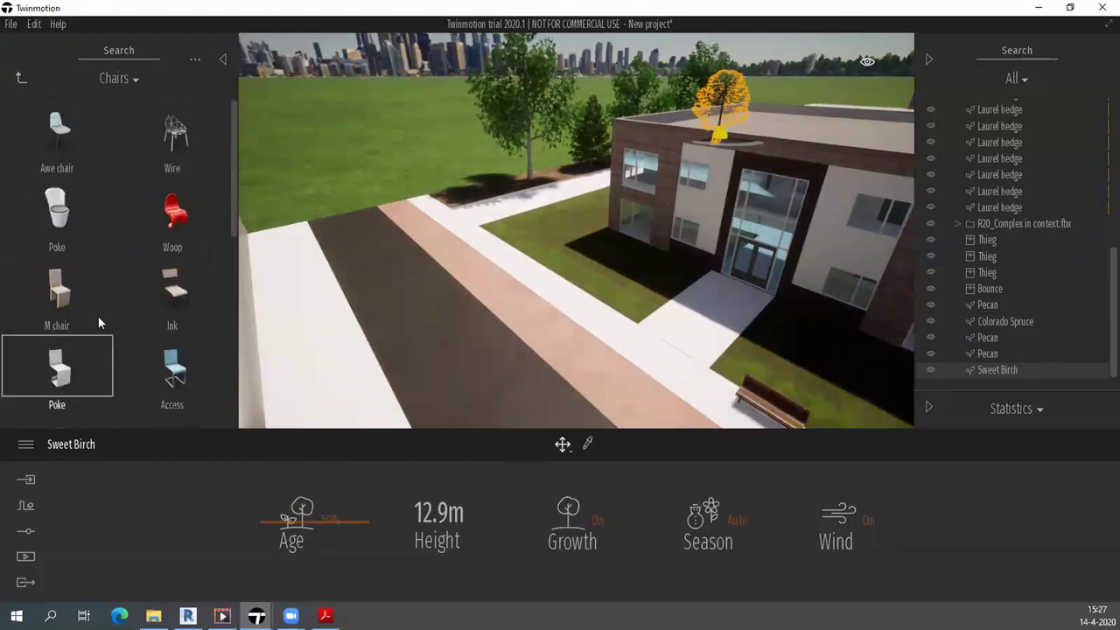
# Go back to Livingroom and scroll through the Sofas, including the Vixen and Reverence models.
pyautogui.click(120, 79)
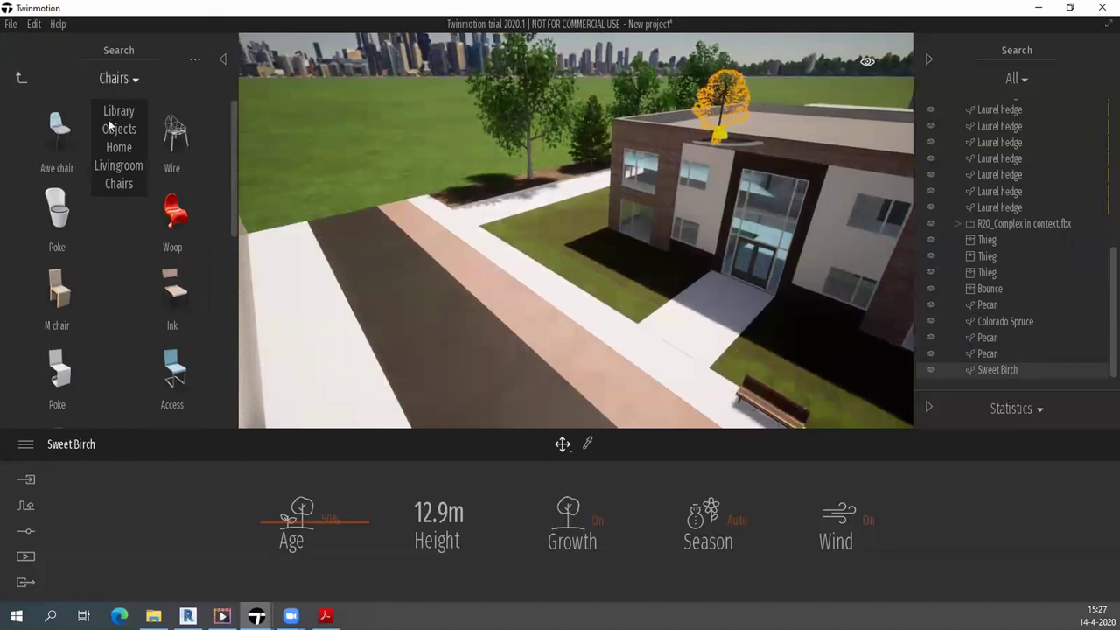
pyautogui.click(119, 166)
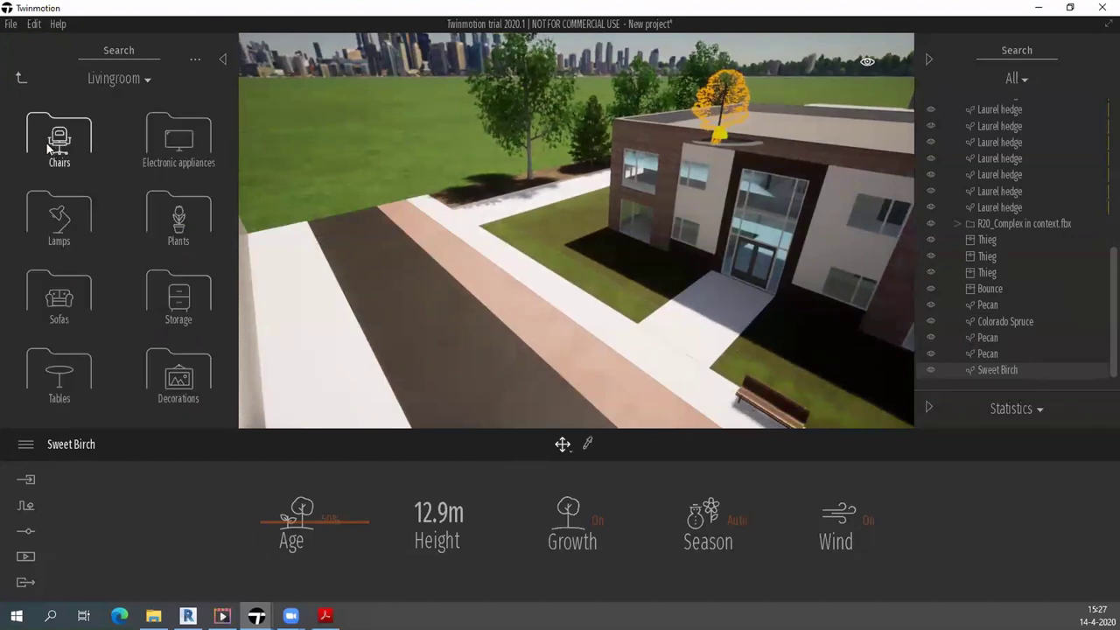
pyautogui.click(52, 291)
pyautogui.scroll(-1, 137, 259)
pyautogui.scroll(-2, 133, 263)
pyautogui.scroll(-1, 126, 276)
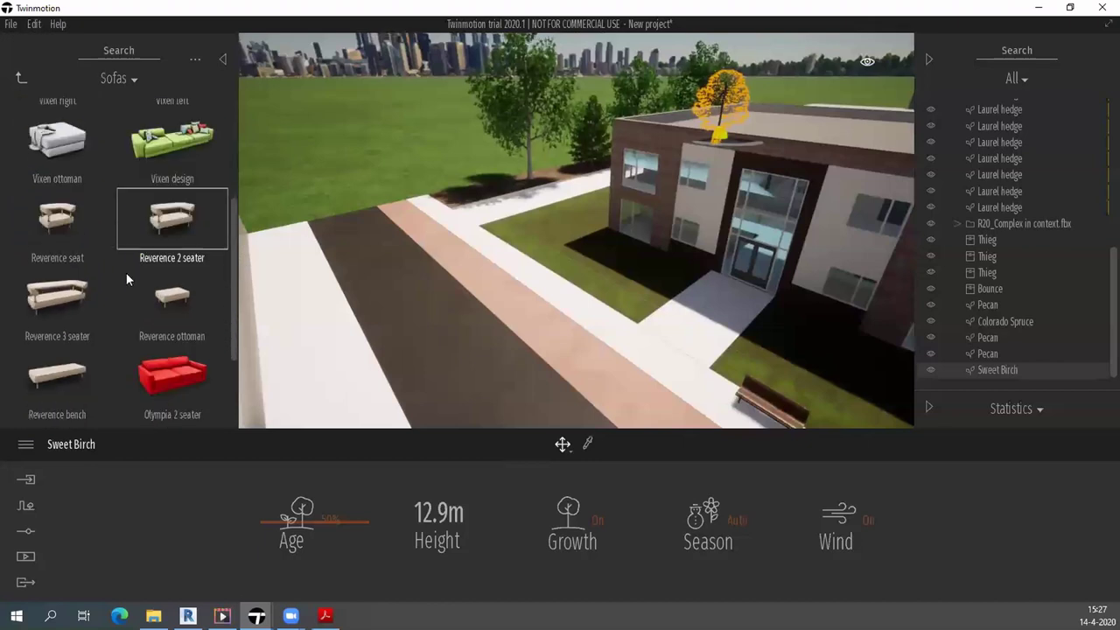
pyautogui.scroll(1, 96, 306)
pyautogui.scroll(2, 96, 305)
pyautogui.scroll(1, 98, 306)
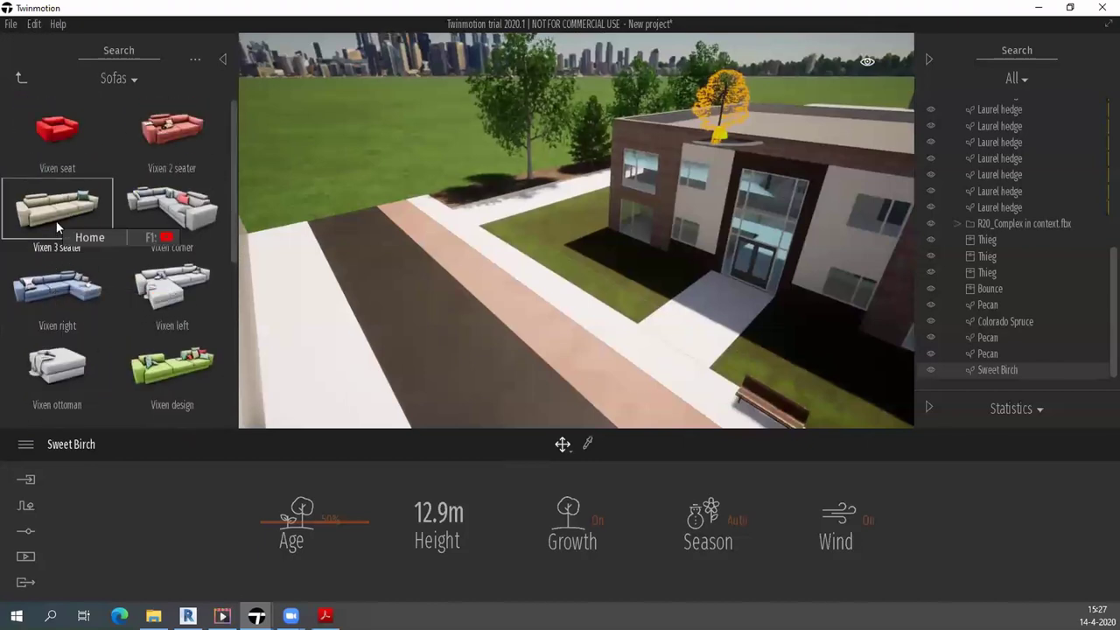
# Switch the viewport to top view, then front view, then back to perspective.
pyautogui.click(869, 64)
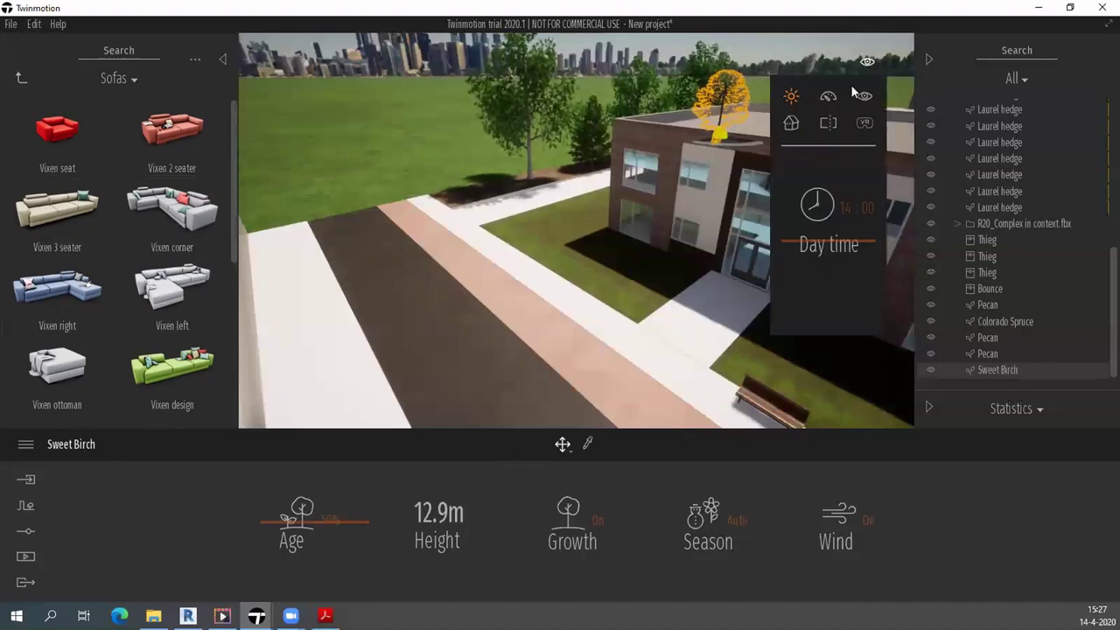
pyautogui.click(794, 126)
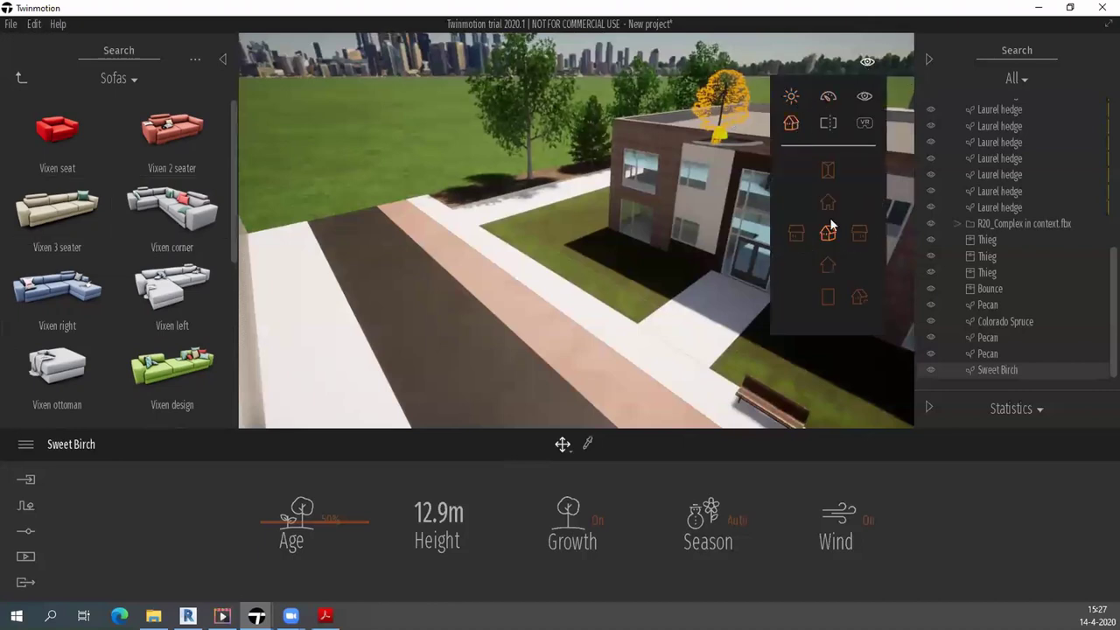
pyautogui.click(827, 174)
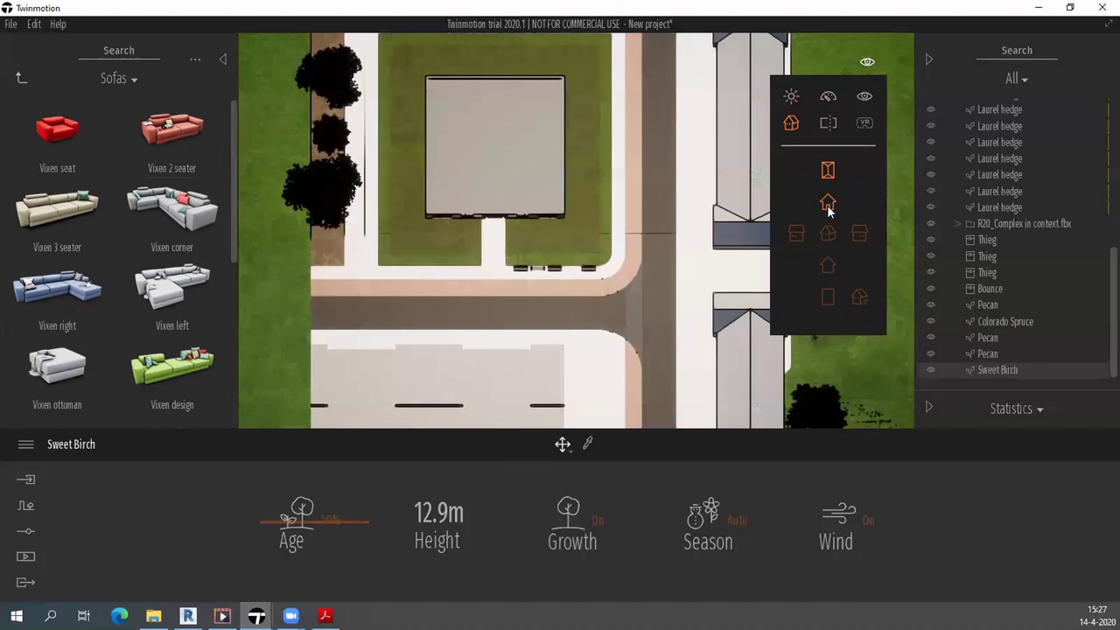
pyautogui.click(828, 267)
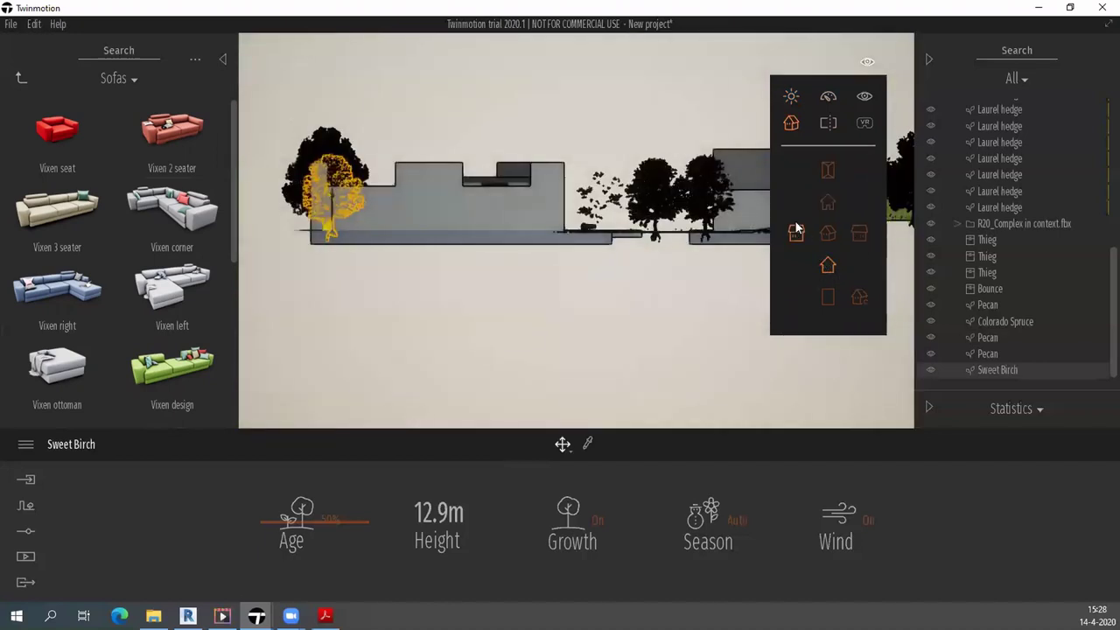
pyautogui.click(826, 238)
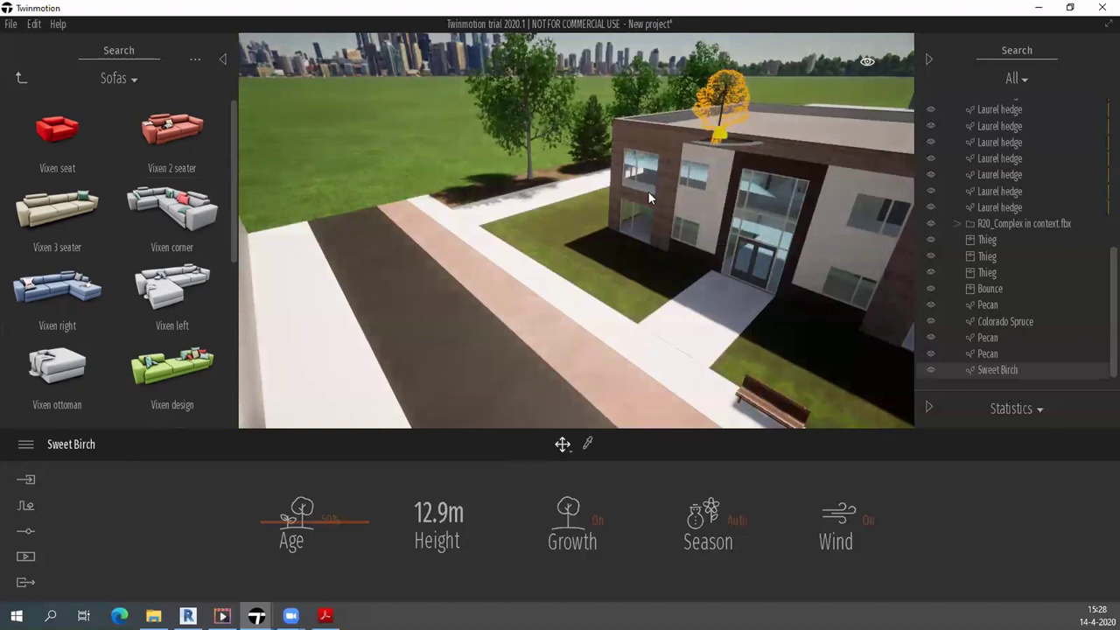
# Minimise Twinmotion to reveal the Revit model, then restore the finished apartment scene.
pyautogui.scroll(2, 501, 238)
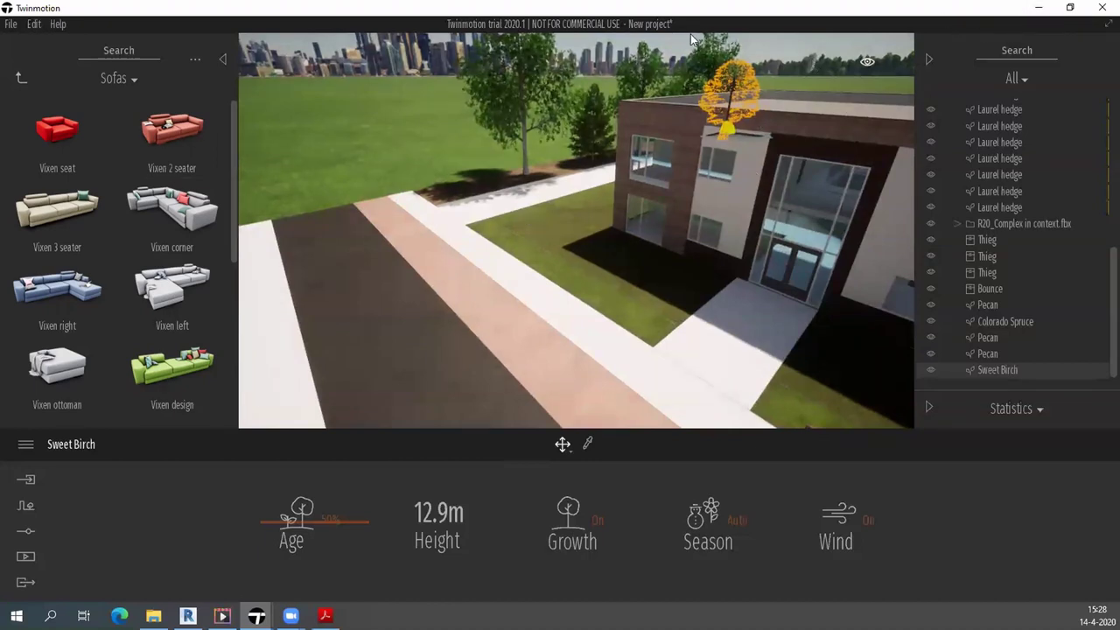
pyautogui.click(1039, 12)
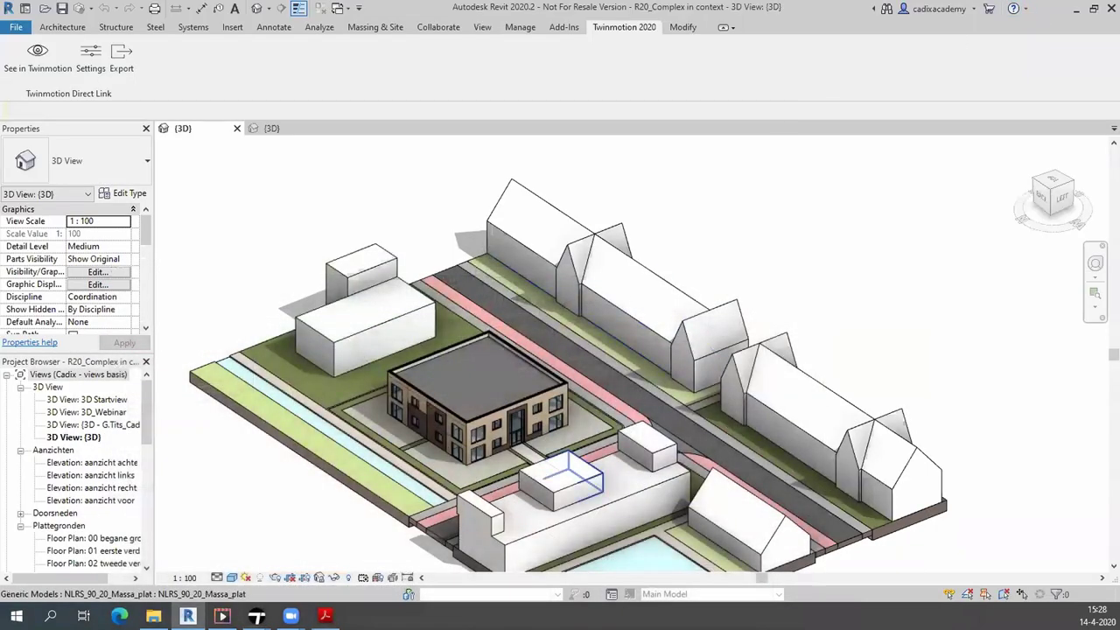
pyautogui.moveTo(257, 616)
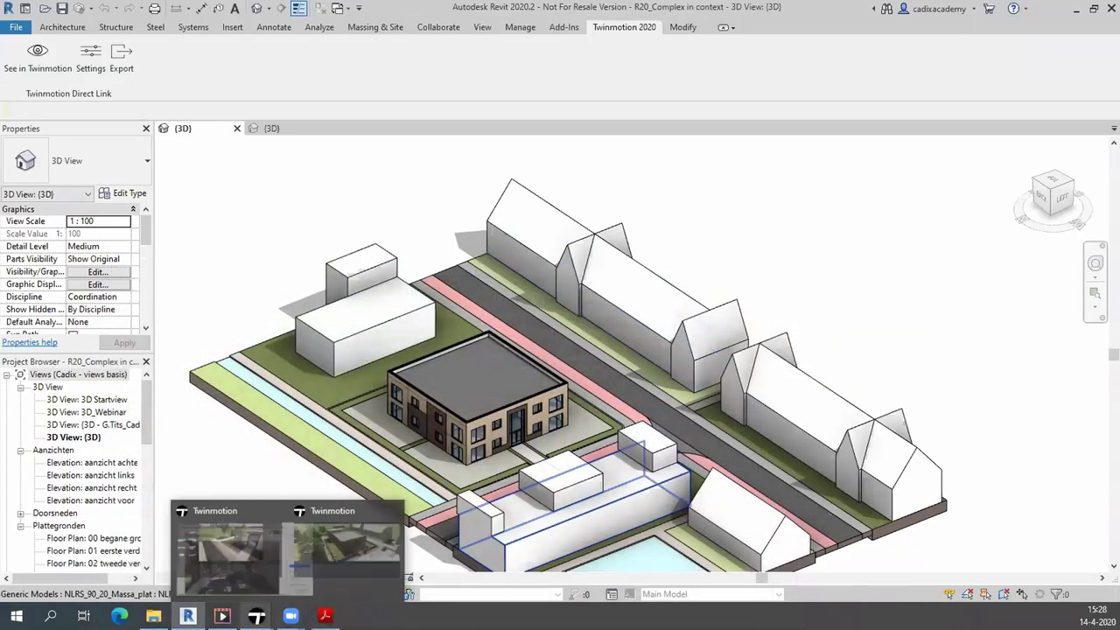
pyautogui.click(308, 560)
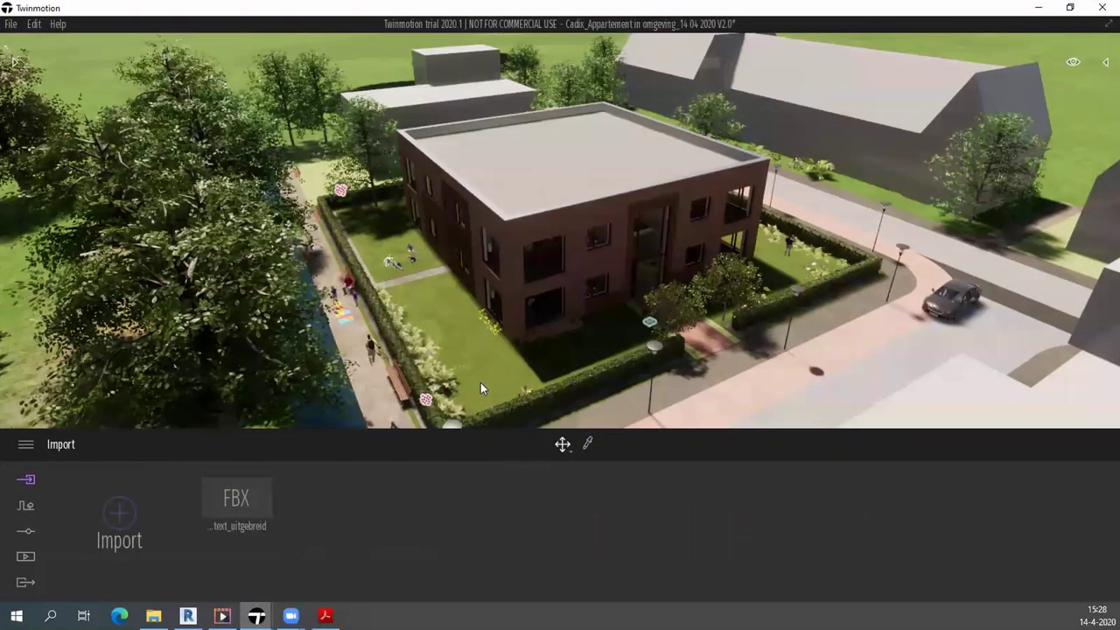
# Fly along the canal path into the living room, look around at sofa, window and cat, then exit to the garden.
pyautogui.moveTo(490, 380)
pyautogui.mouseDown()
pyautogui.moveTo(560, 332)
pyautogui.moveTo(490, 273)
pyautogui.moveTo(530, 279)
pyautogui.moveTo(633, 238)
pyautogui.moveTo(603, 386)
pyautogui.mouseUp()
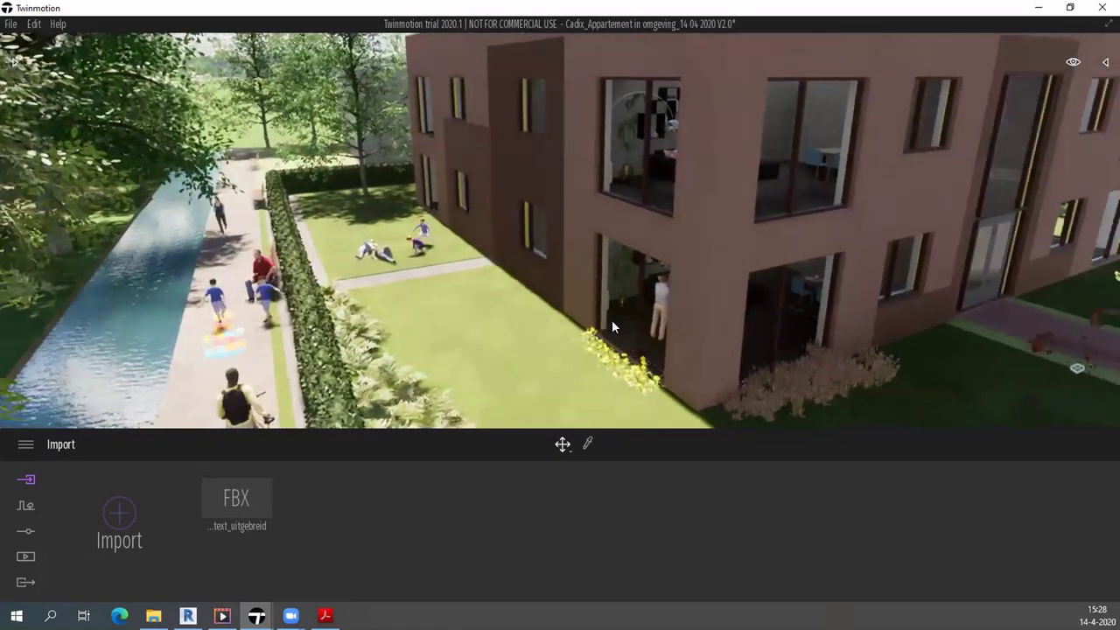
pyautogui.moveTo(612, 319)
pyautogui.mouseDown()
pyautogui.moveTo(550, 331)
pyautogui.moveTo(577, 288)
pyautogui.moveTo(614, 358)
pyautogui.mouseUp()
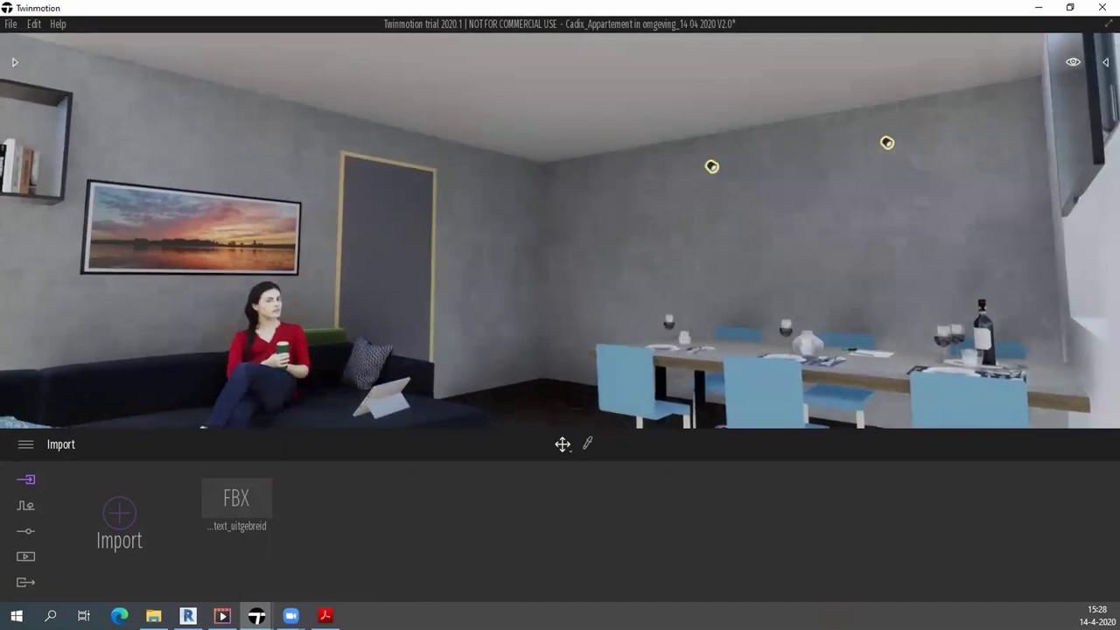
pyautogui.moveTo(614, 359); pyautogui.dragTo(614, 359)
pyautogui.moveTo(919, 145); pyautogui.dragTo(919, 145)
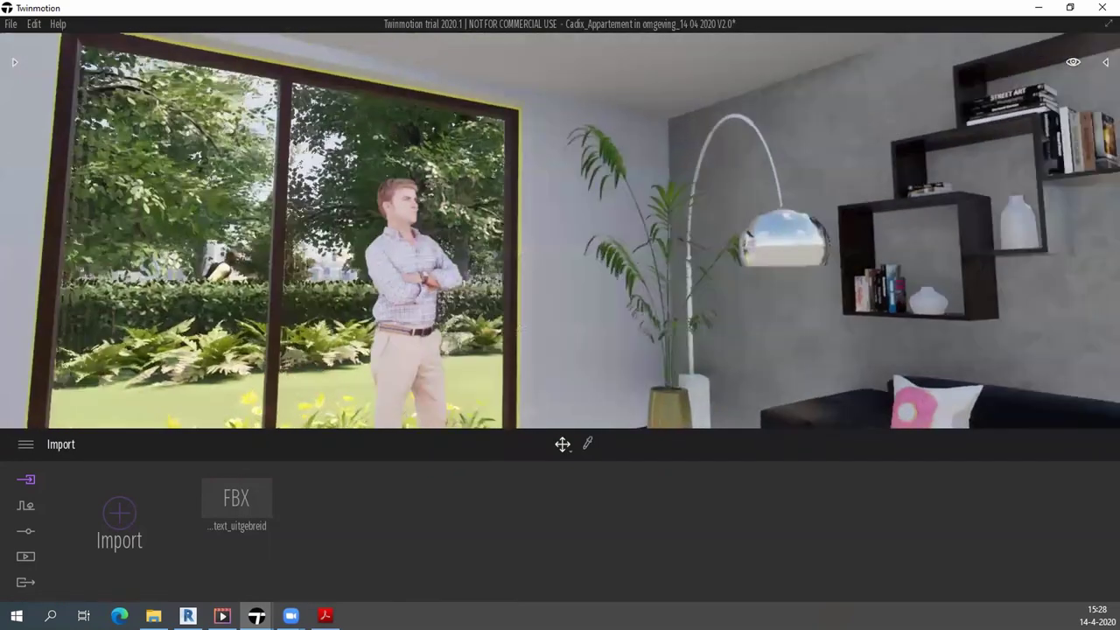
pyautogui.moveTo(223, 248); pyautogui.dragTo(223, 248)
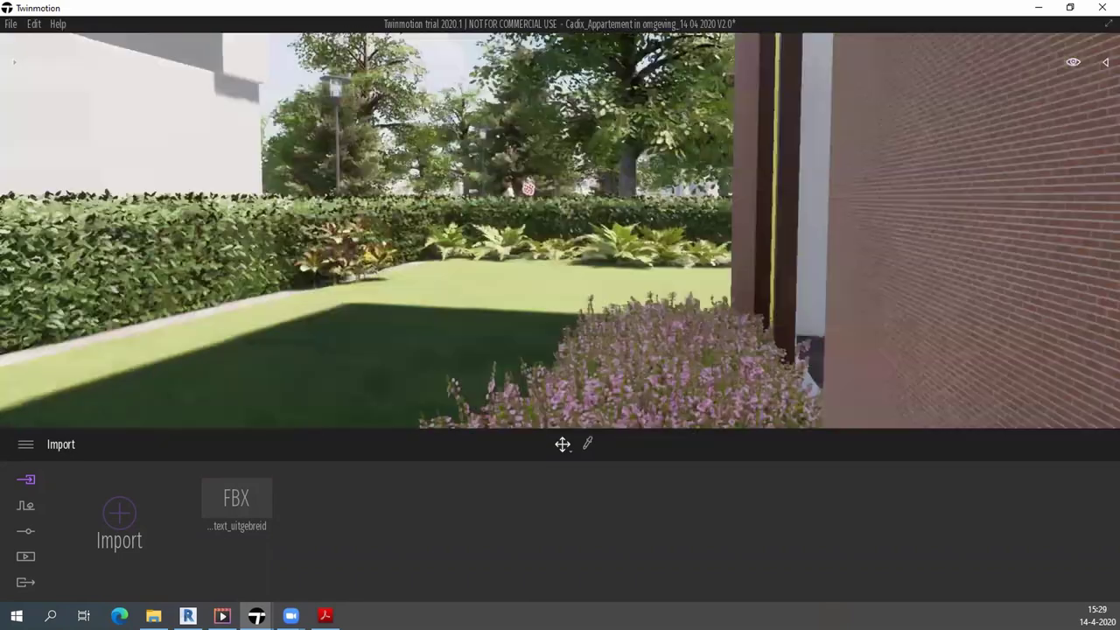
pyautogui.moveTo(637, 337); pyautogui.dragTo(621, 320)
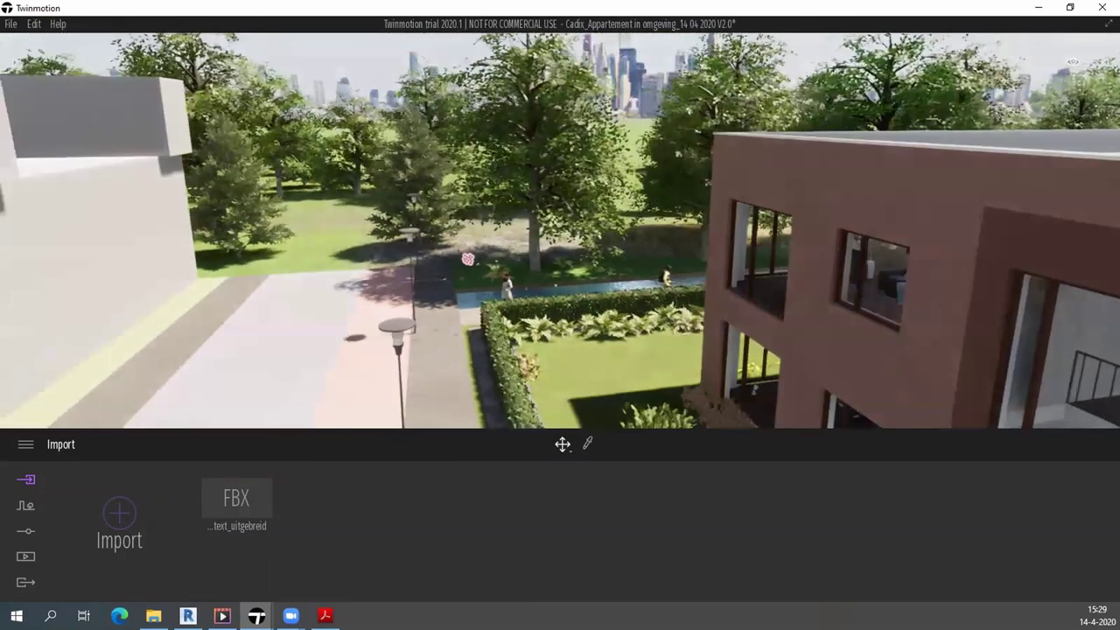
# Zoom in past the path and hedge into the living room to see the shelf lamp, then back out.
pyautogui.scroll(-3, 621, 319)
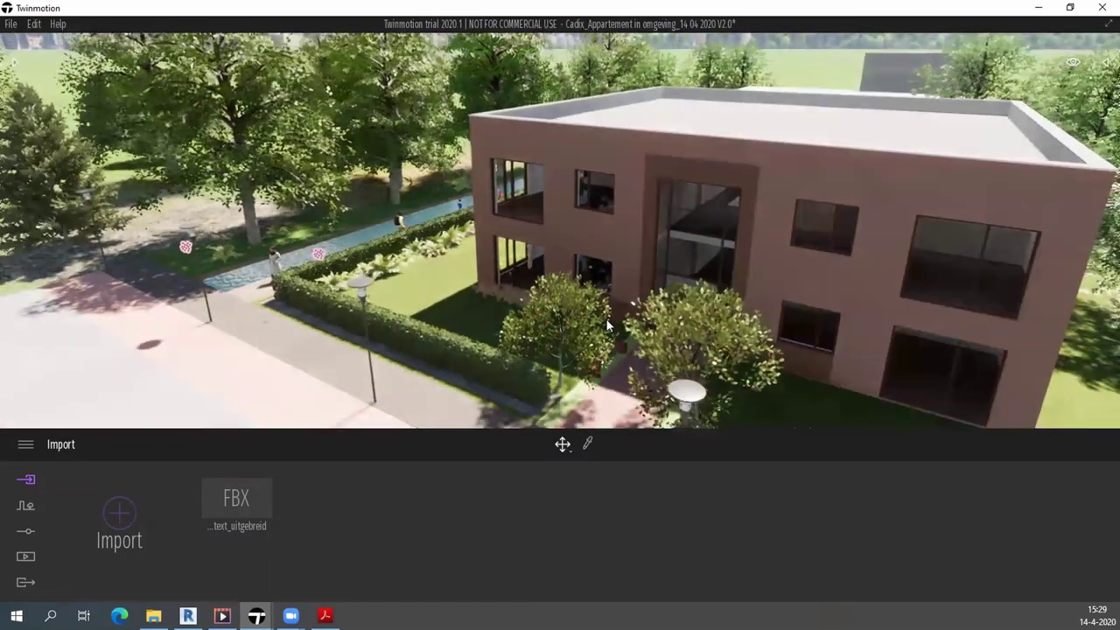
pyautogui.moveTo(539, 246); pyautogui.dragTo(576, 200)
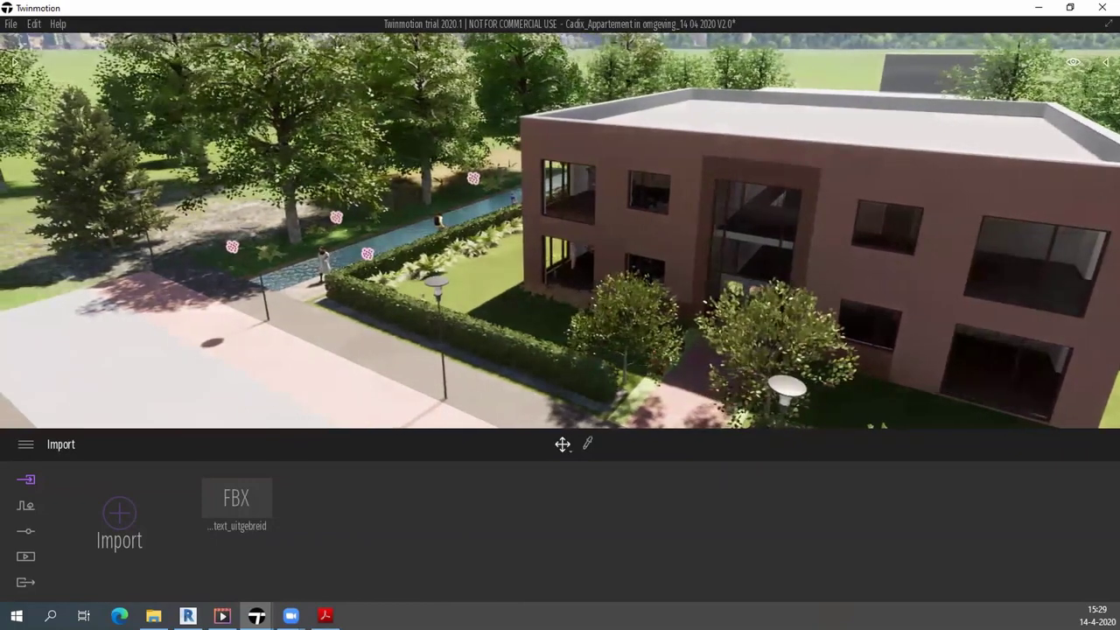
pyautogui.scroll(2, 544, 275)
pyautogui.scroll(3, 585, 260)
pyautogui.scroll(2, 664, 298)
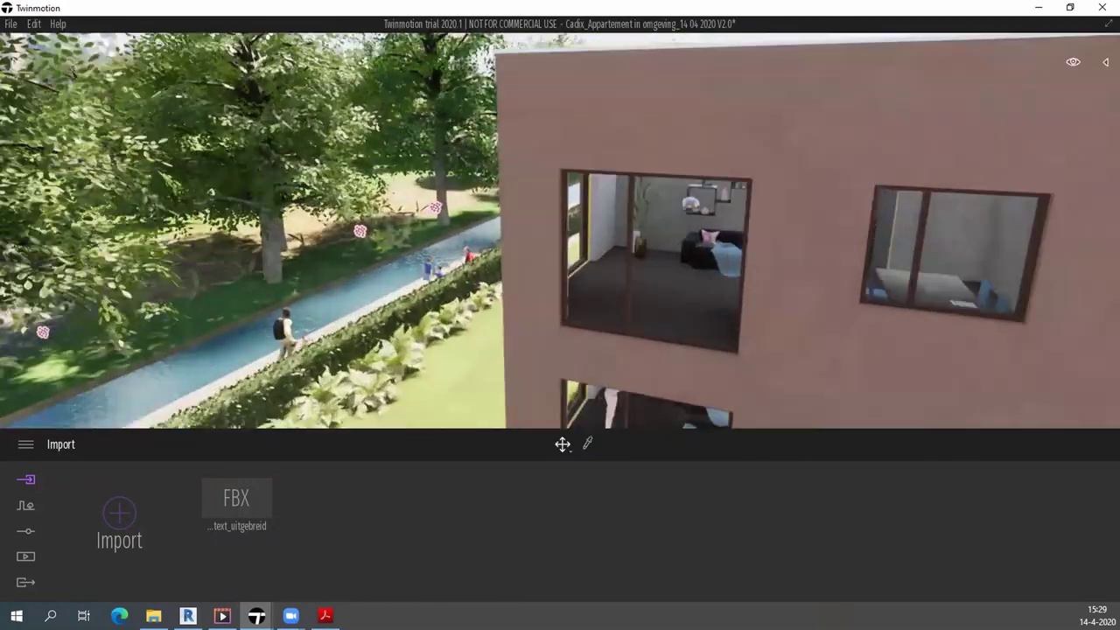
pyautogui.scroll(2, 673, 298)
pyautogui.scroll(3, 682, 297)
pyautogui.scroll(-3, 635, 296)
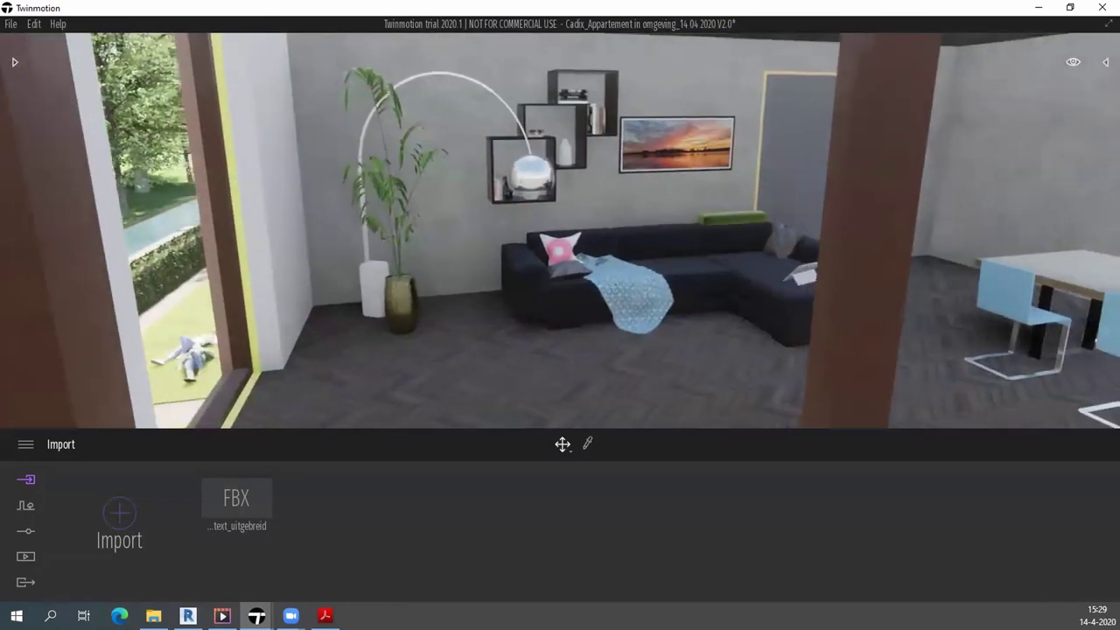
pyautogui.scroll(-1, 565, 314)
pyautogui.moveTo(565, 314); pyautogui.dragTo(647, 216)
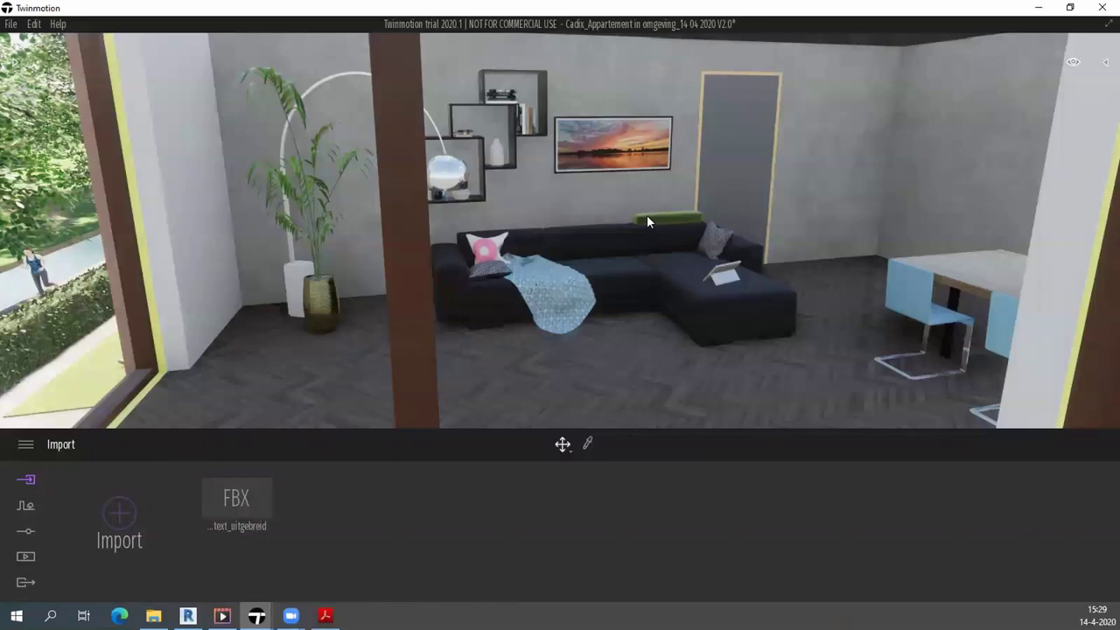
pyautogui.scroll(-3, 648, 219)
pyautogui.scroll(-2, 613, 214)
pyautogui.scroll(-2, 570, 207)
# Return to an elevated view of the building facade and open the Media export options.
pyautogui.moveTo(570, 207)
pyautogui.mouseDown()
pyautogui.moveTo(703, 204)
pyautogui.moveTo(688, 209)
pyautogui.moveTo(750, 188)
pyautogui.moveTo(628, 166)
pyautogui.mouseUp()
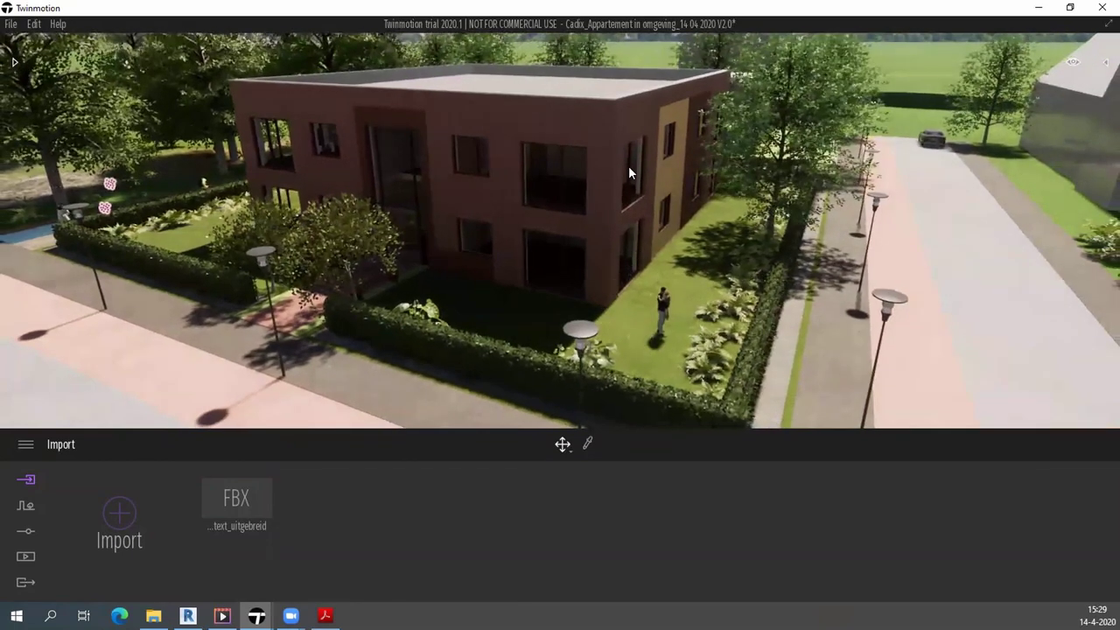
pyautogui.scroll(2, 558, 160)
pyautogui.scroll(3, 550, 160)
pyautogui.scroll(5, 435, 136)
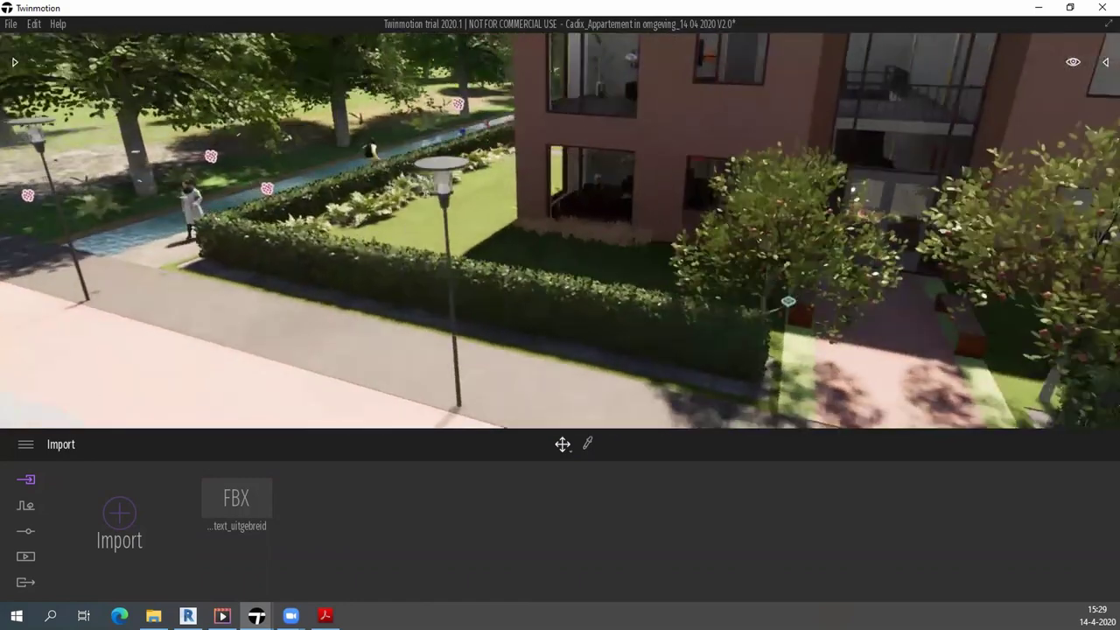
pyautogui.moveTo(435, 136); pyautogui.dragTo(471, 169)
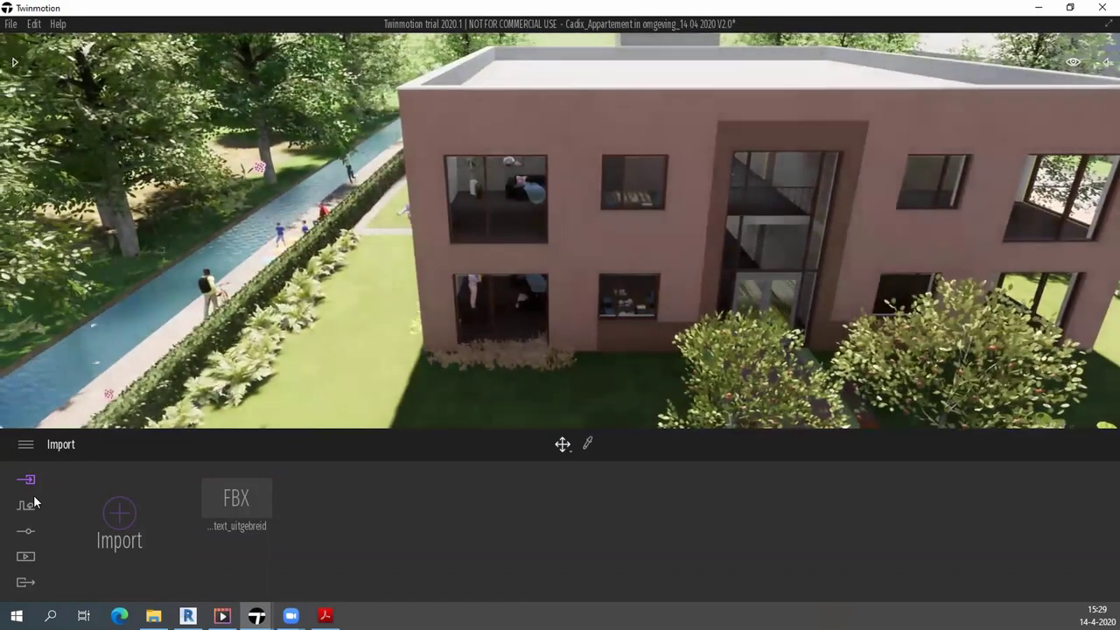
pyautogui.click(25, 558)
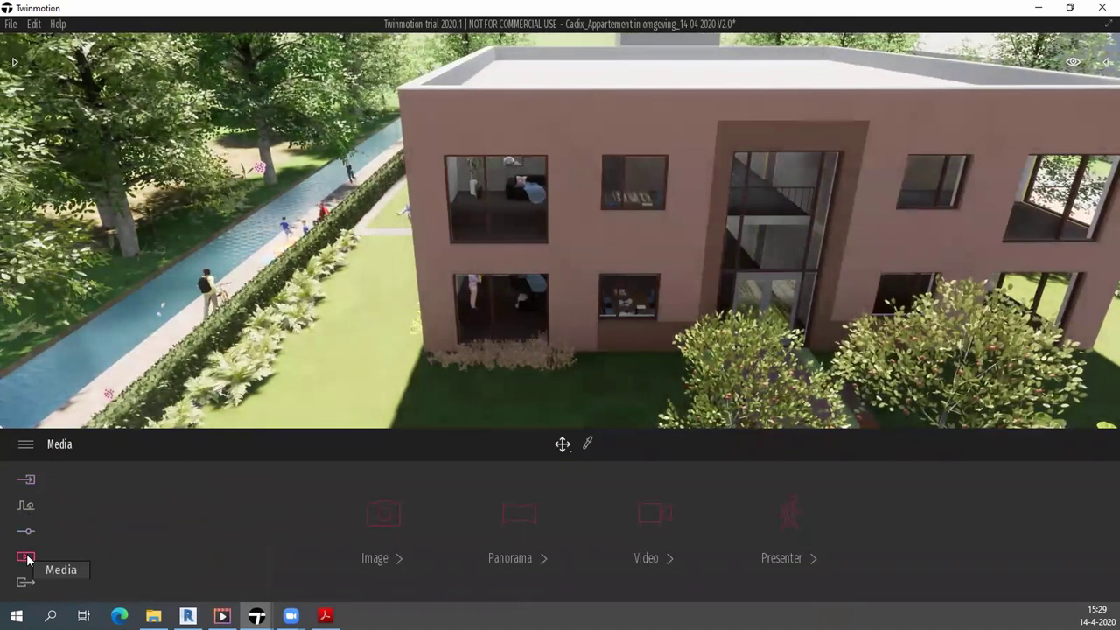
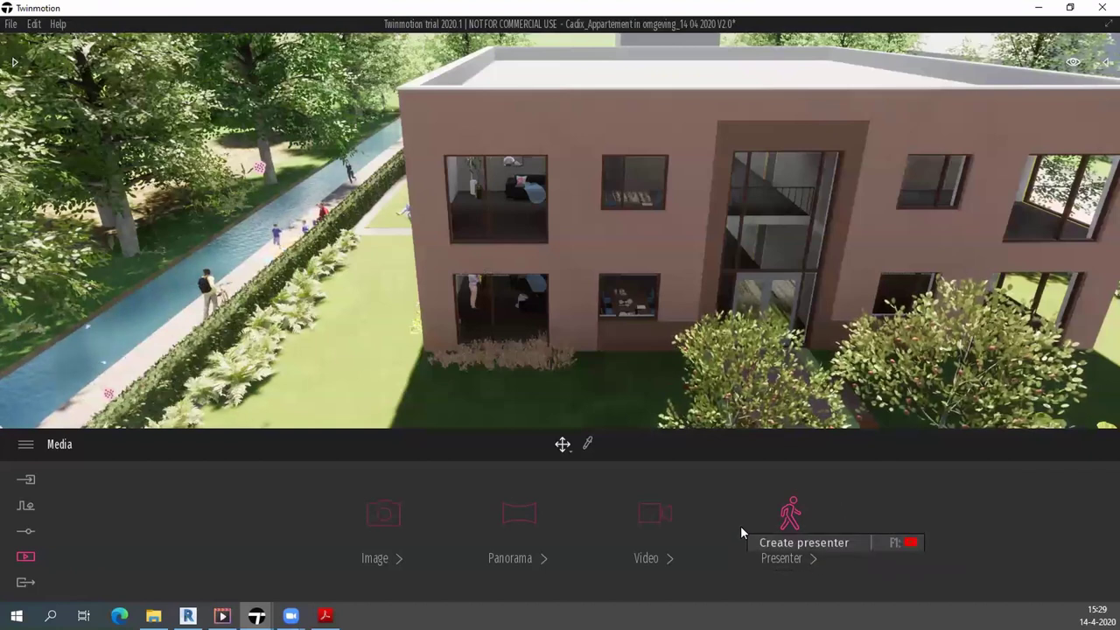
# Frame the canal path and hedge-side bench, then create the new still Image9.
pyautogui.press('Left')
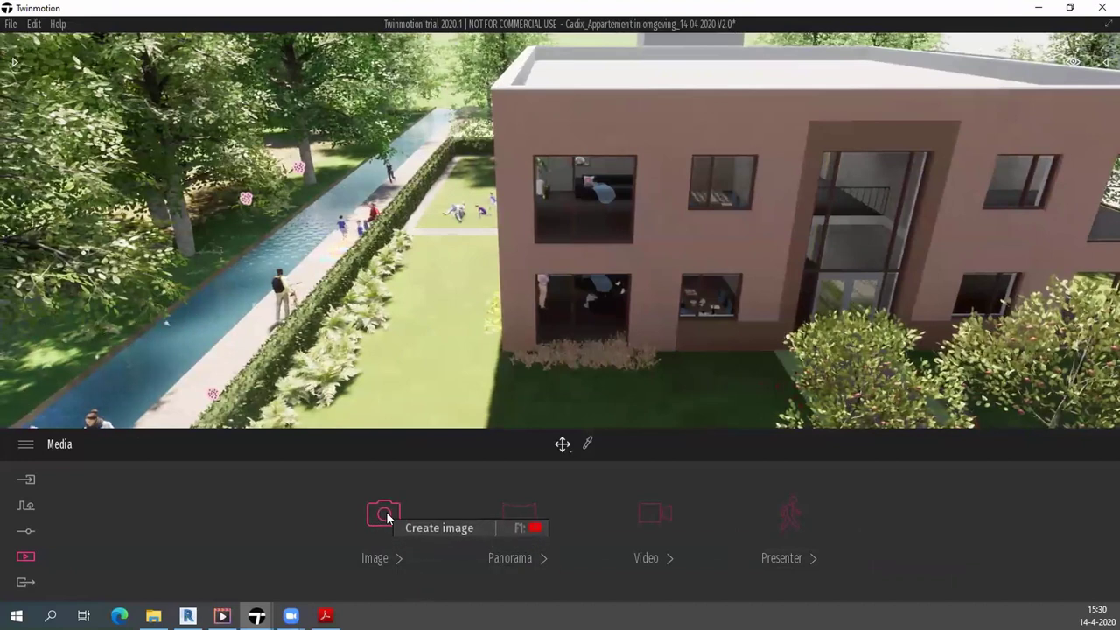
pyautogui.click(382, 514)
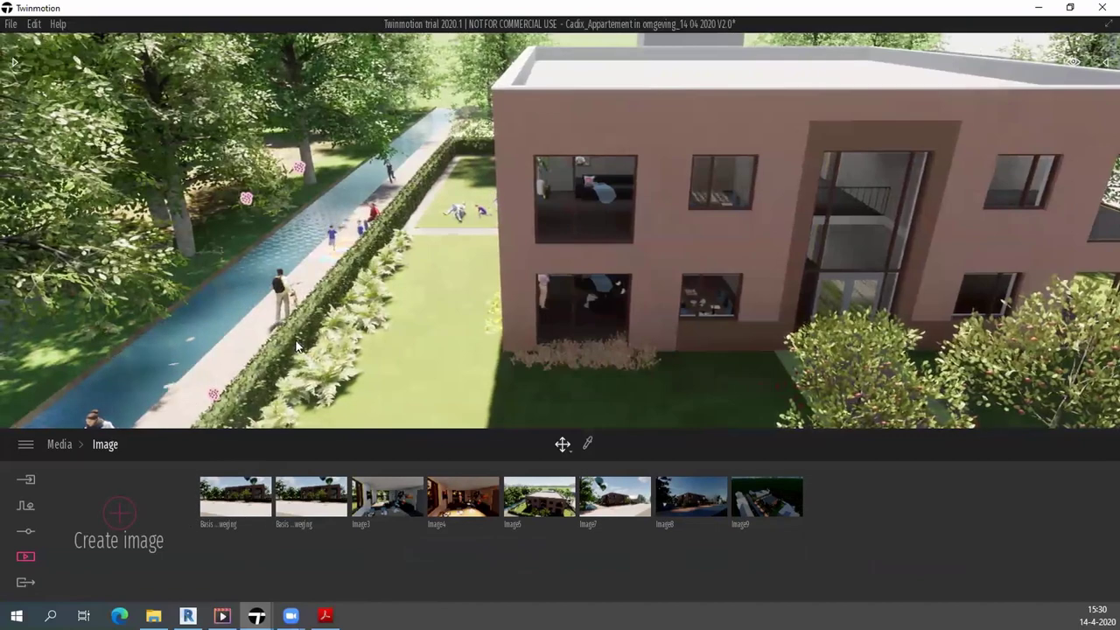
pyautogui.moveTo(245, 393); pyautogui.dragTo(193, 385)
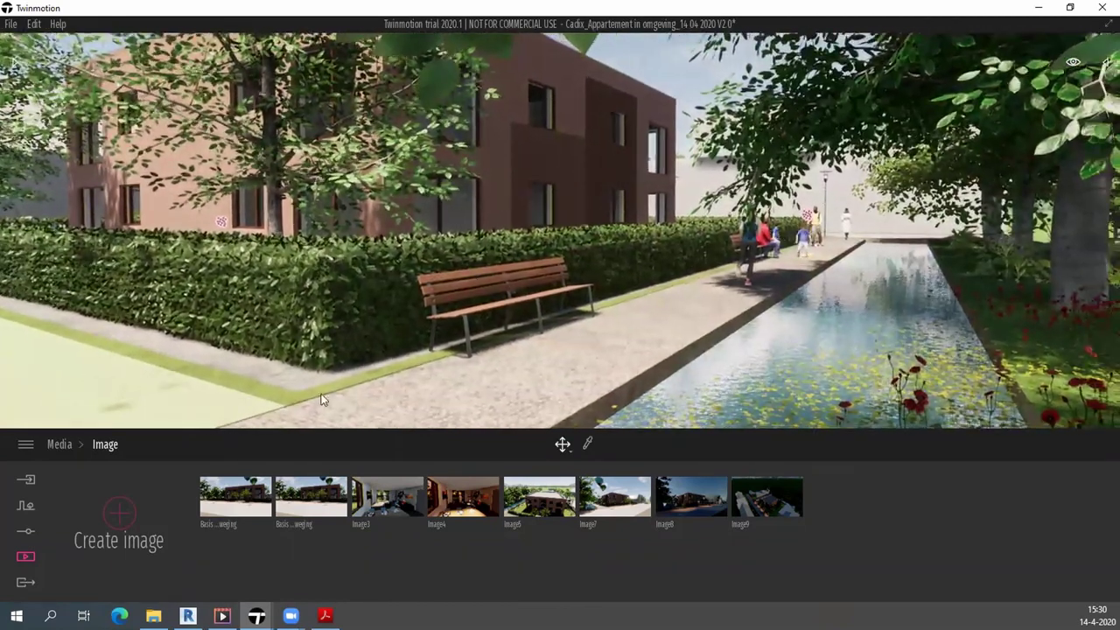
pyautogui.click(123, 516)
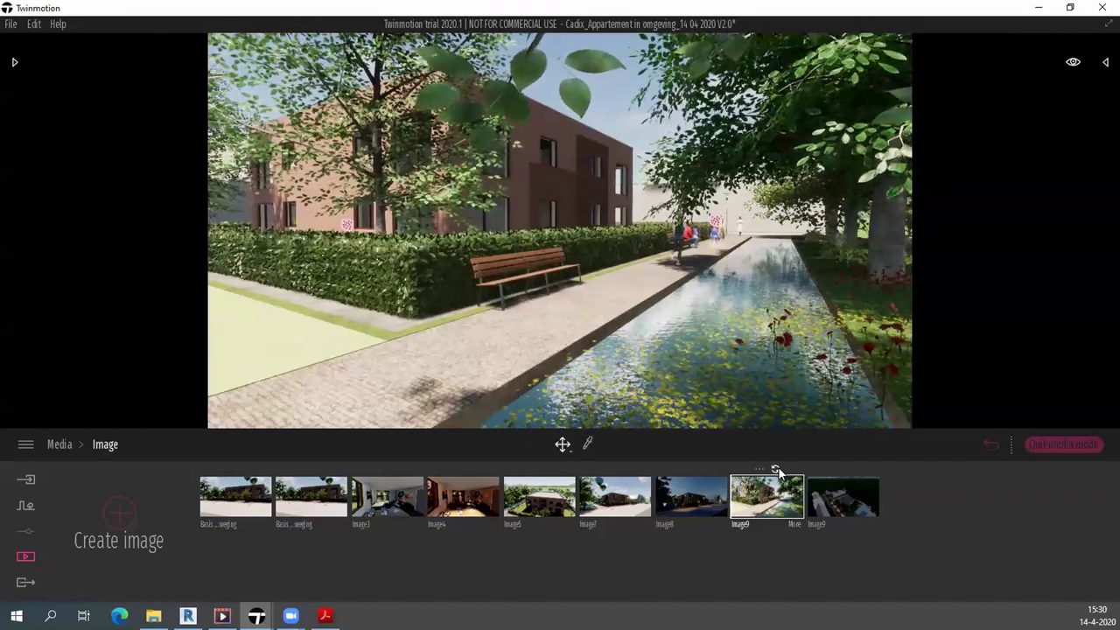
# Set Image9's day time to 18:29 for low evening sun, keeping the month at July.
pyautogui.click(791, 523)
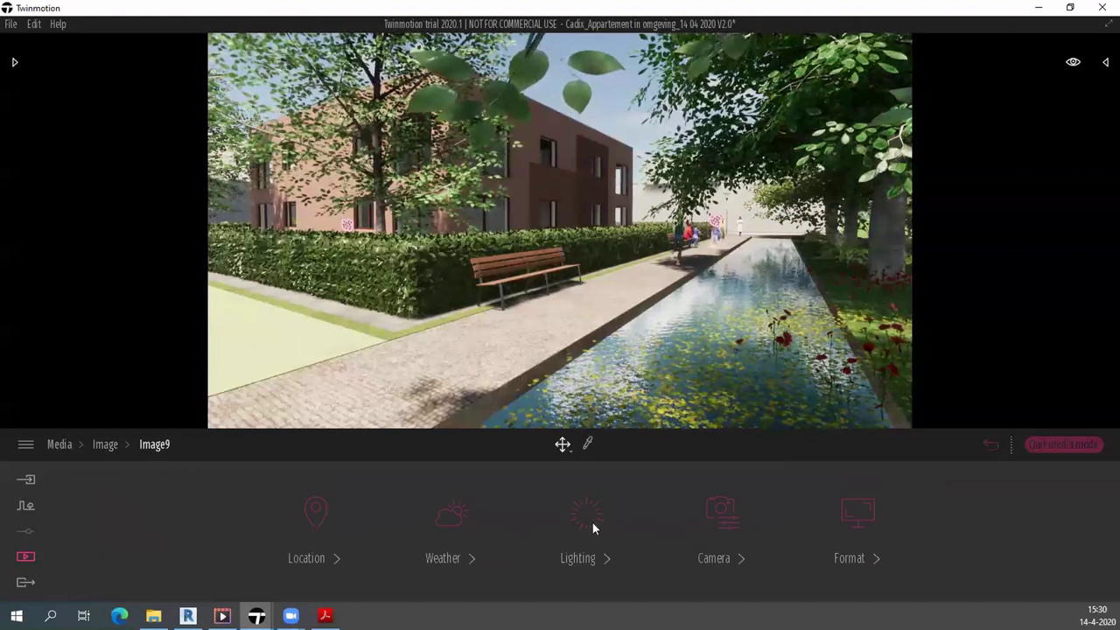
pyautogui.click(318, 564)
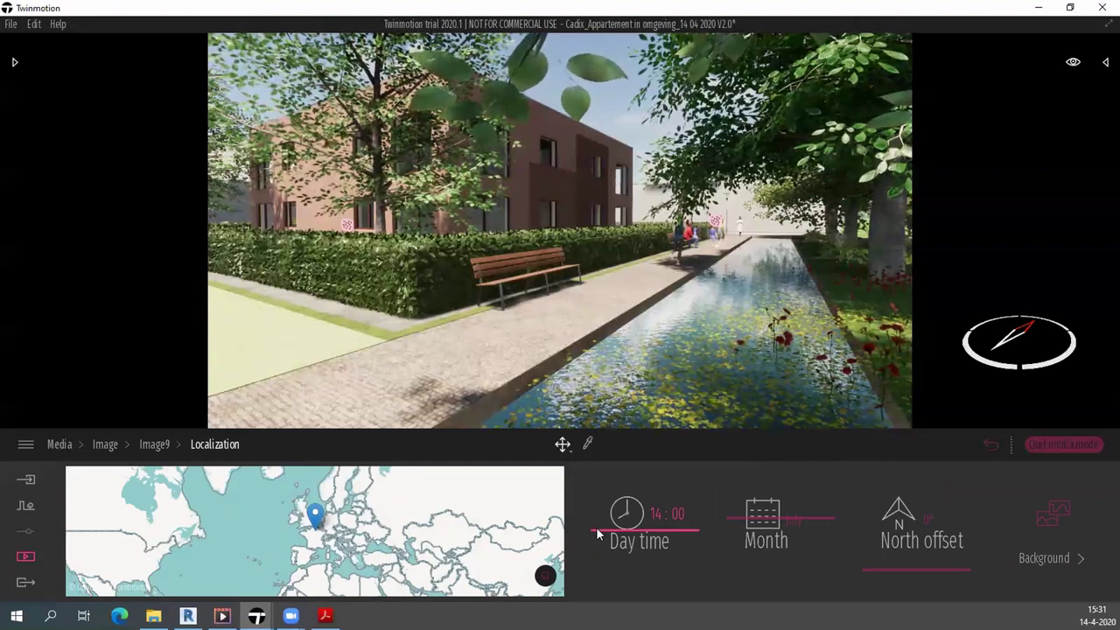
pyautogui.moveTo(598, 535); pyautogui.dragTo(602, 505)
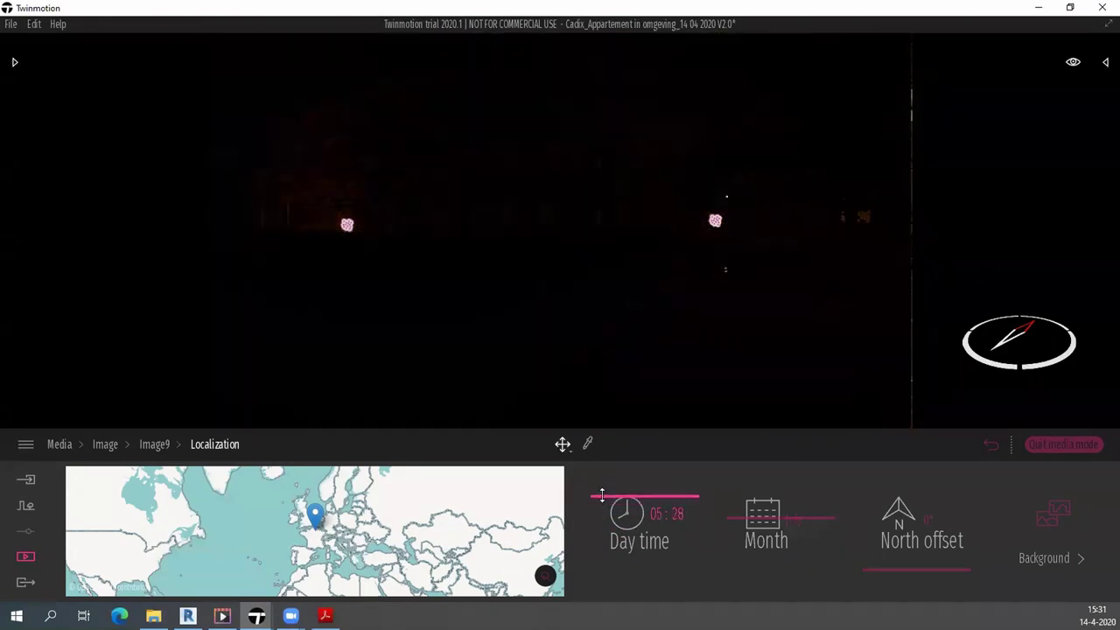
pyautogui.moveTo(602, 503); pyautogui.dragTo(604, 553)
pyautogui.moveTo(910, 530)
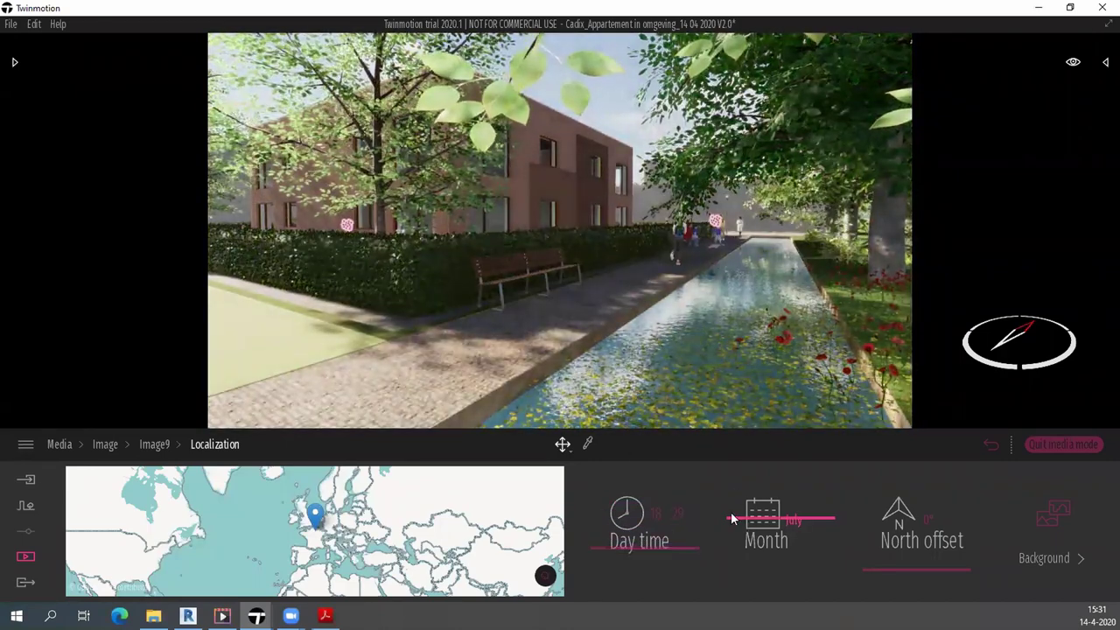
pyautogui.moveTo(732, 519); pyautogui.dragTo(738, 516)
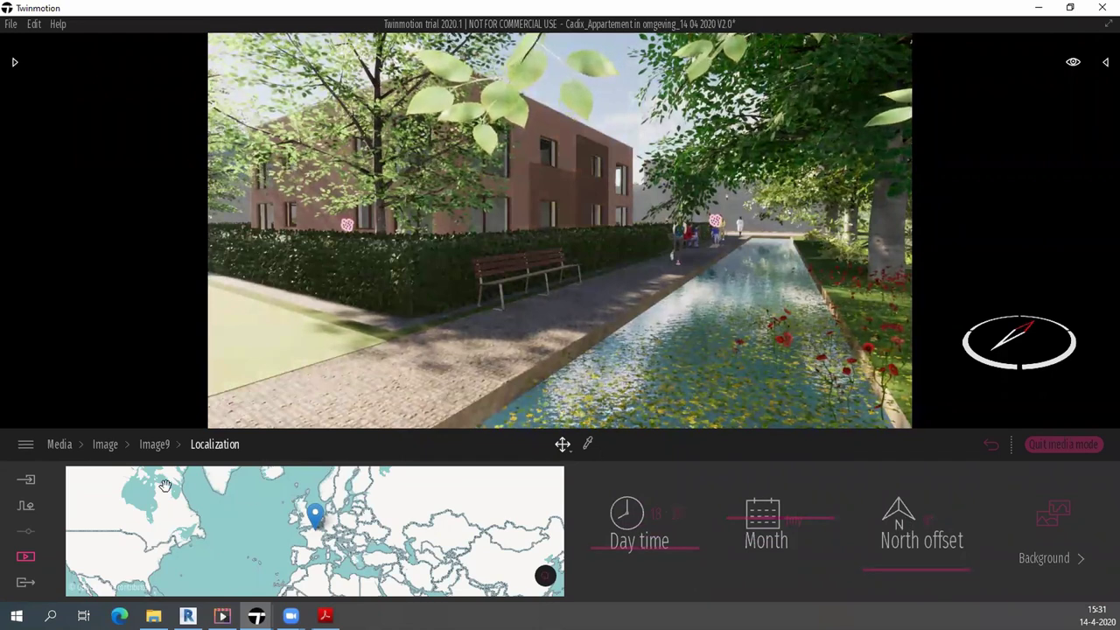
pyautogui.click(155, 445)
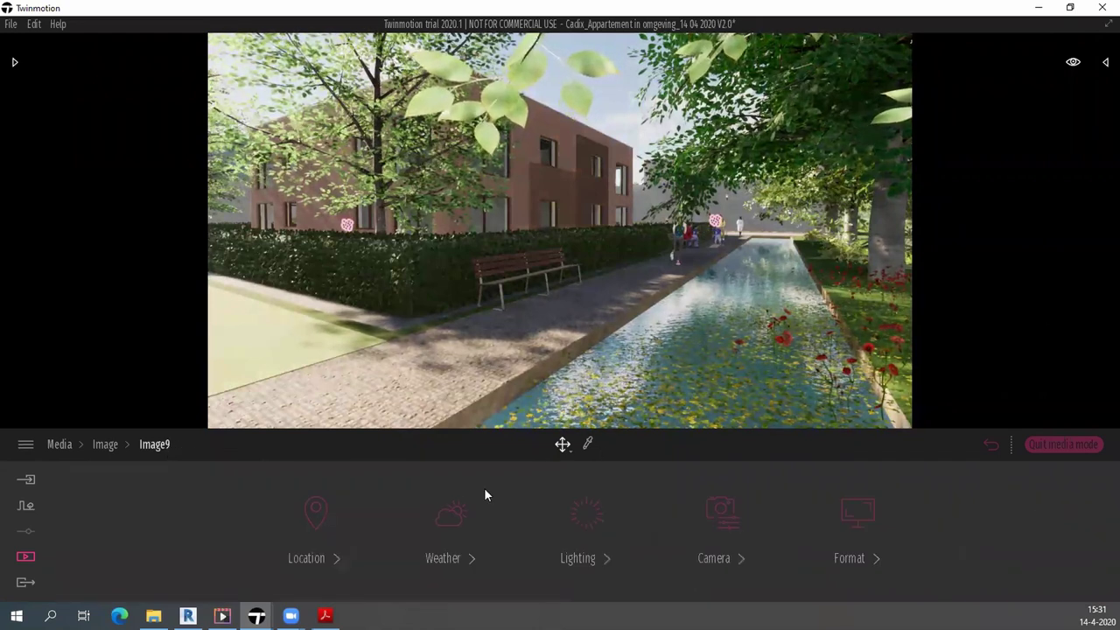
# Set Image9's season to winter with overcast skies so snow covers the canal path.
pyautogui.click(447, 561)
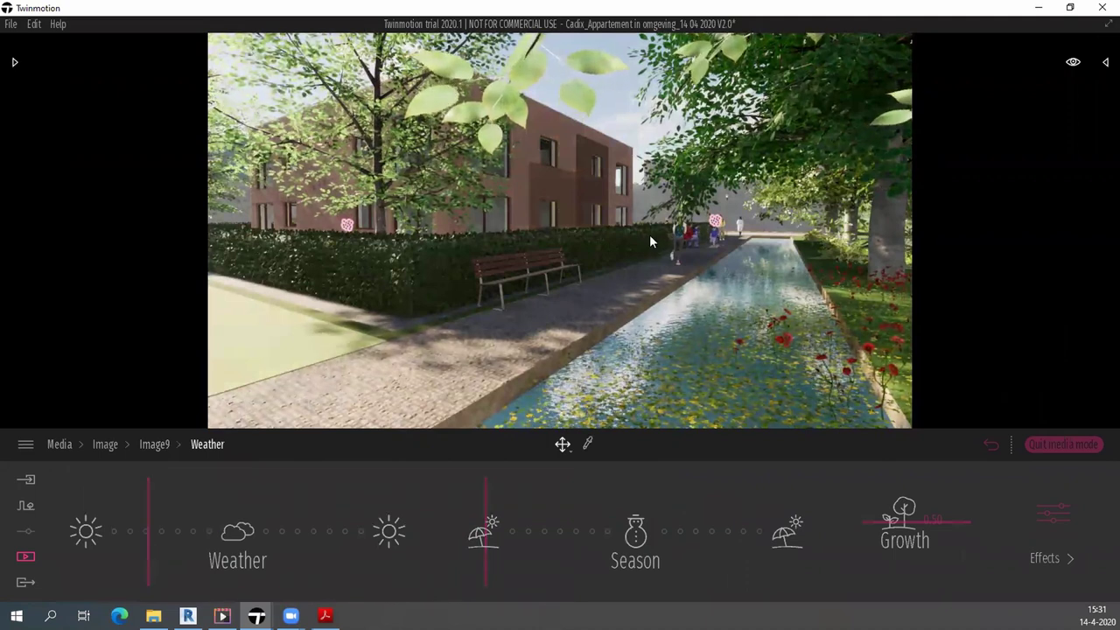
pyautogui.moveTo(147, 525)
pyautogui.mouseDown()
pyautogui.moveTo(72, 519)
pyautogui.moveTo(315, 536)
pyautogui.moveTo(225, 539)
pyautogui.moveTo(236, 545)
pyautogui.mouseUp()
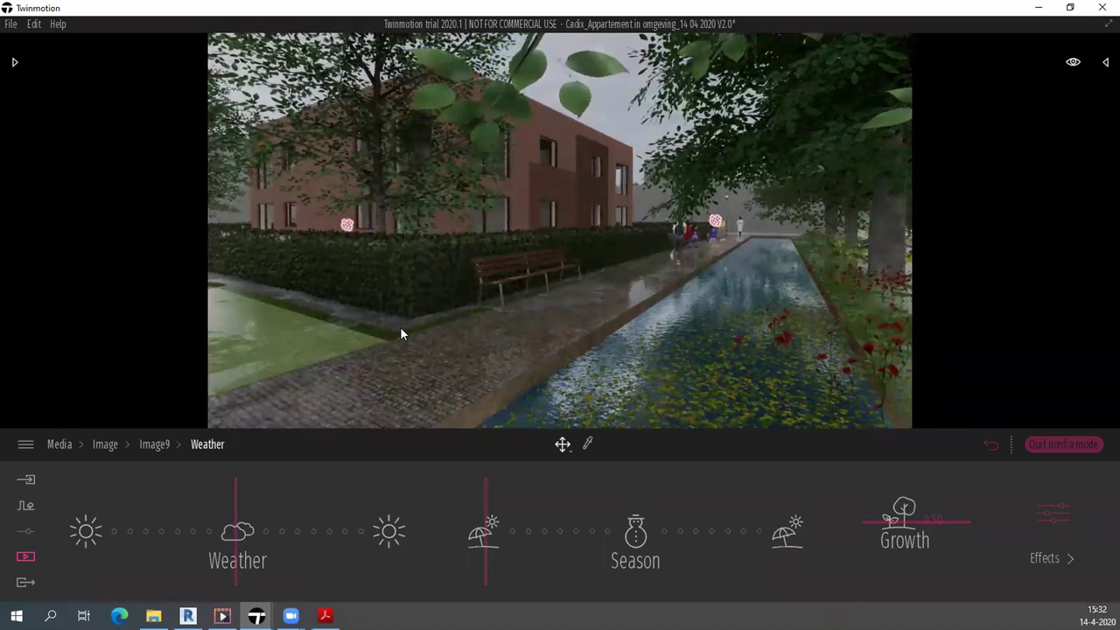
pyautogui.moveTo(238, 497)
pyautogui.mouseDown()
pyautogui.moveTo(190, 520)
pyautogui.moveTo(213, 525)
pyautogui.mouseUp()
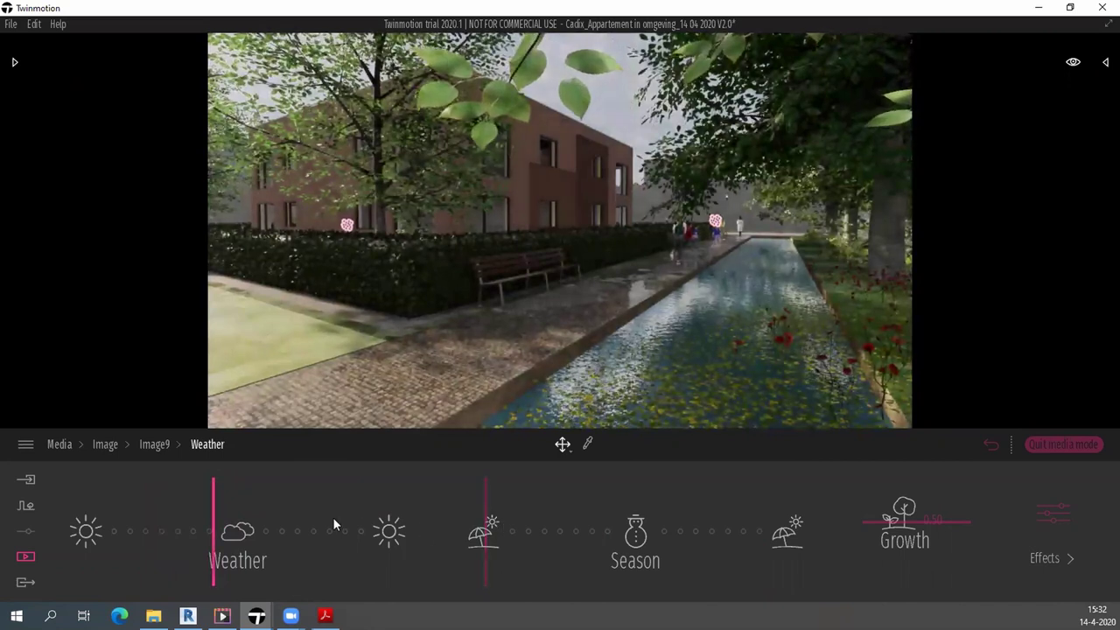
pyautogui.moveTo(486, 506)
pyautogui.mouseDown()
pyautogui.moveTo(593, 513)
pyautogui.moveTo(559, 523)
pyautogui.moveTo(632, 534)
pyautogui.mouseUp()
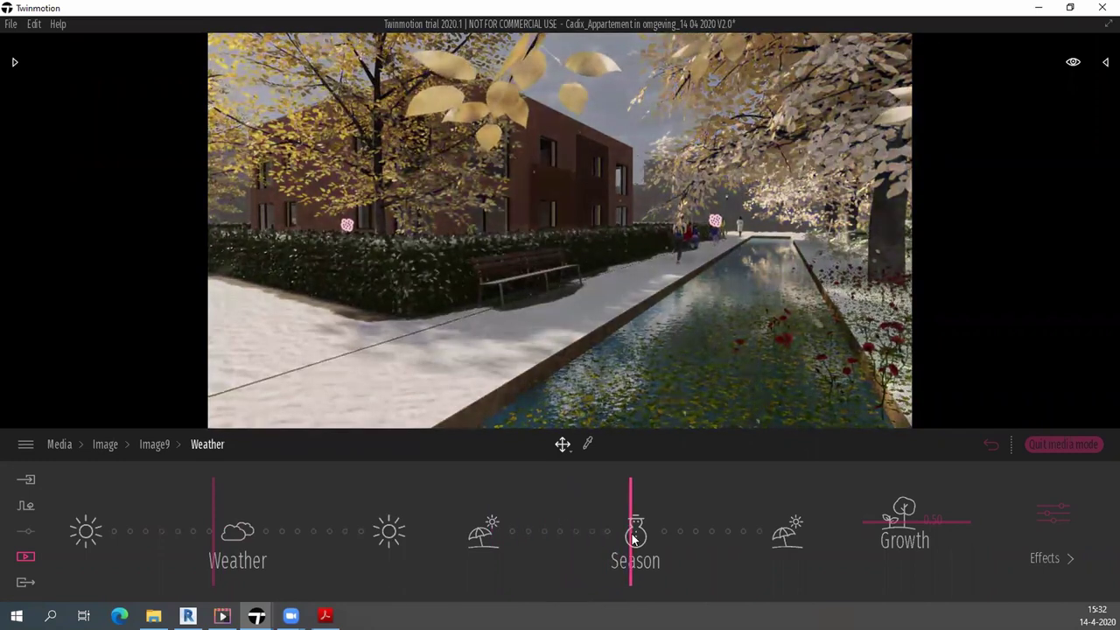
pyautogui.moveTo(216, 503); pyautogui.dragTo(219, 504)
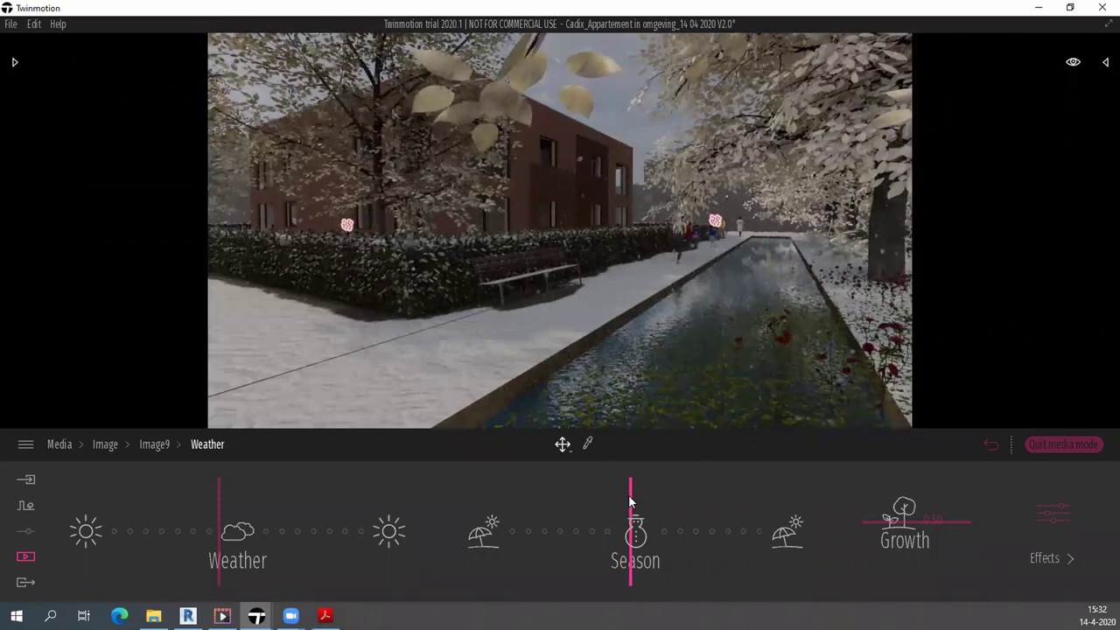
# Set Image9's exposure to 0.81 and retune its white balance to about 6486K.
pyautogui.click(162, 444)
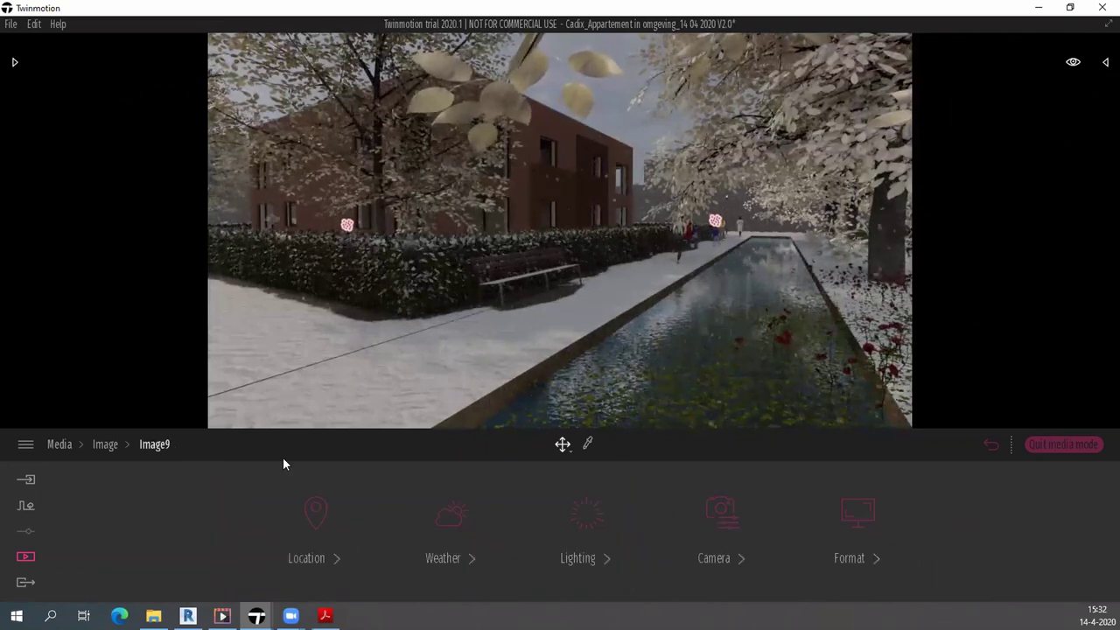
pyautogui.click(572, 524)
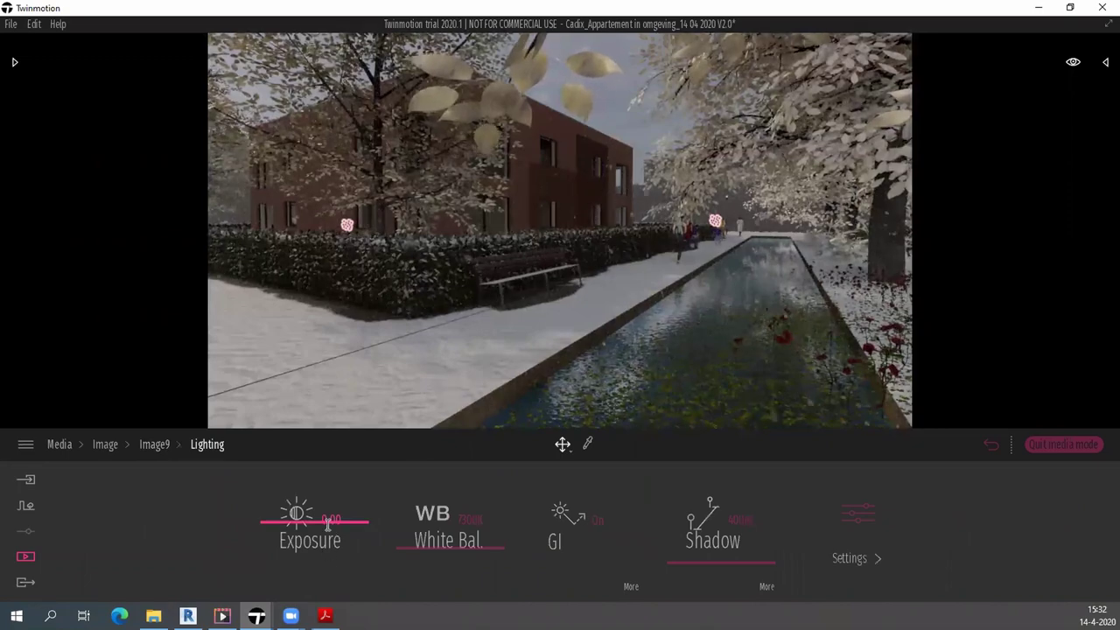
pyautogui.moveTo(276, 525)
pyautogui.mouseDown()
pyautogui.moveTo(271, 491)
pyautogui.moveTo(266, 553)
pyautogui.moveTo(271, 489)
pyautogui.mouseUp()
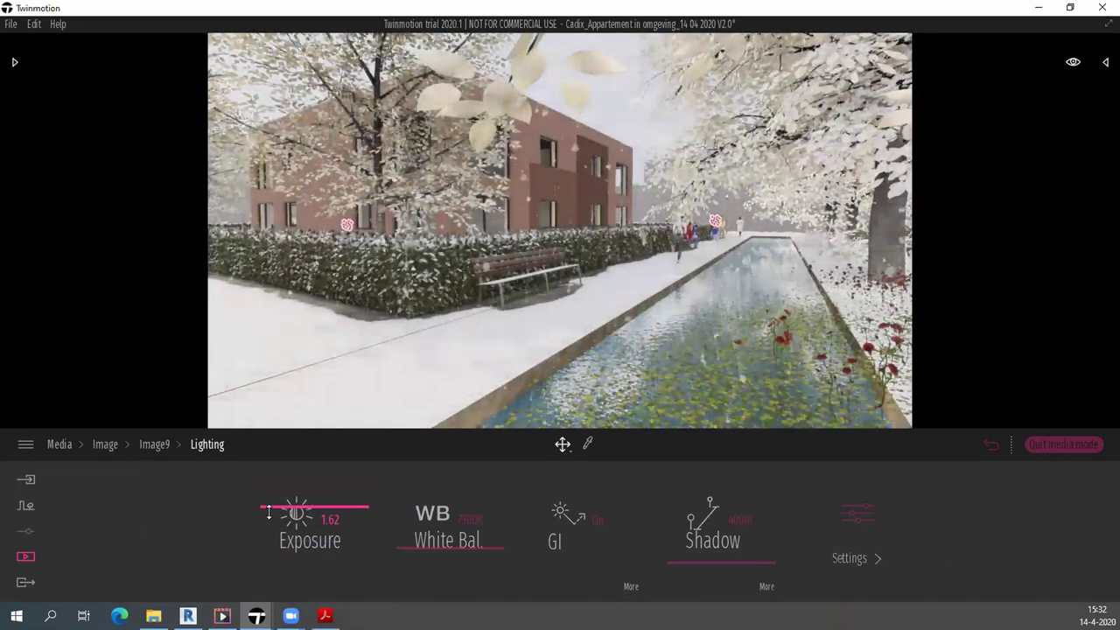
pyautogui.moveTo(271, 490); pyautogui.dragTo(267, 515)
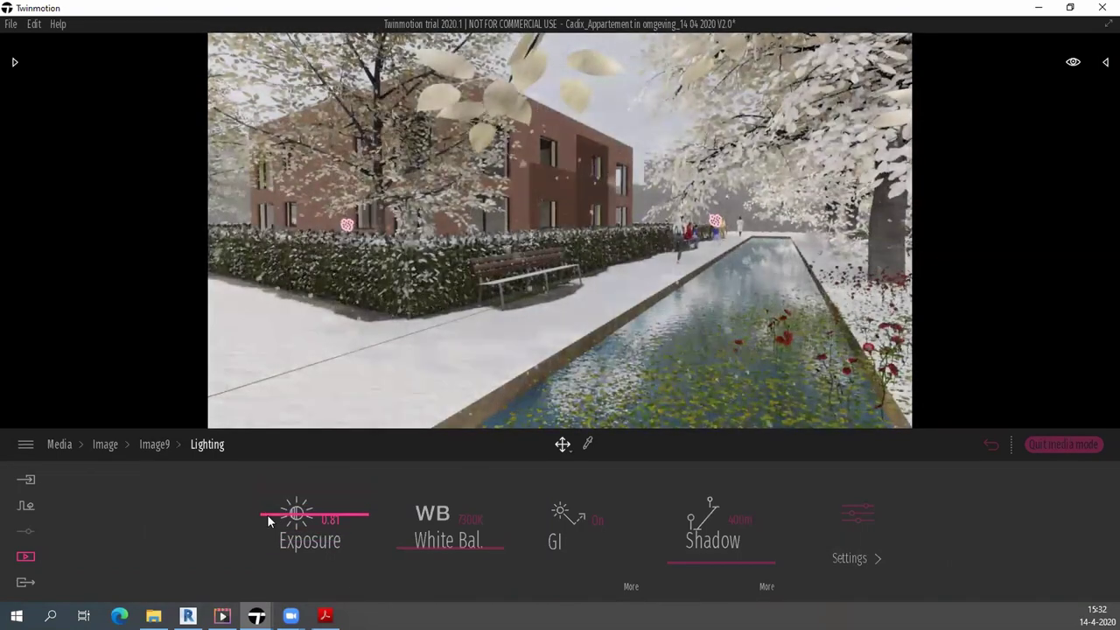
pyautogui.moveTo(400, 548); pyautogui.dragTo(405, 485)
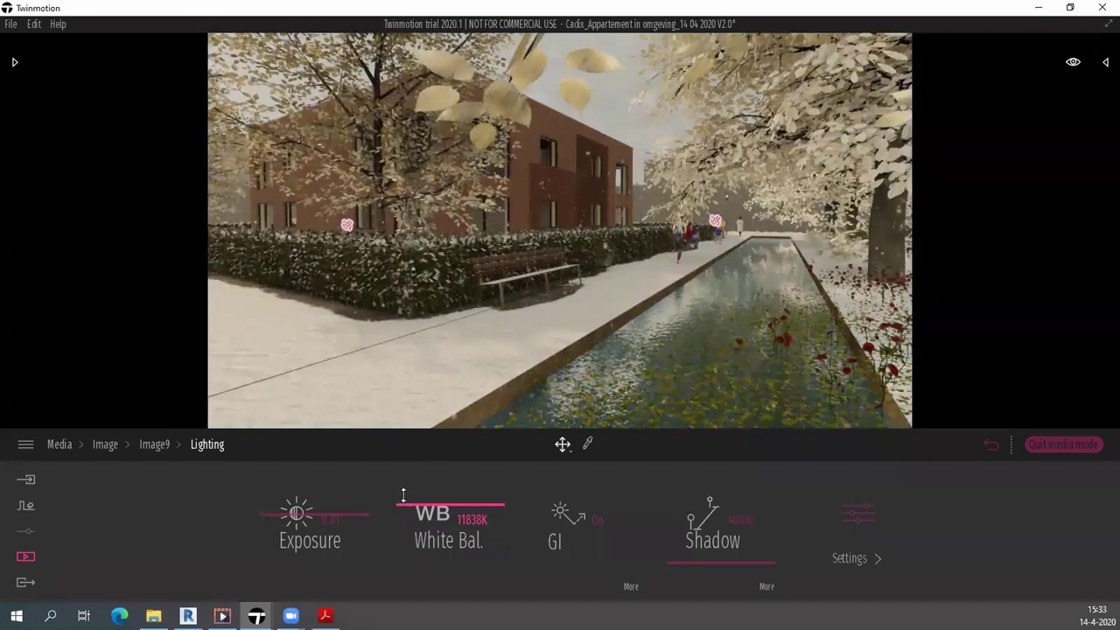
pyautogui.moveTo(404, 486)
pyautogui.mouseDown()
pyautogui.moveTo(411, 592)
pyautogui.moveTo(418, 517)
pyautogui.mouseUp()
pyautogui.click(154, 444)
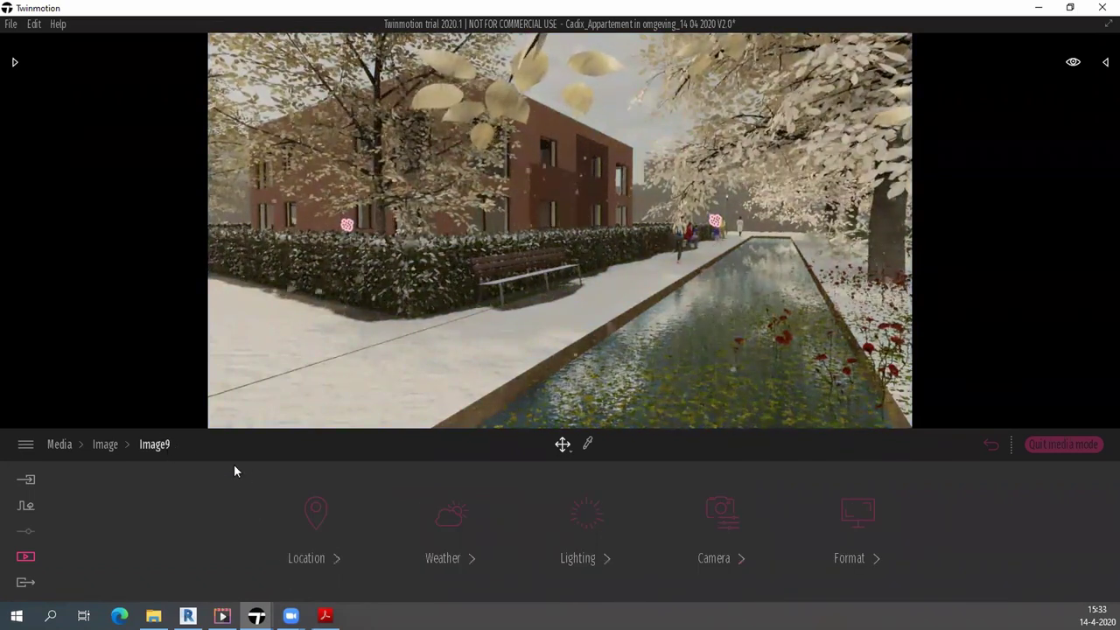
# Look over Image9's camera and depth-of-field settings, then go back to the saved image gallery.
pyautogui.click(713, 556)
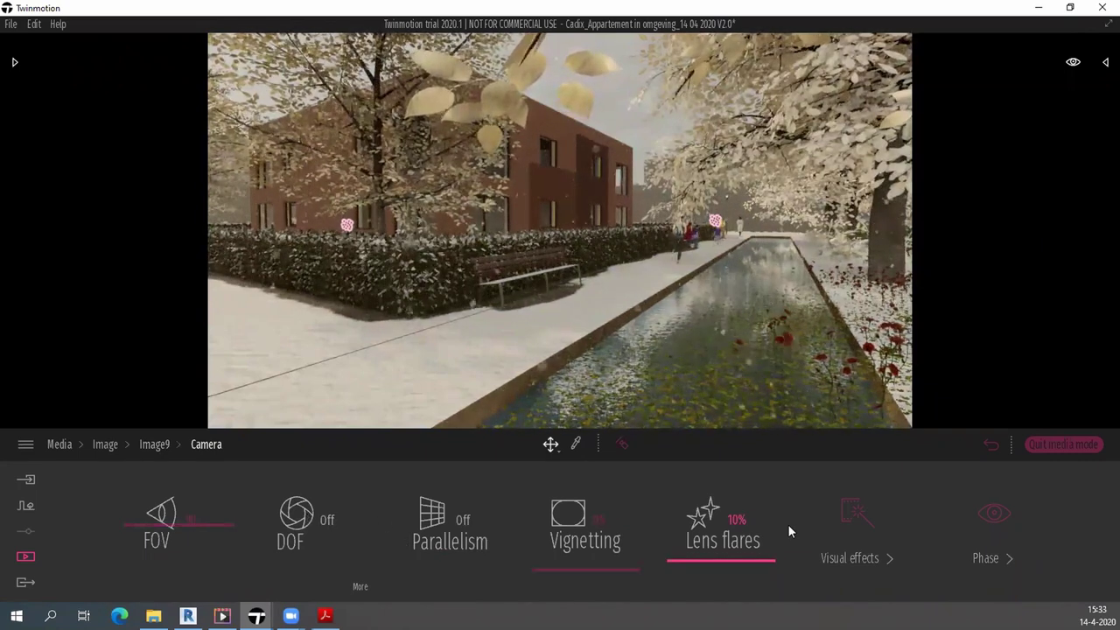
pyautogui.click(362, 590)
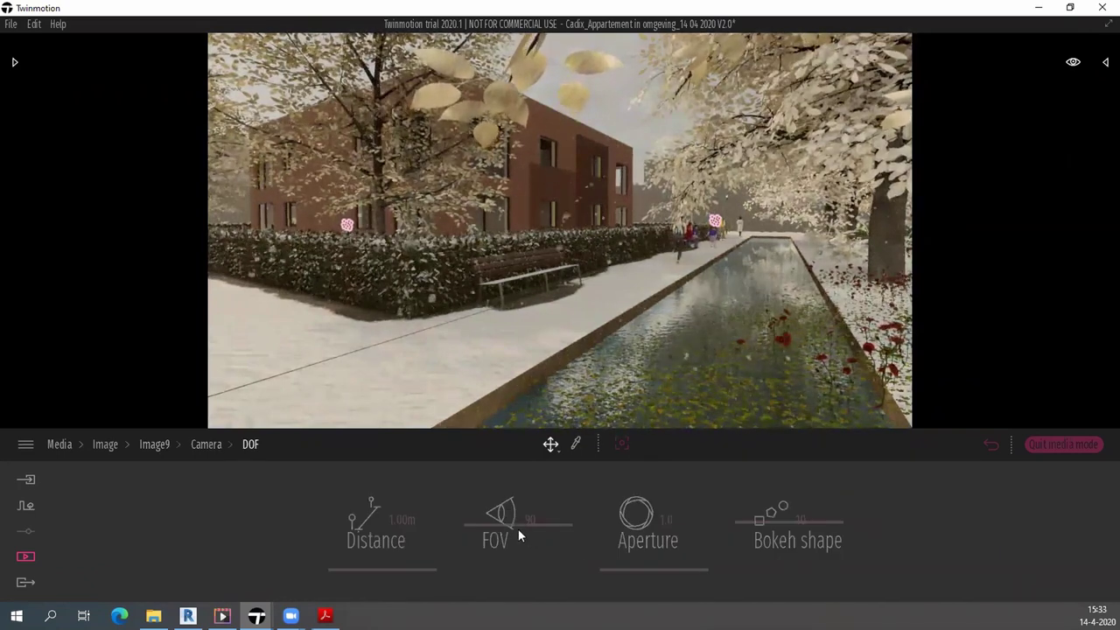
pyautogui.click(112, 447)
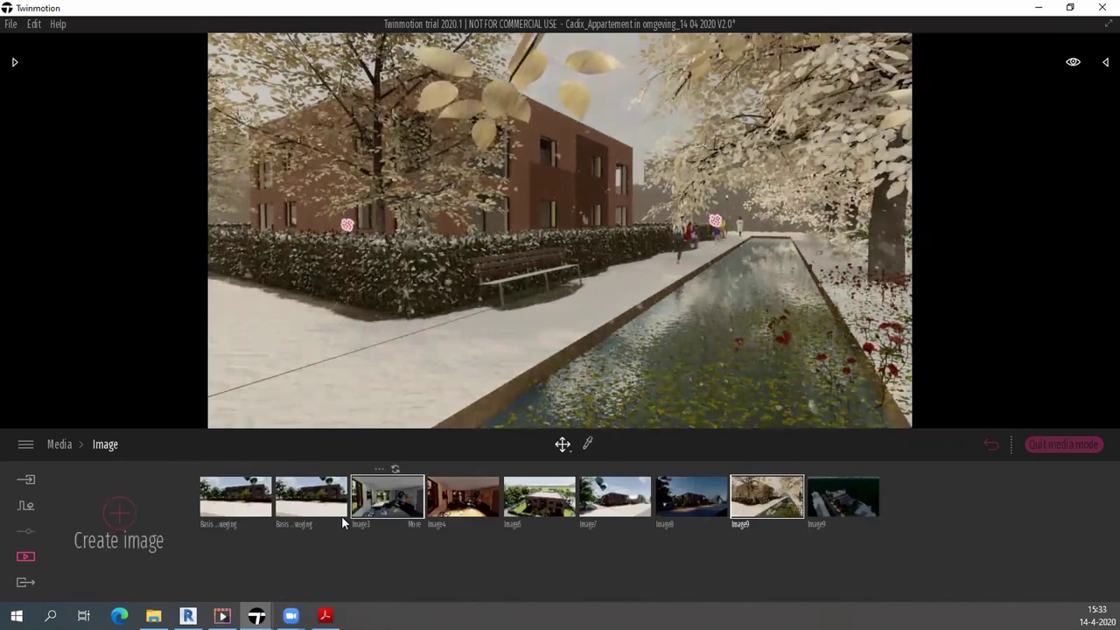
pyautogui.moveTo(236, 497)
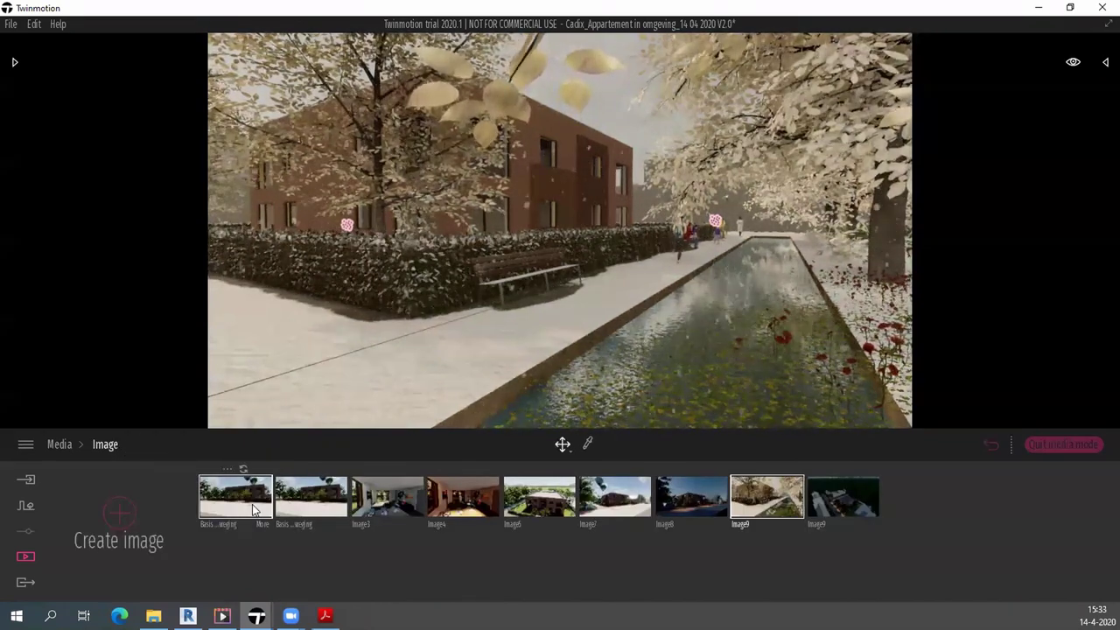
# Flip through the saved street shots and end on the Image3 living-room interior.
pyautogui.click(252, 510)
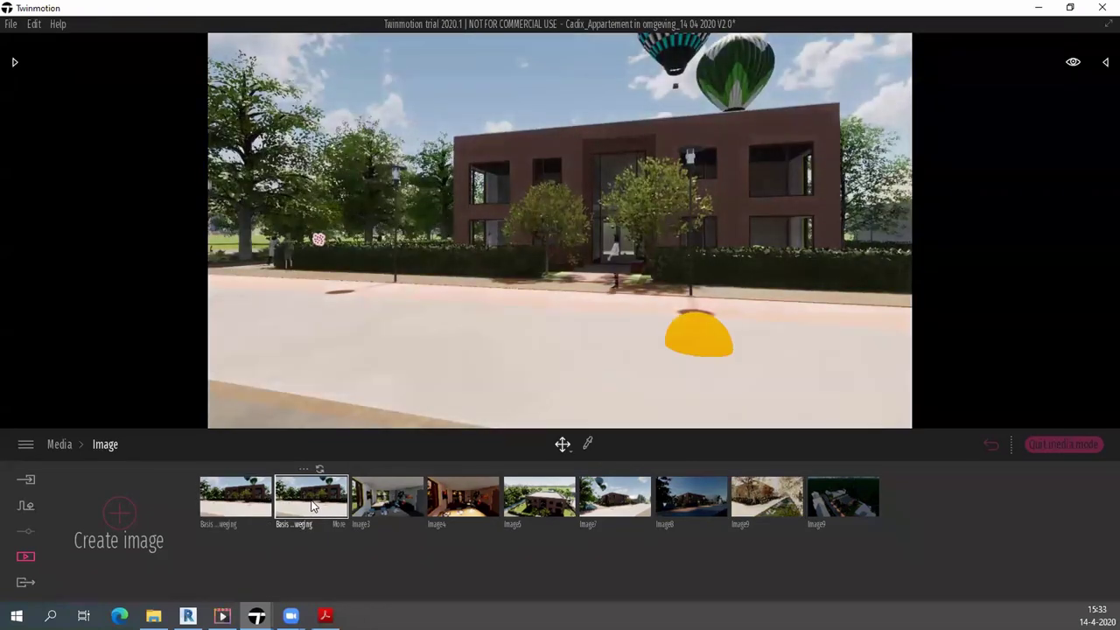
pyautogui.click(251, 505)
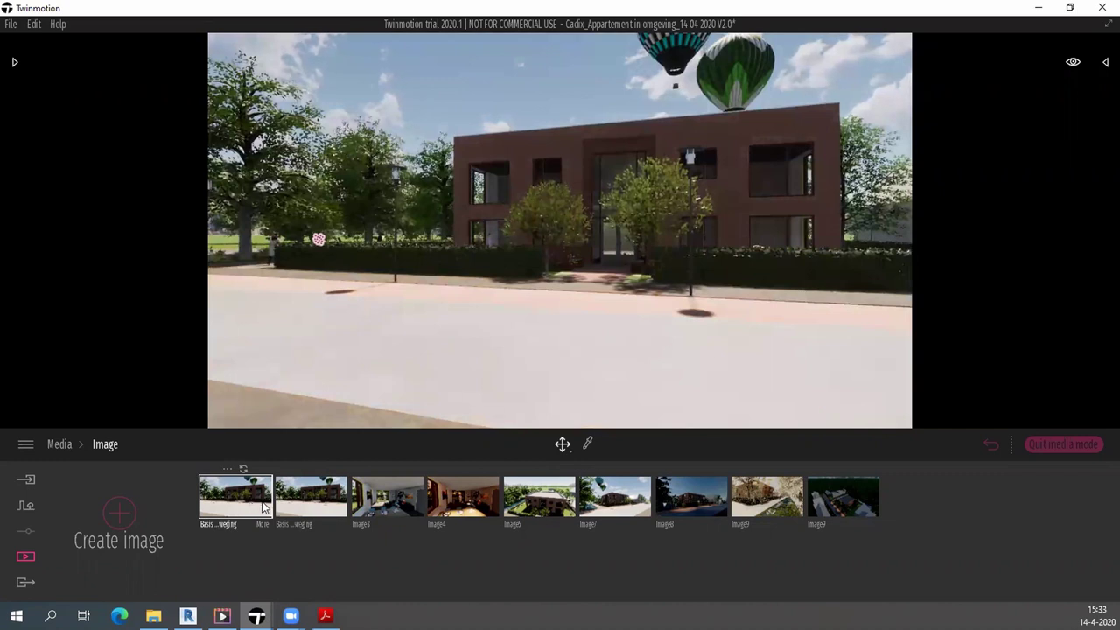
pyautogui.click(320, 505)
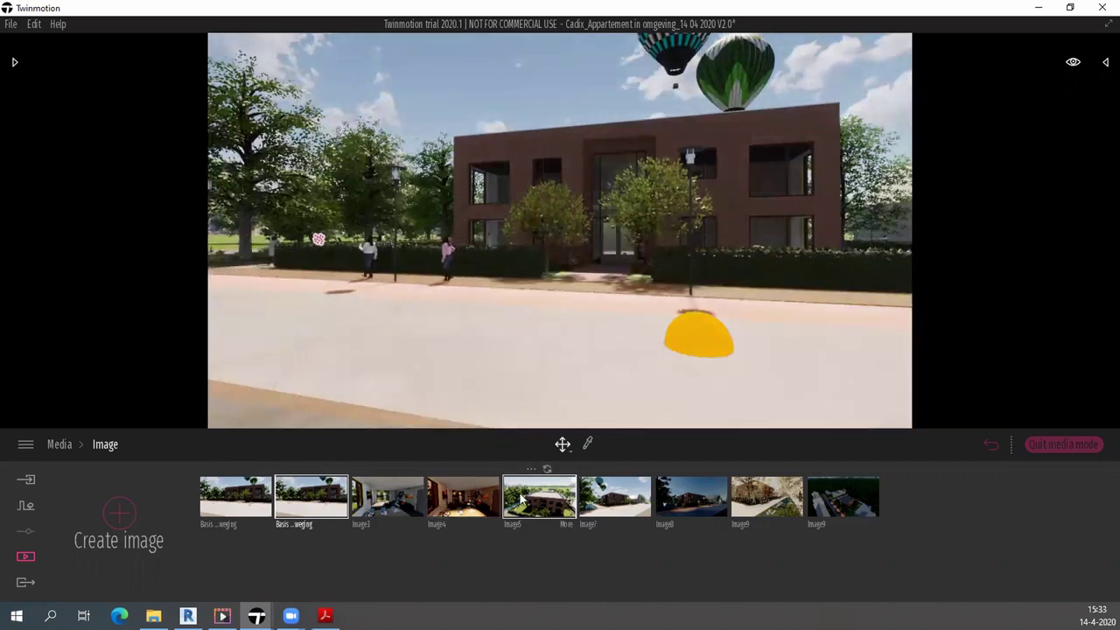
pyautogui.click(404, 516)
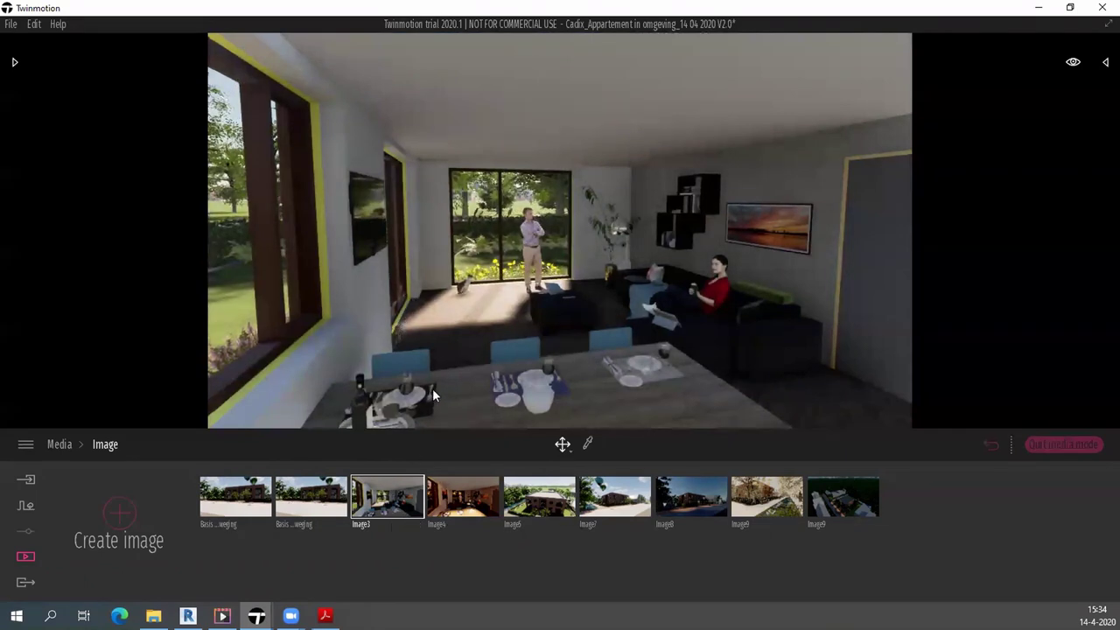
# Hide and restore the Inrichting 1 furniture group in the Scene list, then show Image4.
pyautogui.click(1102, 65)
pyautogui.scroll(-2, 988, 297)
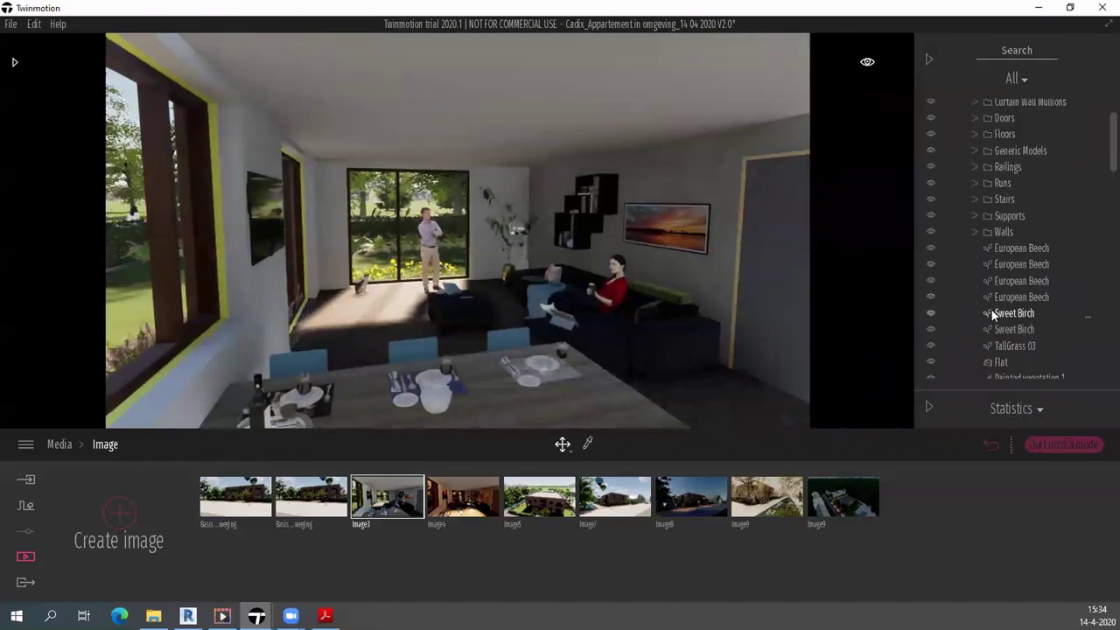
pyautogui.scroll(-3, 994, 306)
pyautogui.scroll(-3, 993, 294)
pyautogui.scroll(-1, 992, 294)
pyautogui.click(930, 227)
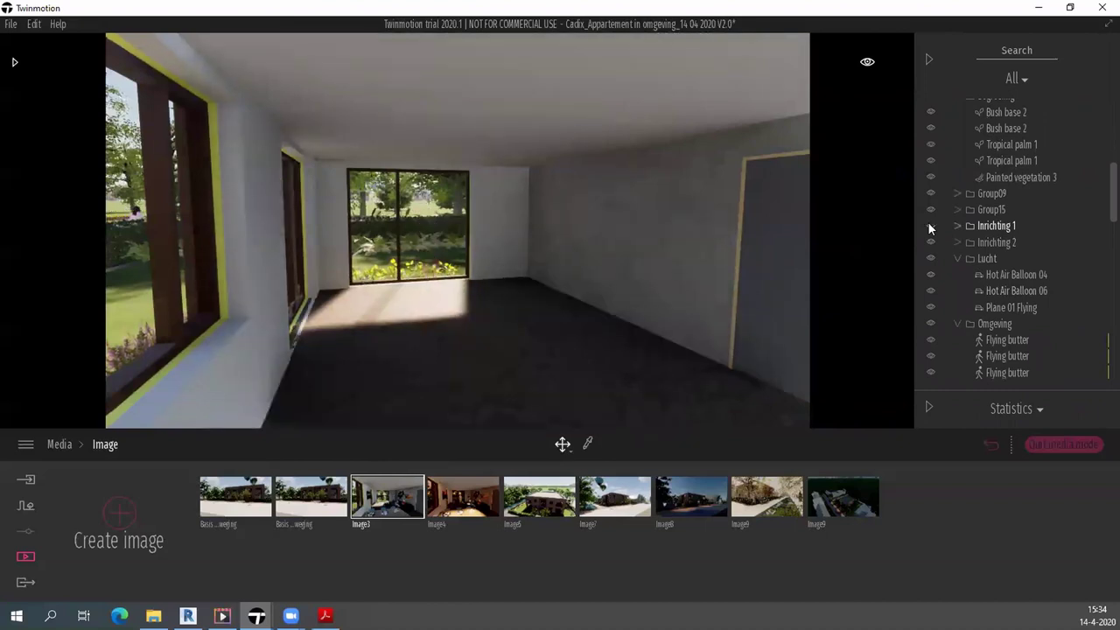
pyautogui.click(932, 228)
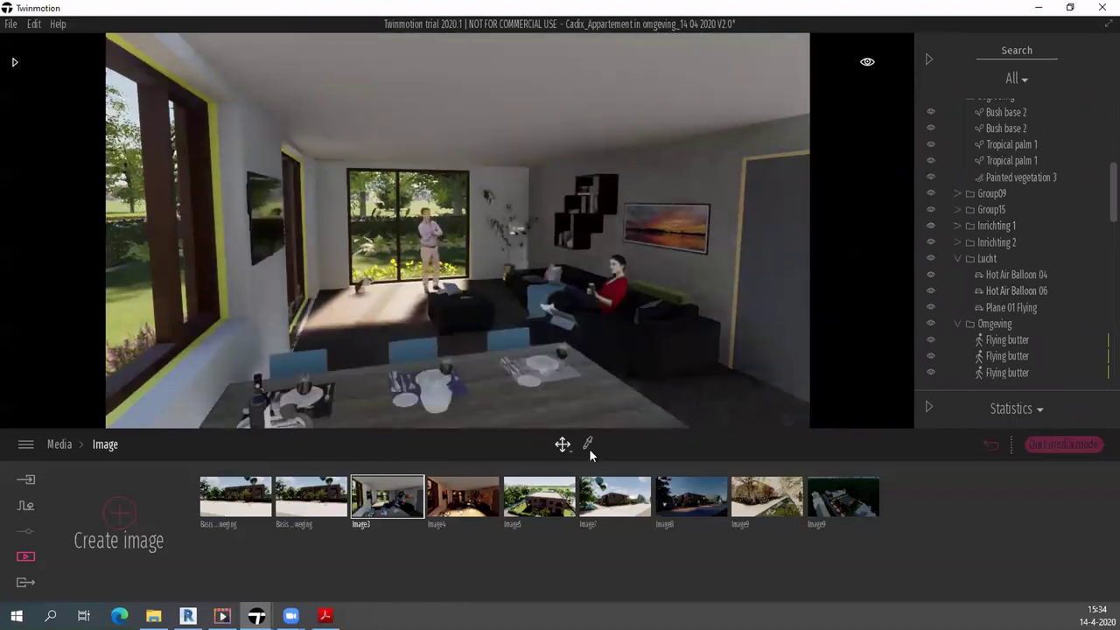
pyautogui.click(470, 499)
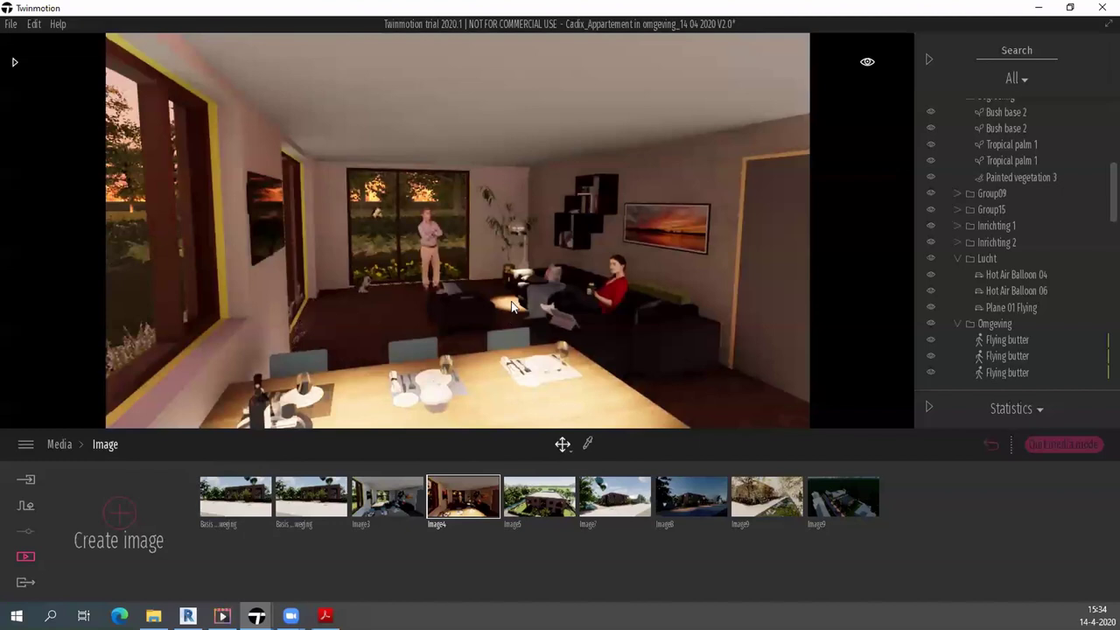
# Preview Image5, Image7 and the Image8 night street view, then return to the media overview.
pyautogui.click(545, 512)
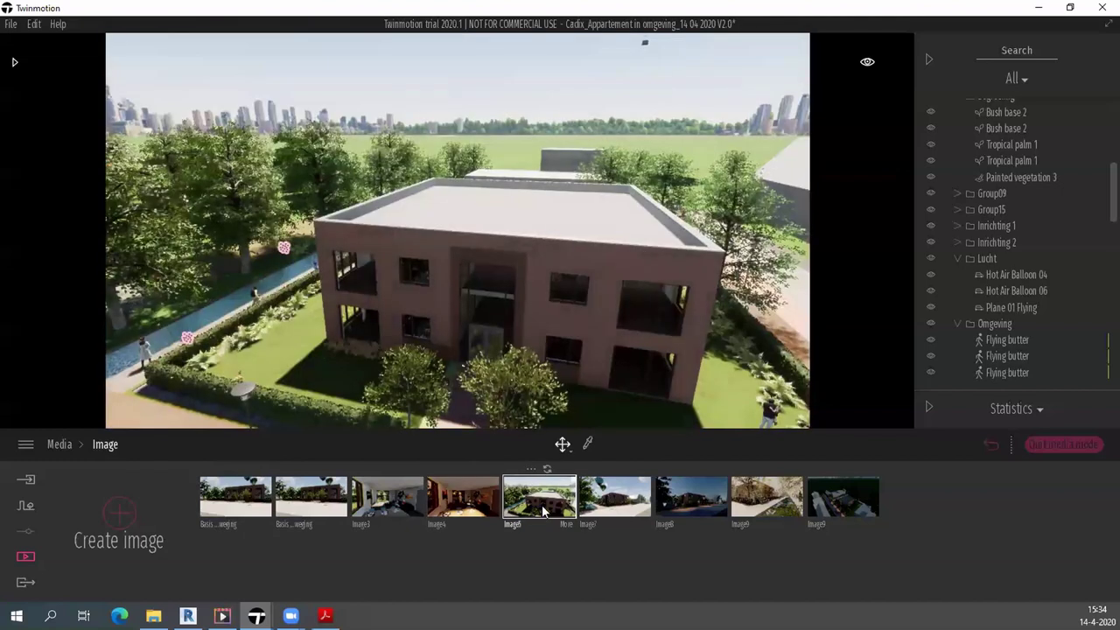
pyautogui.click(612, 507)
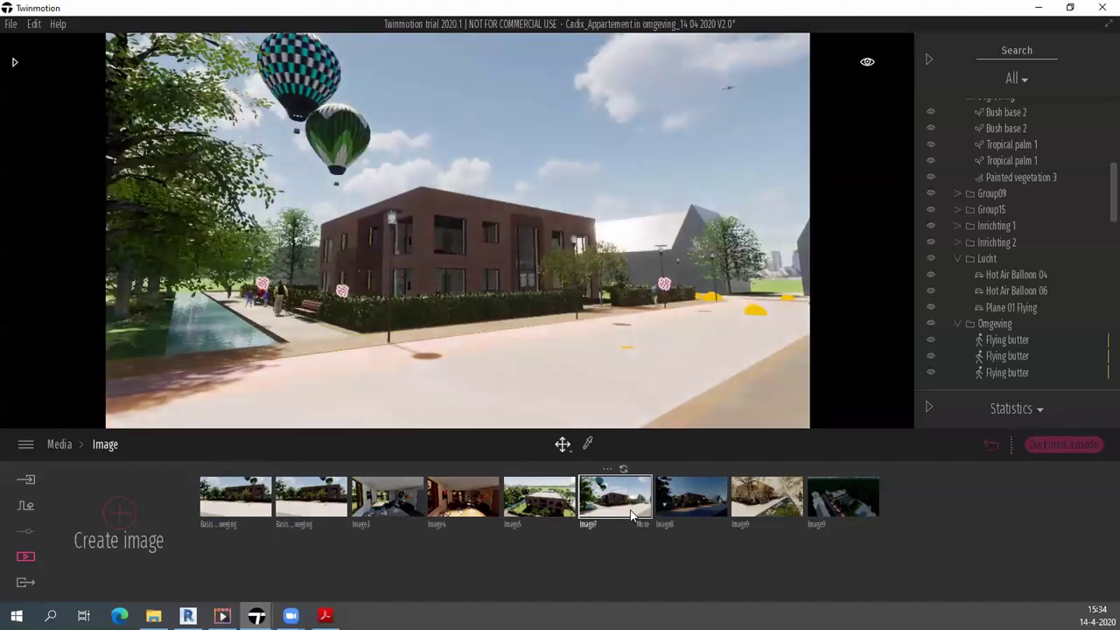
pyautogui.click(680, 507)
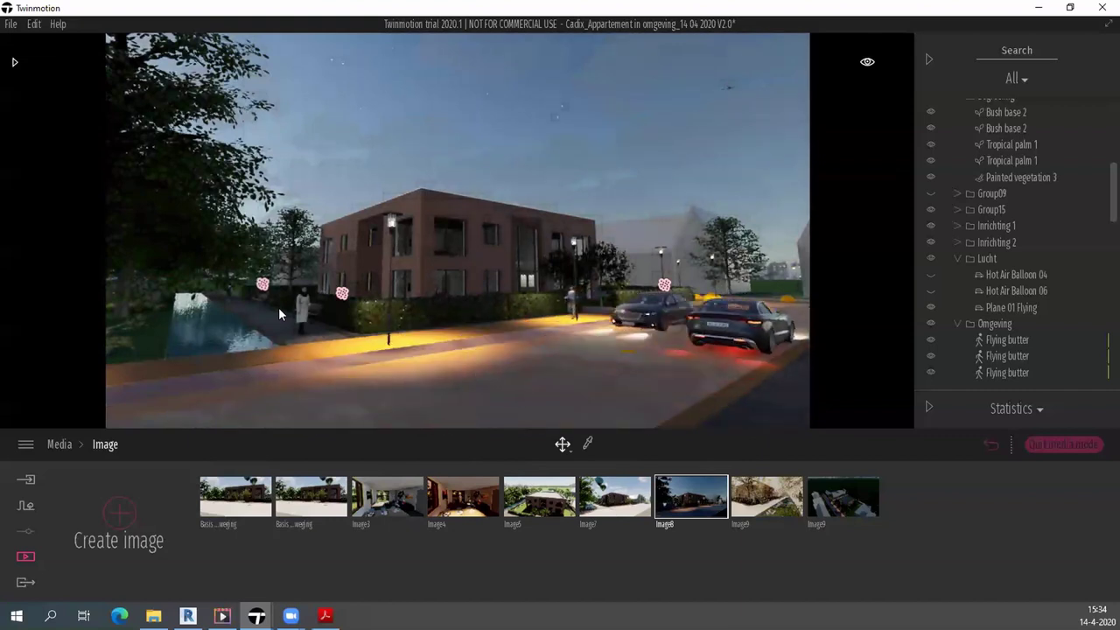
pyautogui.click(617, 512)
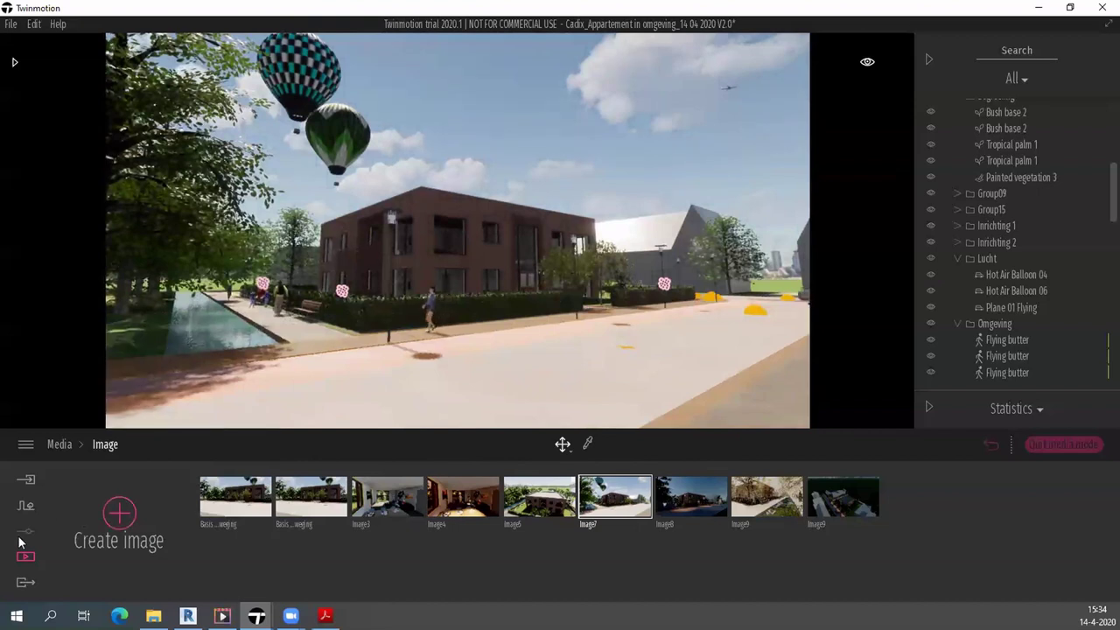
pyautogui.click(59, 445)
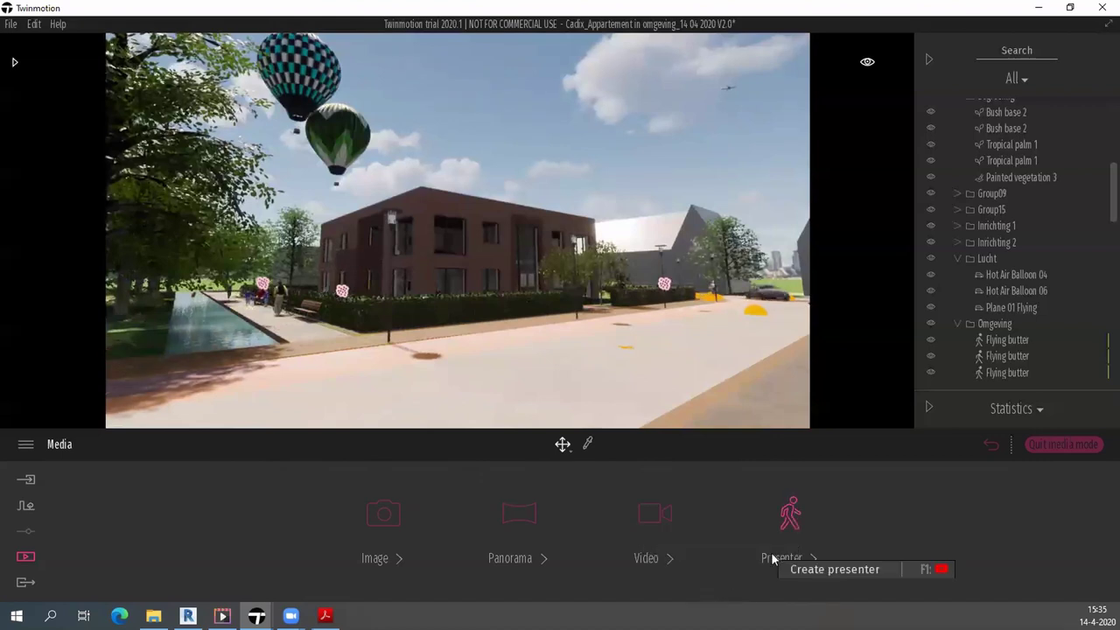
# Select all 9 saved images for export and check the extra settings: motion blur and max lighting off.
pyautogui.click(26, 582)
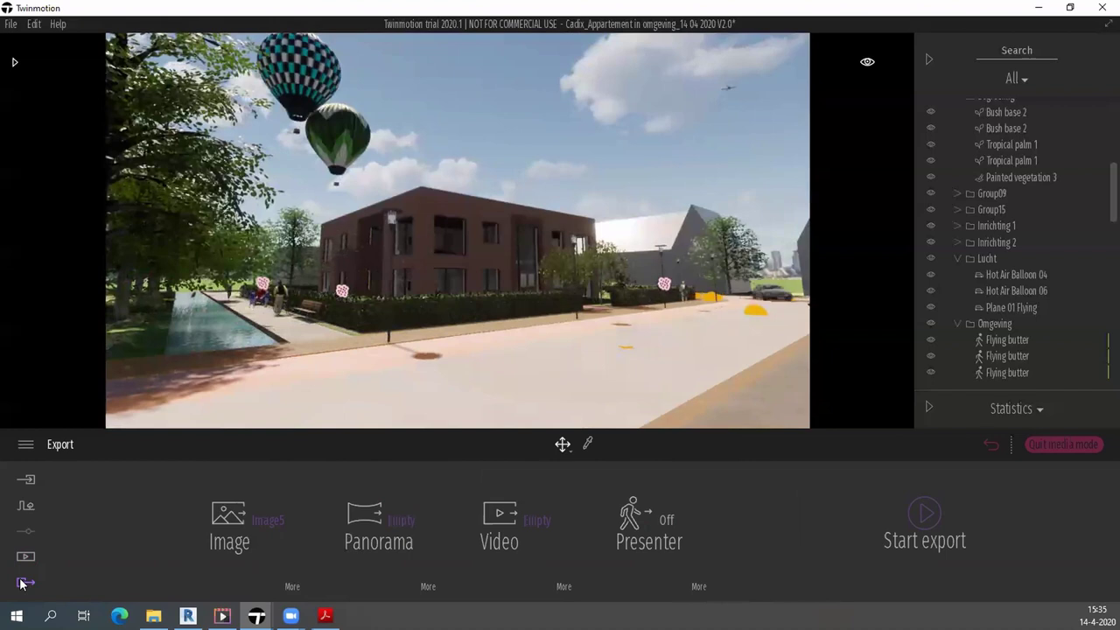
pyautogui.click(250, 521)
pyautogui.click(321, 242)
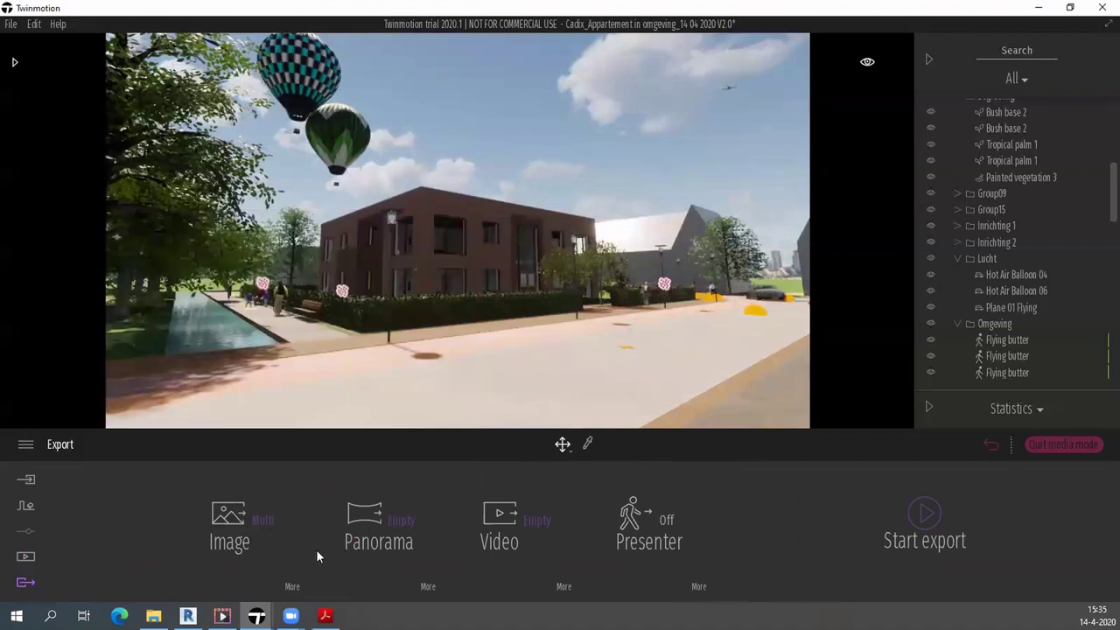
pyautogui.click(292, 587)
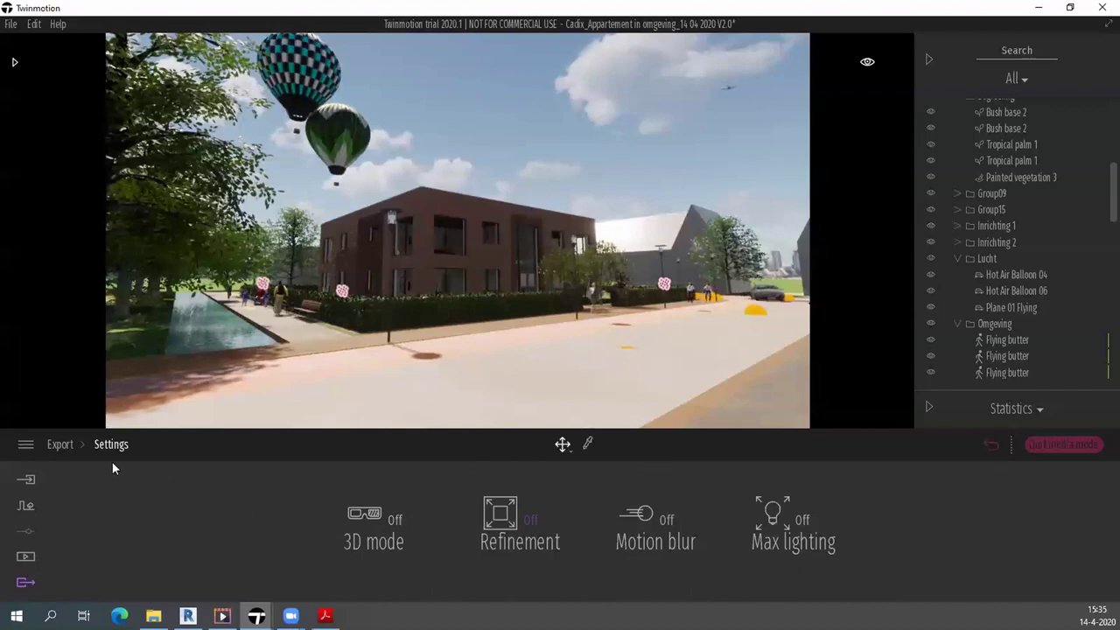
pyautogui.click(61, 445)
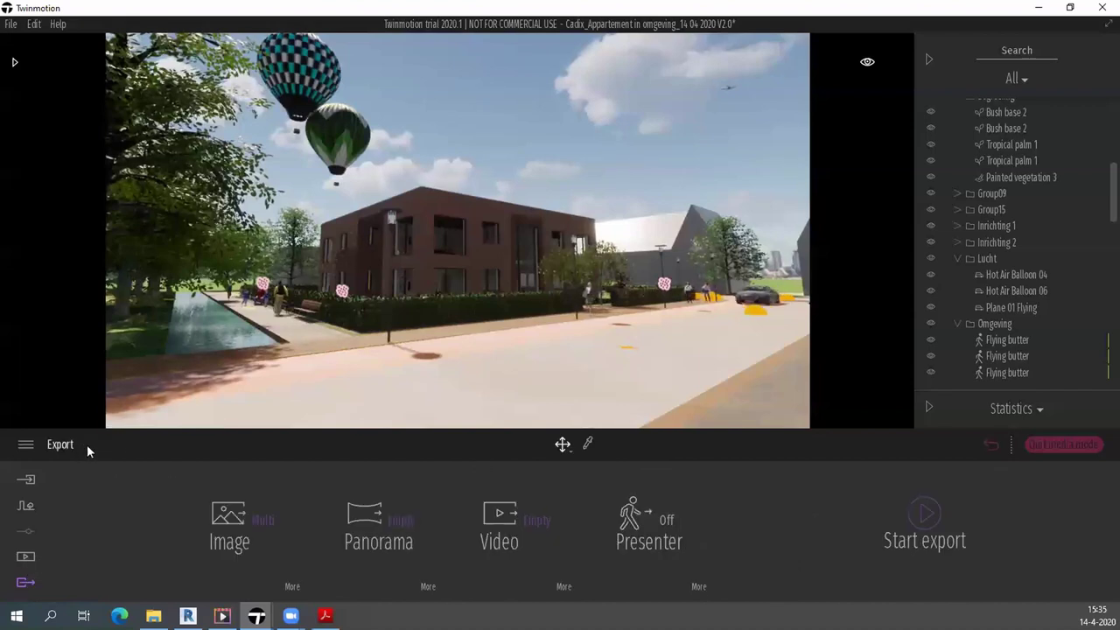
pyautogui.click(932, 515)
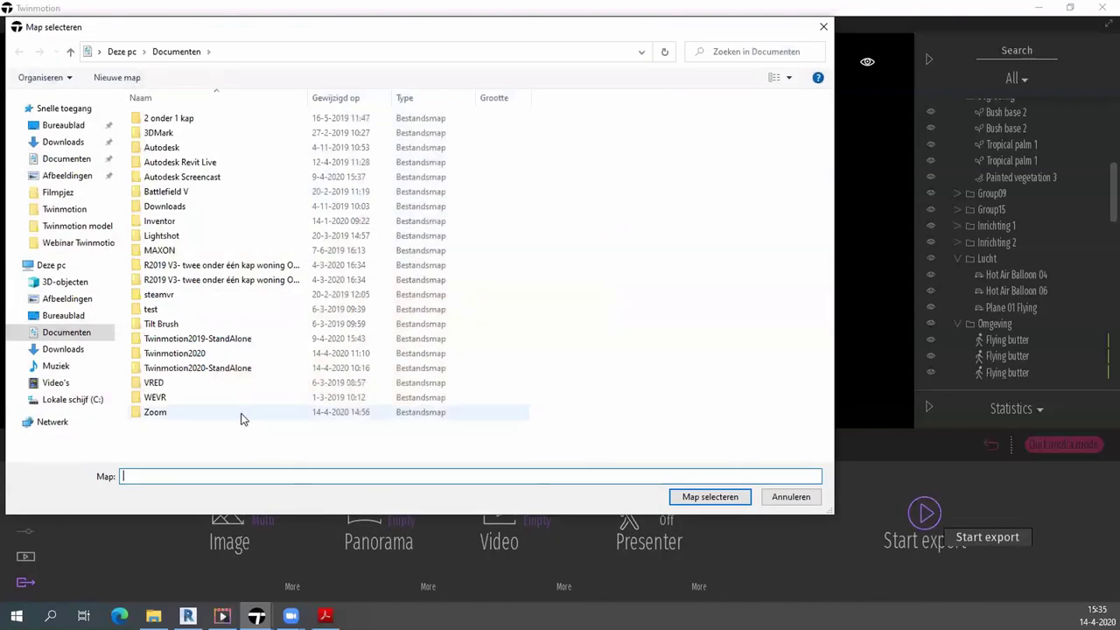
pyautogui.click(790, 497)
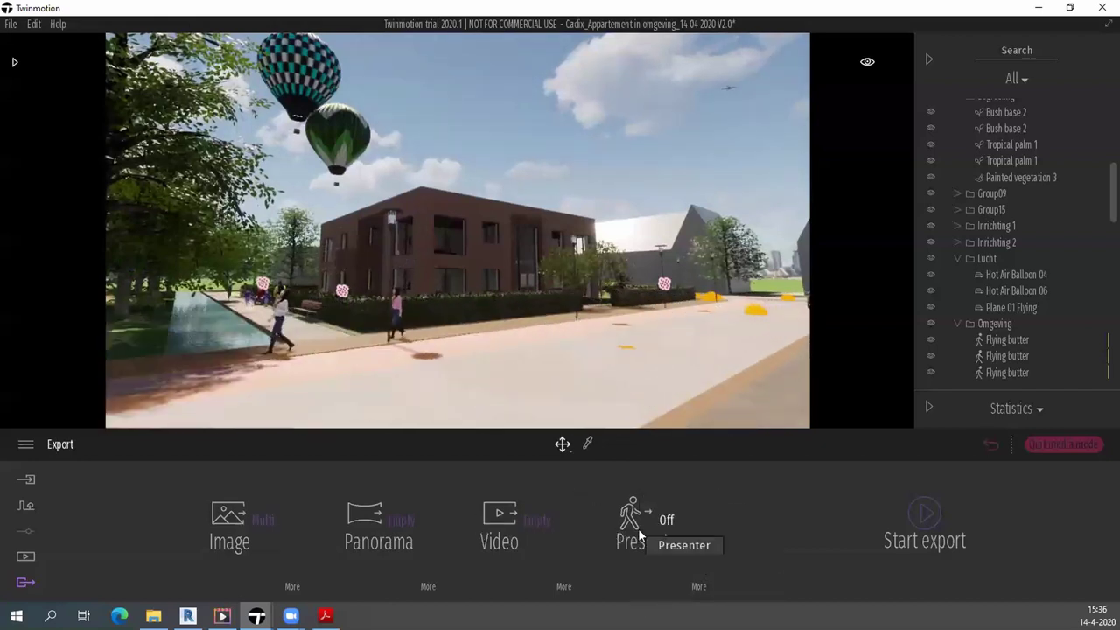
# Set the scene's day time to 14:48.
pyautogui.click(866, 63)
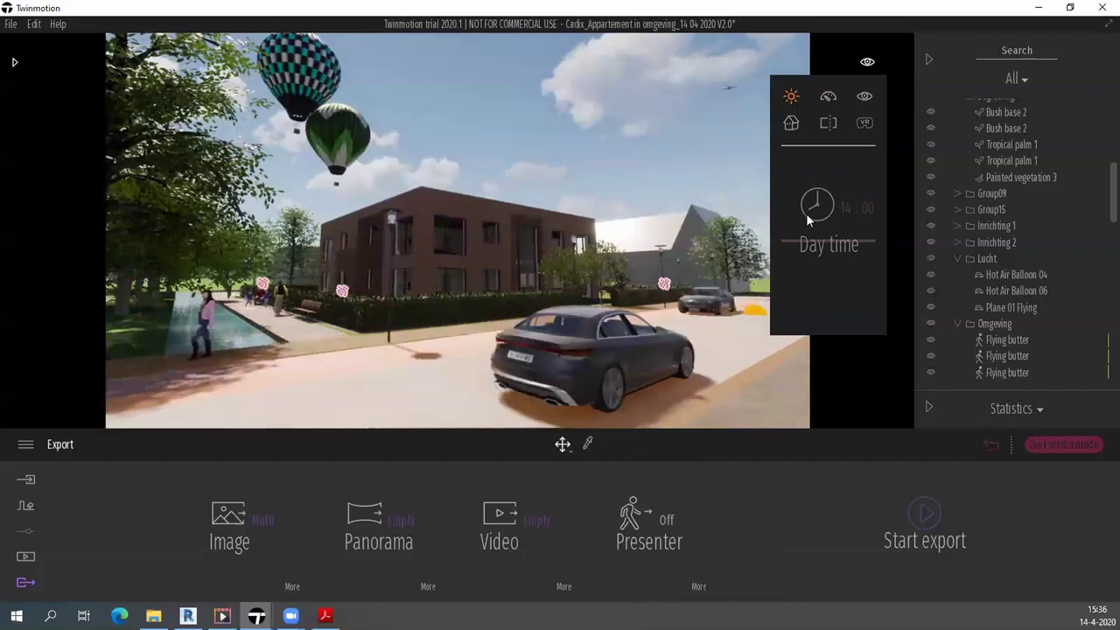
pyautogui.click(831, 98)
pyautogui.click(861, 98)
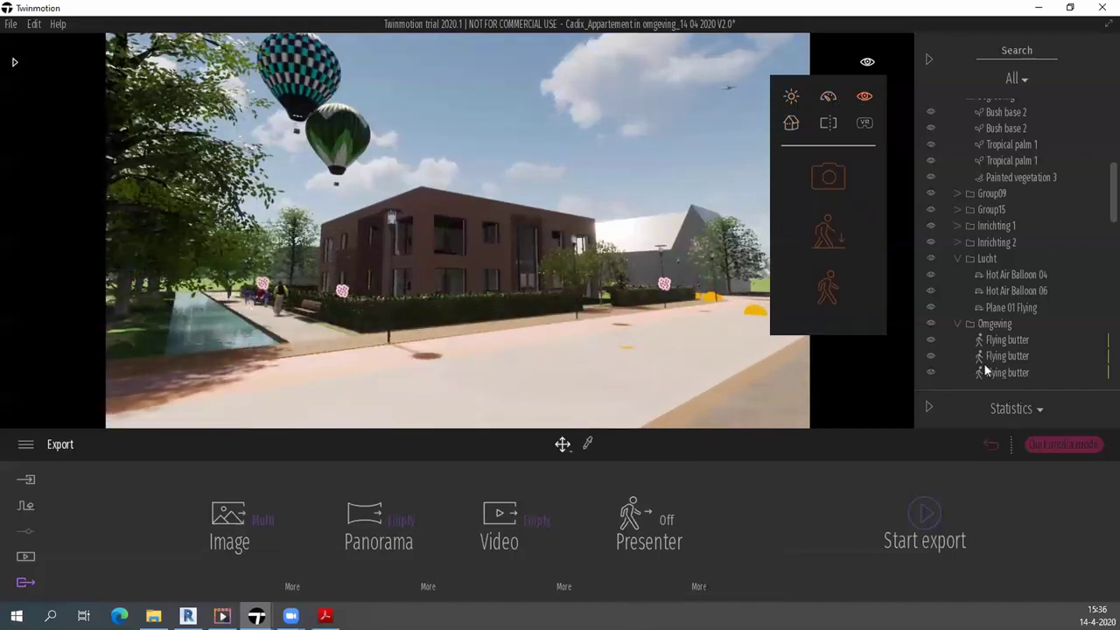
pyautogui.click(1041, 443)
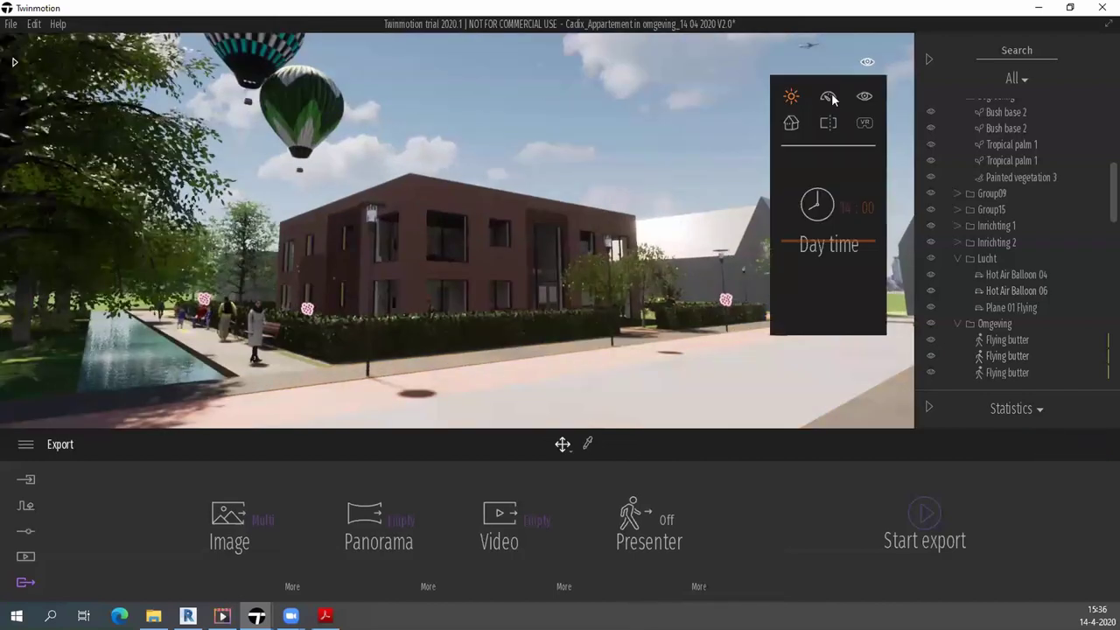
pyautogui.moveTo(832, 243); pyautogui.dragTo(836, 144)
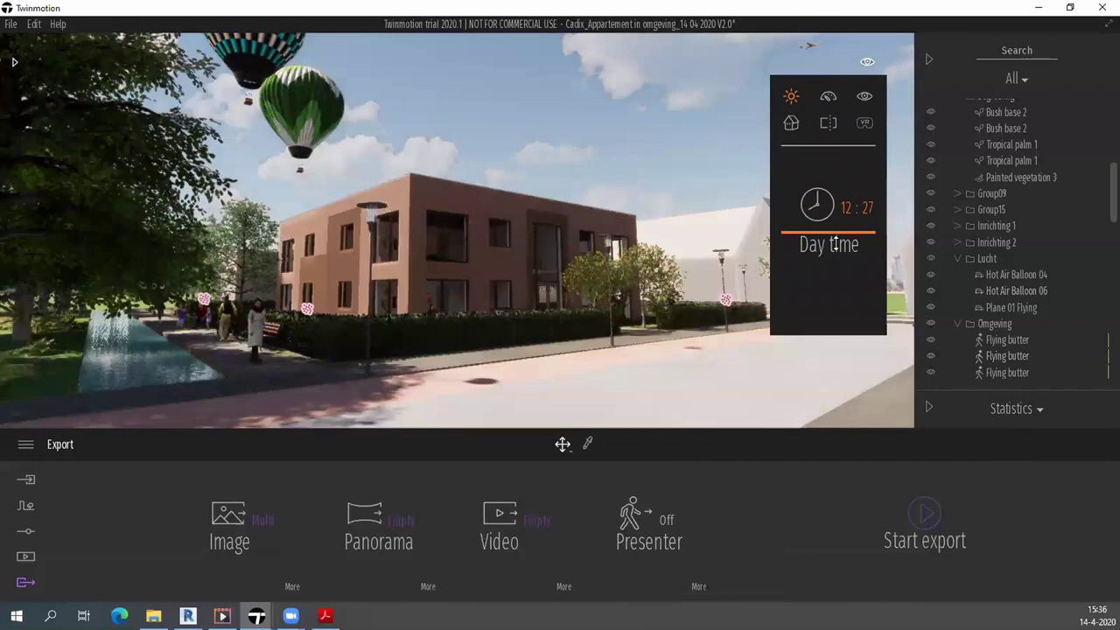
# Switch navigation speed to Walk and review the VR options before closing the panel.
pyautogui.click(829, 99)
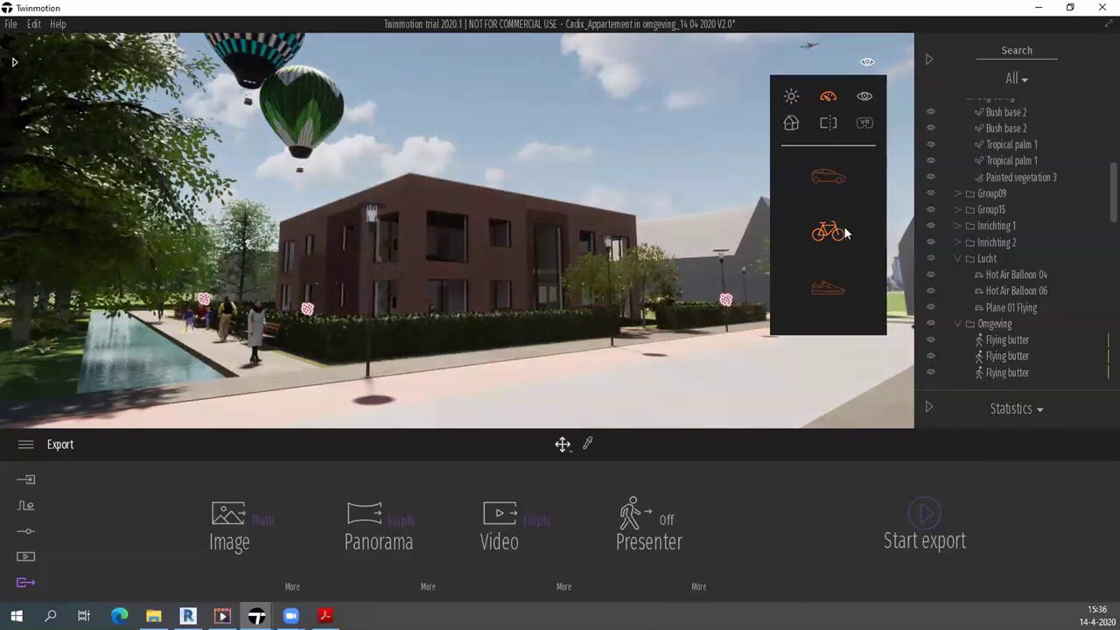
pyautogui.click(828, 289)
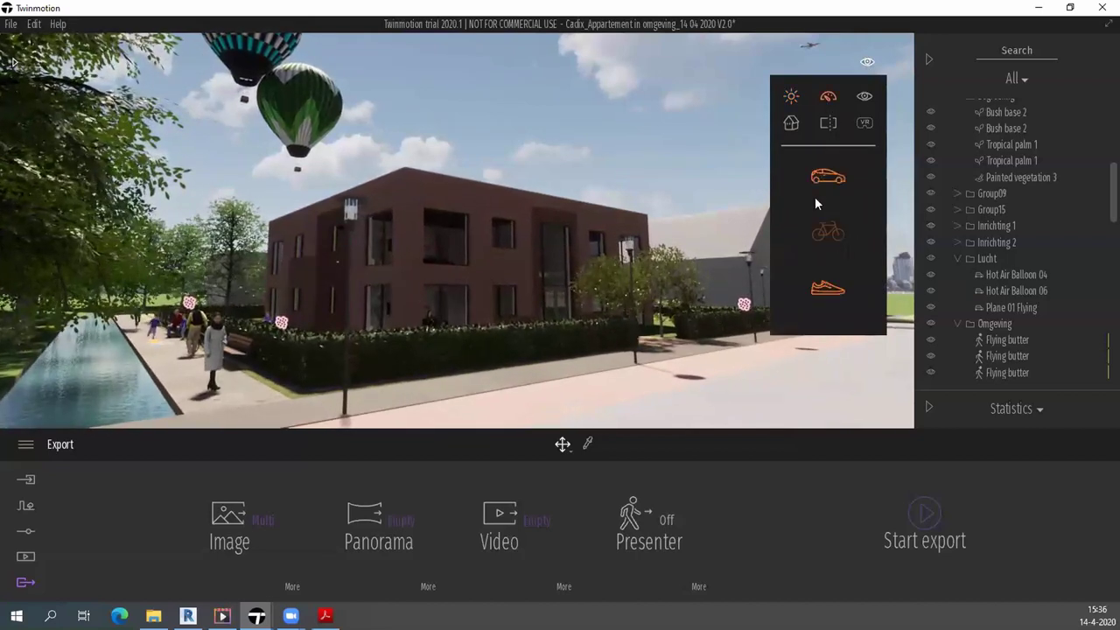
pyautogui.scroll(5, 652, 315)
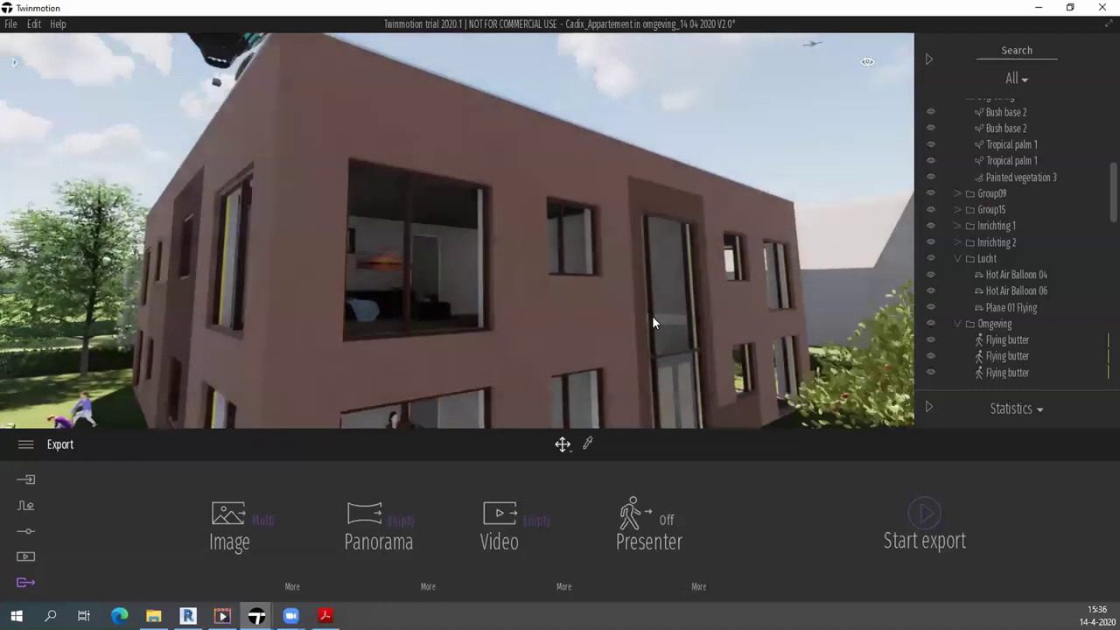
pyautogui.scroll(-5, 654, 311)
pyautogui.moveTo(867, 61)
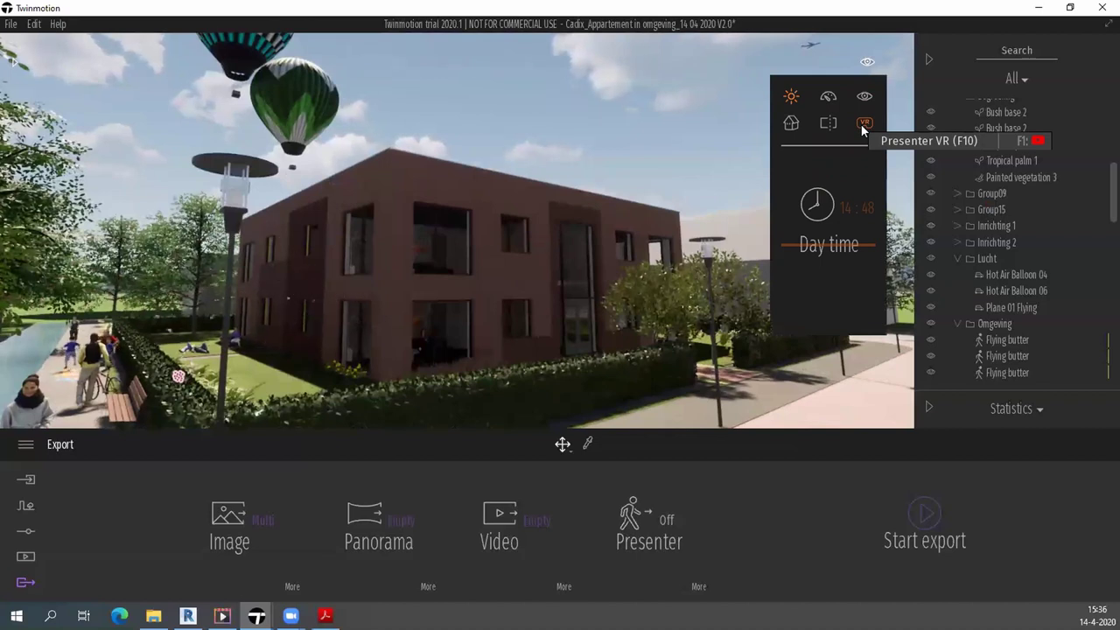
pyautogui.click(862, 123)
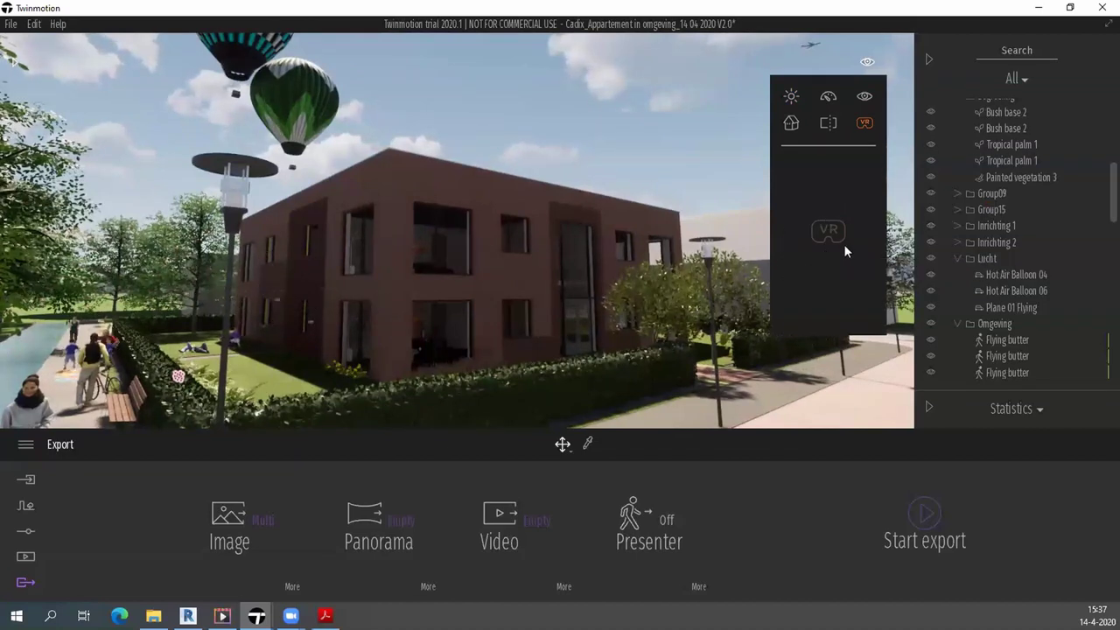
pyautogui.click(828, 236)
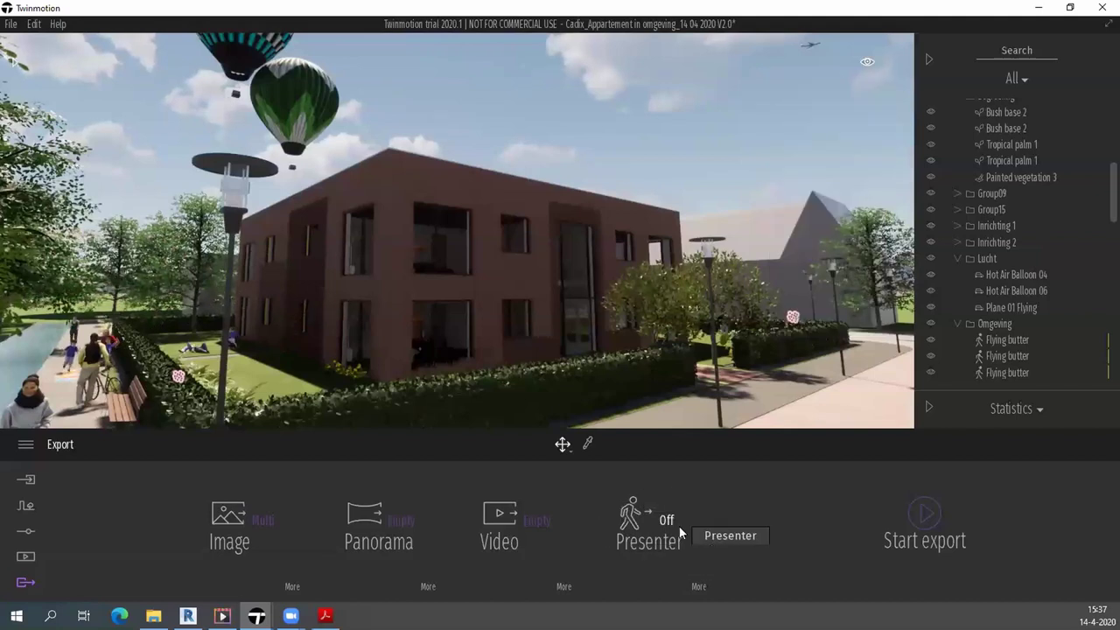
# Open the Presenter2 presentation from the Media section.
pyautogui.click(26, 558)
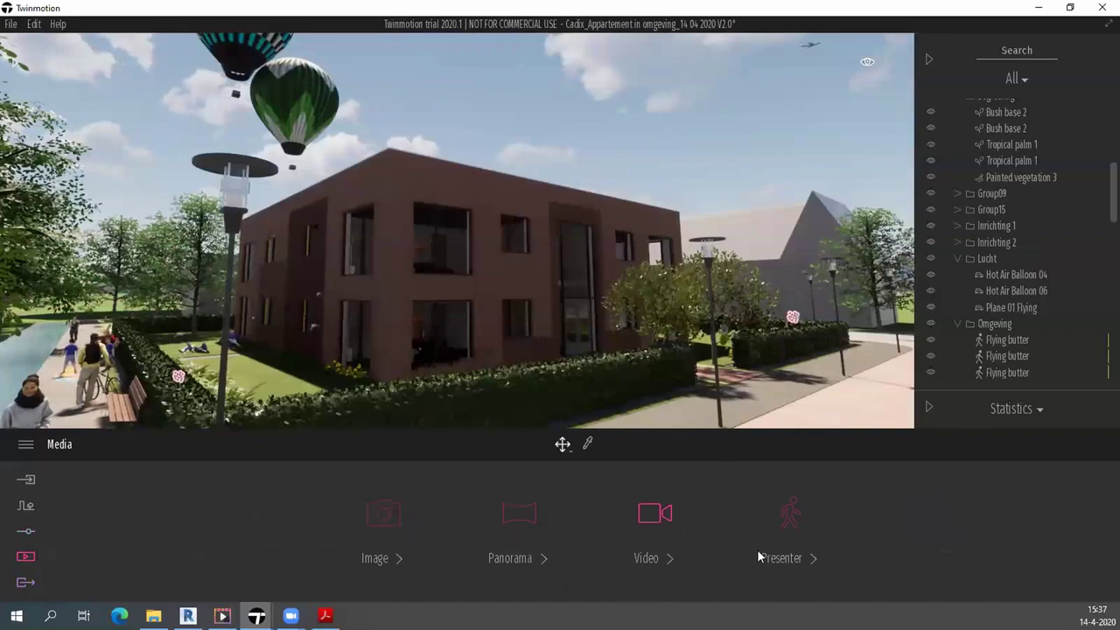
pyautogui.click(787, 525)
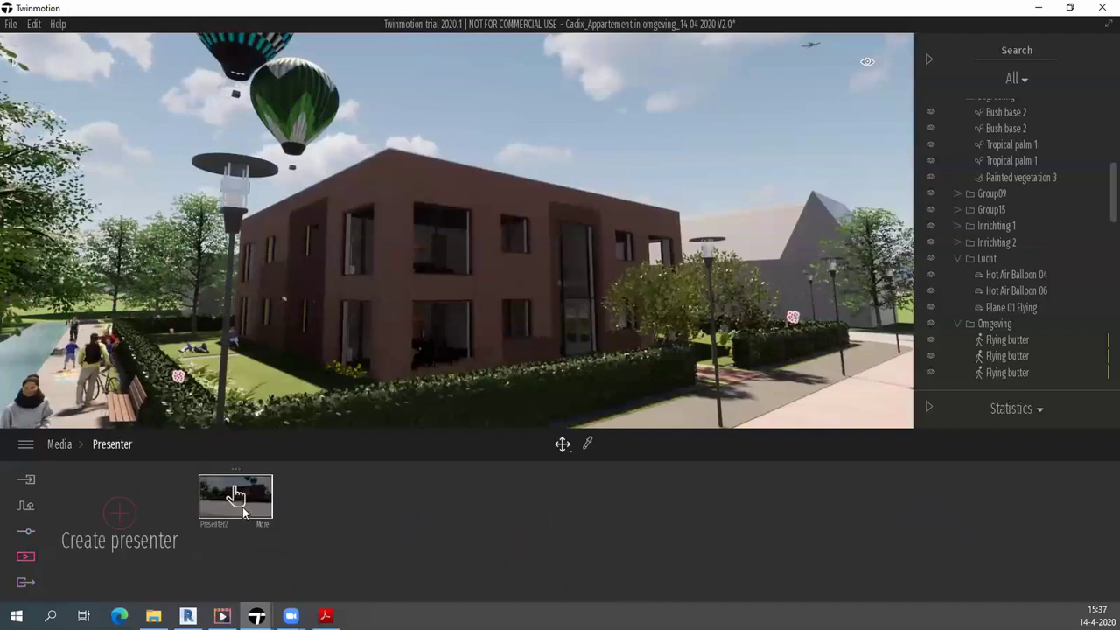
pyautogui.click(265, 518)
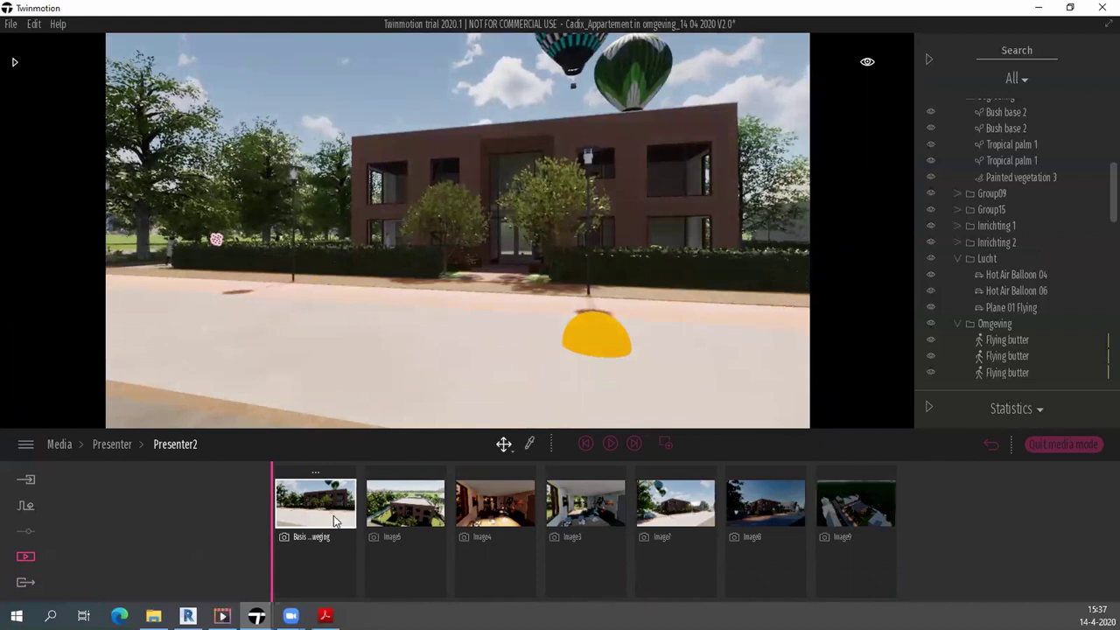
# Jump to the aerial Image6 and interior Image4 views, then bring the webinar video player forward.
pyautogui.click(406, 511)
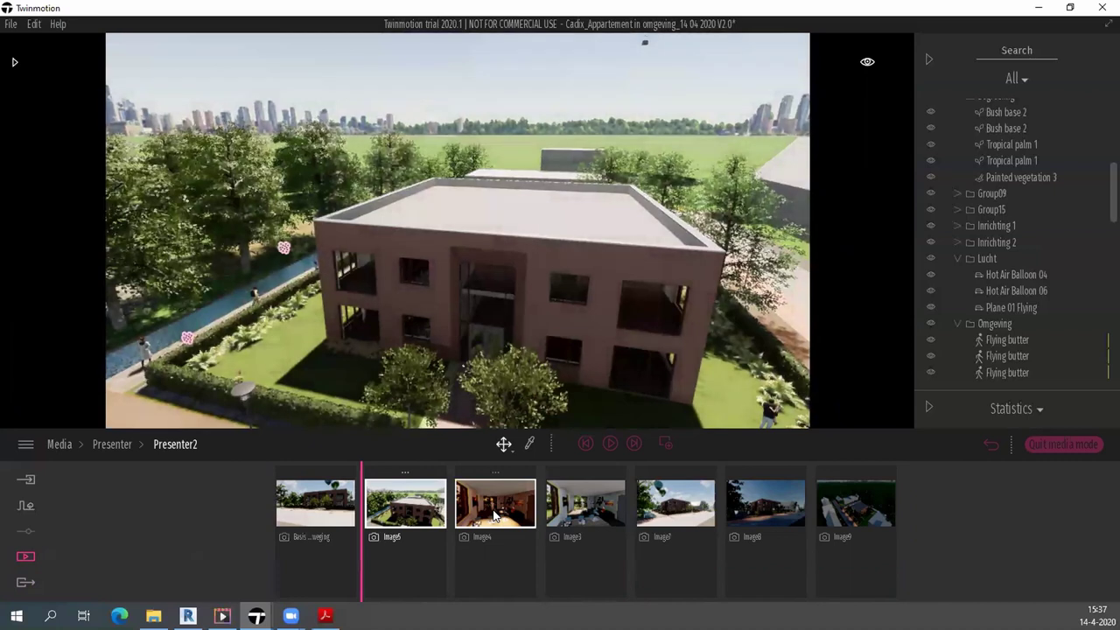
pyautogui.click(512, 516)
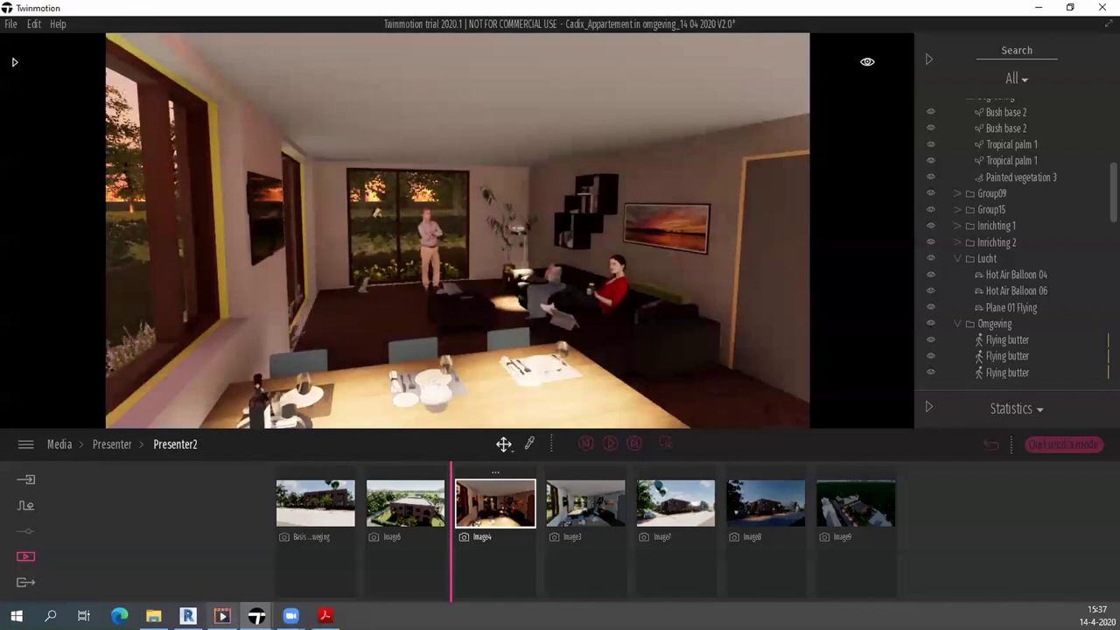
pyautogui.moveTo(222, 617)
pyautogui.click(215, 542)
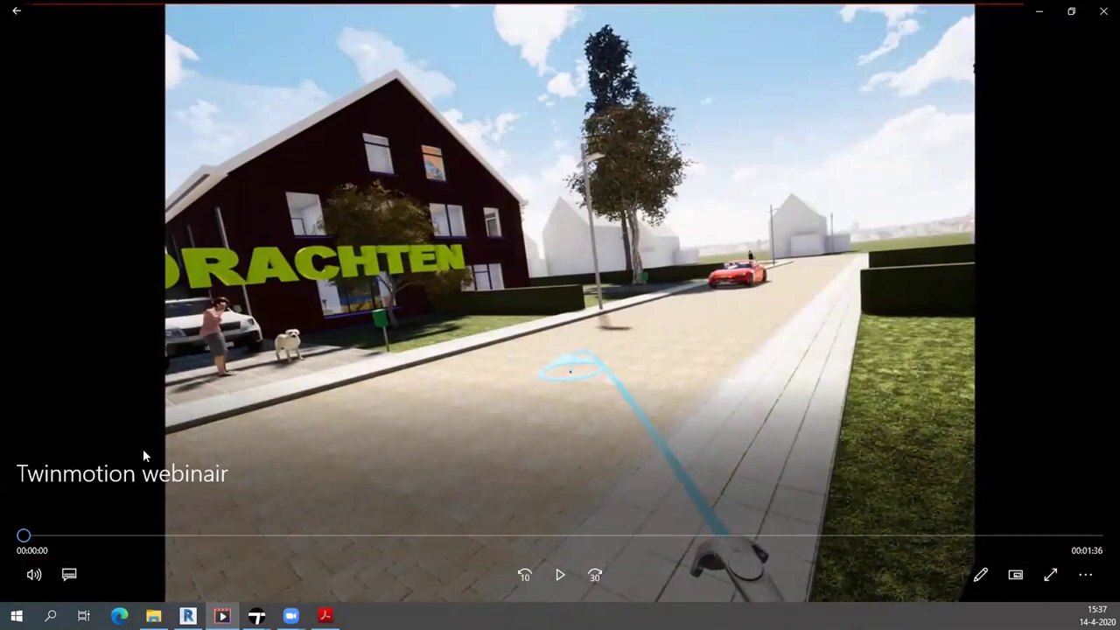
# Play the 1:36 webinar VR village-street walkthrough clip to its end.
pyautogui.click(561, 576)
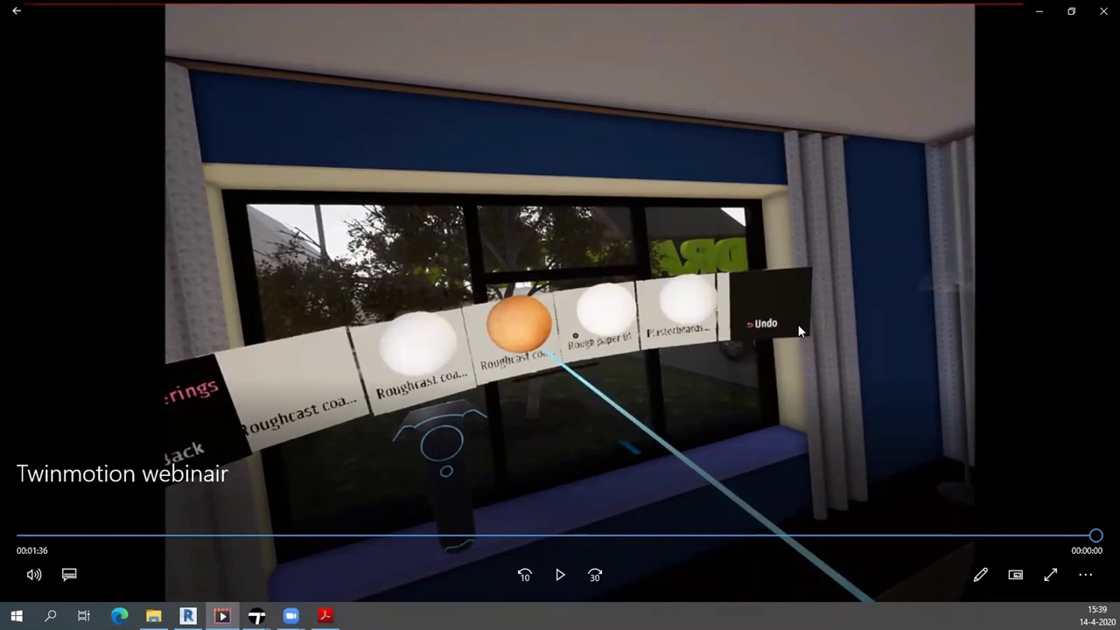
# In Revit, show the 3D view and start a Twinmotion Direct Link sync.
pyautogui.hotkey('alt', 'Tab')
pyautogui.hotkey('alt', 'Tab')
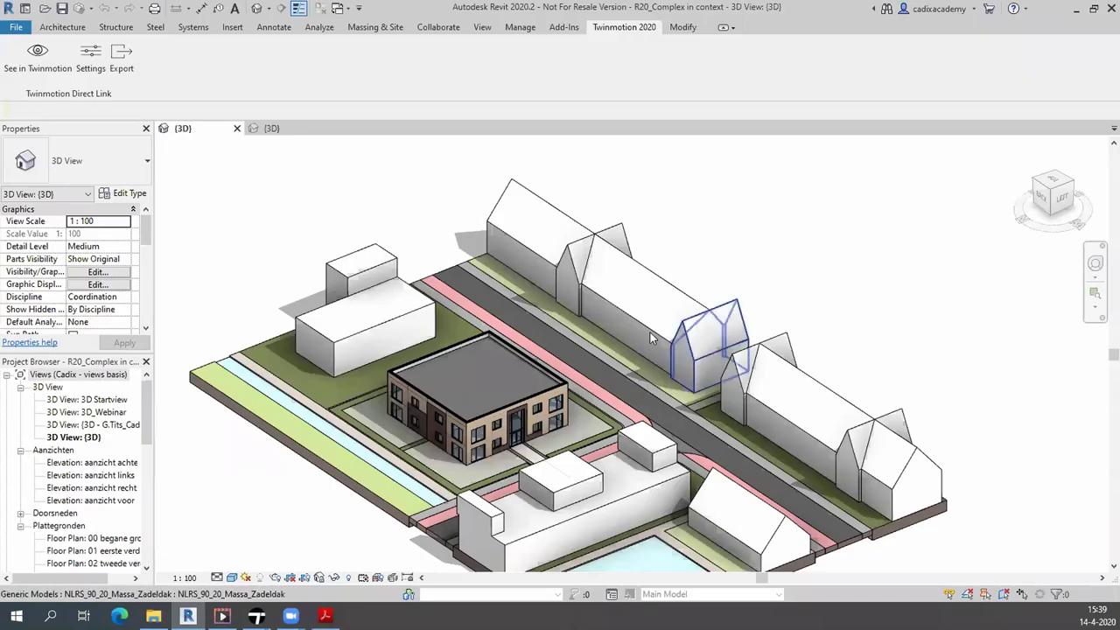
pyautogui.click(295, 130)
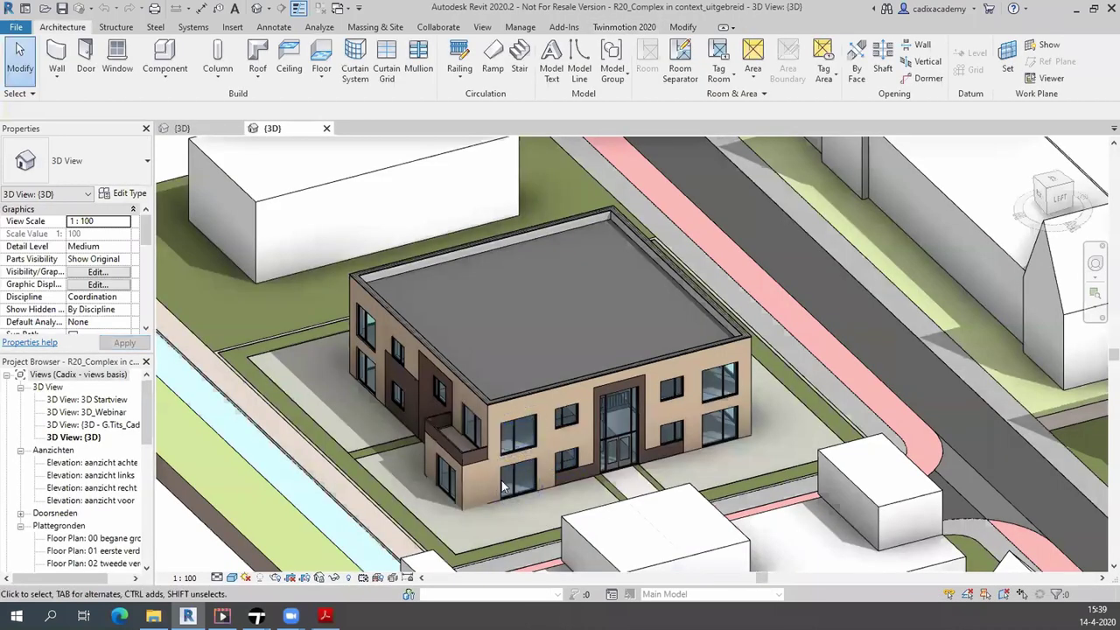
pyautogui.click(655, 28)
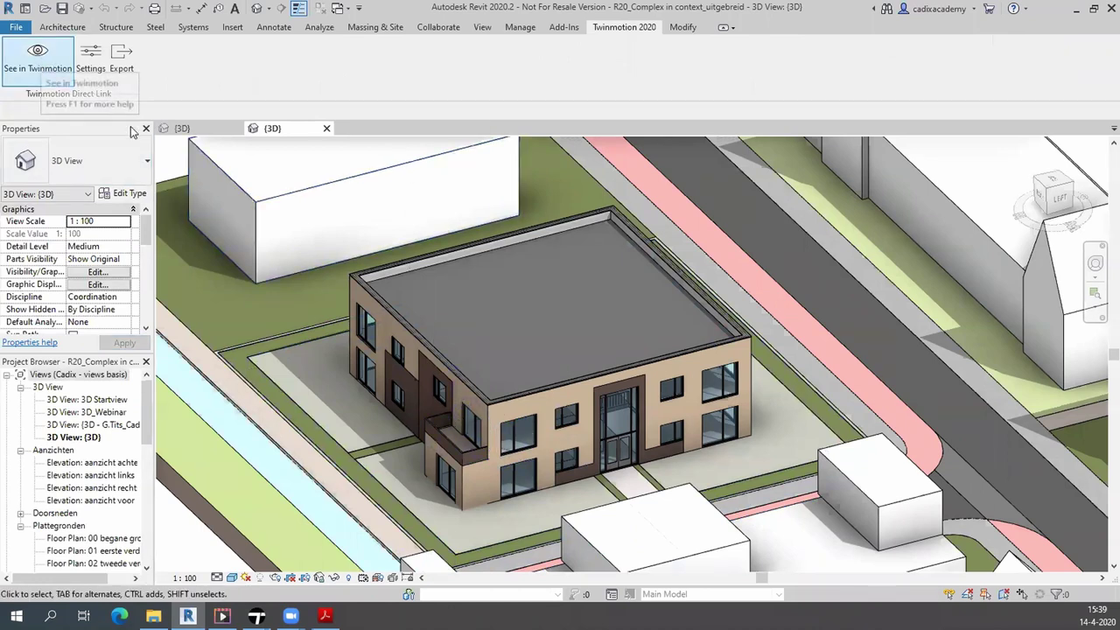
pyautogui.click(38, 53)
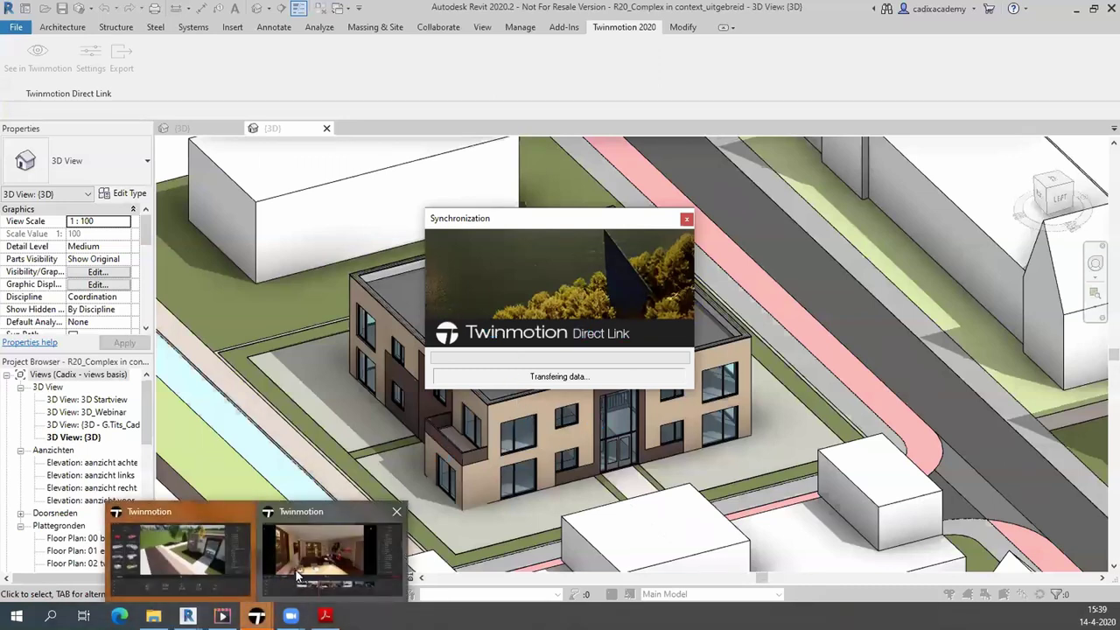
# Choose Existing project in Twinmotion, cancel the file selection, and dismiss Synchronization canceled.
pyautogui.click(225, 559)
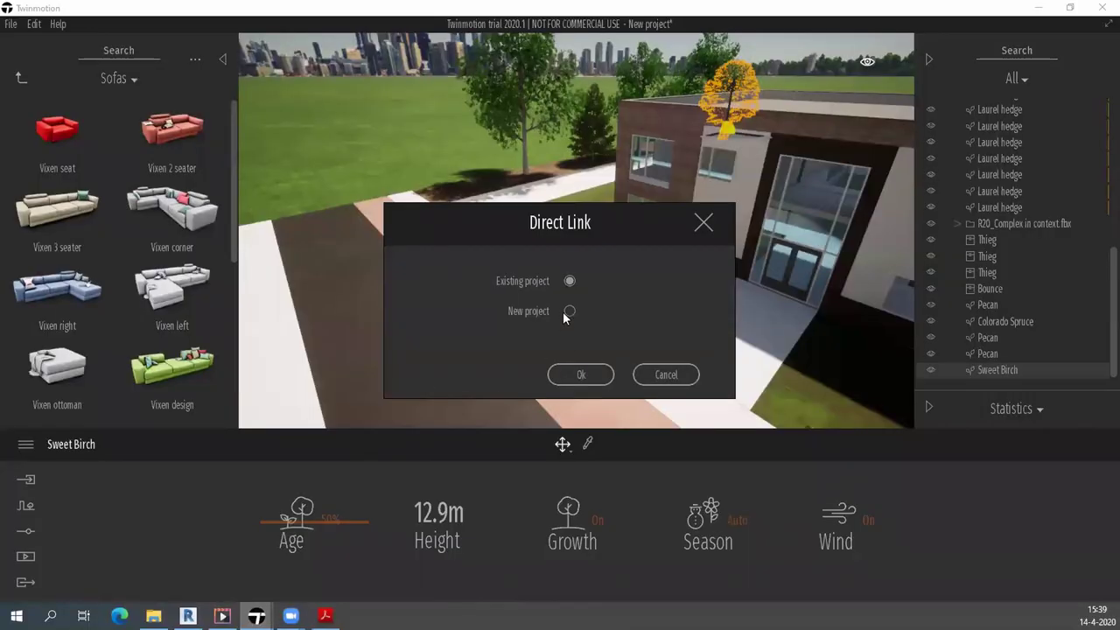
pyautogui.click(581, 375)
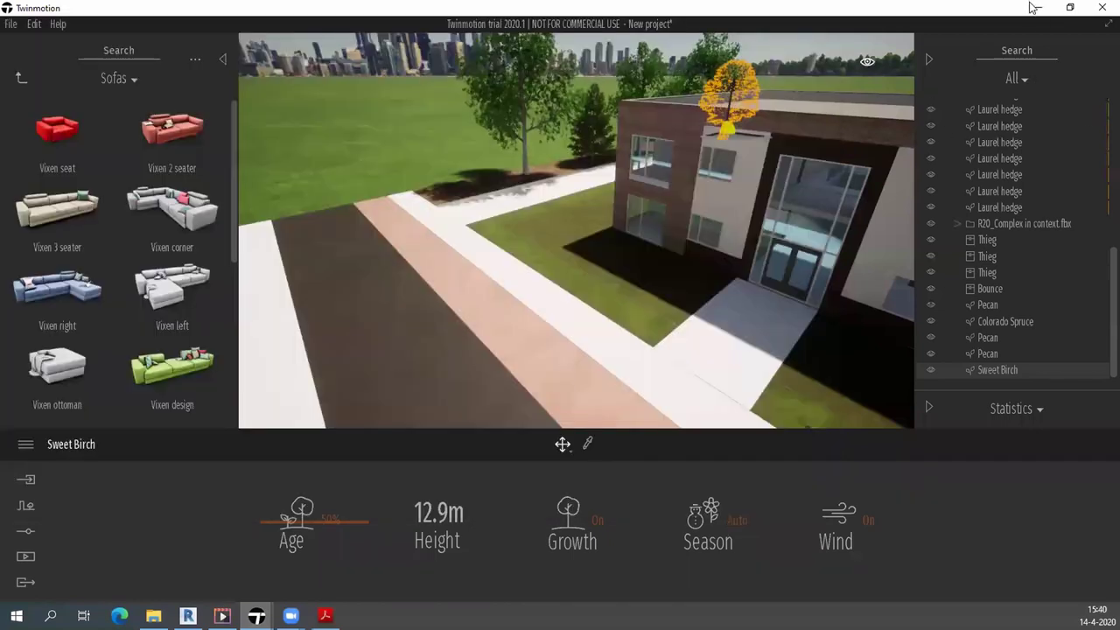
pyautogui.click(1032, 7)
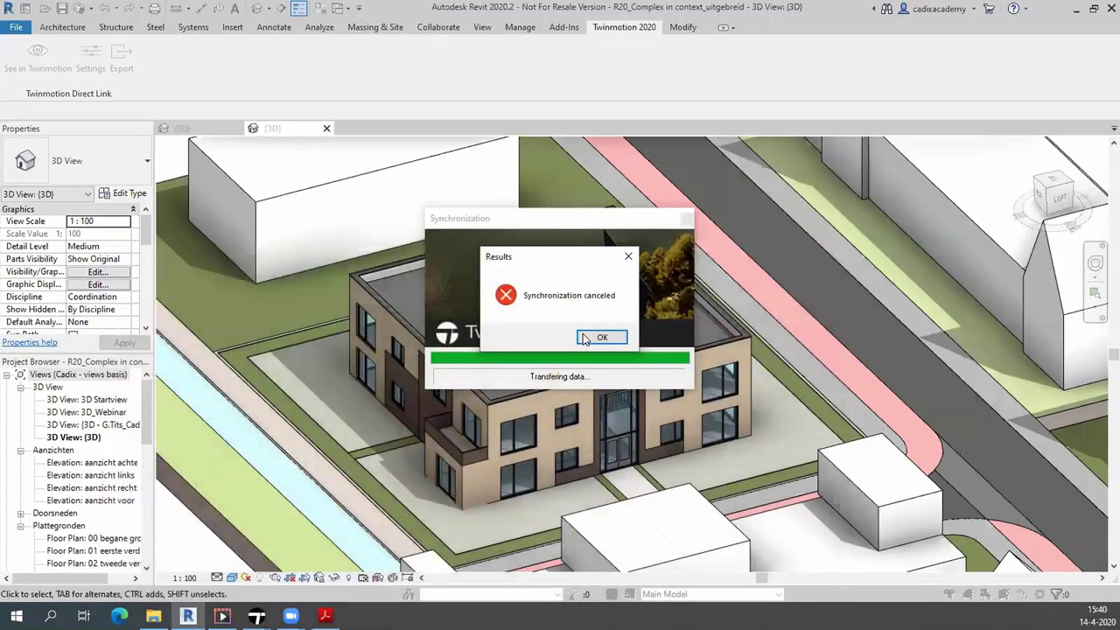
pyautogui.click(604, 337)
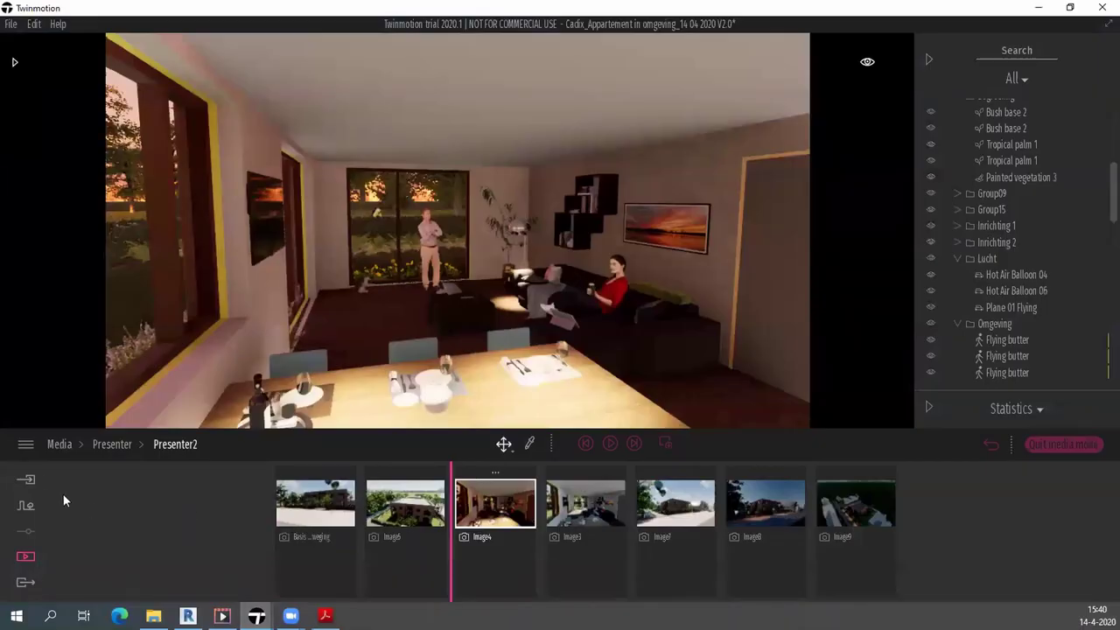
# Quit media mode and show the actions for the linked R20_Complex in context.rvt model.
pyautogui.click(1046, 447)
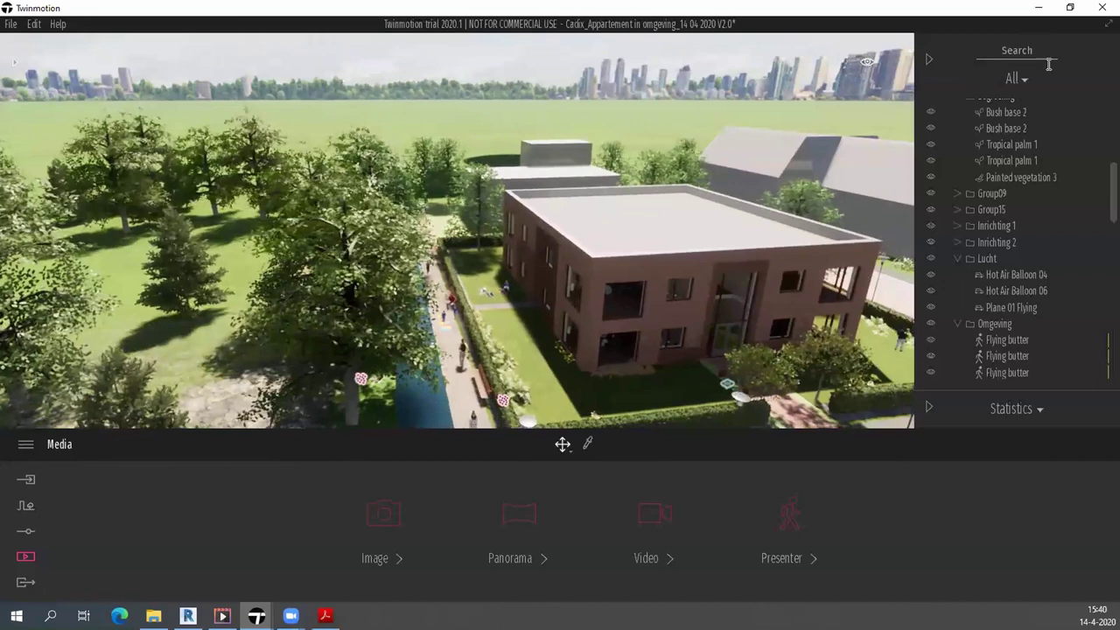
pyautogui.scroll(5, 1021, 216)
pyautogui.scroll(5, 1024, 206)
pyautogui.scroll(5, 1031, 198)
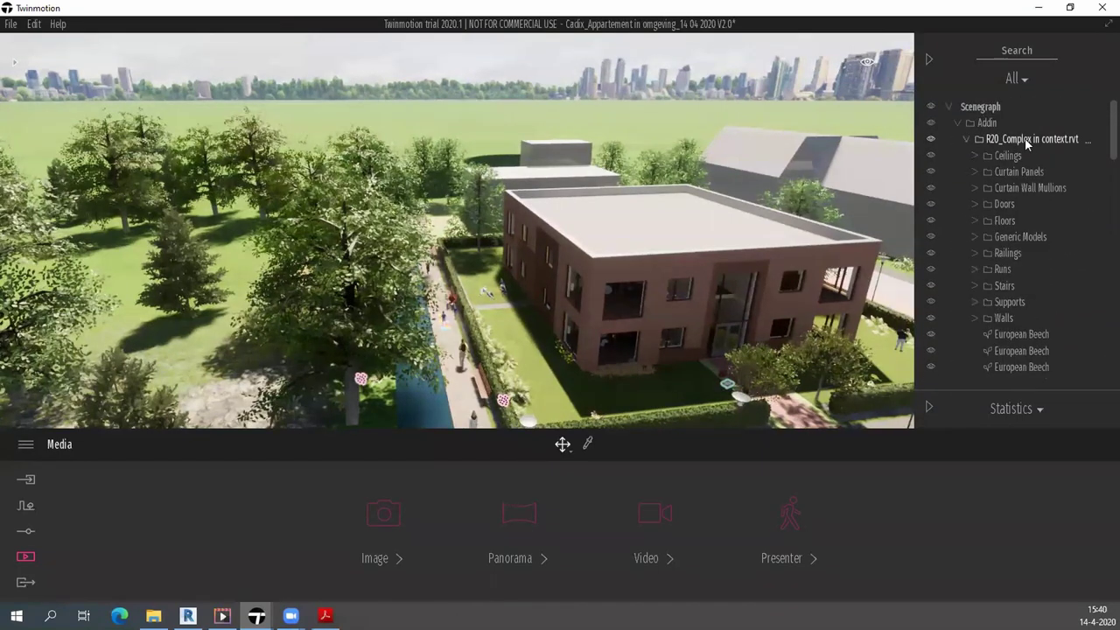
pyautogui.click(1090, 143)
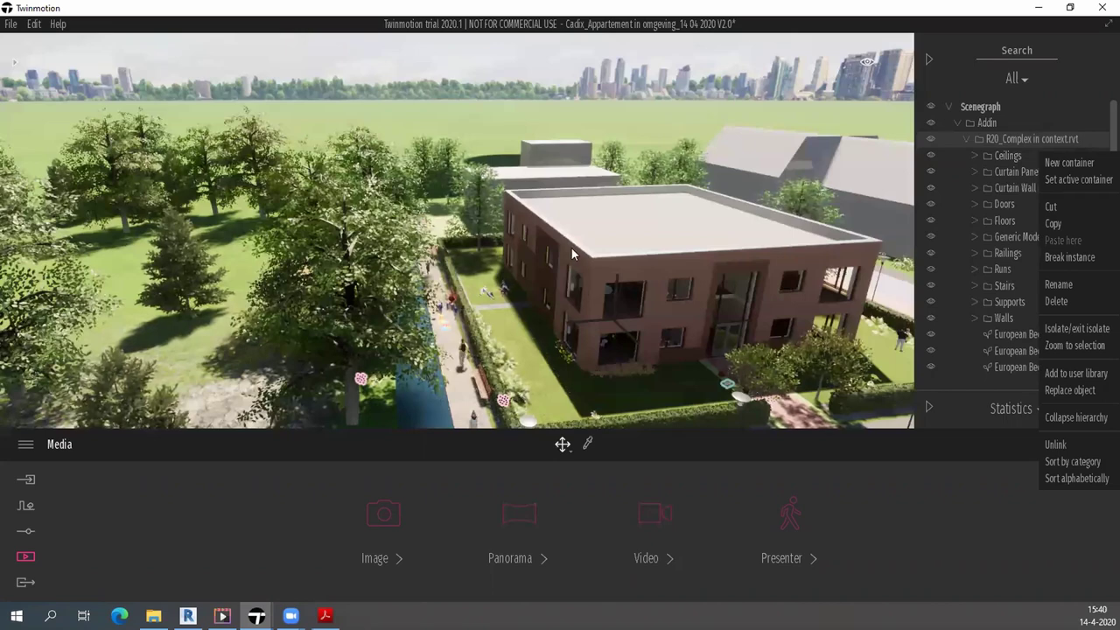
# Orbit the view to the building's front facade, then shift sideways to the side facade.
pyautogui.scroll(2, 588, 364)
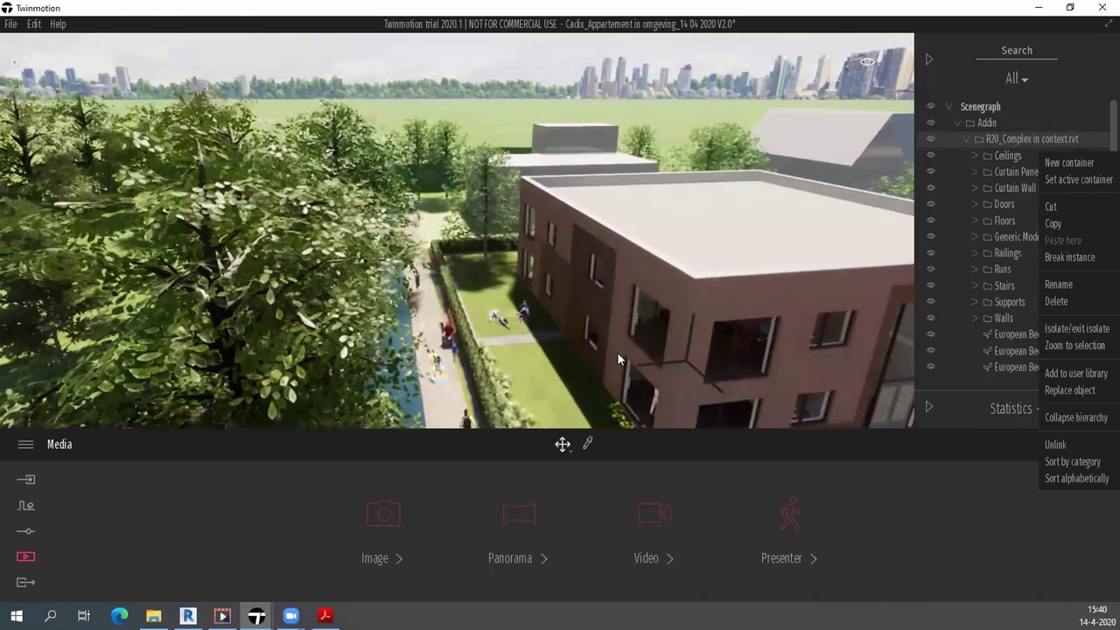
pyautogui.scroll(-5, 599, 286)
pyautogui.scroll(3, 464, 298)
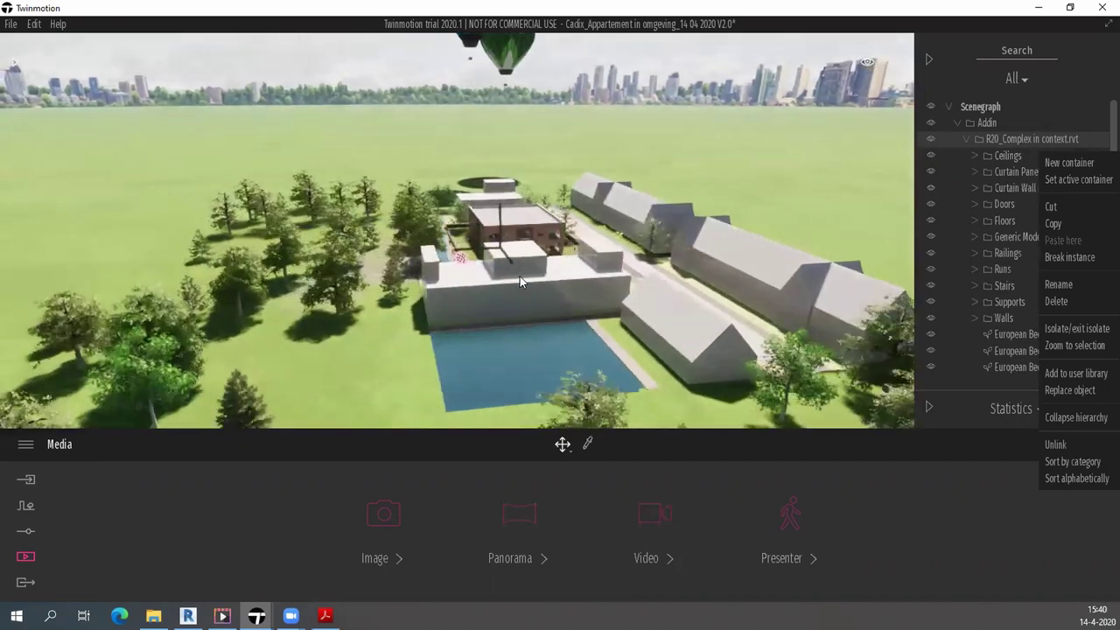
pyautogui.scroll(3, 600, 301)
pyautogui.moveTo(634, 313); pyautogui.dragTo(490, 267)
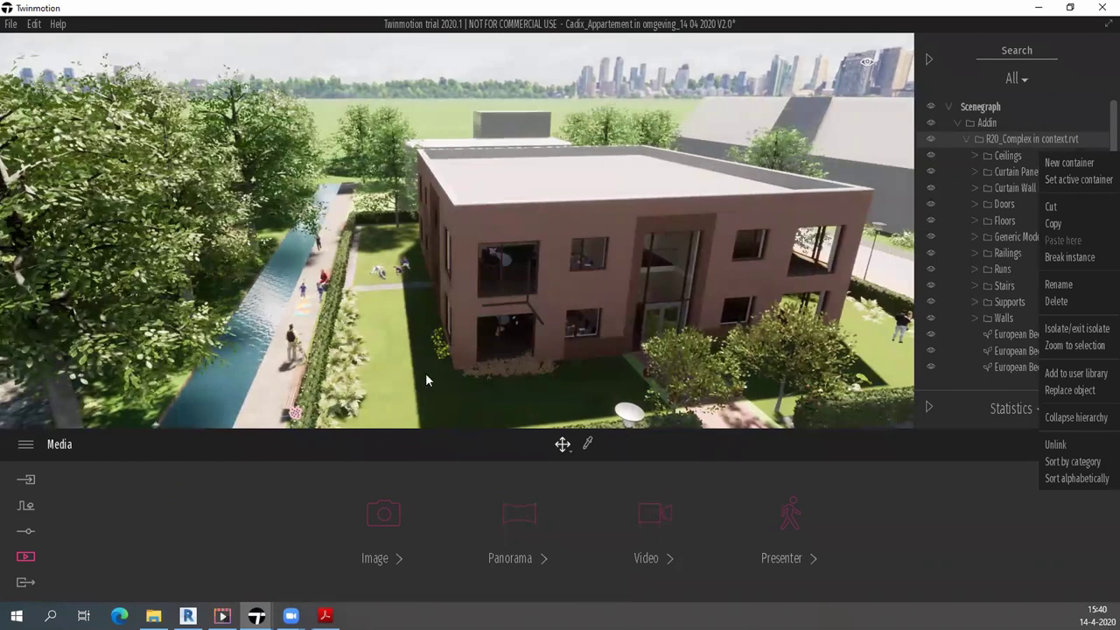
pyautogui.press('Left')
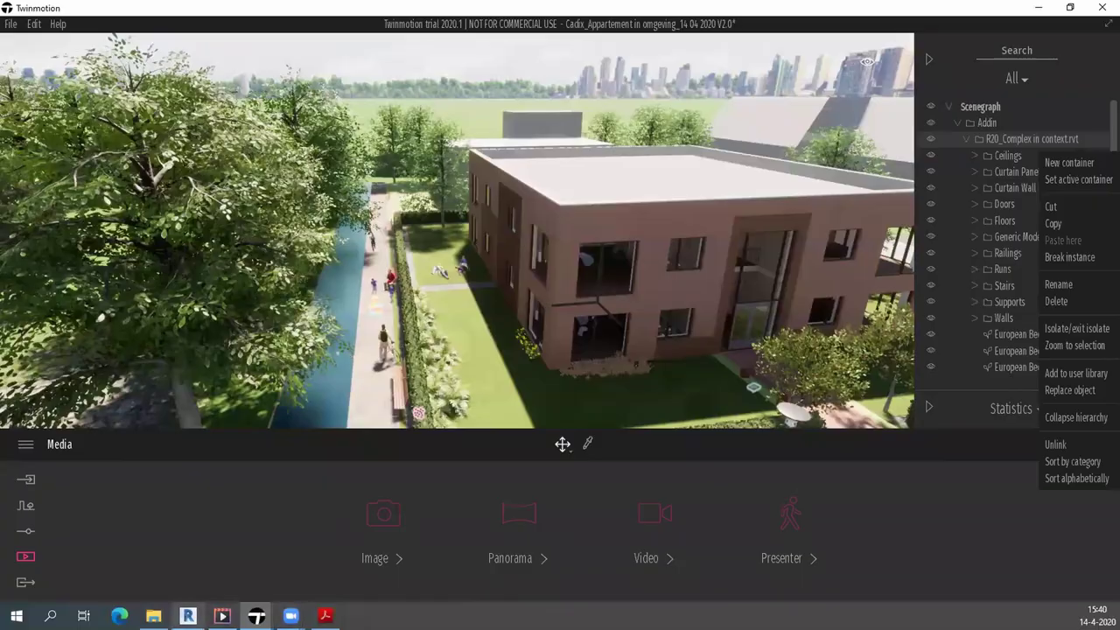
# Show the Acrobat slide deck in Beeld > Modus Volledig scherm full-screen mode.
pyautogui.click(324, 616)
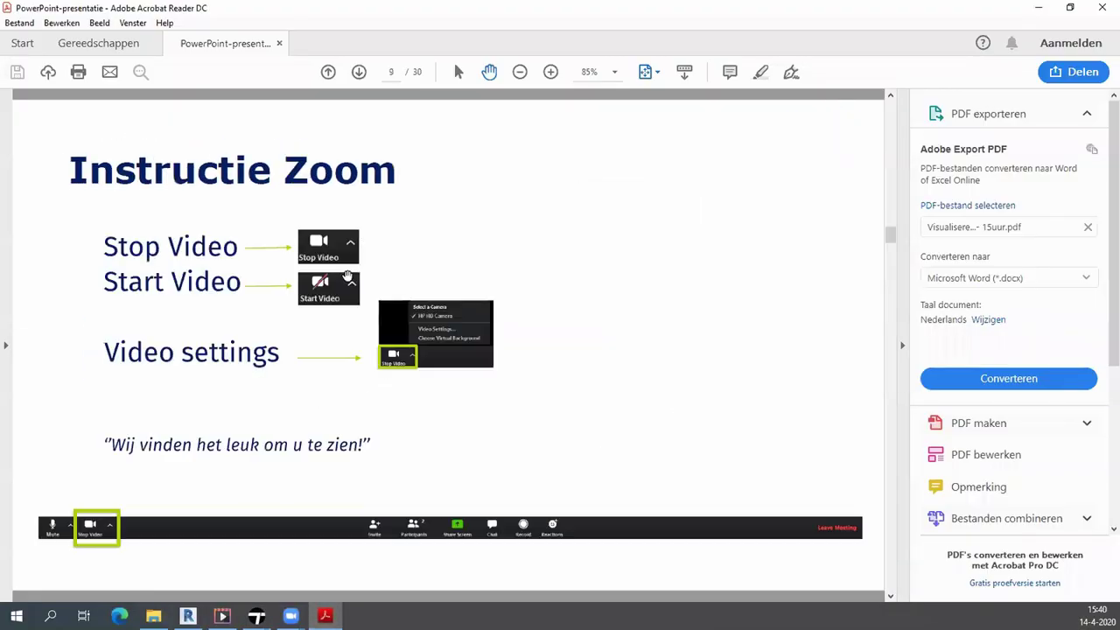
pyautogui.click(133, 25)
pyautogui.moveTo(99, 23)
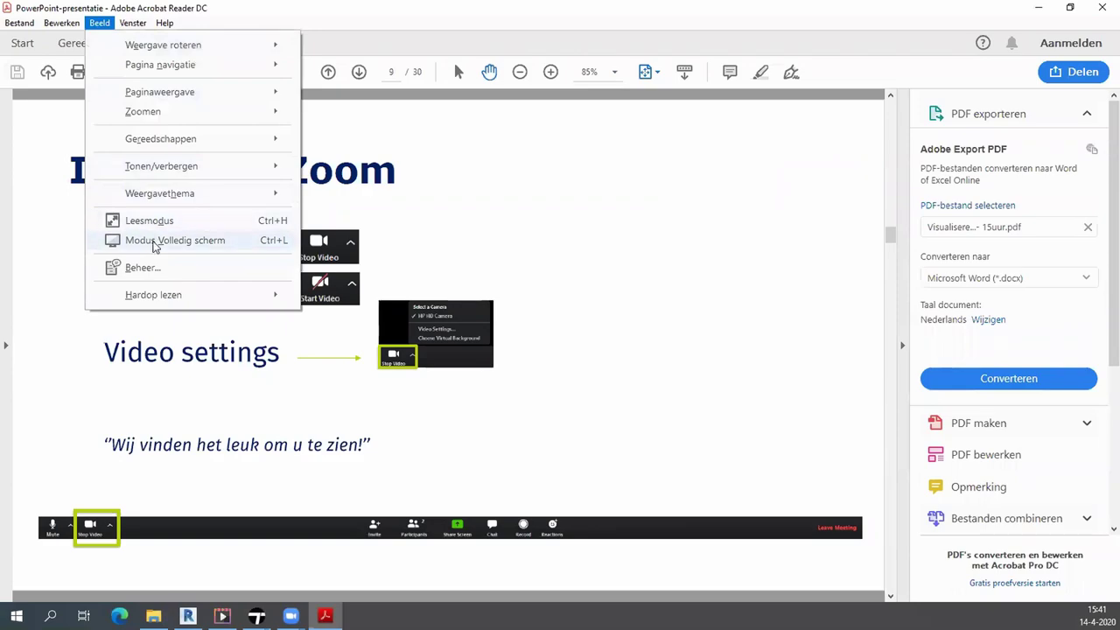
pyautogui.click(150, 242)
# Page through the render slides to the closed building render with cutaway interior view.
pyautogui.scroll(5, 452, 305)
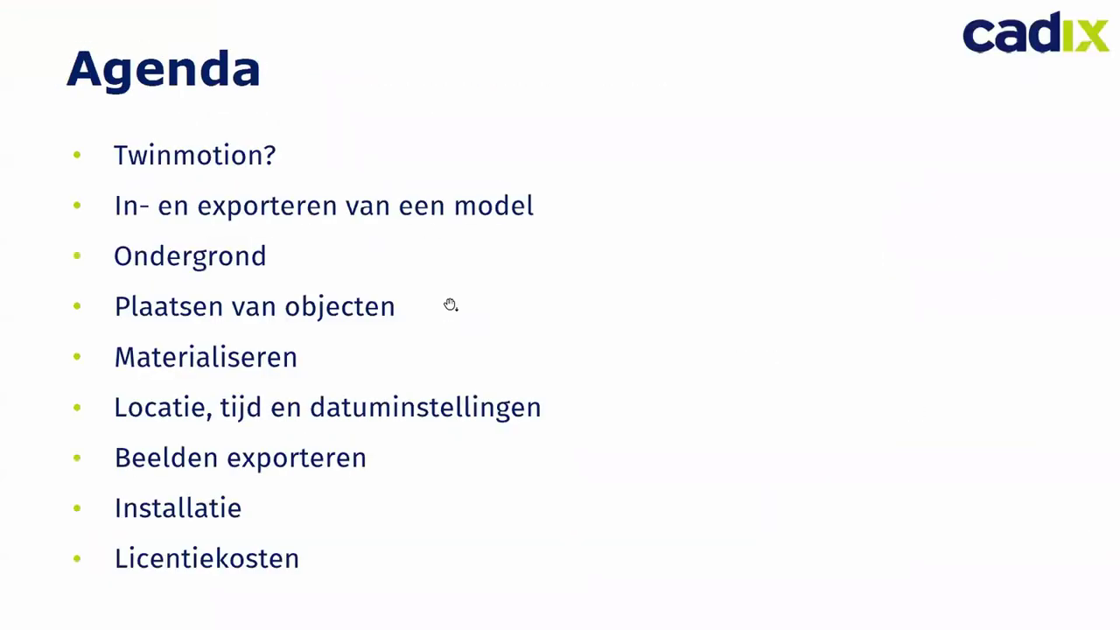
pyautogui.scroll(-1, 452, 305)
pyautogui.scroll(-1, 210, 303)
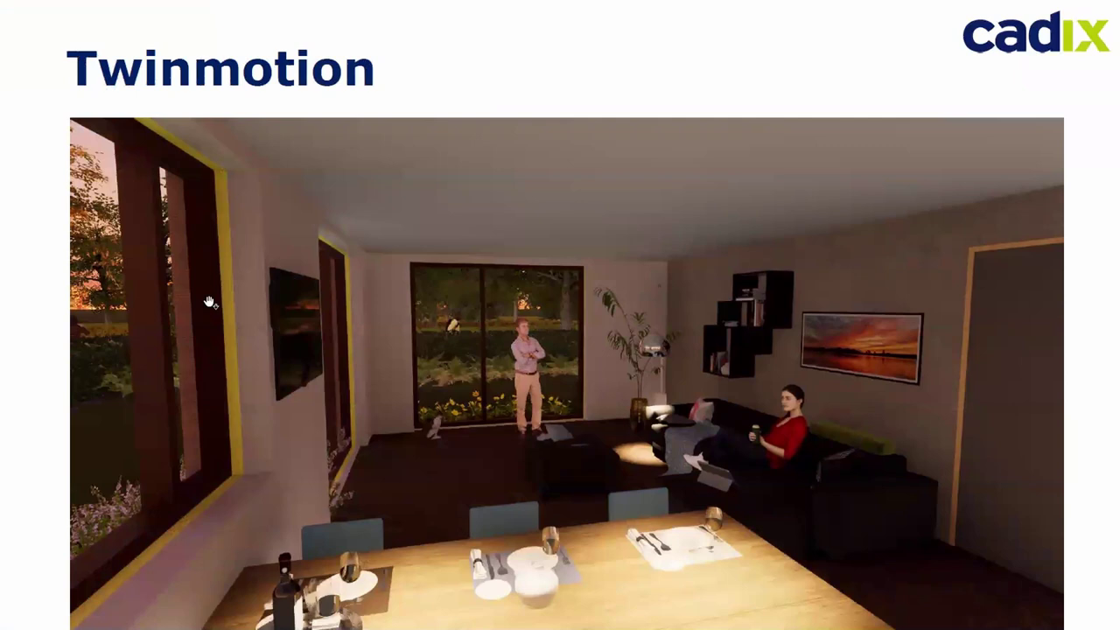
pyautogui.scroll(-1, 17, 293)
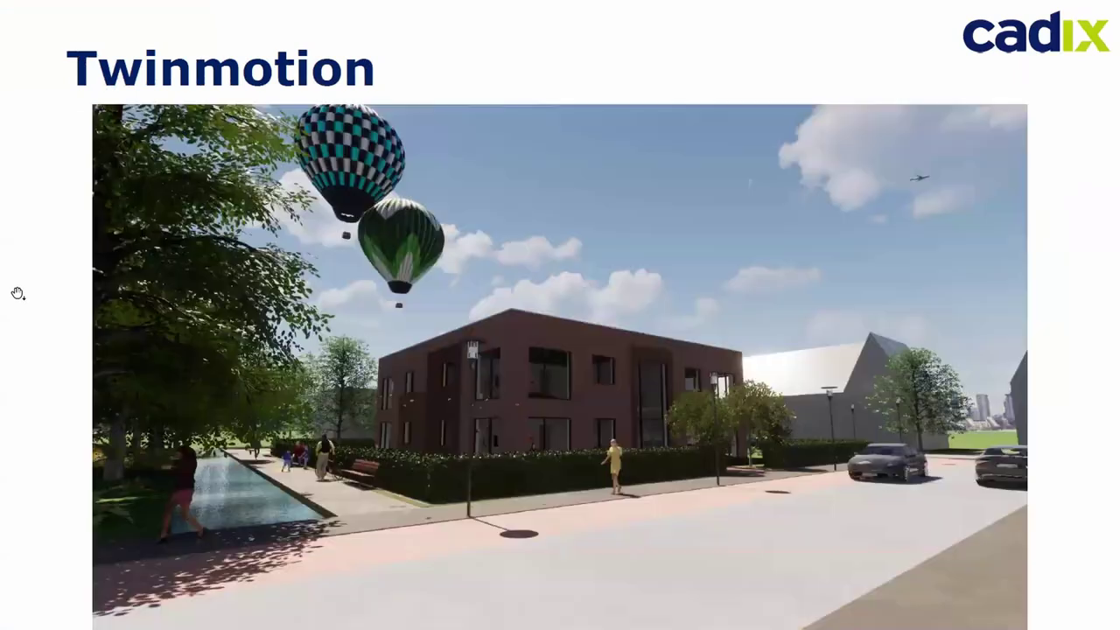
pyautogui.scroll(-1, 18, 293)
pyautogui.scroll(-1, 17, 293)
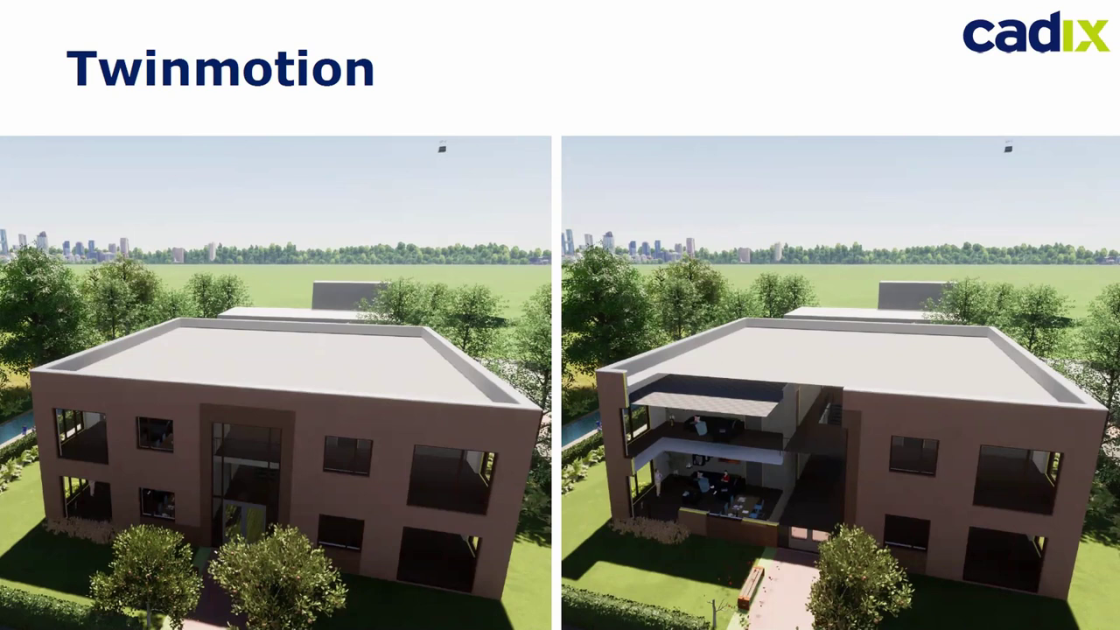
# Step through the Installatie builds: Epic Games login, launcher, install progress, and plugin download links.
pyautogui.click(717, 407)
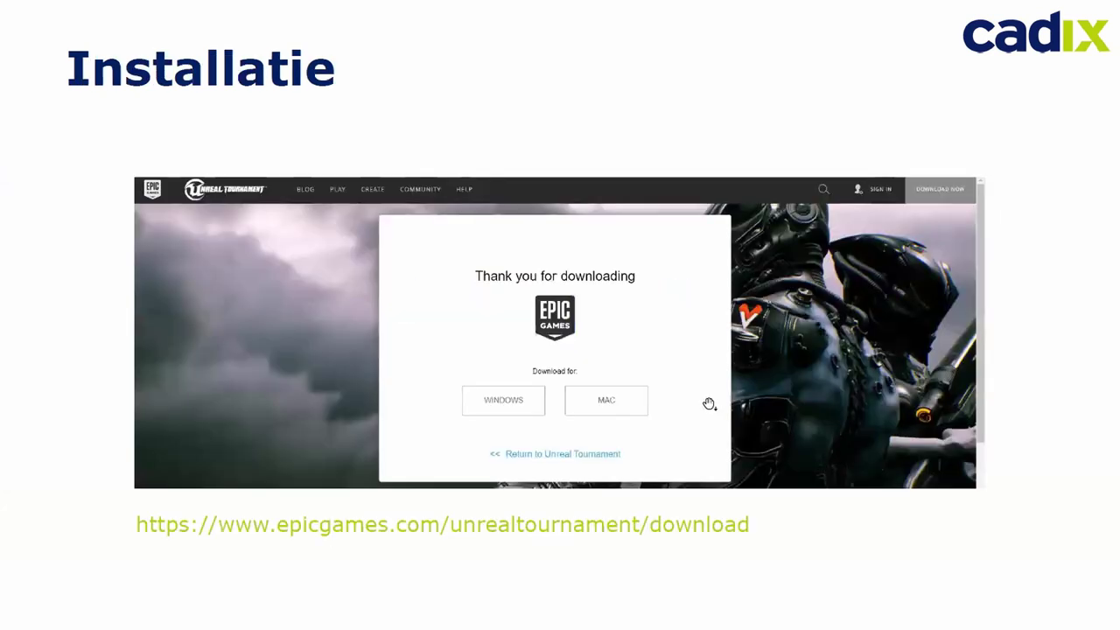
pyautogui.click(691, 401)
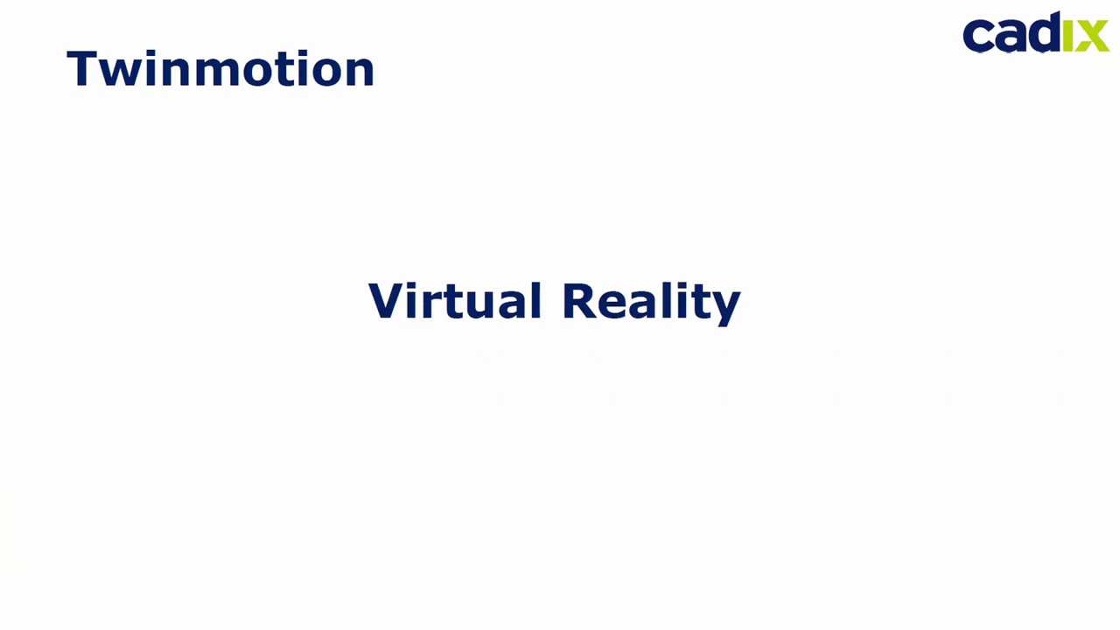
pyautogui.click(385, 454)
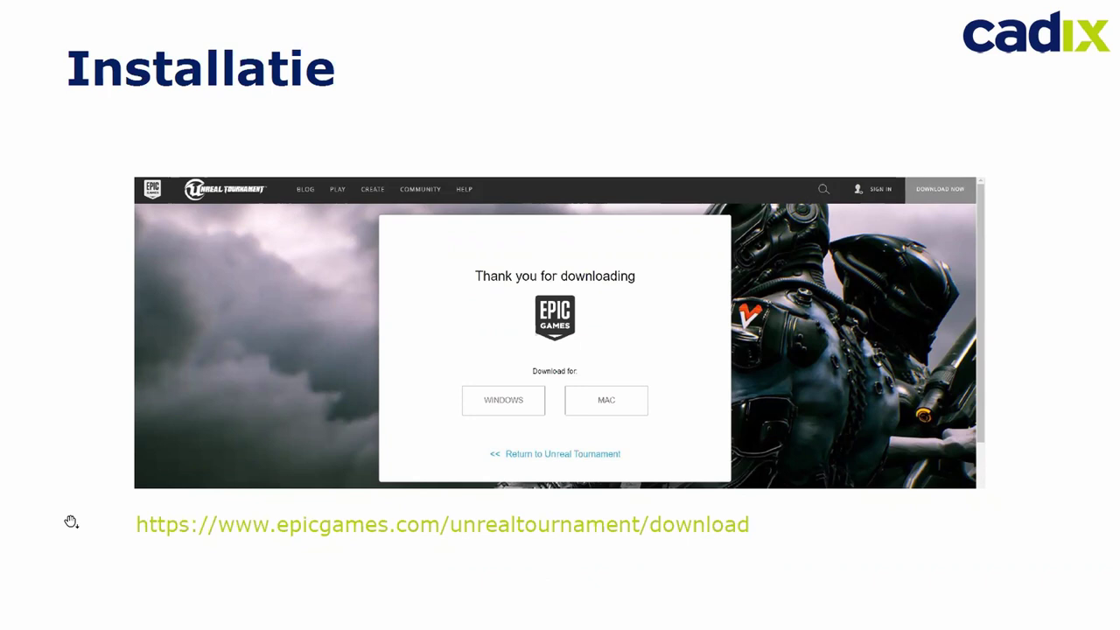
pyautogui.click(453, 355)
pyautogui.click(452, 355)
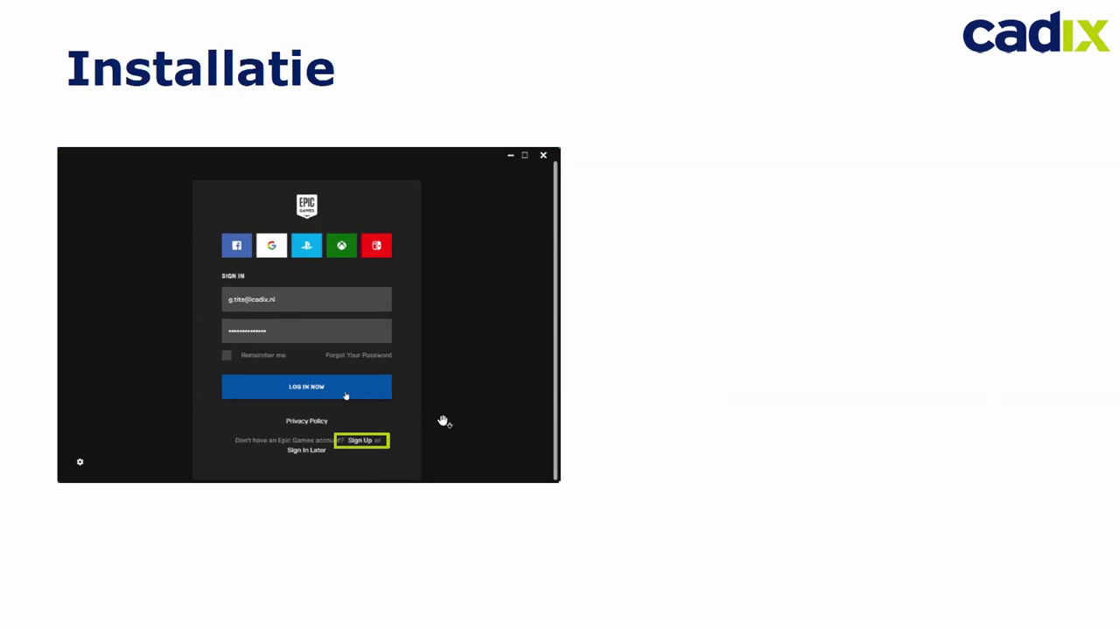
pyautogui.click(443, 420)
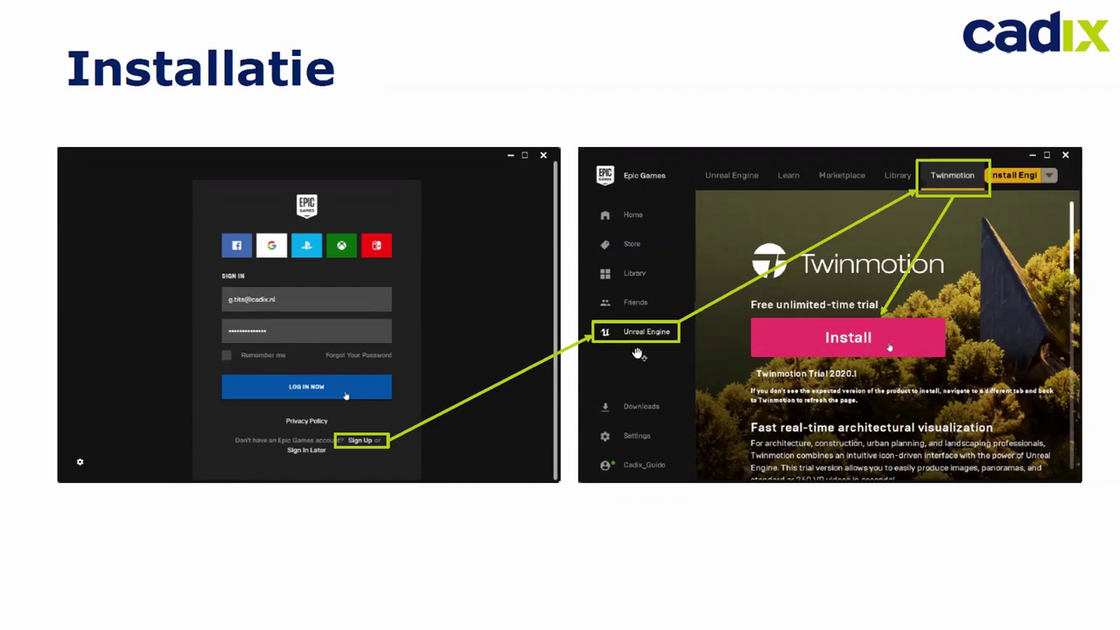
pyautogui.click(638, 353)
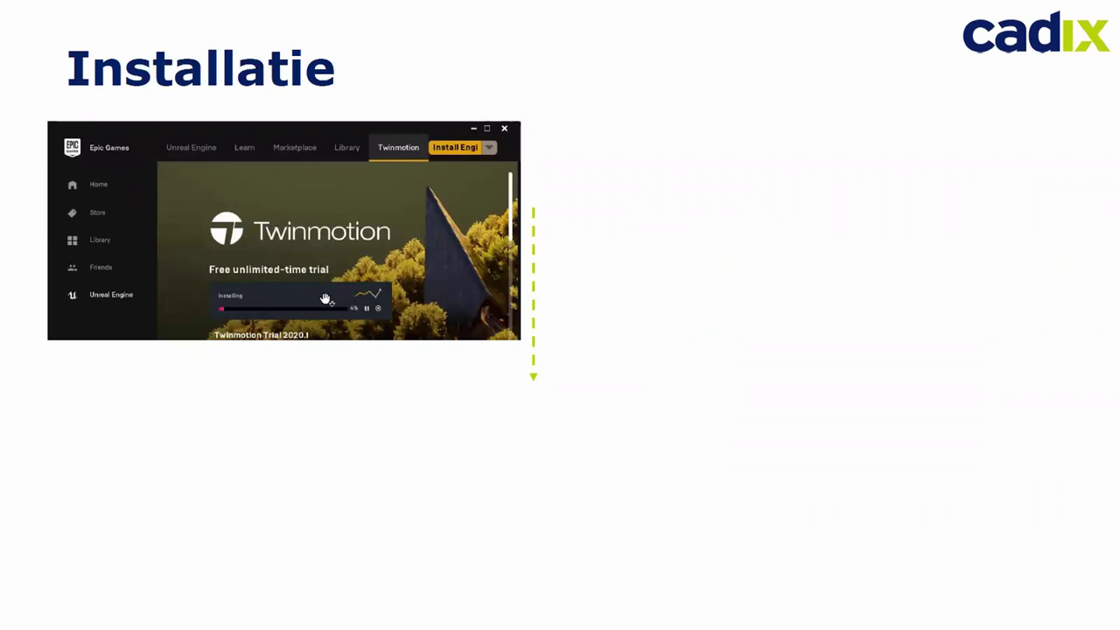
pyautogui.click(371, 426)
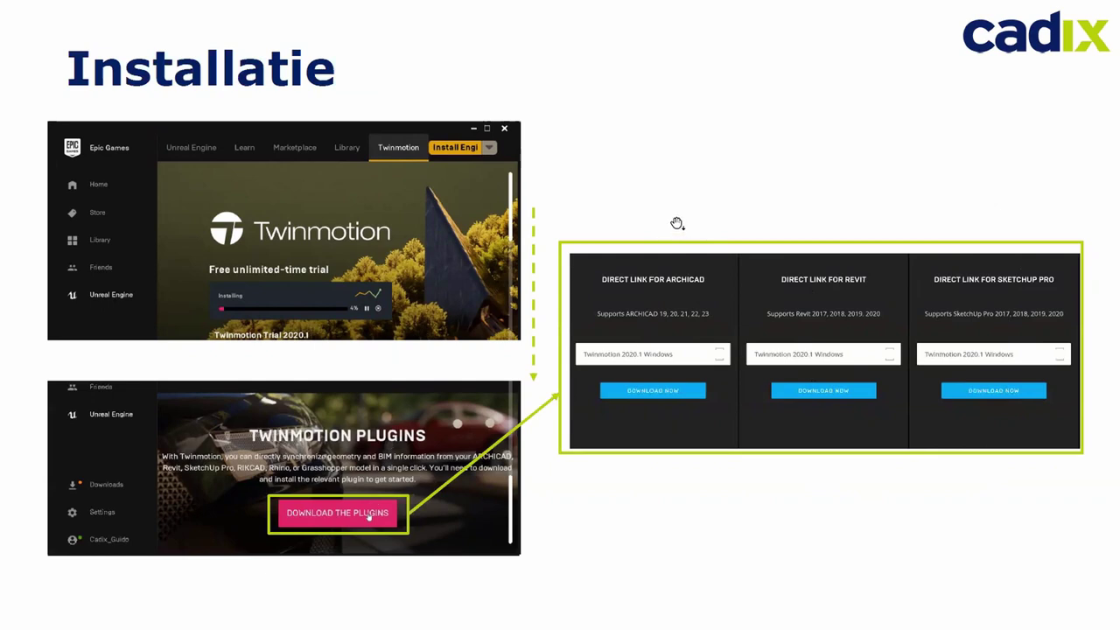
# Advance to the Licentie slide showing €272.25 commercial and free education licenses.
pyautogui.press('Right')
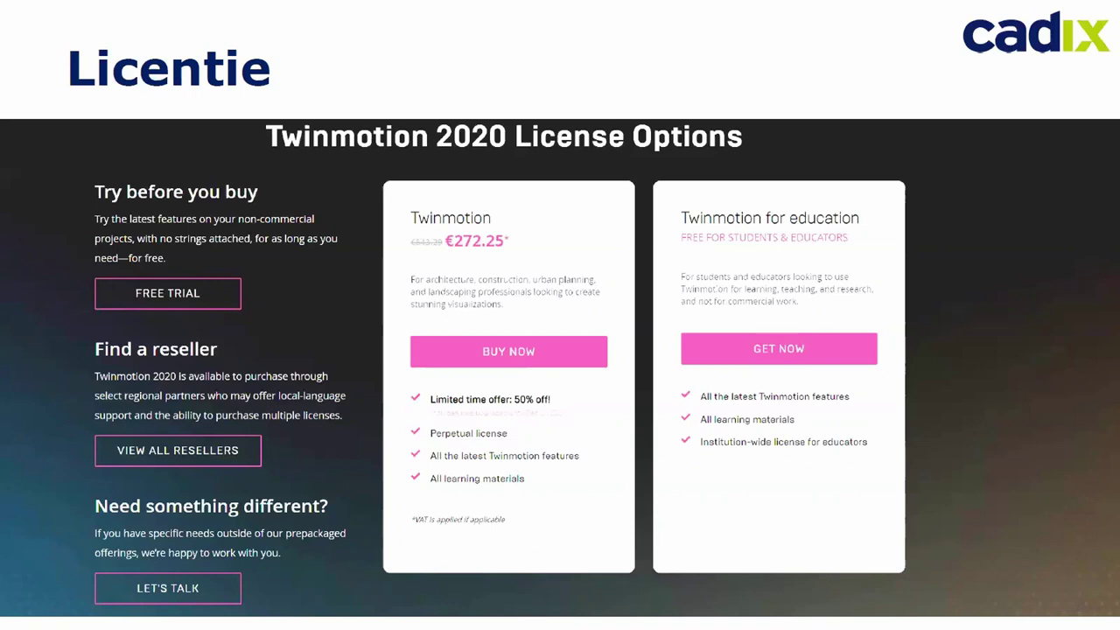
# Advance to the Samenvatting slide recapping the webinar topics.
pyautogui.press('Right')
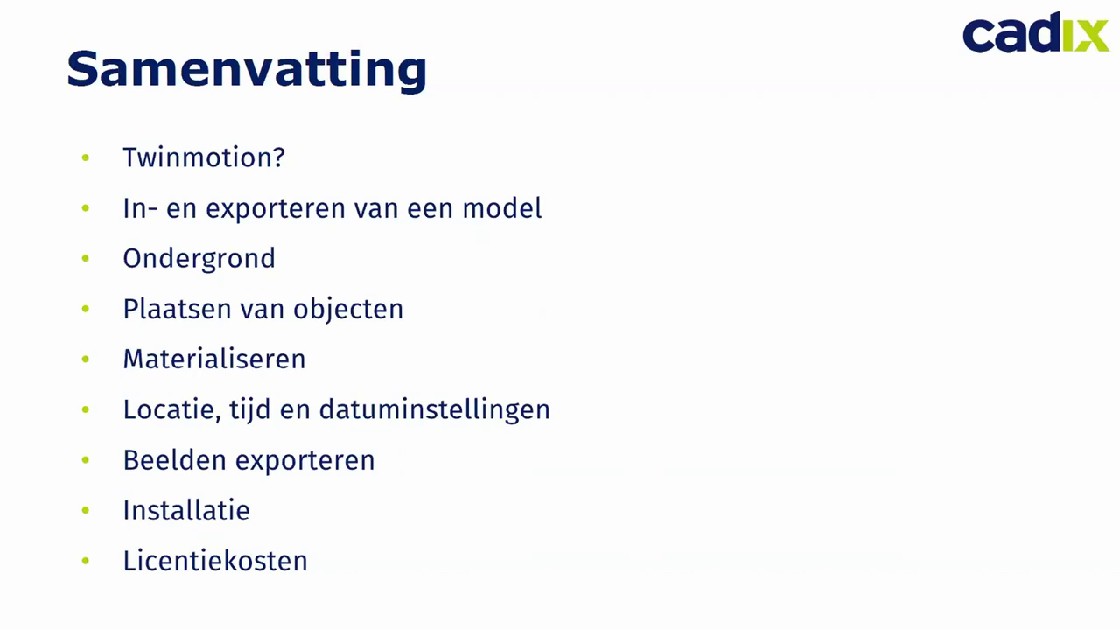
# Advance past Afronding and Vraag en antwoord to the 'Bedankt voor uw belangstelling' slide.
pyautogui.press('Right')
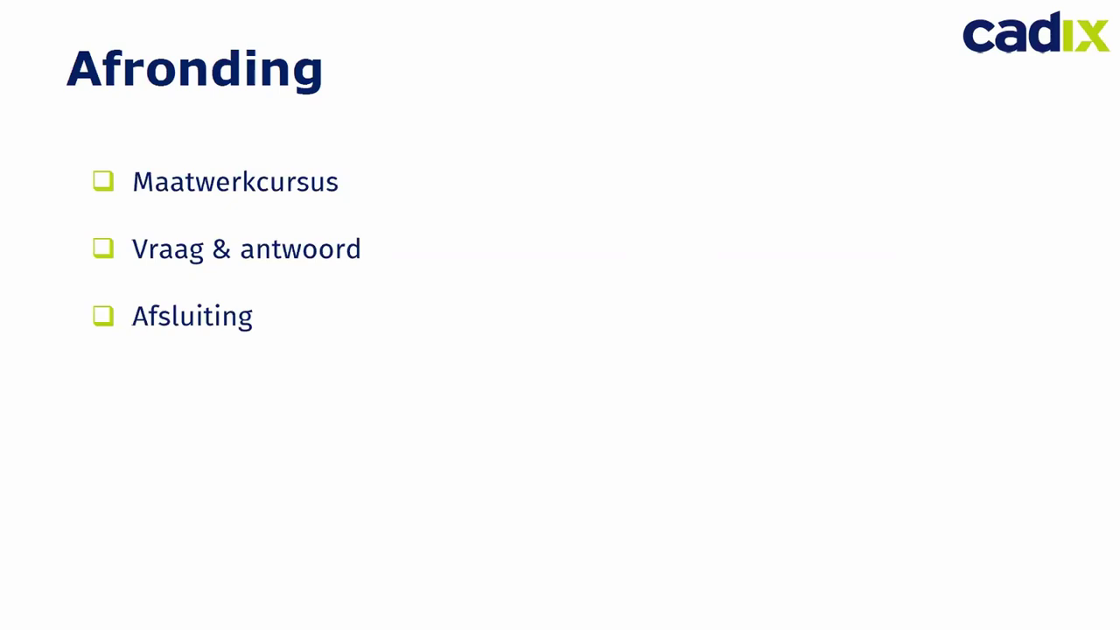
pyautogui.press('Right')
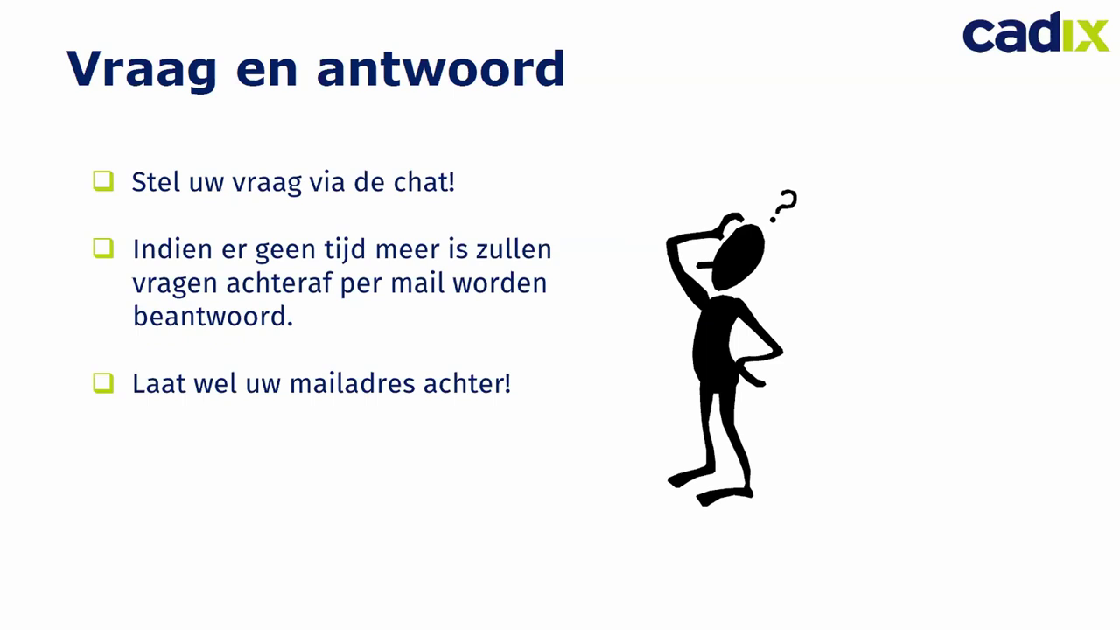
pyautogui.press('Right')
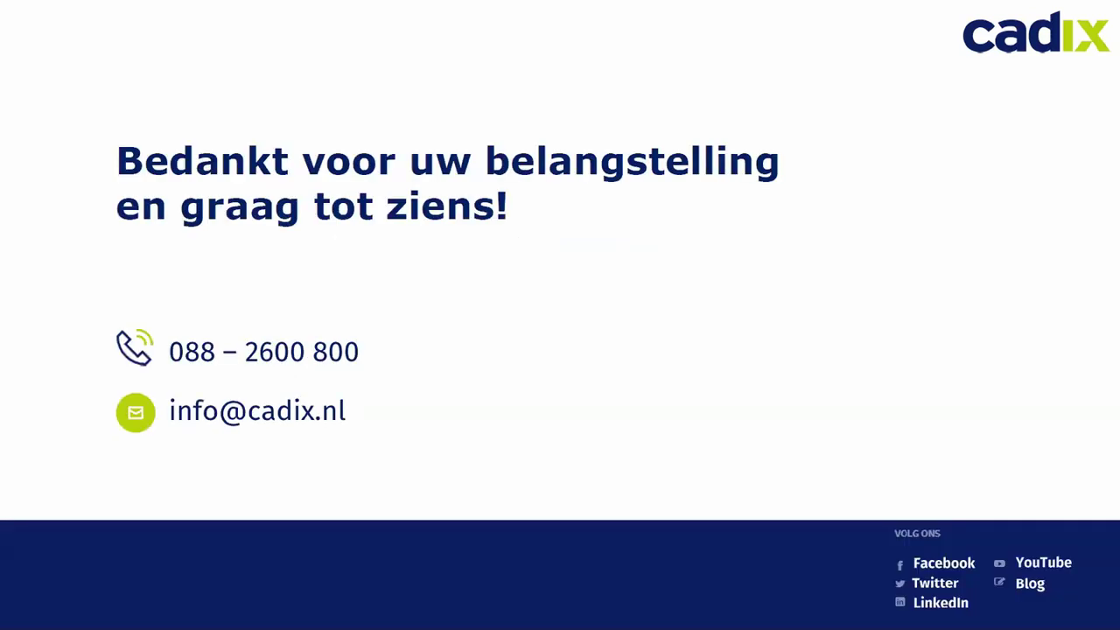